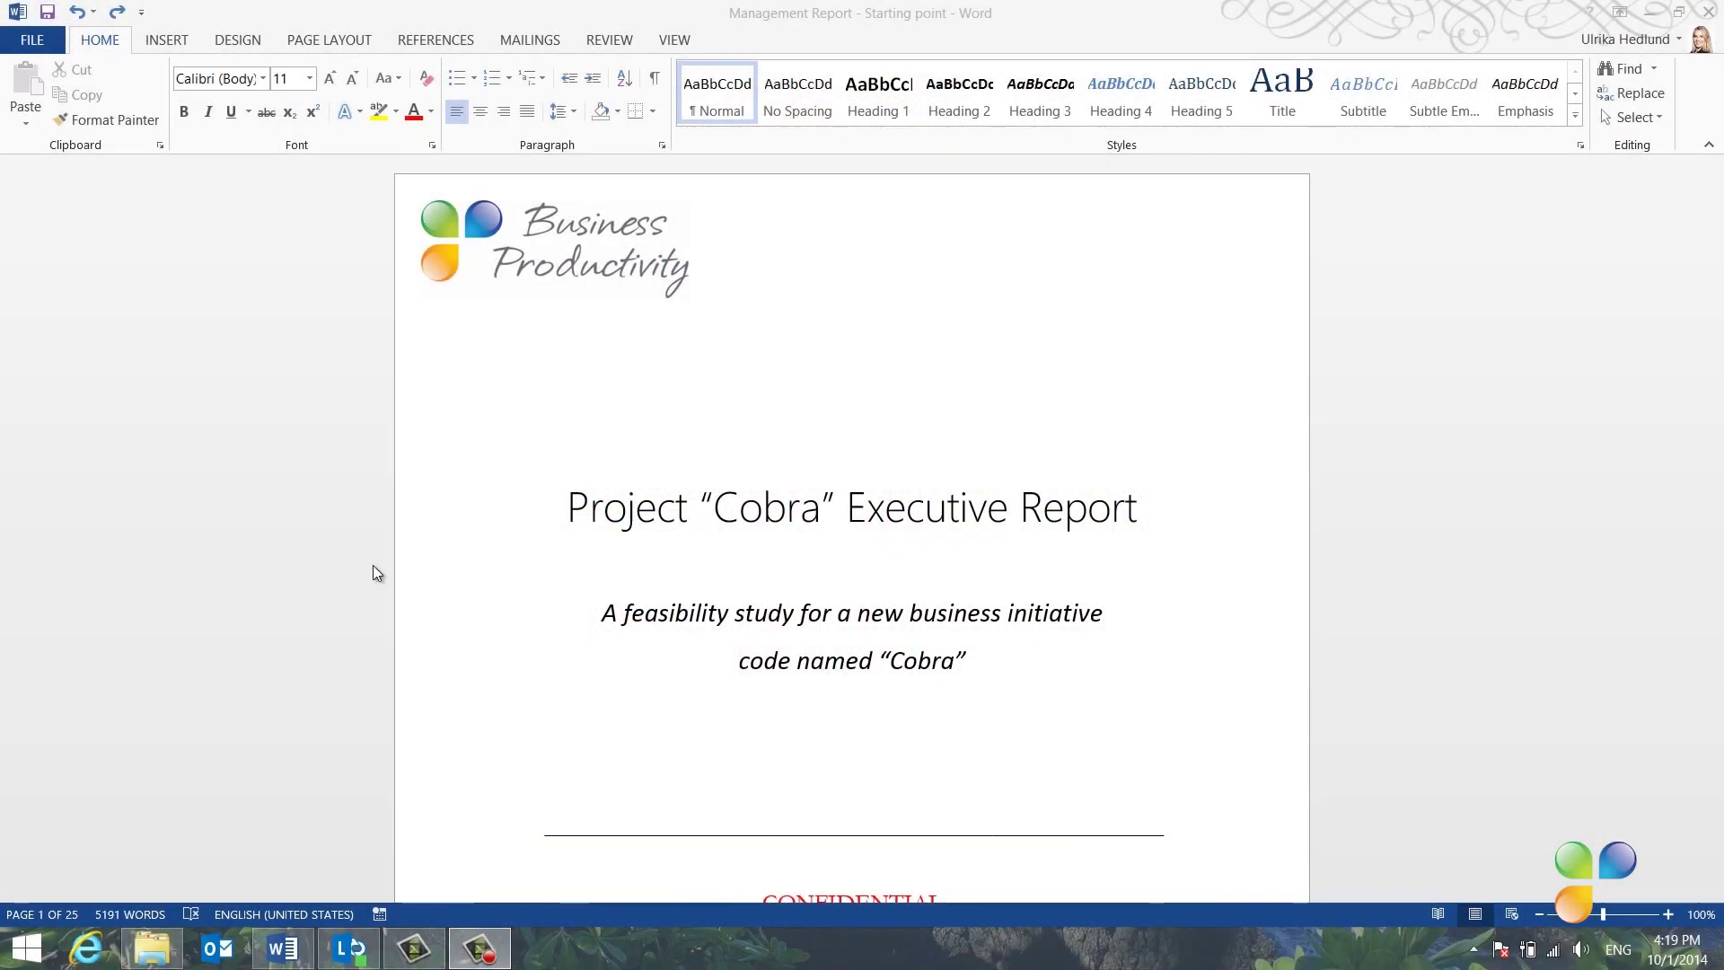
# Step: Go to the Introduction and Problem statement heading and turn on the Navigation Pane from the View tab
pyautogui.click(1417, 628)
pyautogui.press('pagedown')
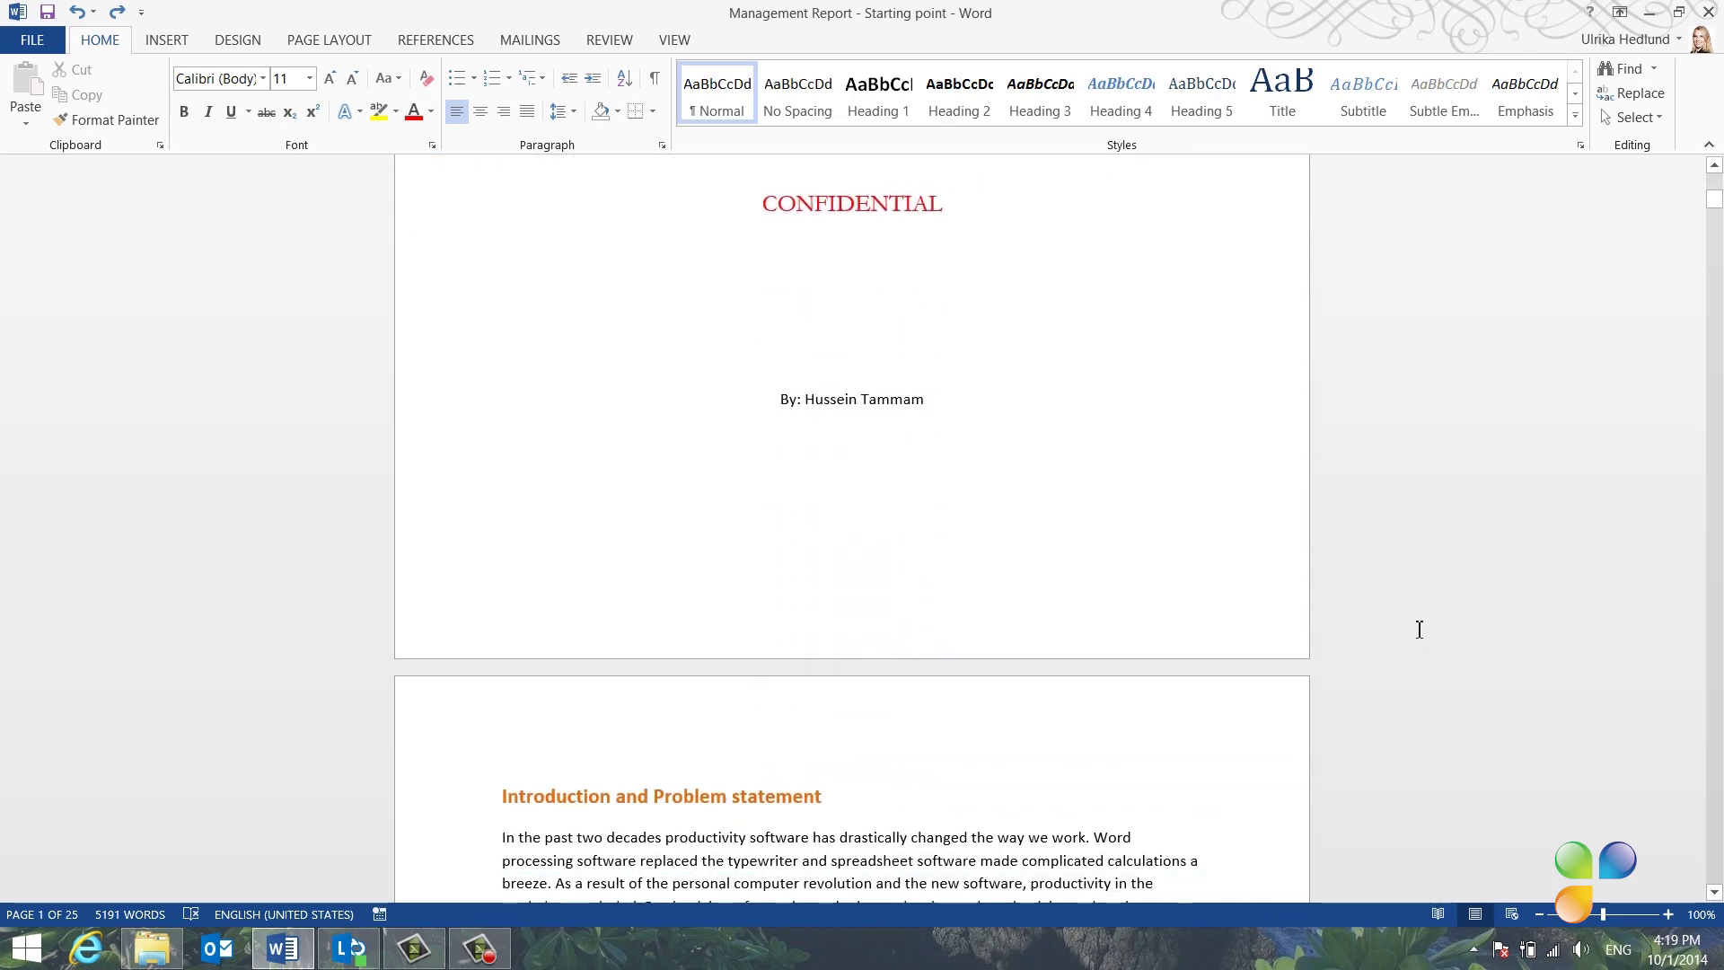
pyautogui.scroll(-8, 1418, 629)
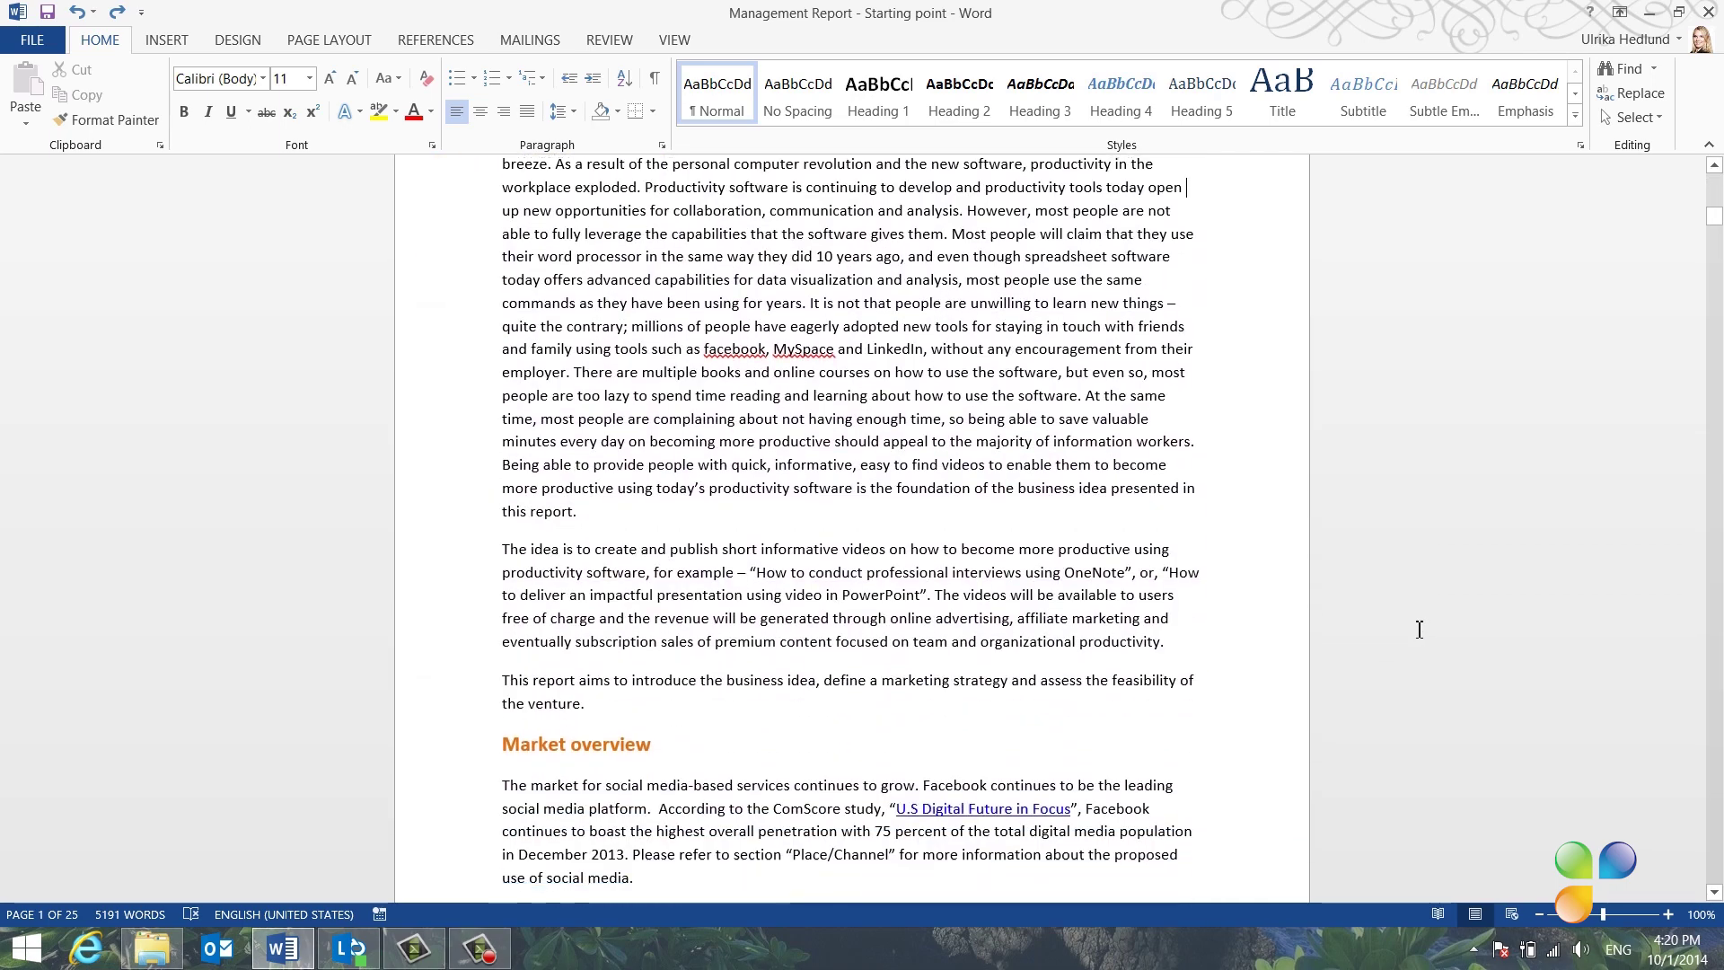
pyautogui.scroll(7, 1419, 629)
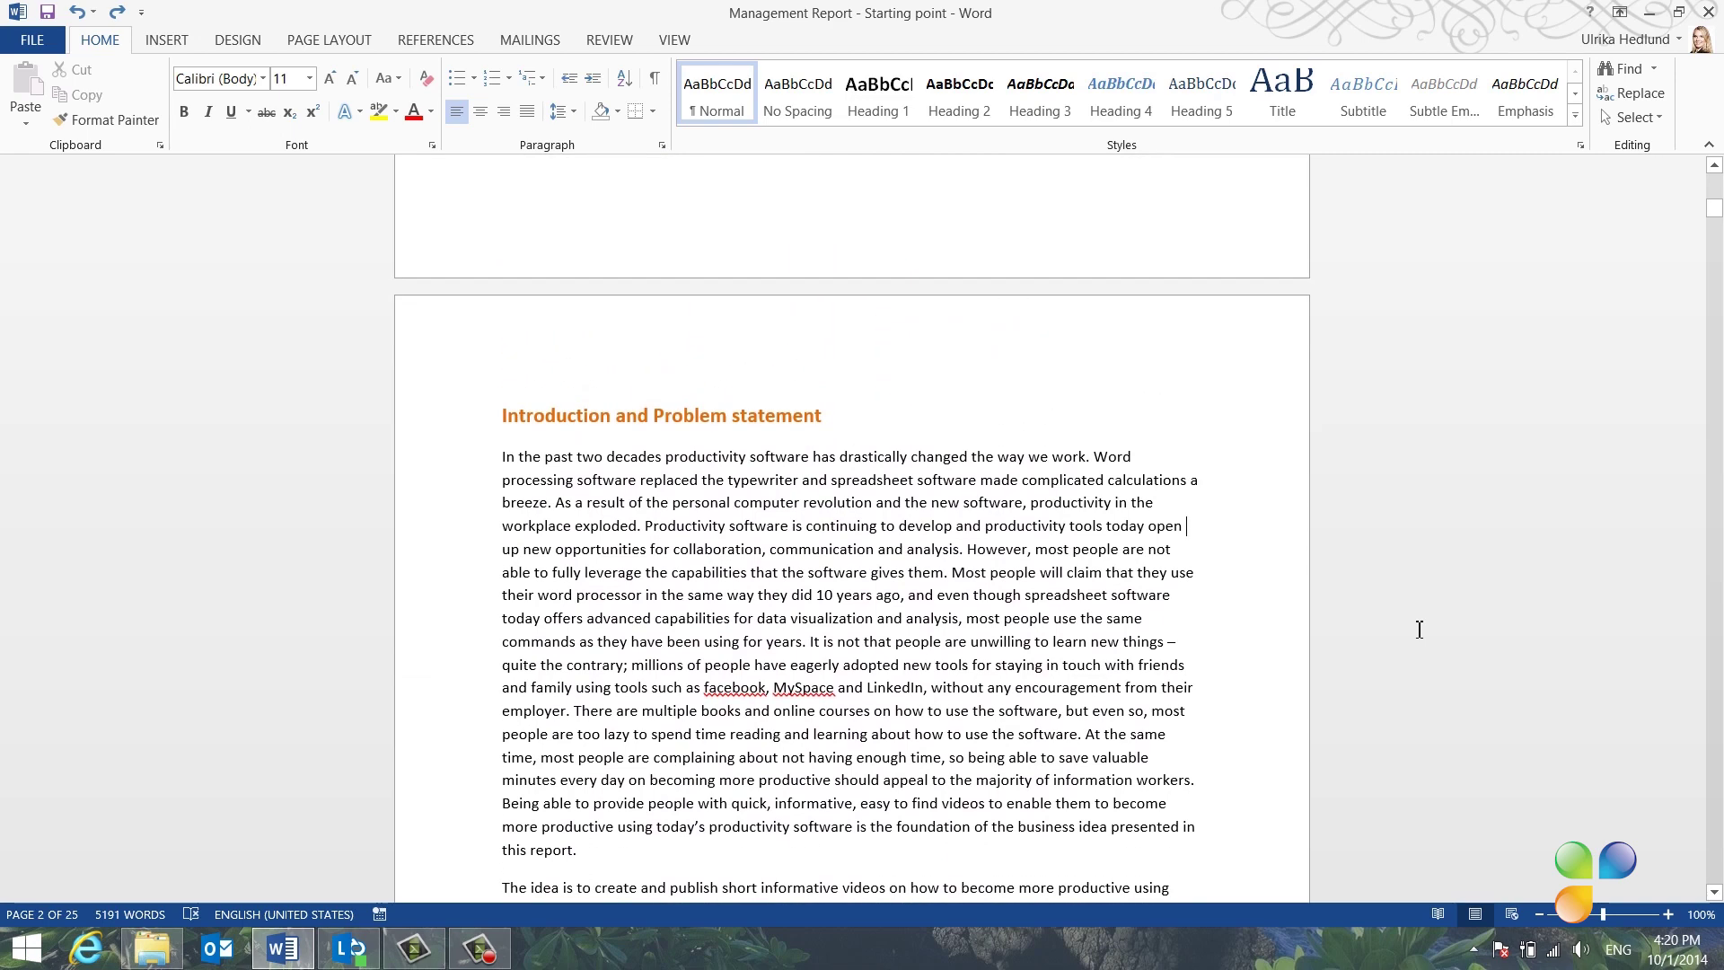
pyautogui.click(498, 424)
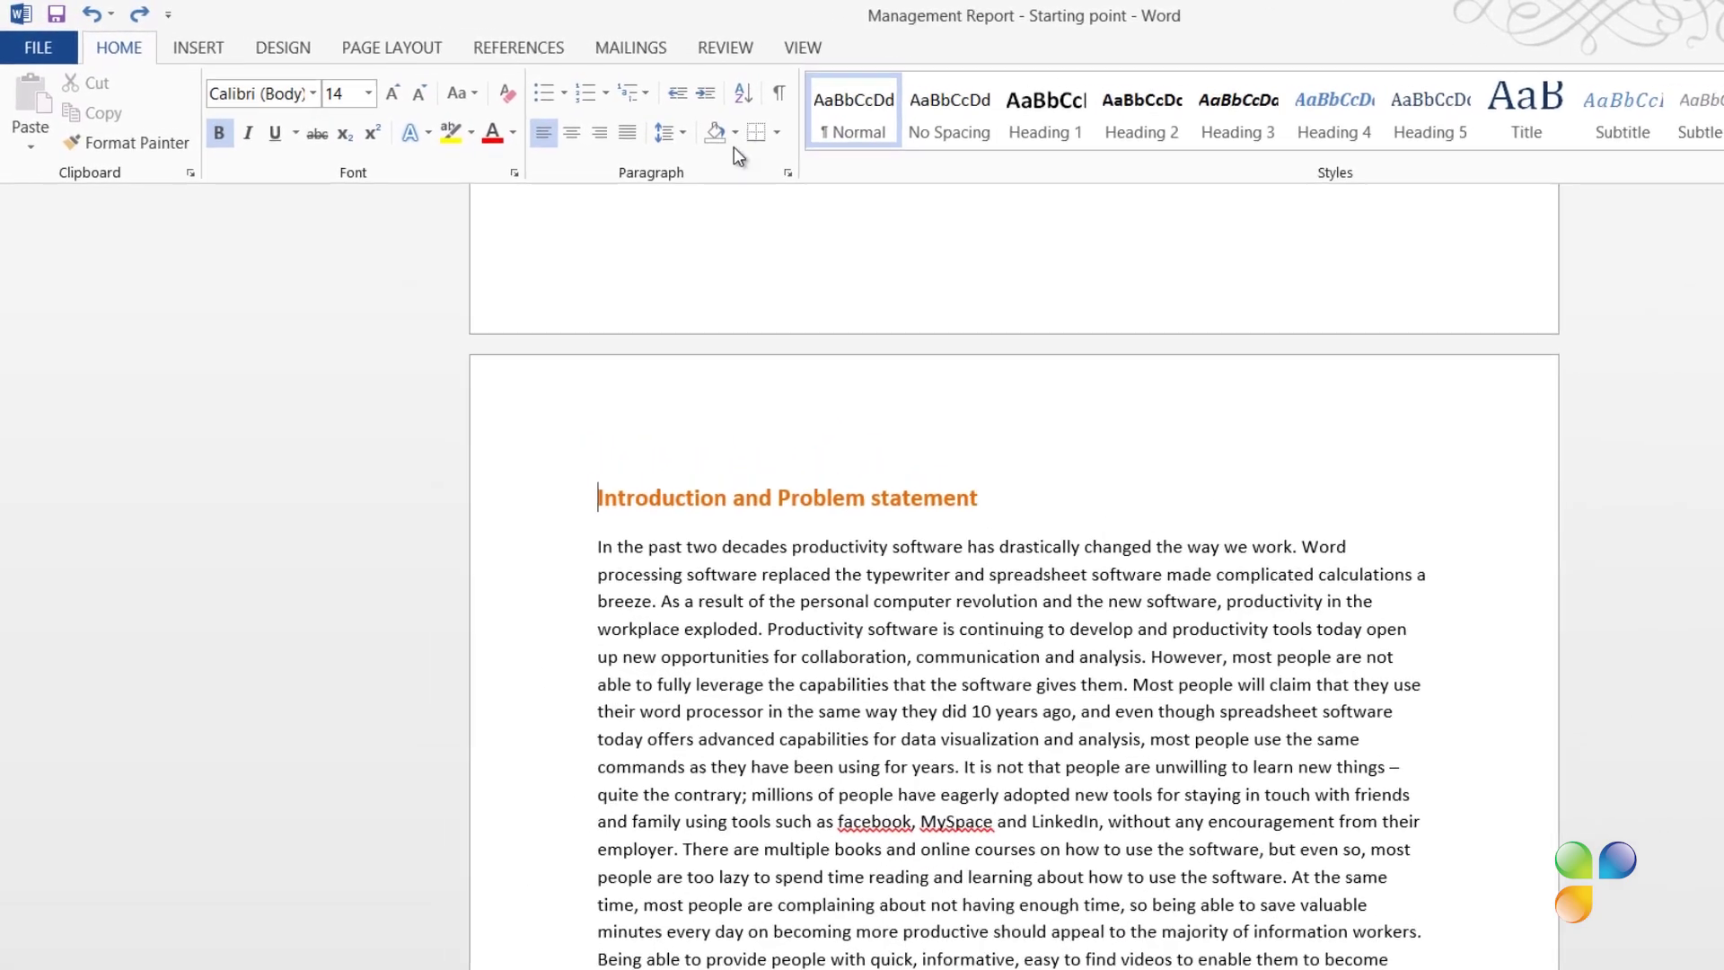
pyautogui.click(674, 39)
pyautogui.click(310, 159)
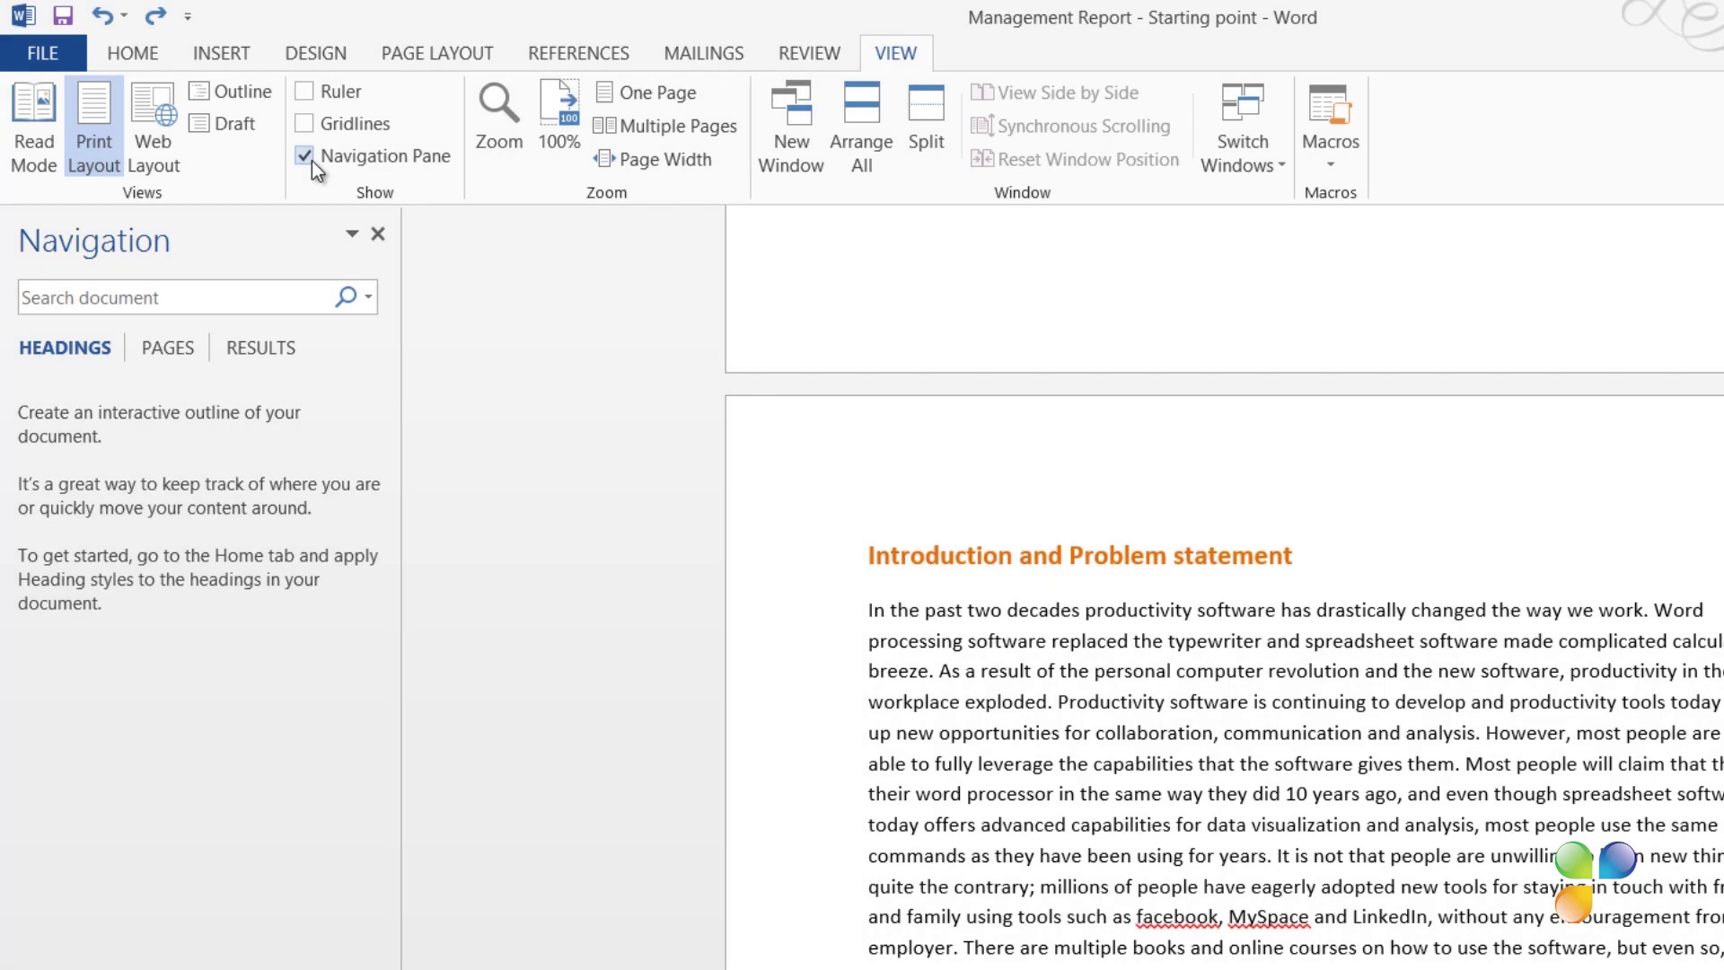
# Step: Try inserting Automatic Table 1, dismiss the no-entries message, and undo the empty contents table
pyautogui.click(571, 53)
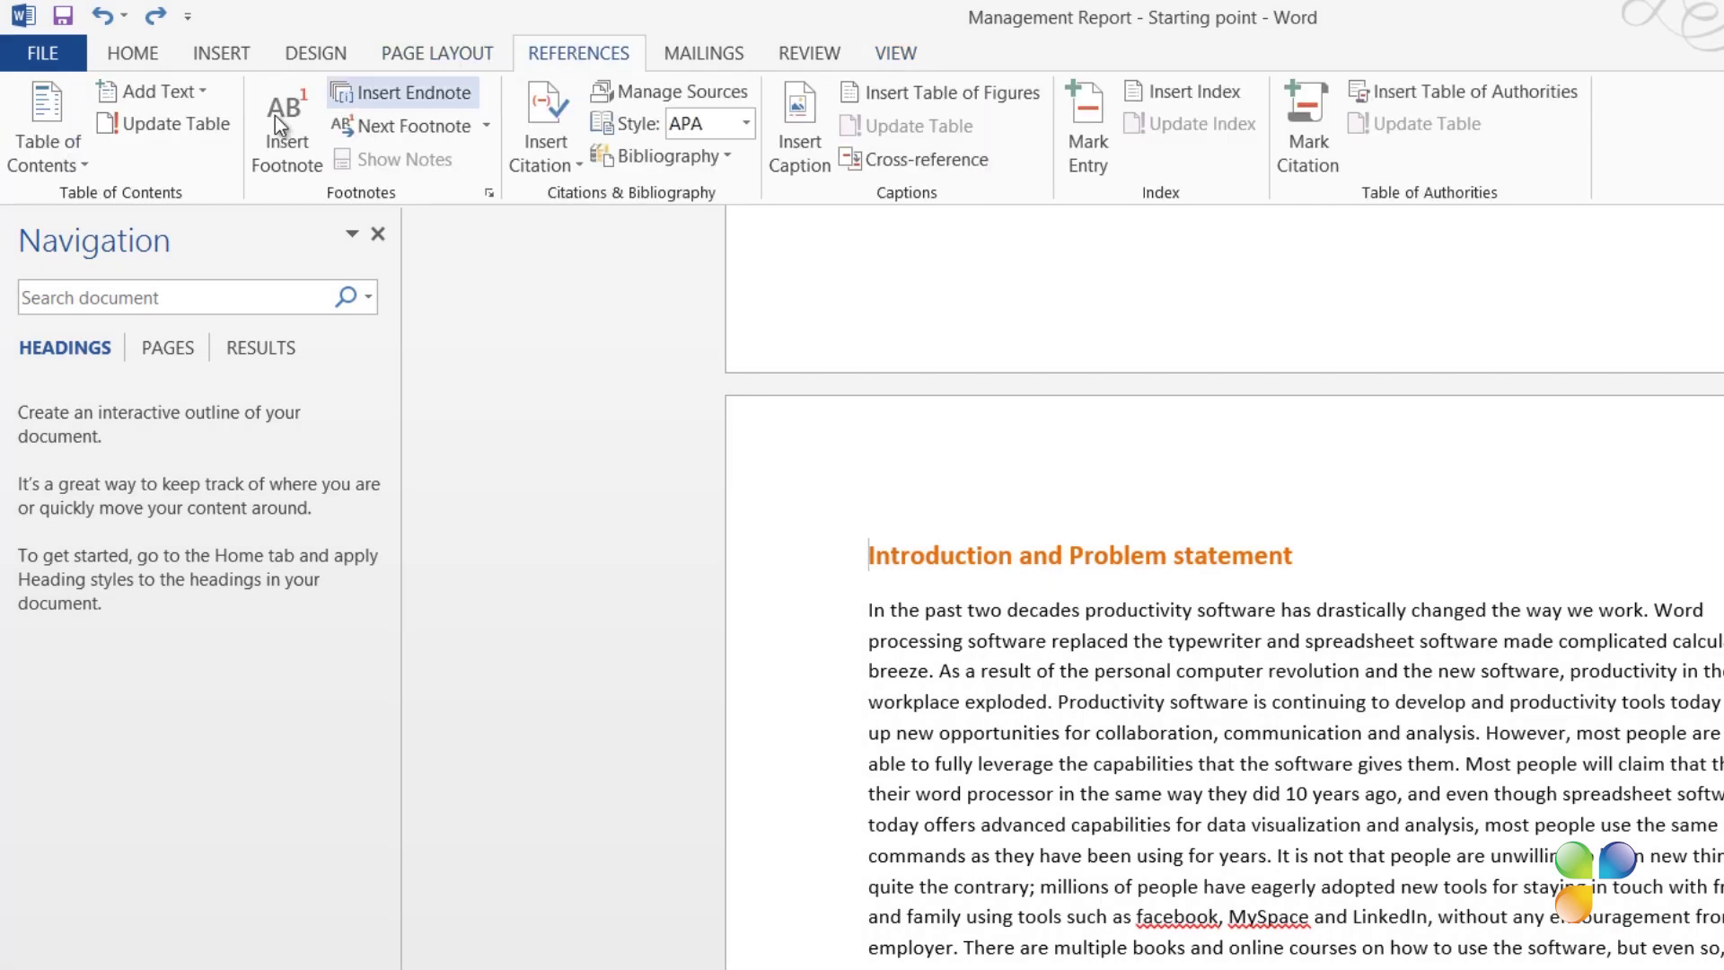
pyautogui.click(41, 149)
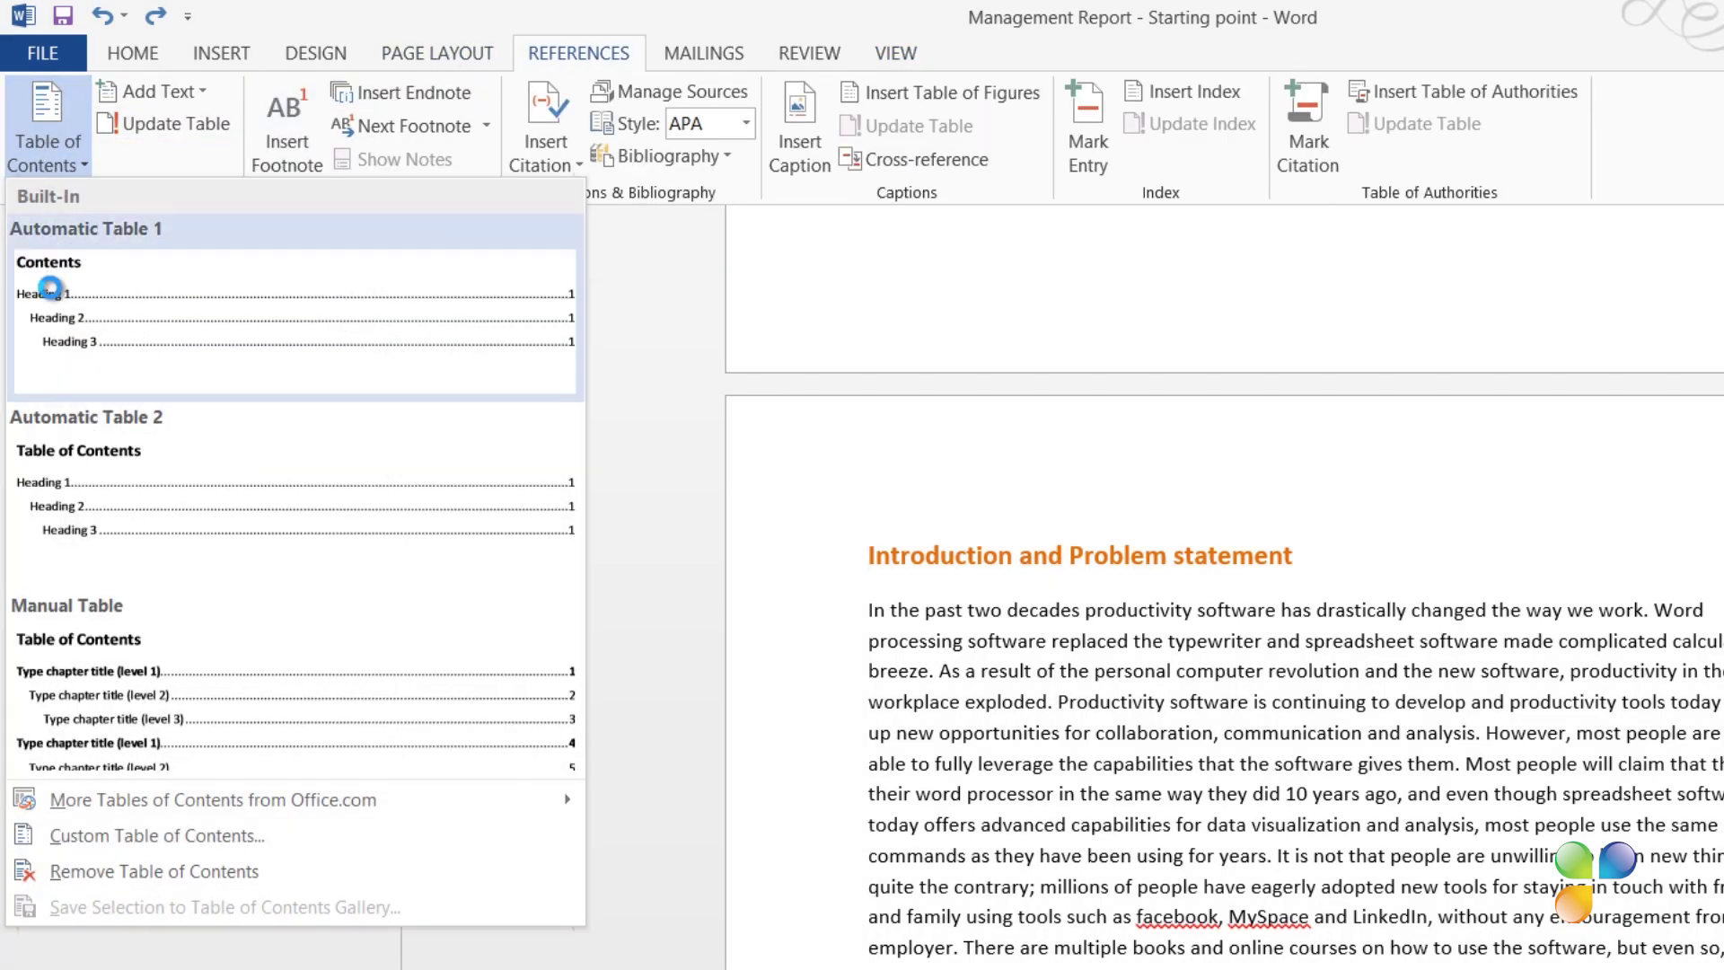
pyautogui.click(50, 287)
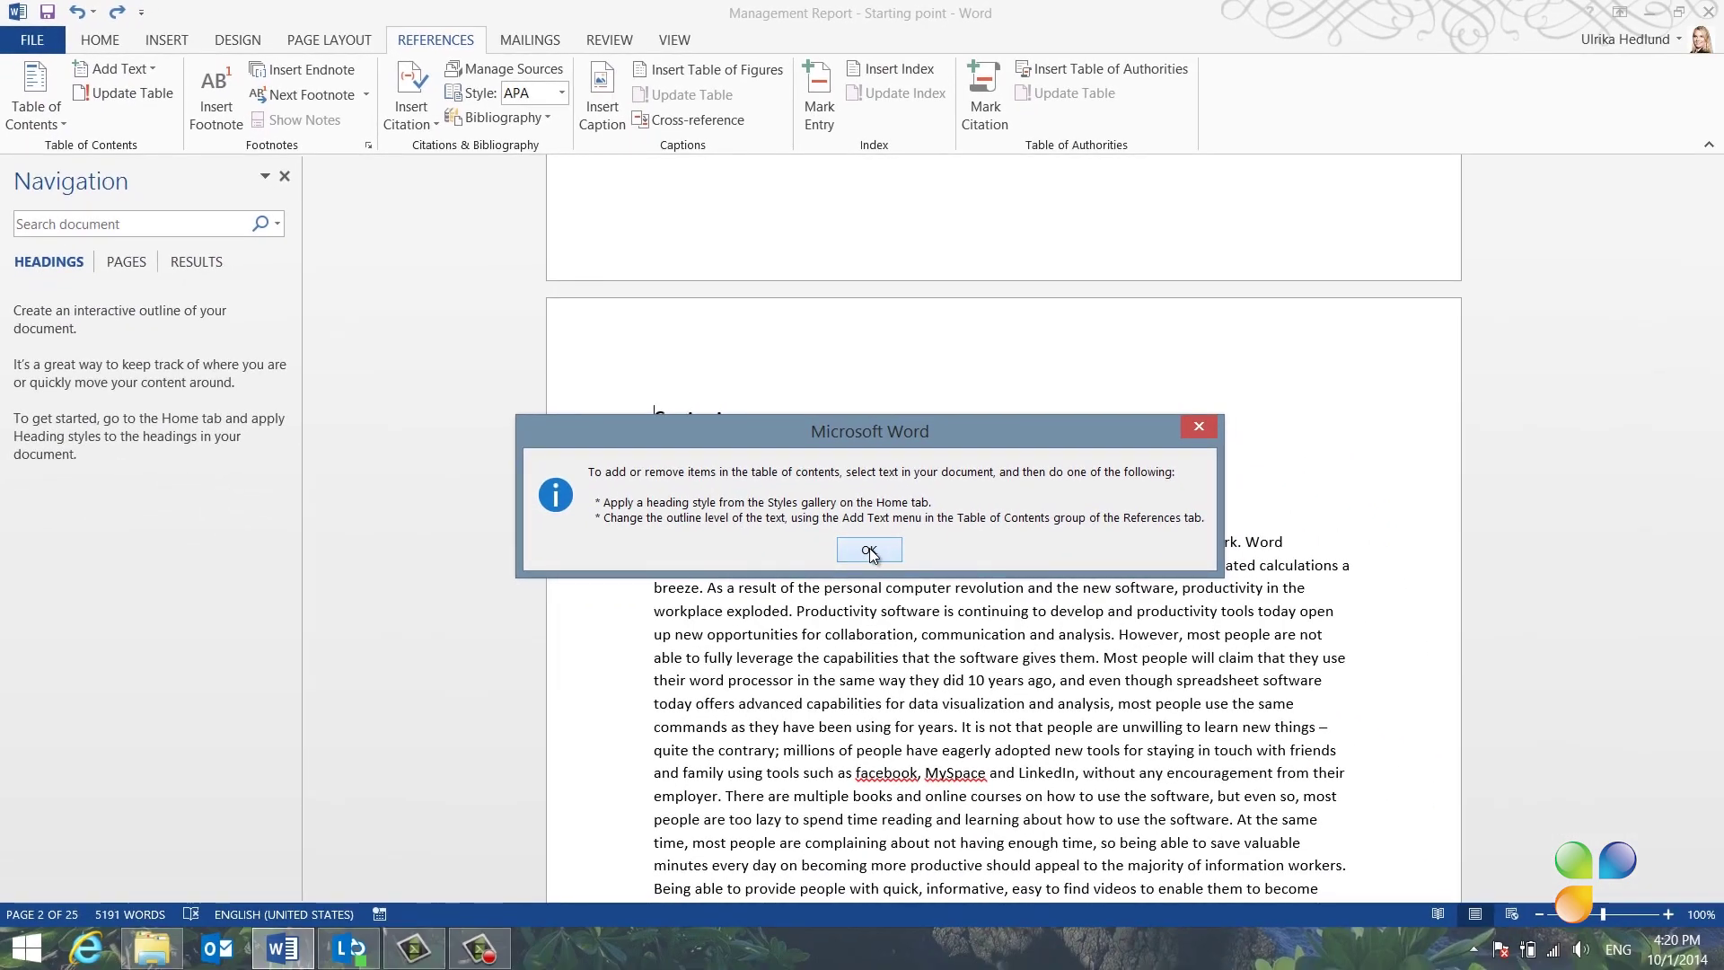
pyautogui.click(869, 550)
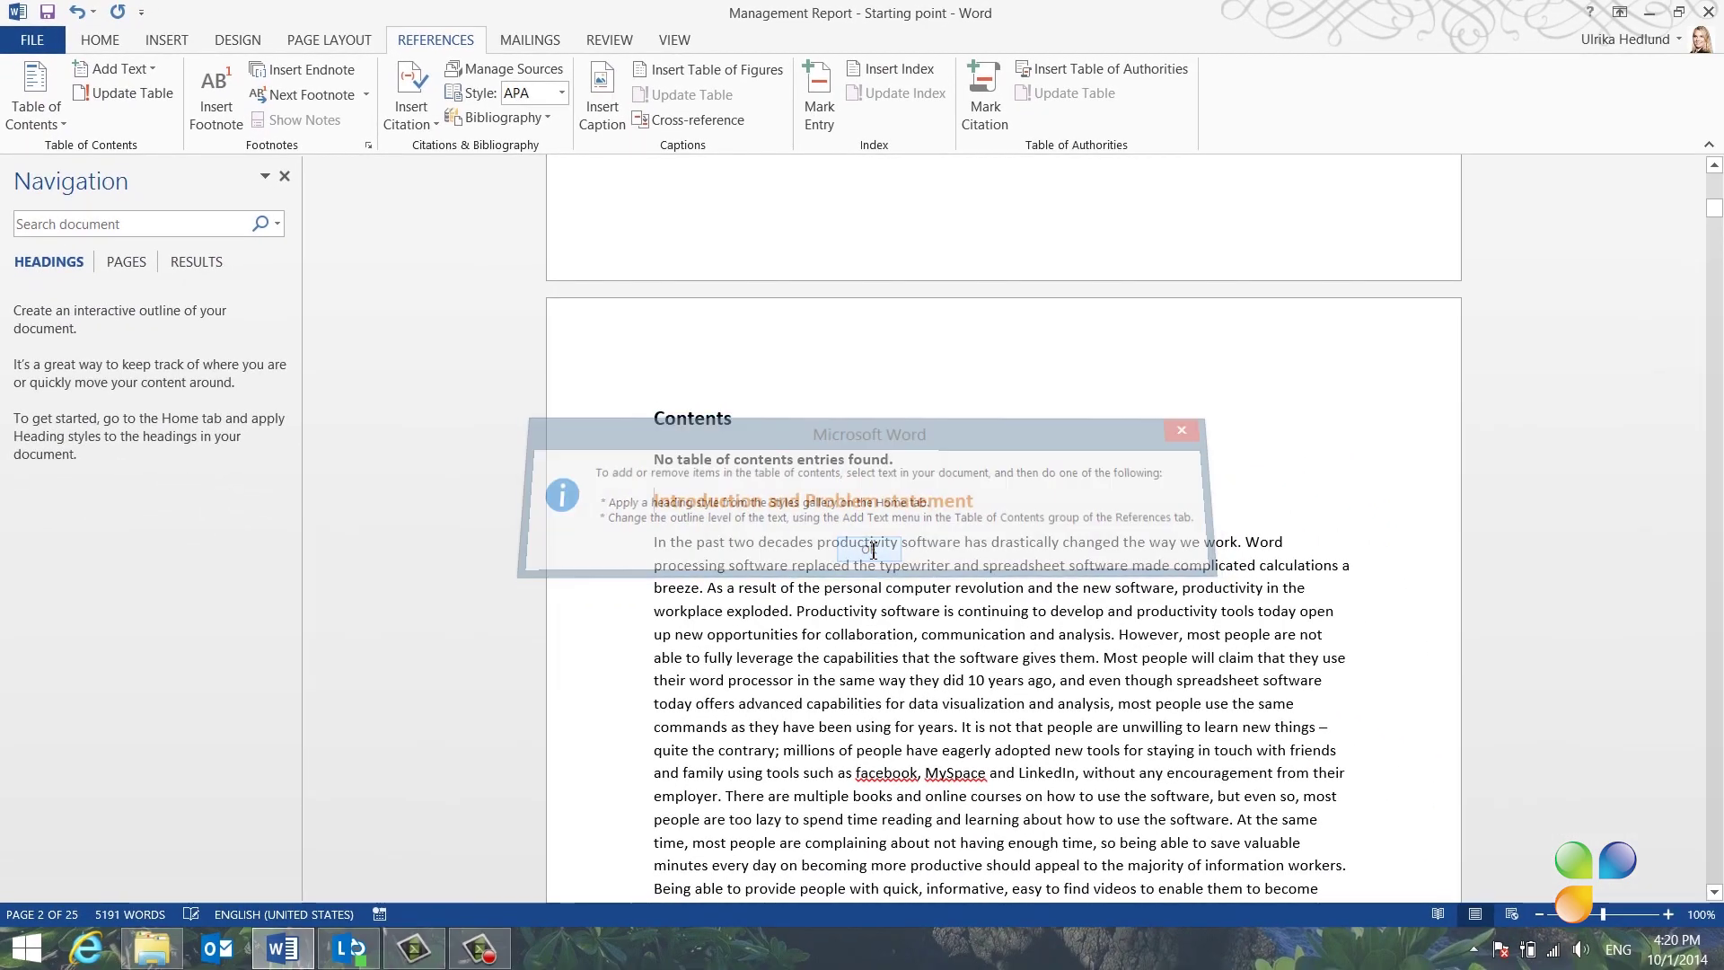
pyautogui.click(81, 18)
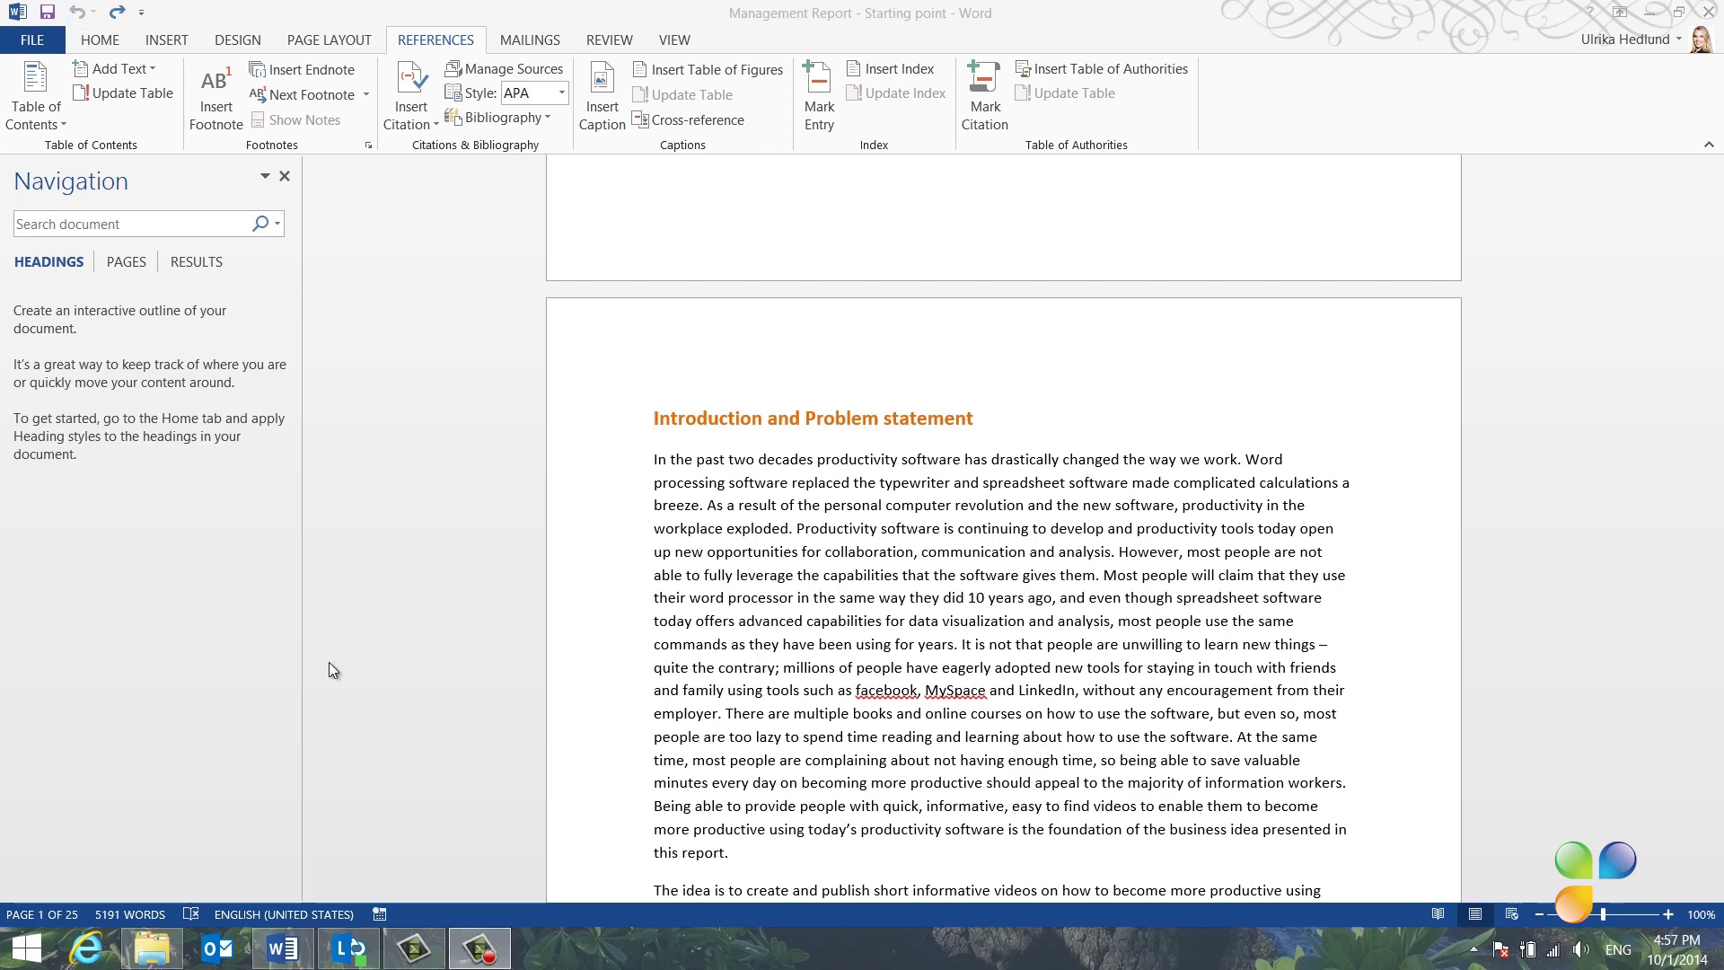
pyautogui.click(328, 663)
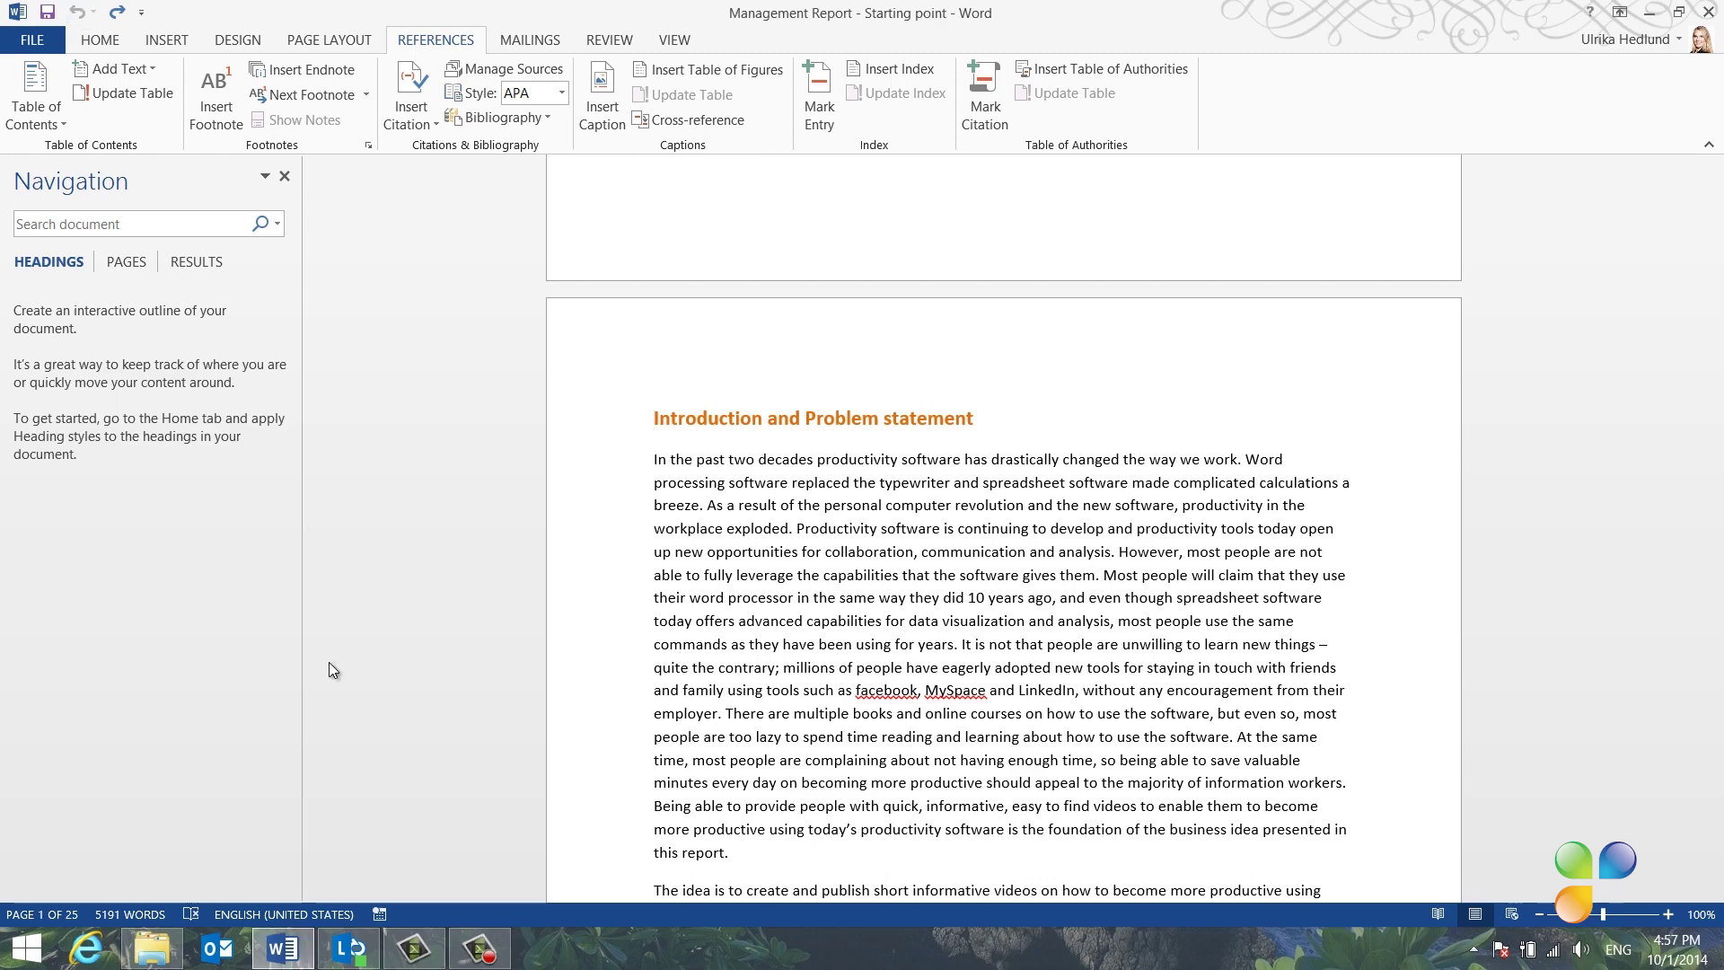
pyautogui.hotkey('ctrl', 'Home')
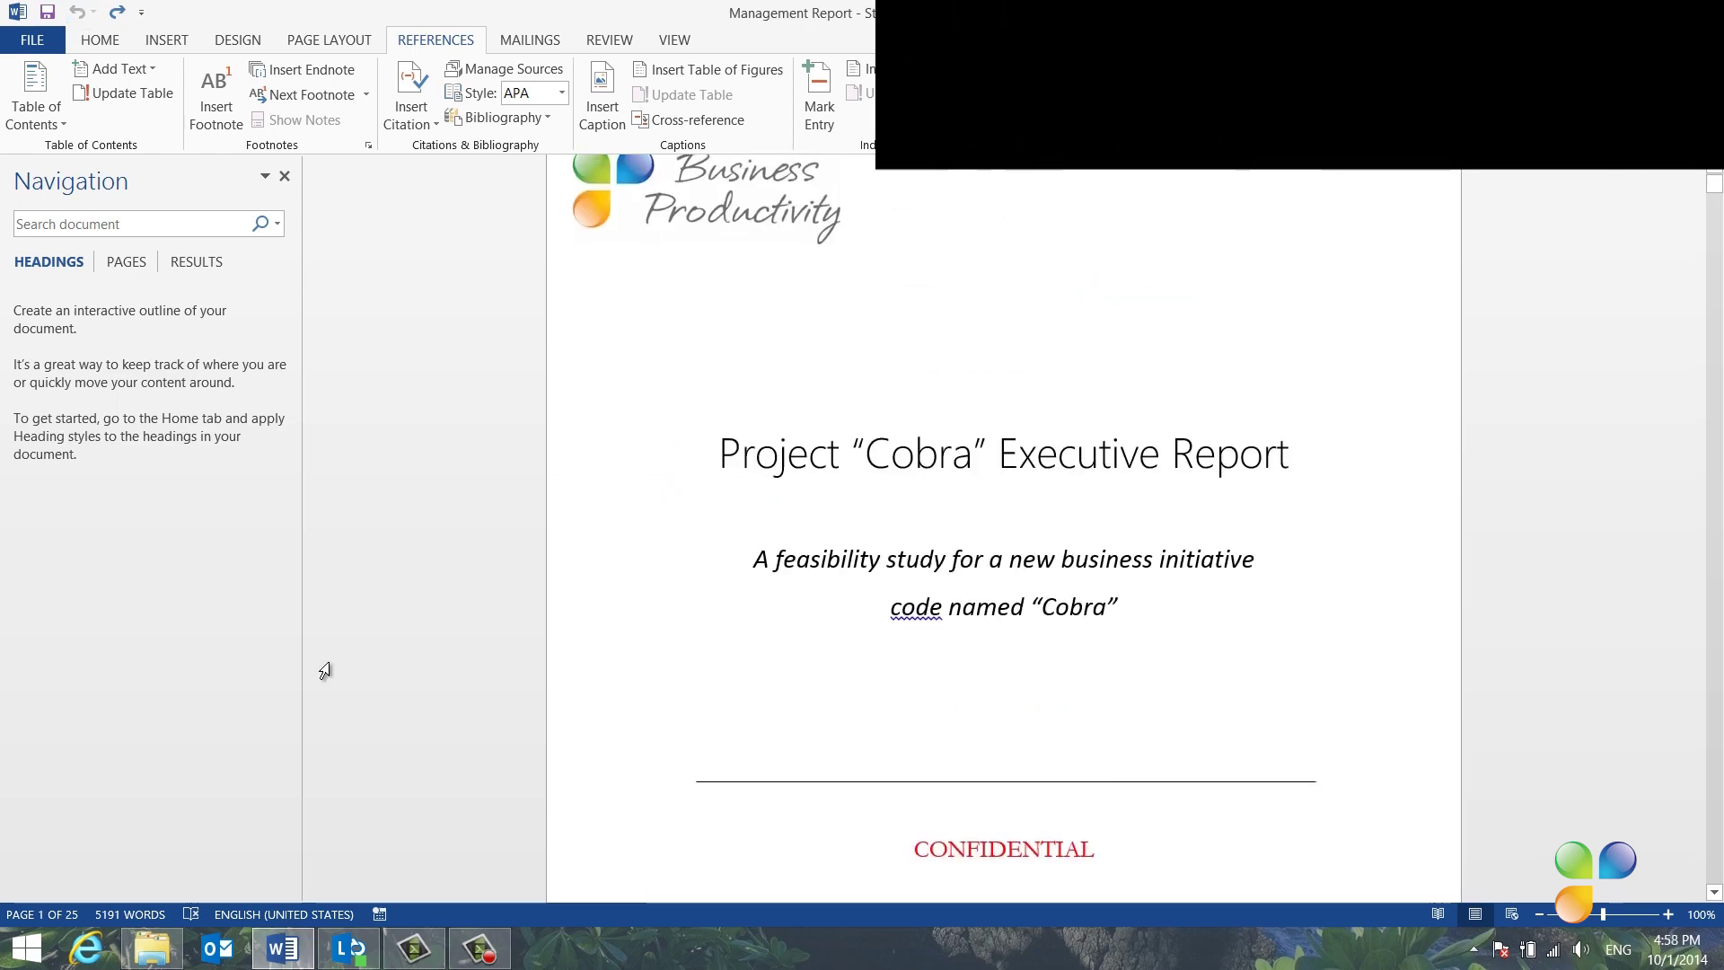
pyautogui.scroll(1, 669, 535)
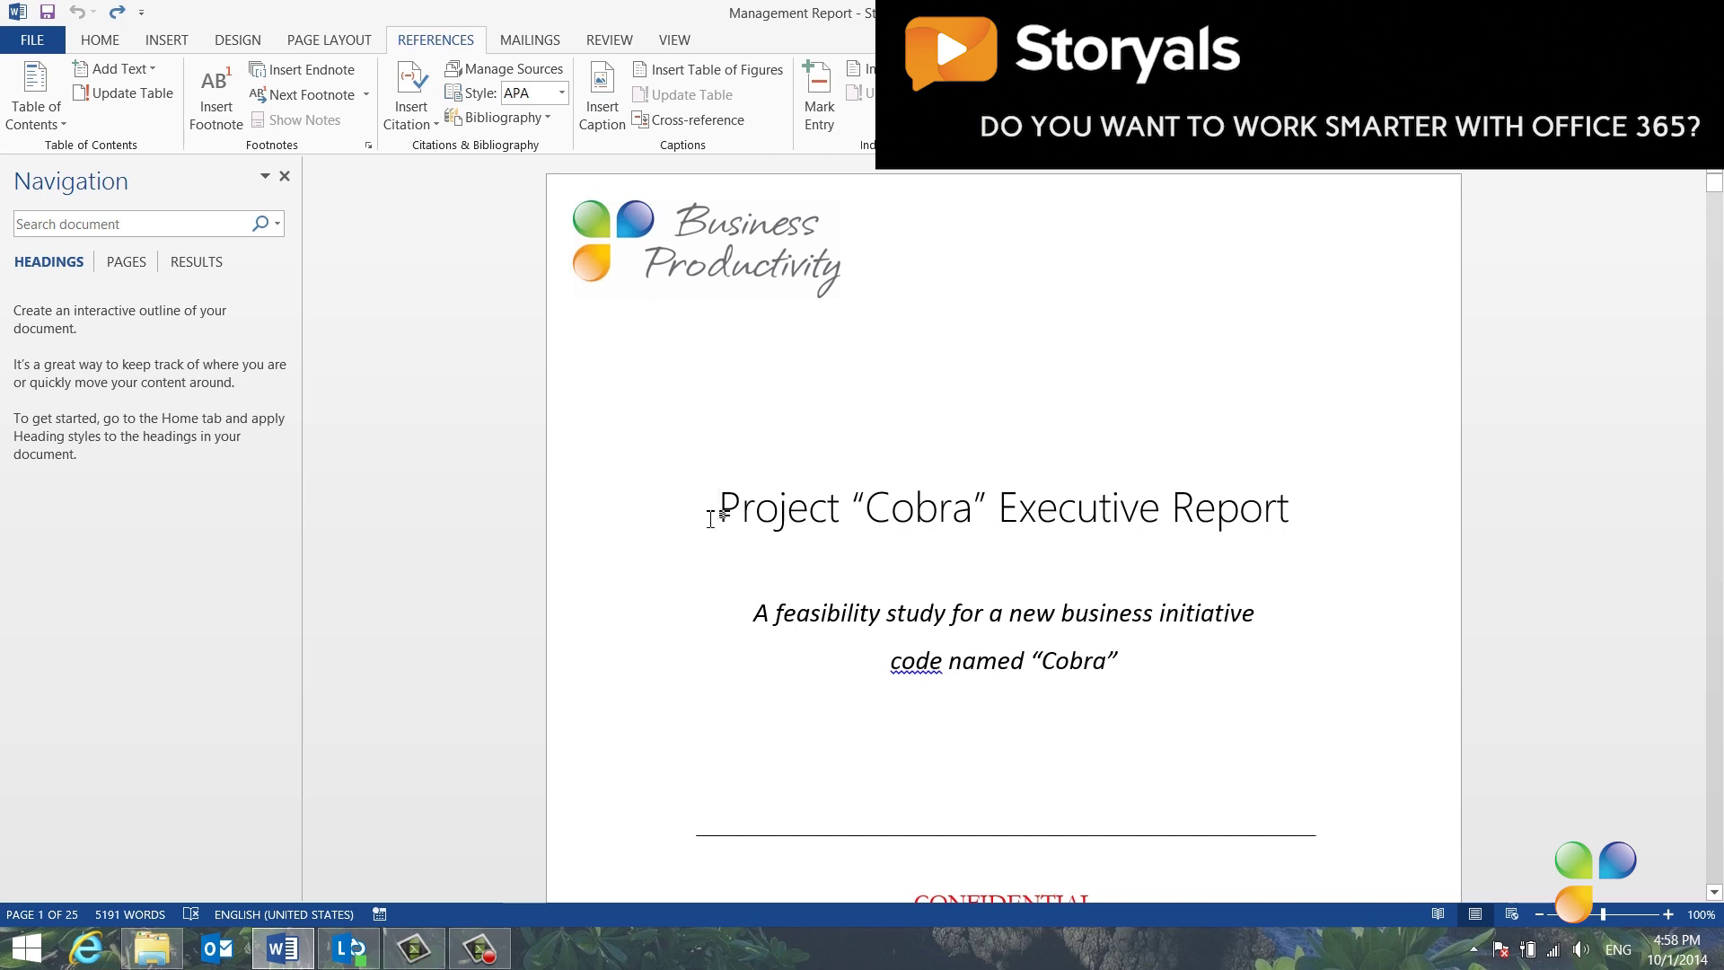
pyautogui.moveTo(716, 517); pyautogui.dragTo(1304, 519)
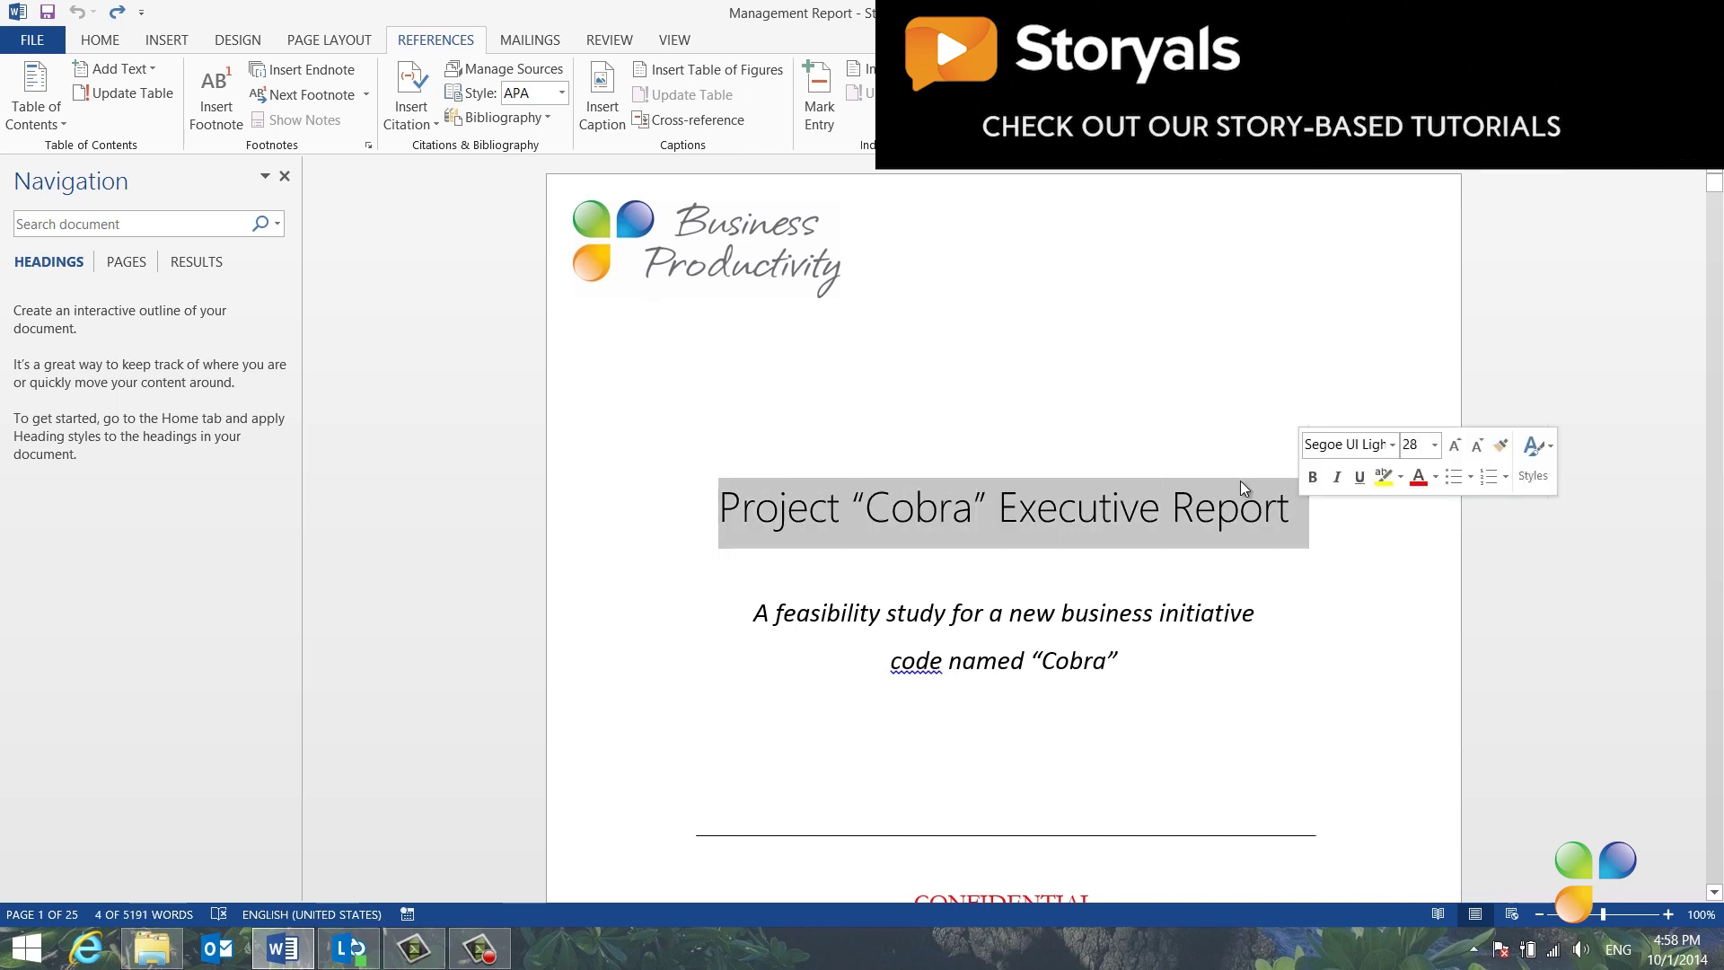
pyautogui.click(100, 40)
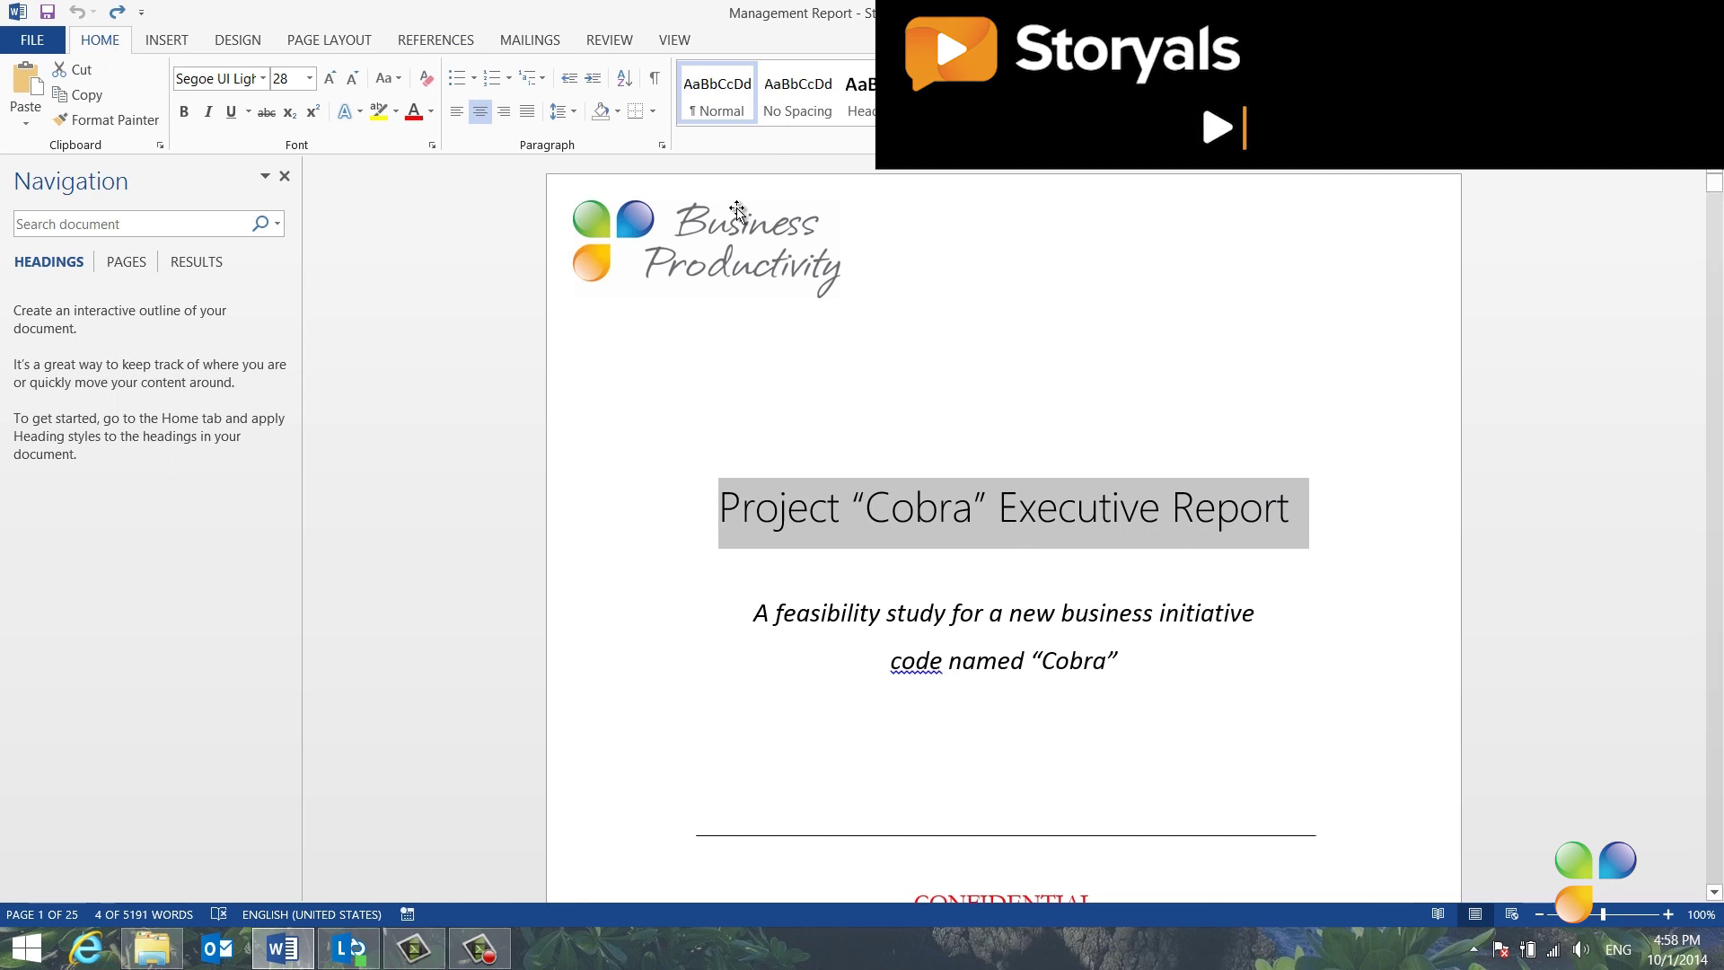
pyautogui.rightClick(1266, 85)
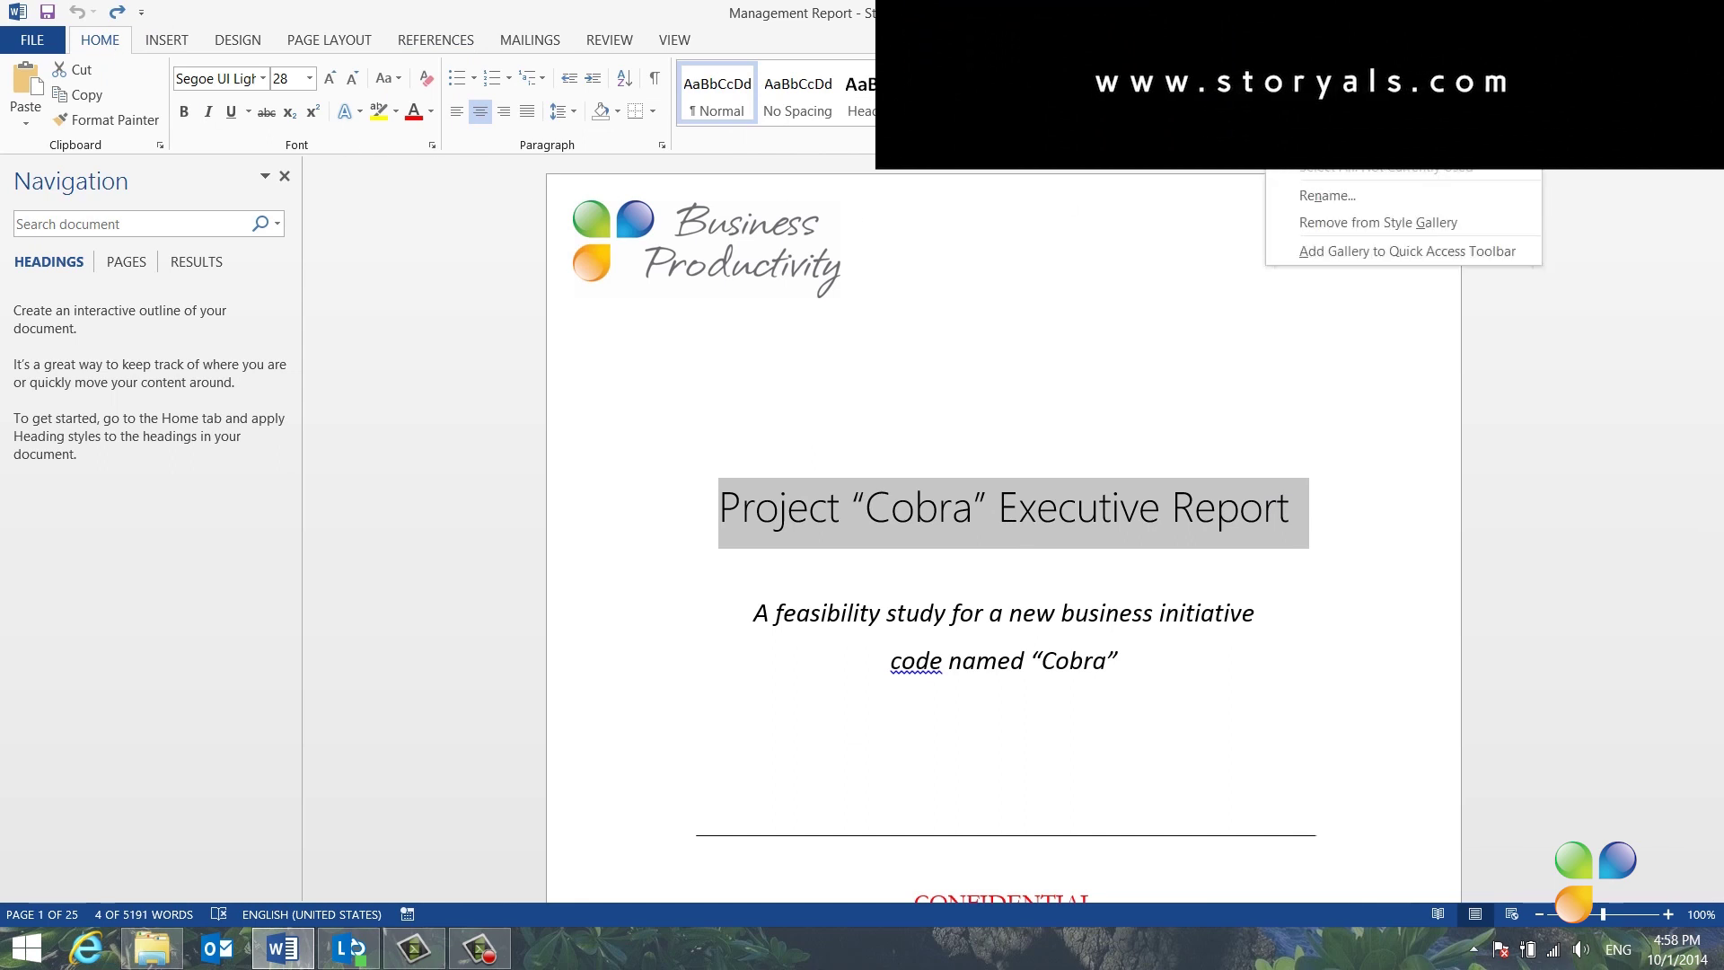
pyautogui.click(1289, 110)
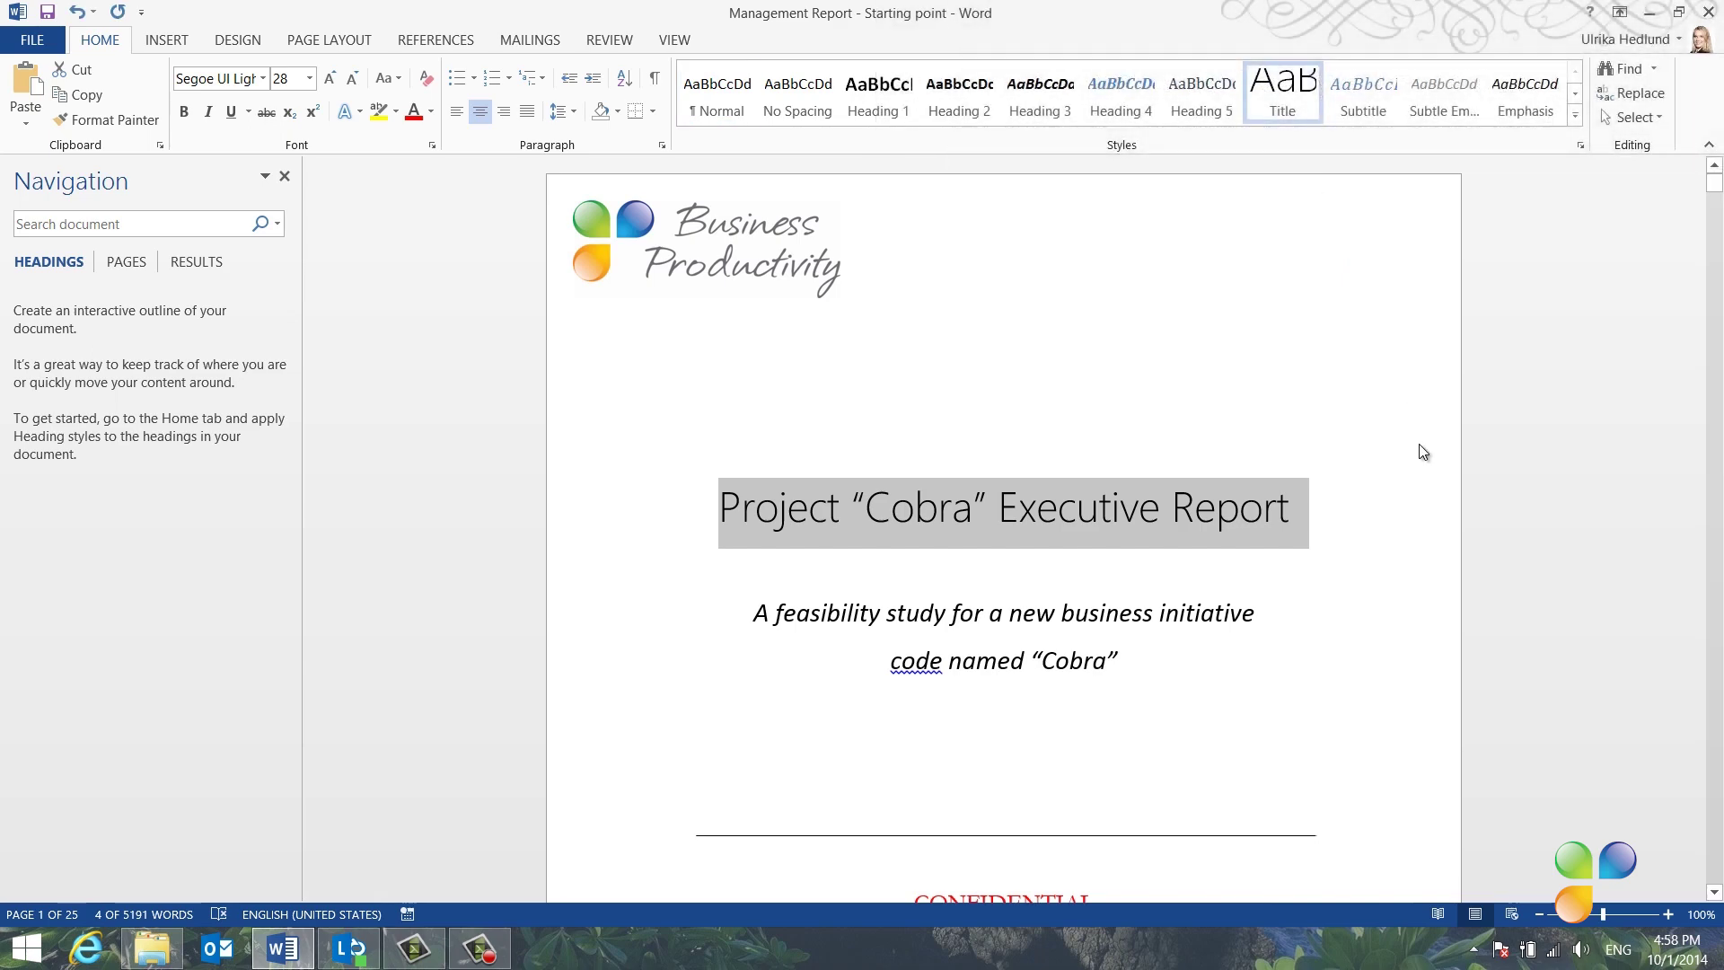
pyautogui.scroll(-10, 1423, 451)
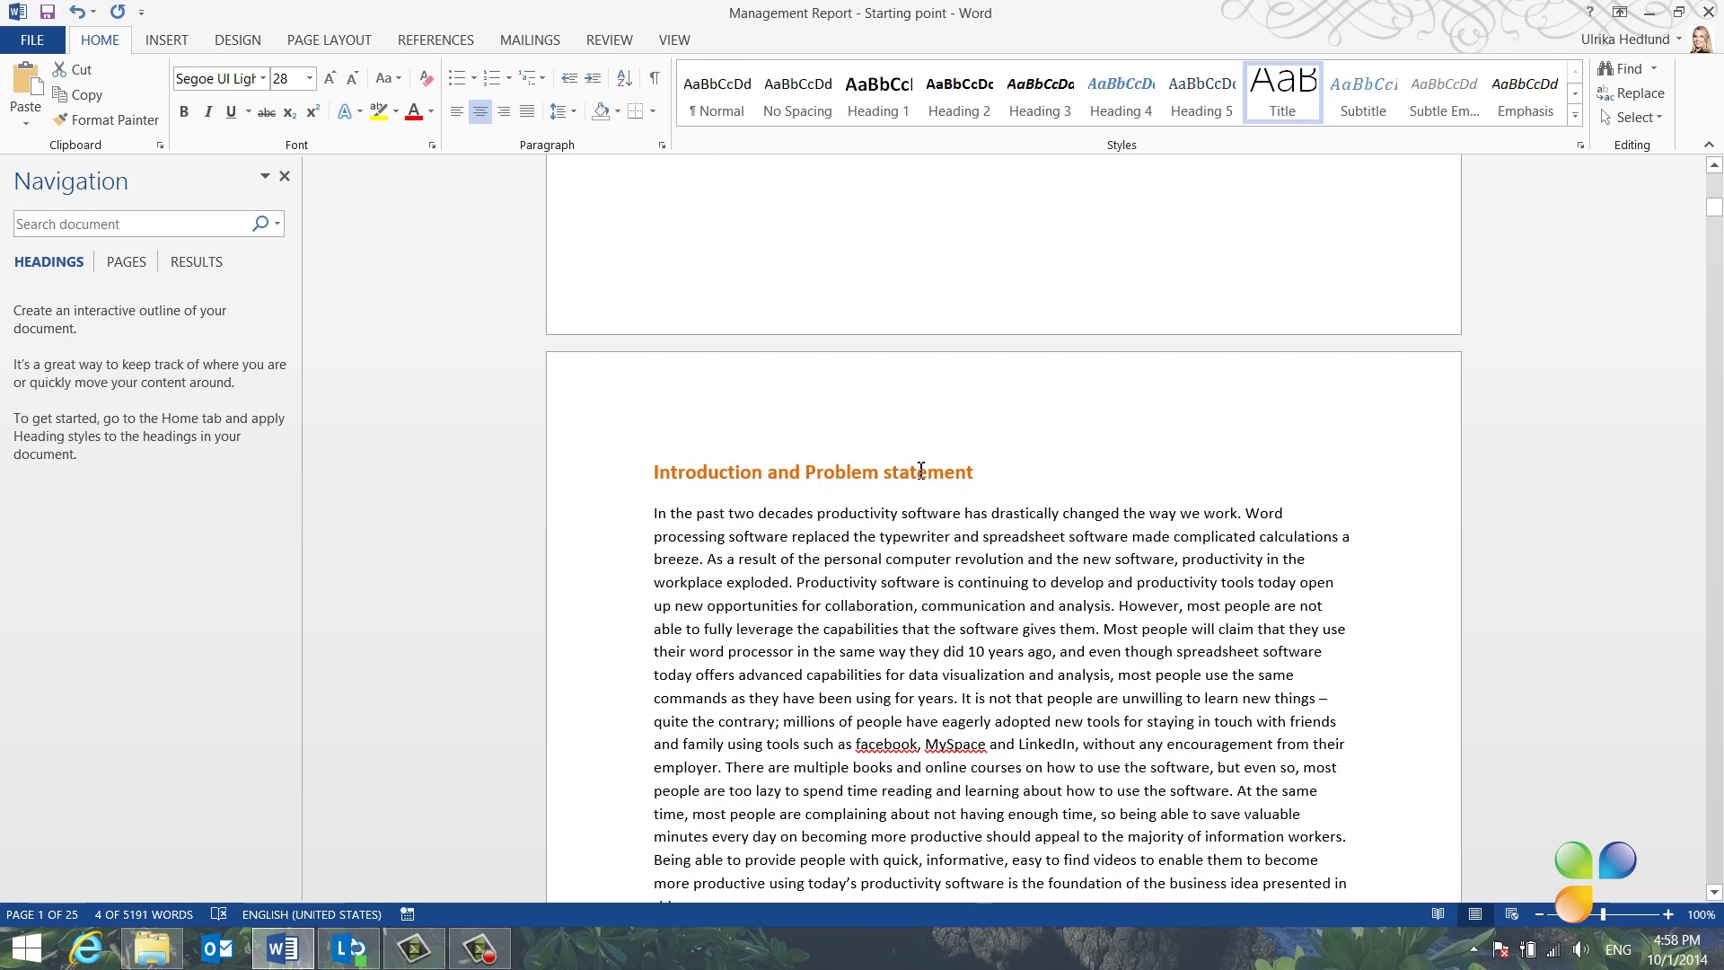
# Step: Select all headings formatted like Introduction and Problem statement and update Heading 1 to match them
pyautogui.click(606, 479)
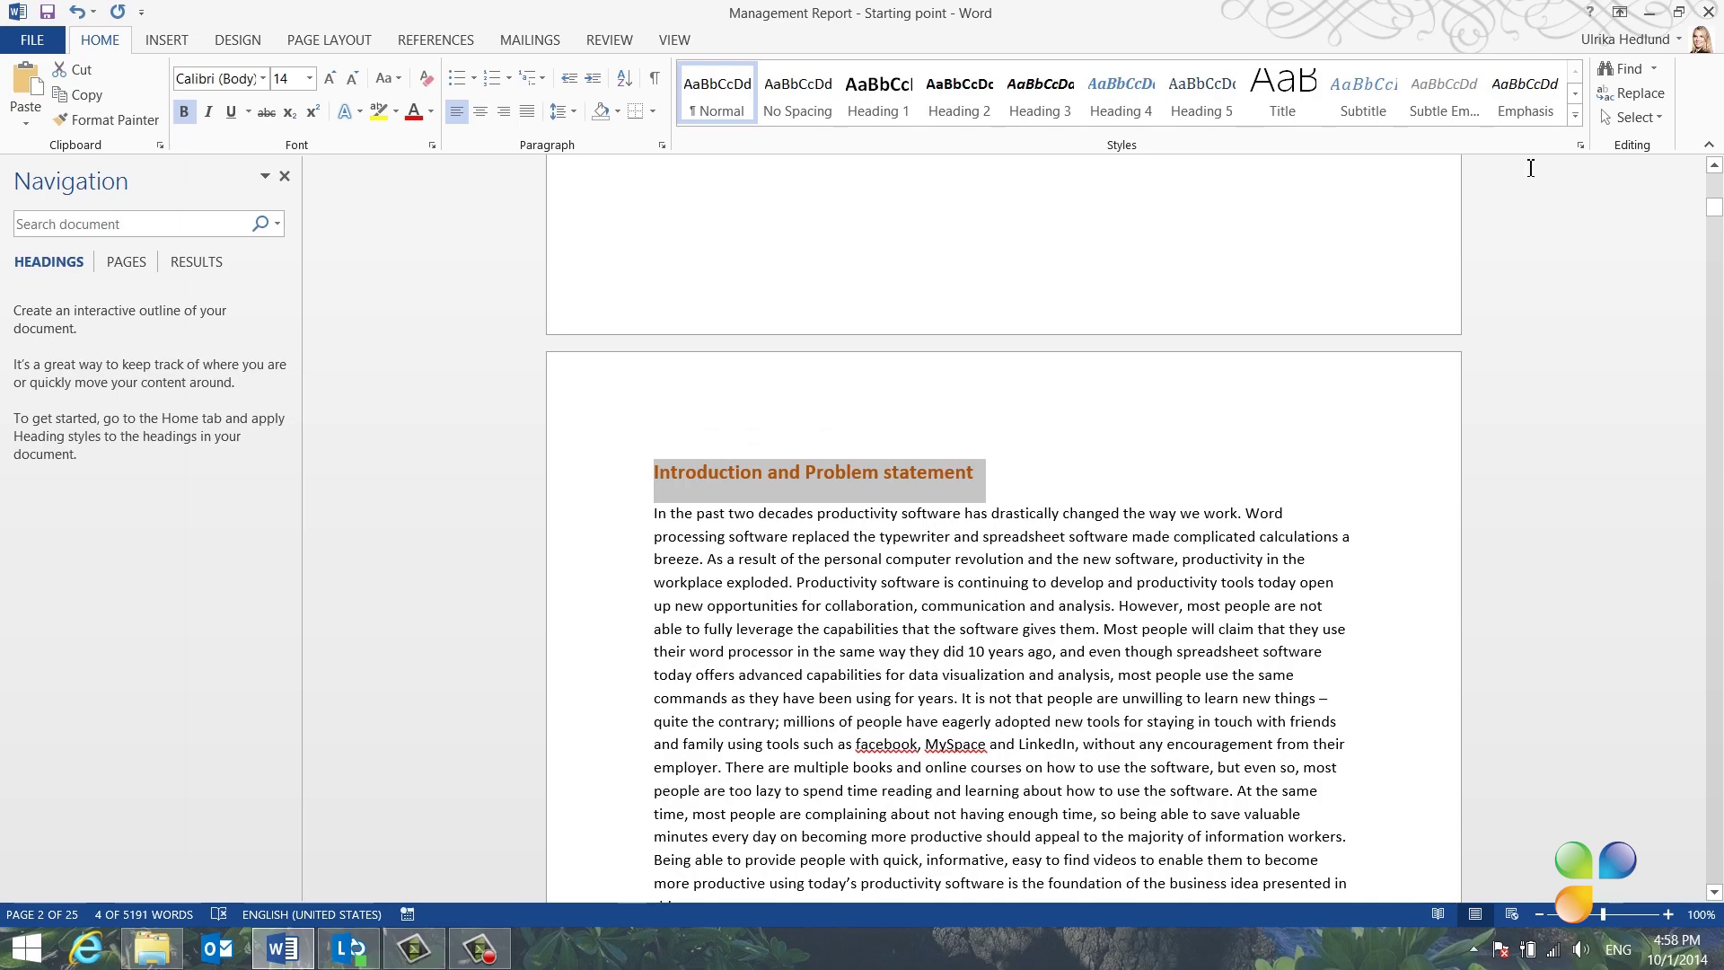
pyautogui.click(1634, 119)
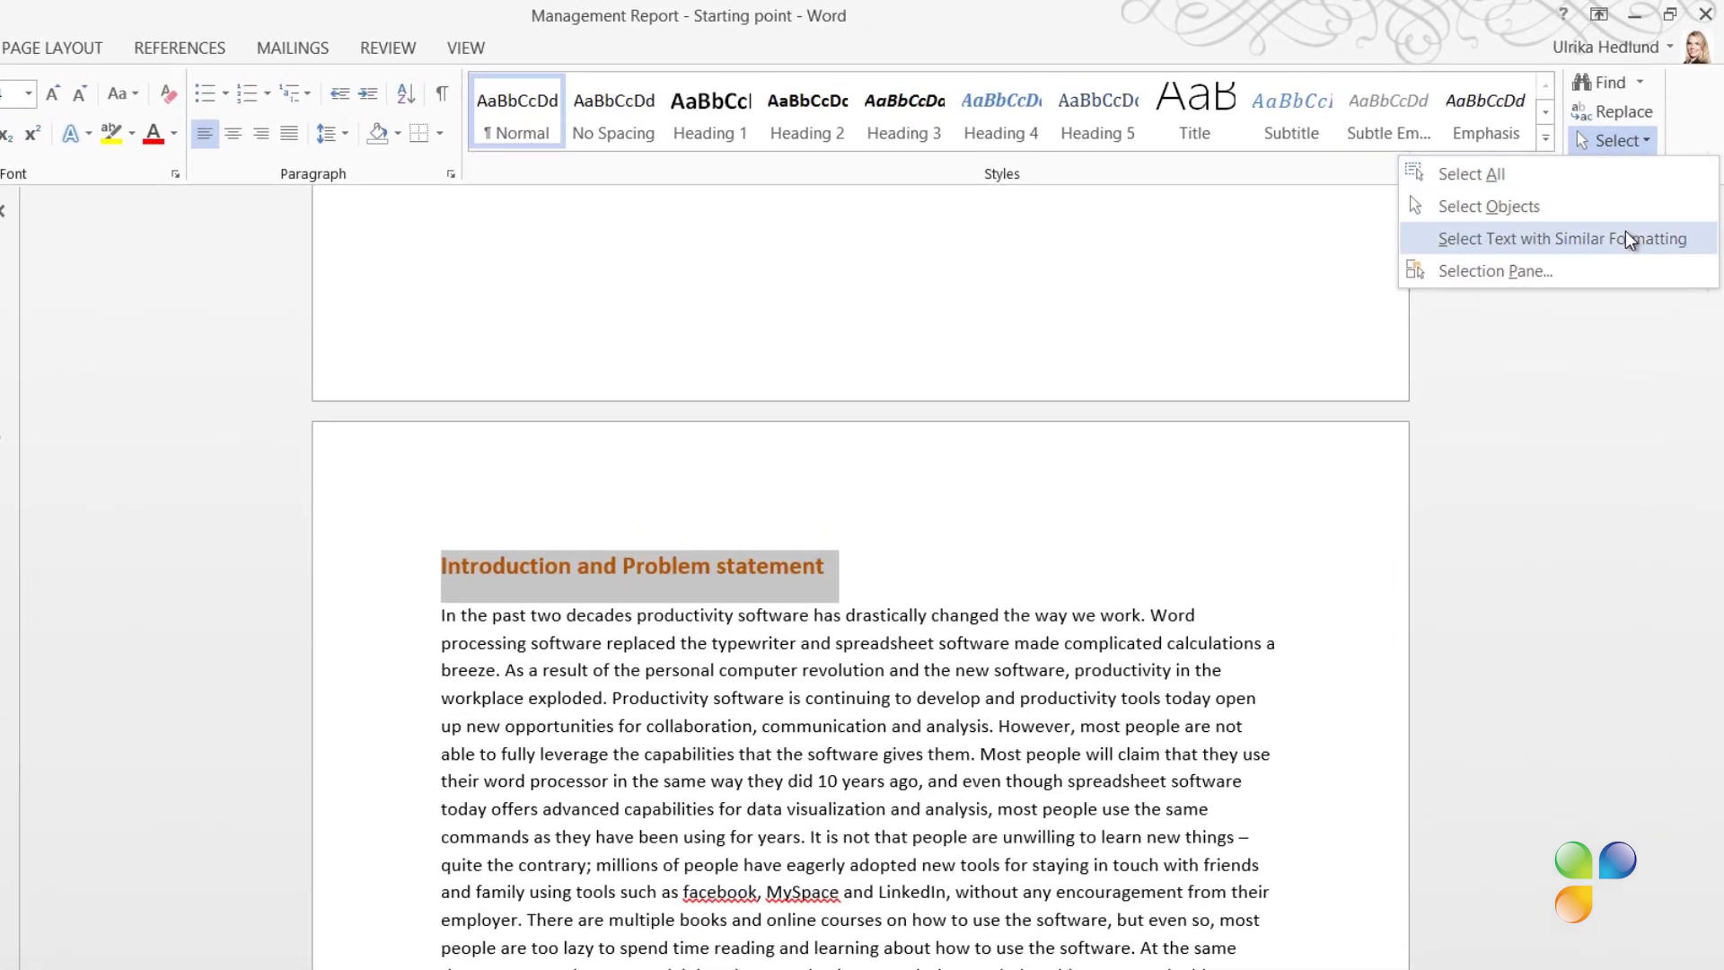
pyautogui.click(1630, 238)
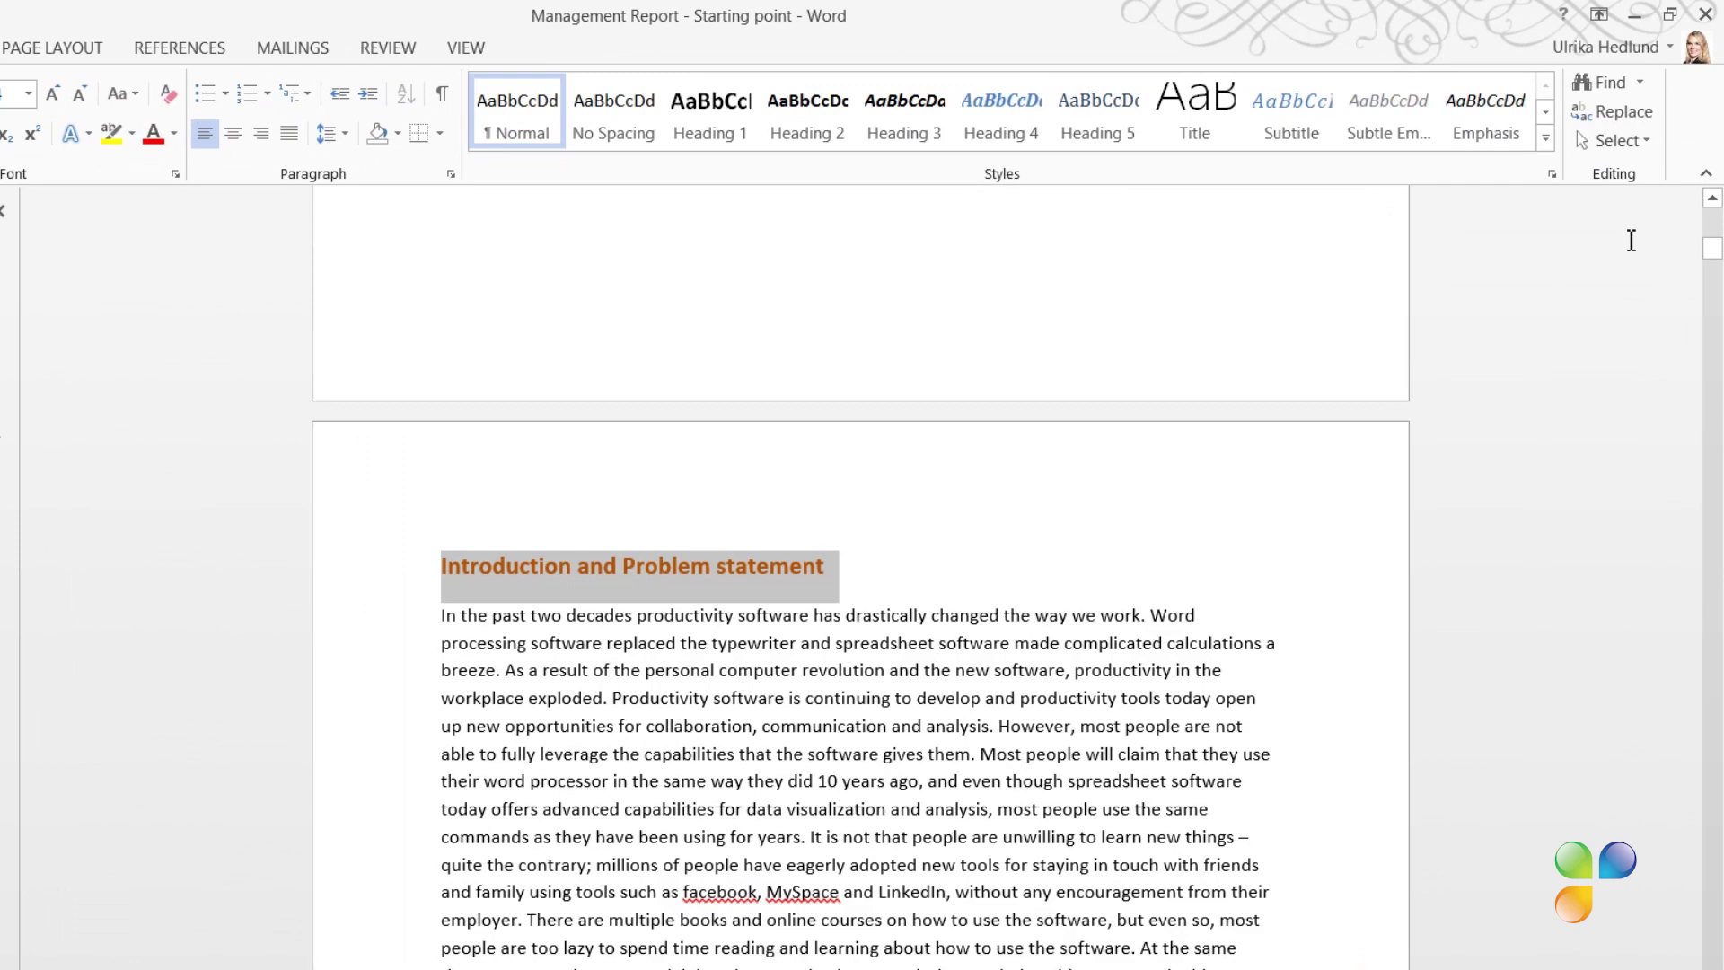
pyautogui.scroll(-6, 1631, 246)
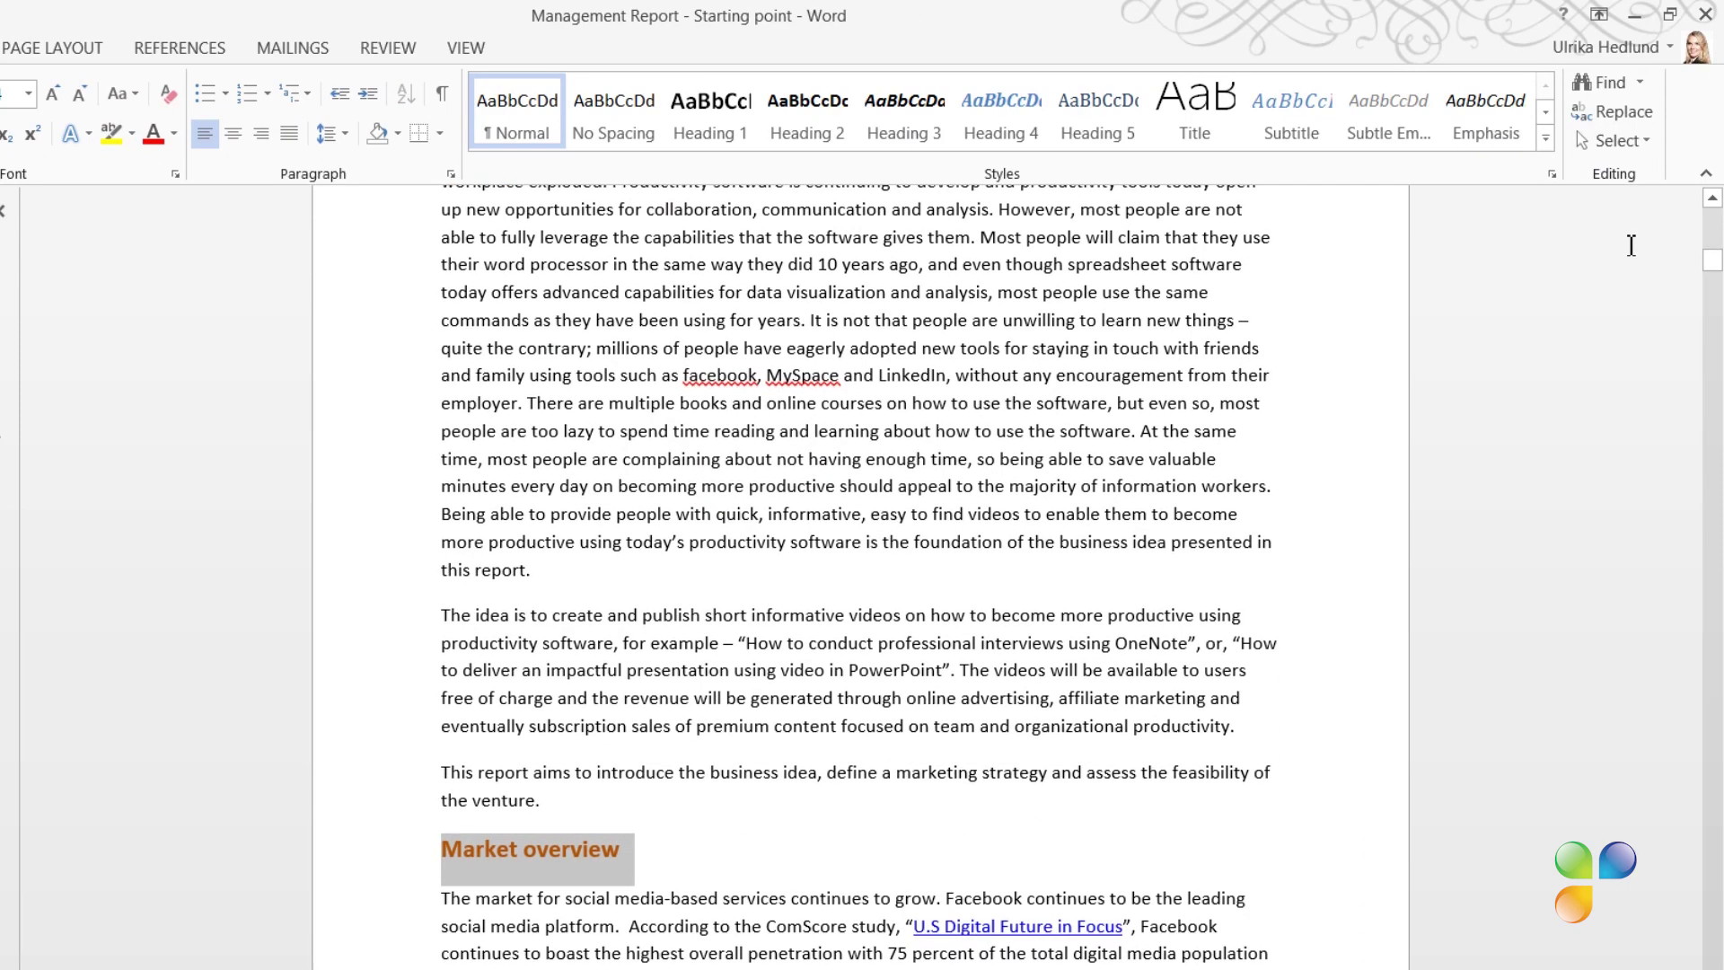
pyautogui.scroll(5, 1631, 250)
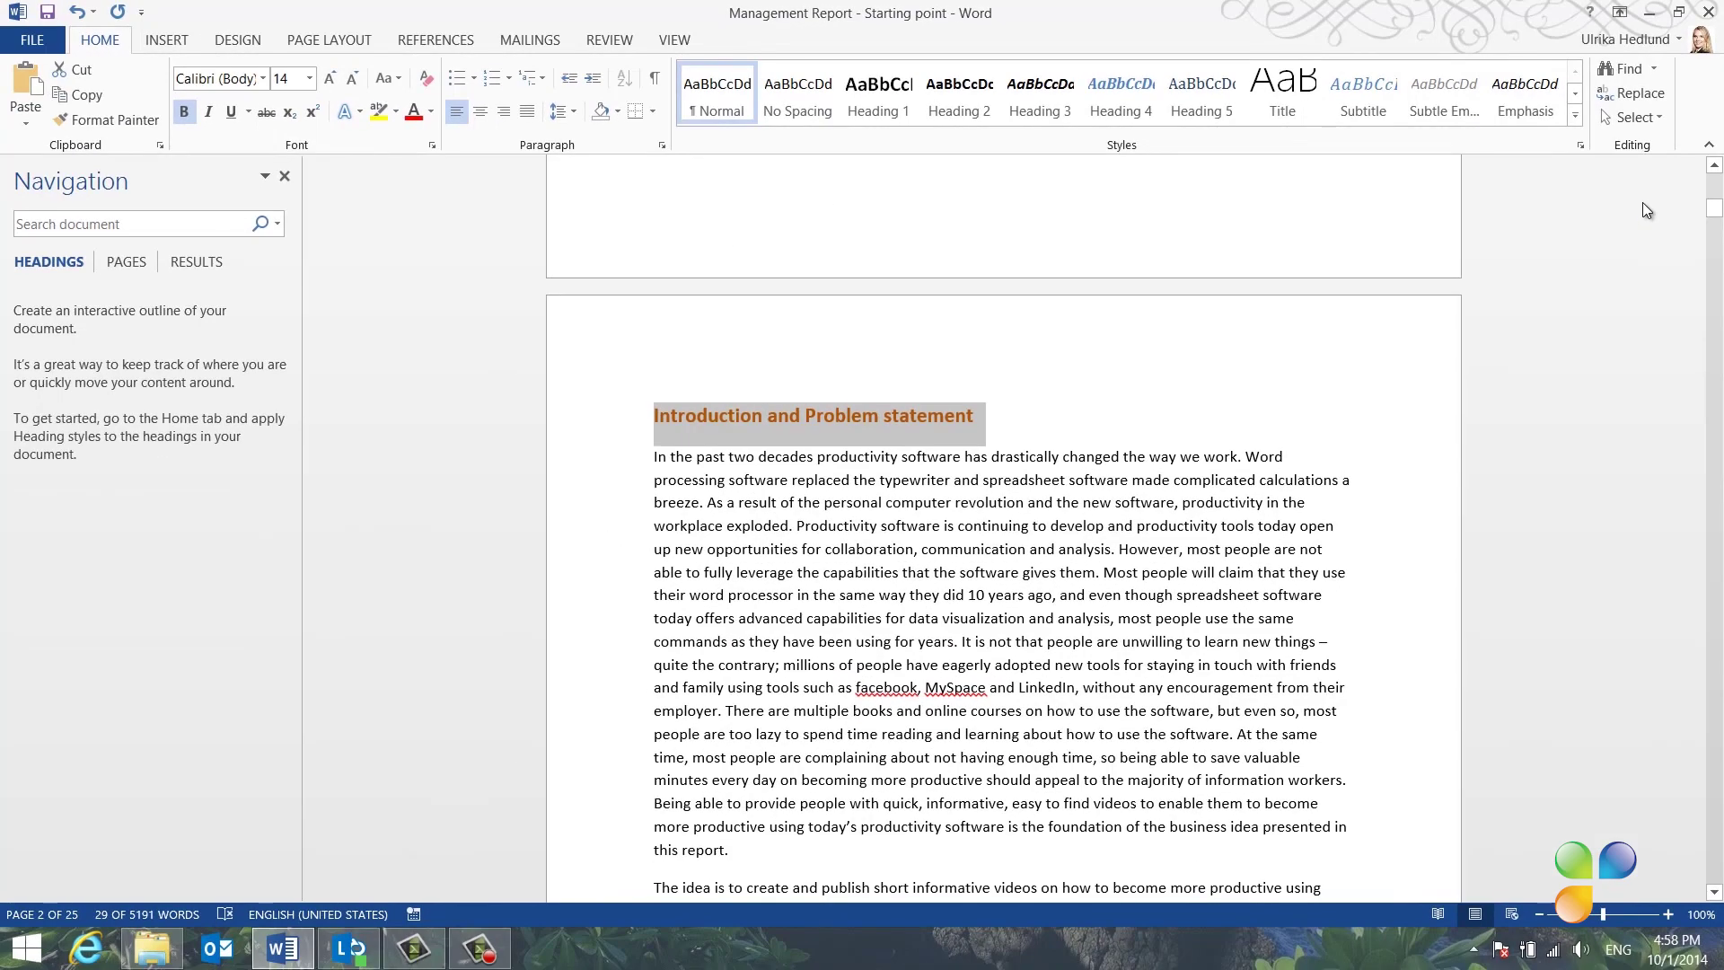
pyautogui.rightClick(883, 111)
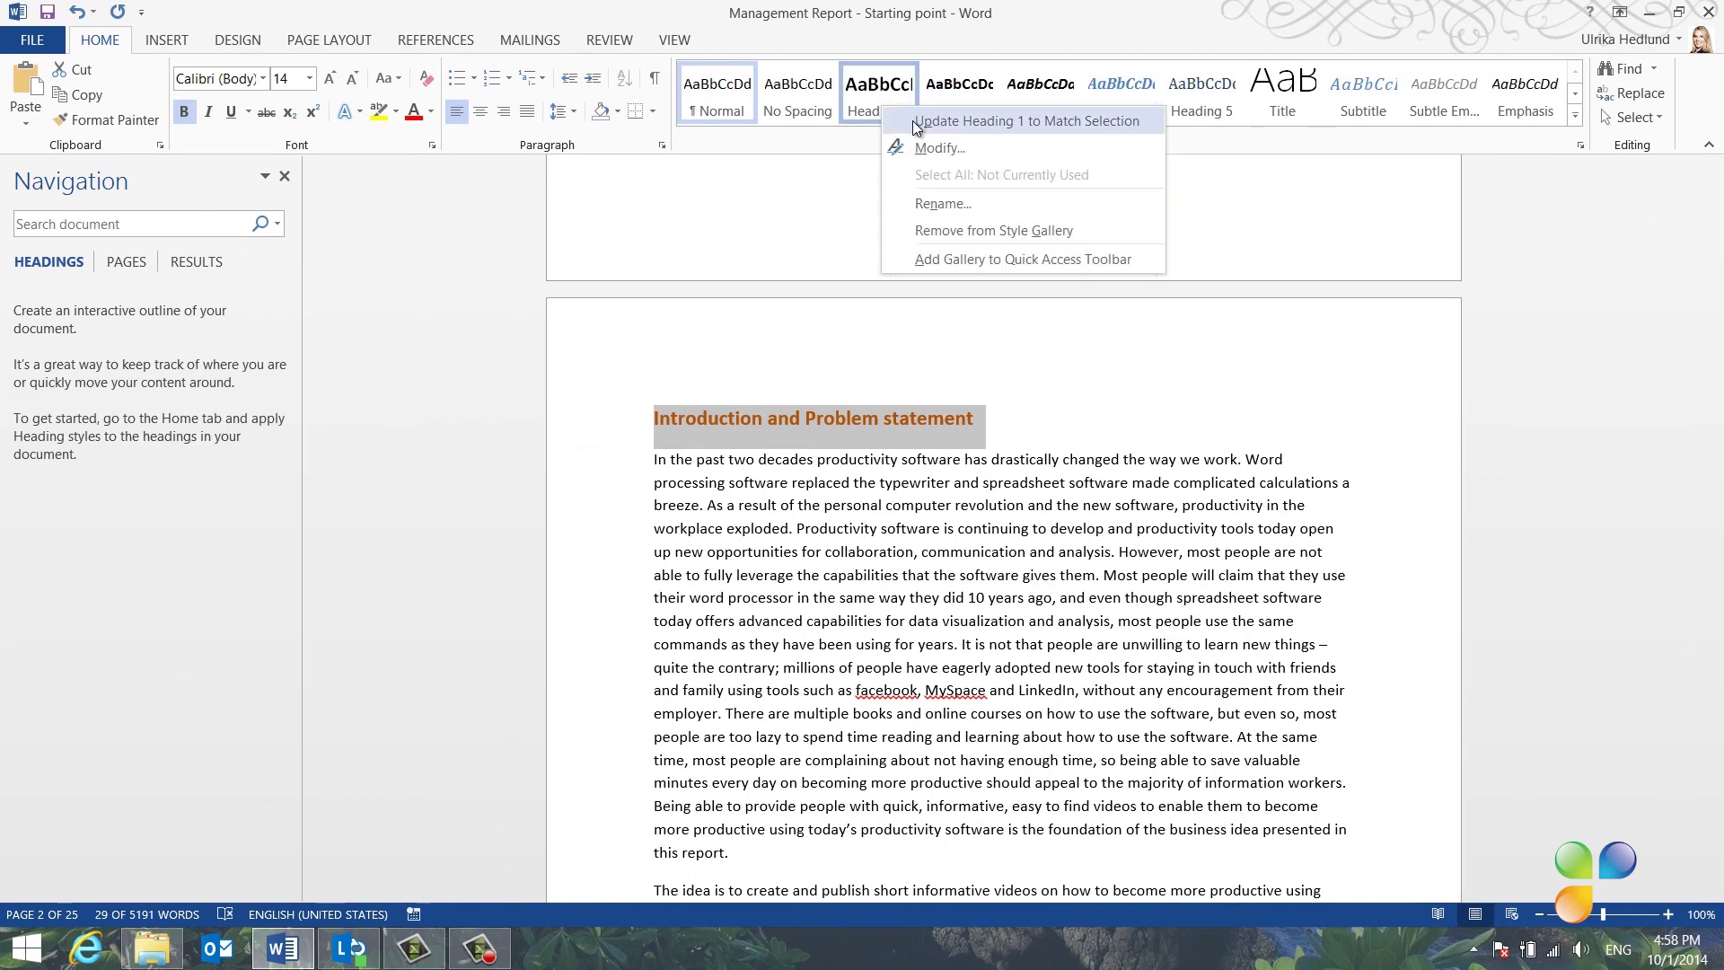
pyautogui.click(914, 121)
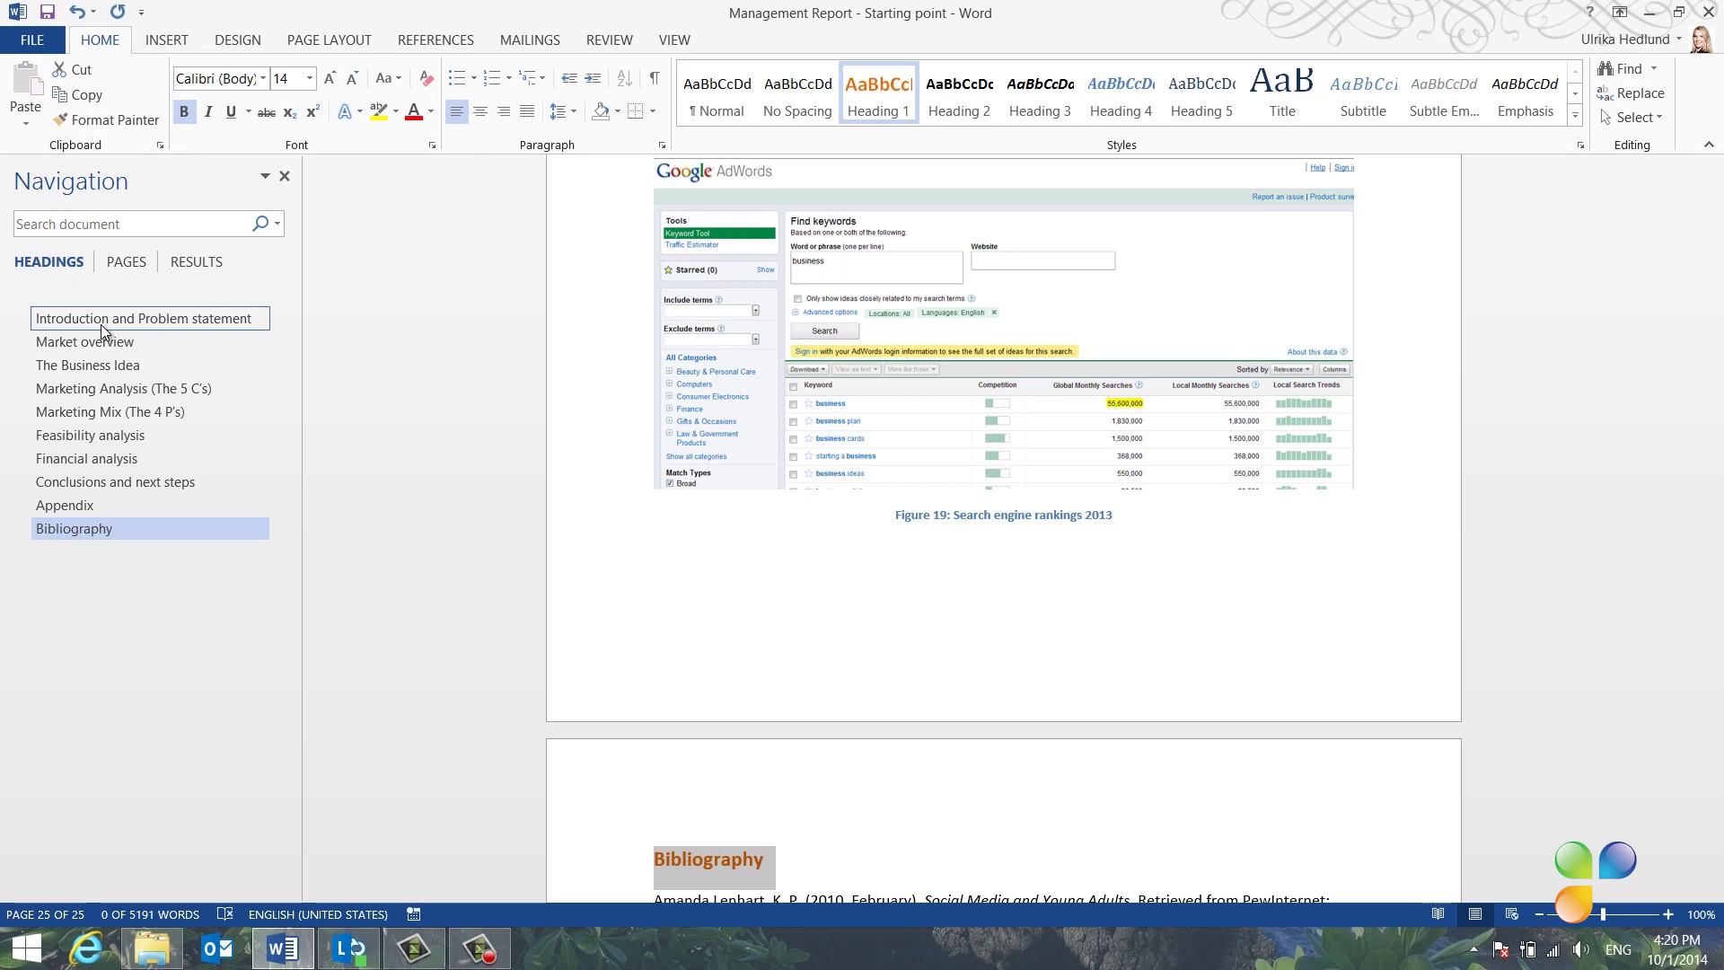
# Step: Select every subheading formatted like Context under Marketing Analysis and update Heading 2 to match
pyautogui.click(130, 391)
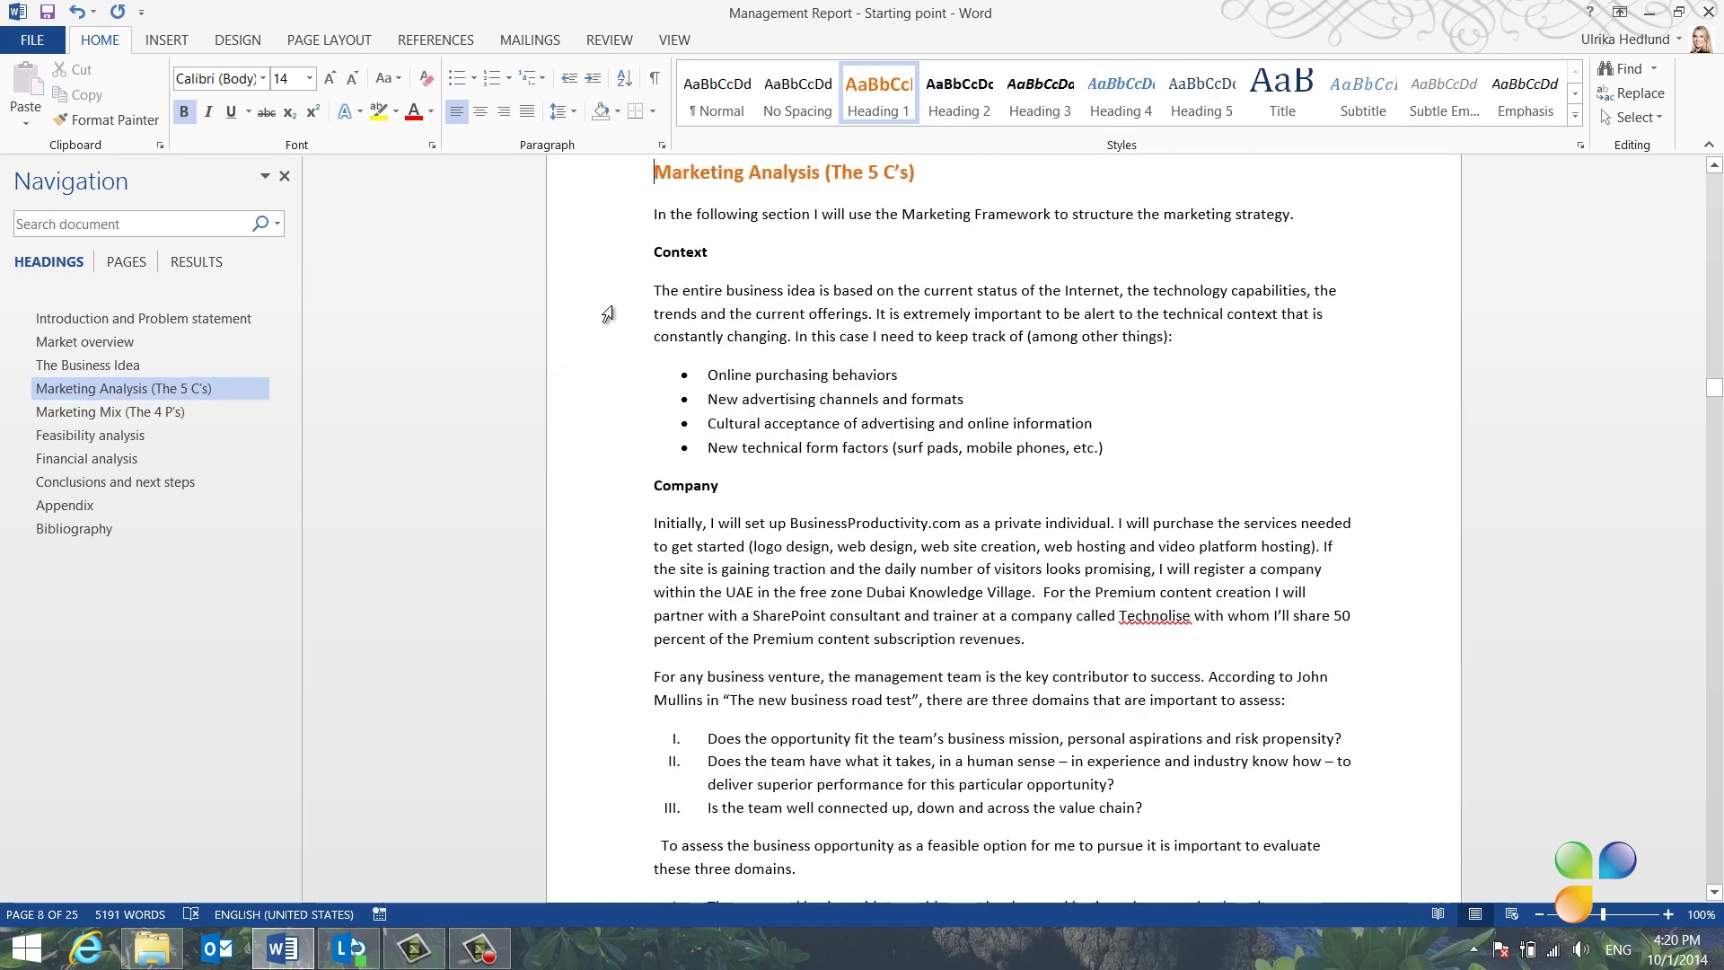
pyautogui.click(628, 258)
pyautogui.click(1657, 117)
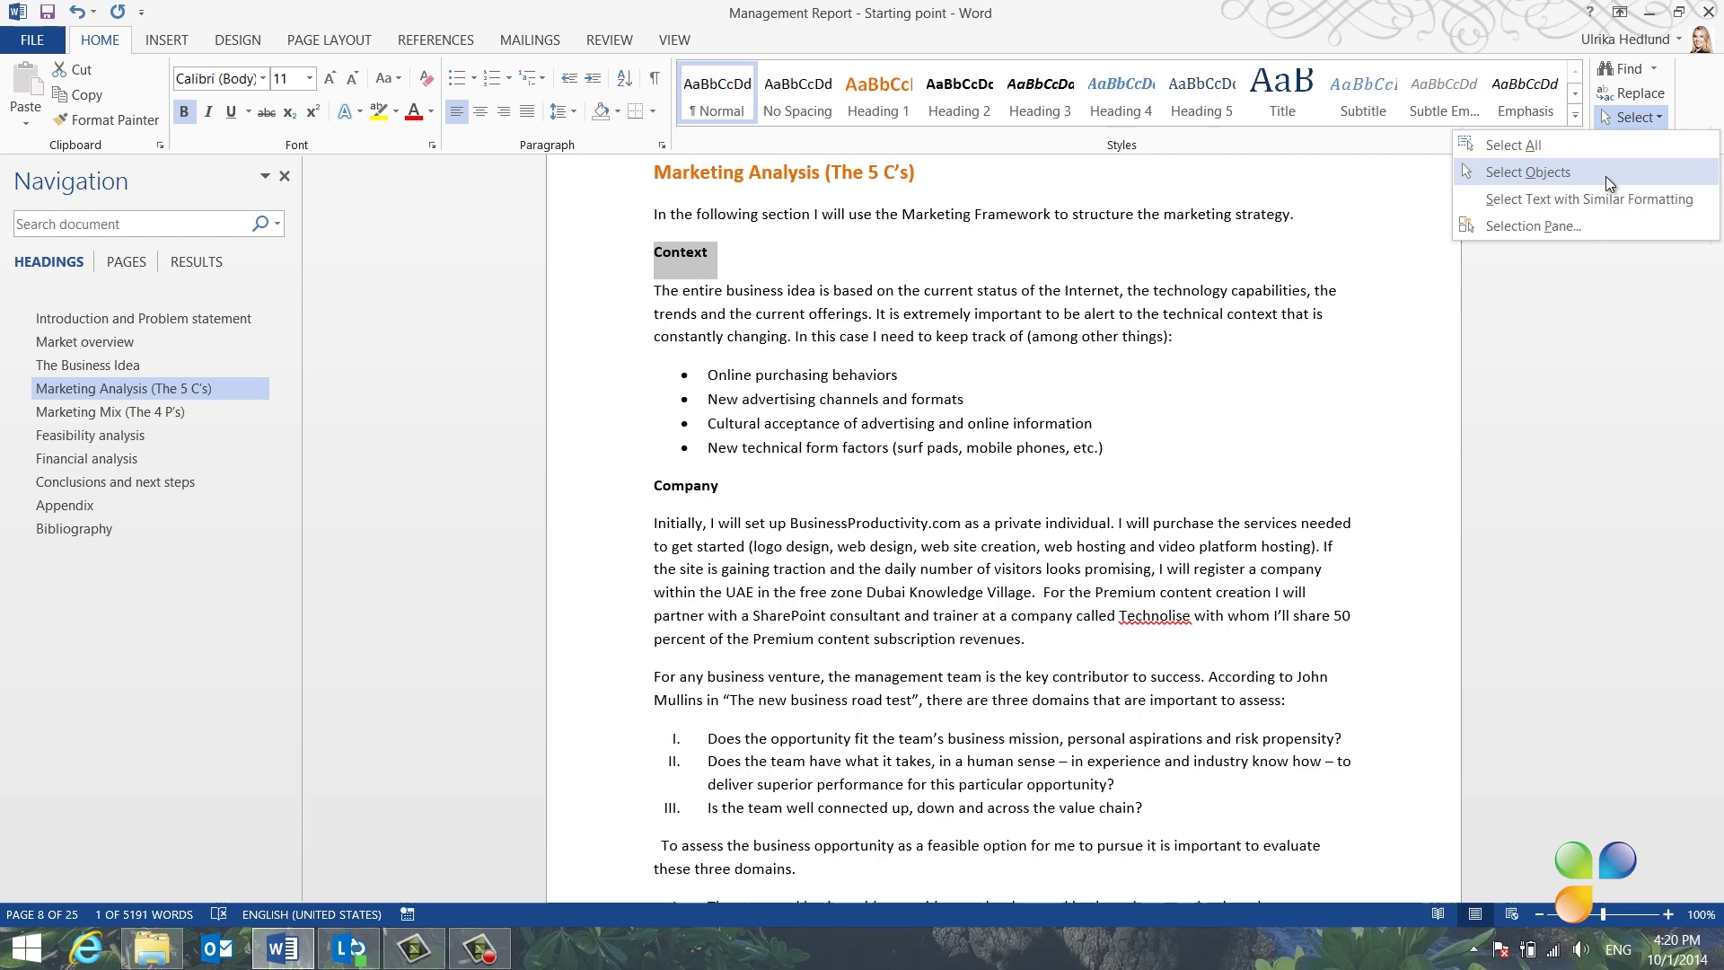
pyautogui.click(1606, 176)
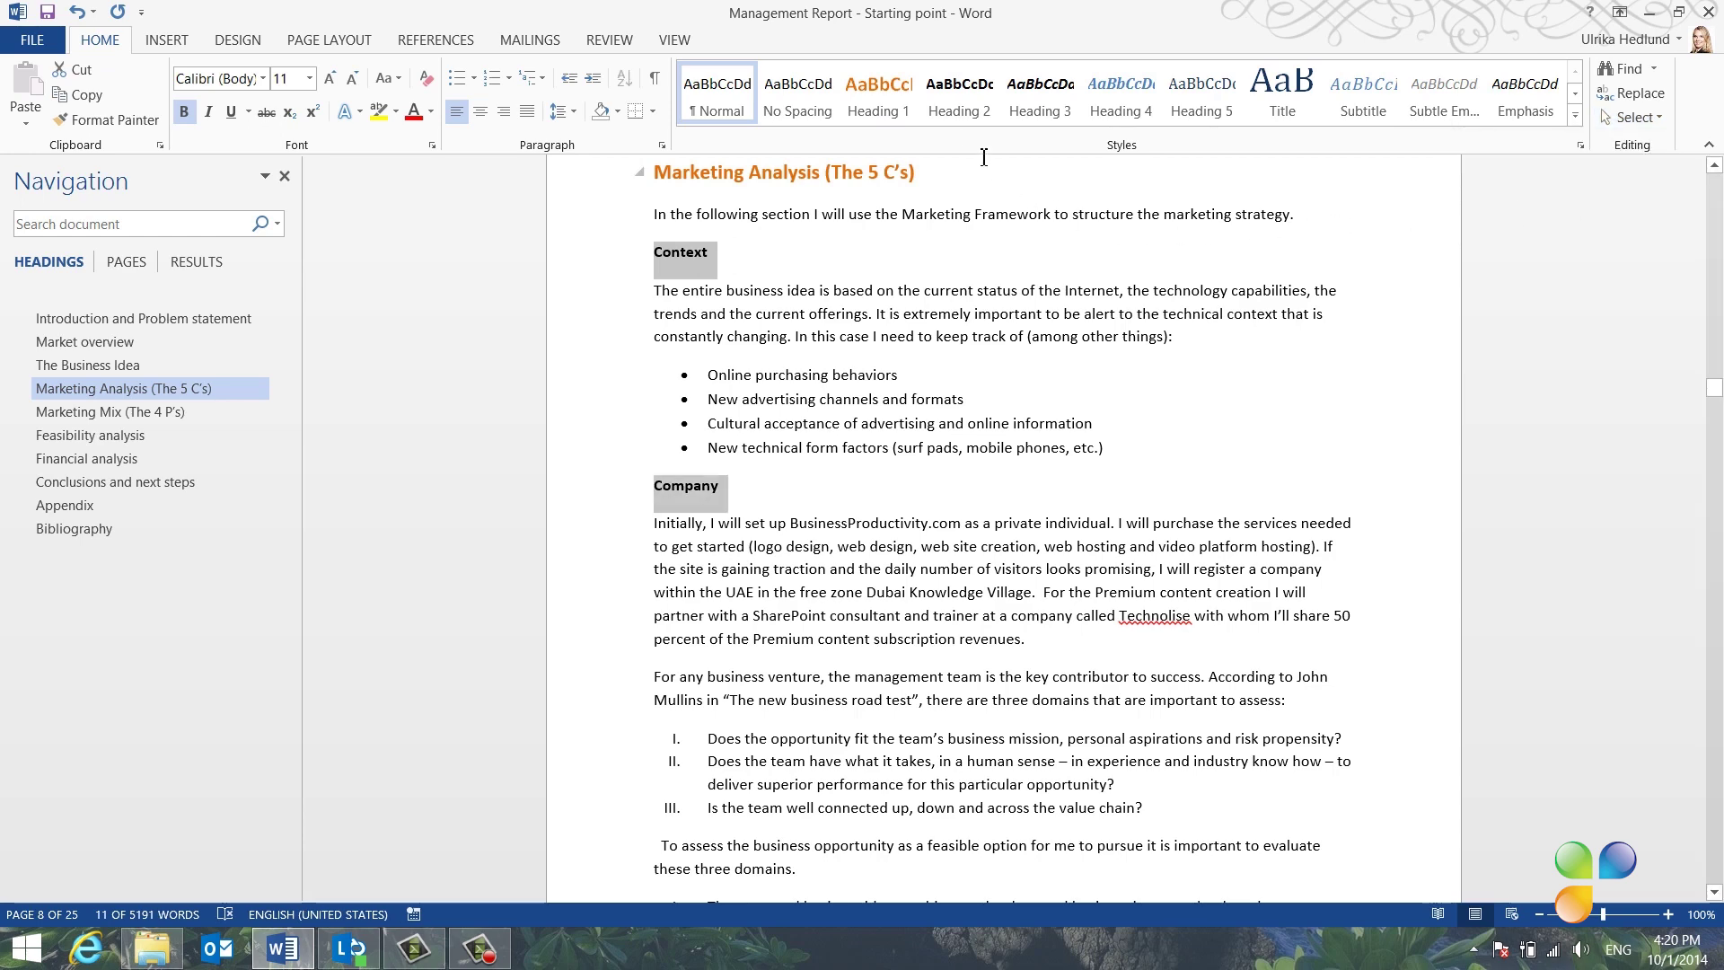
pyautogui.rightClick(977, 114)
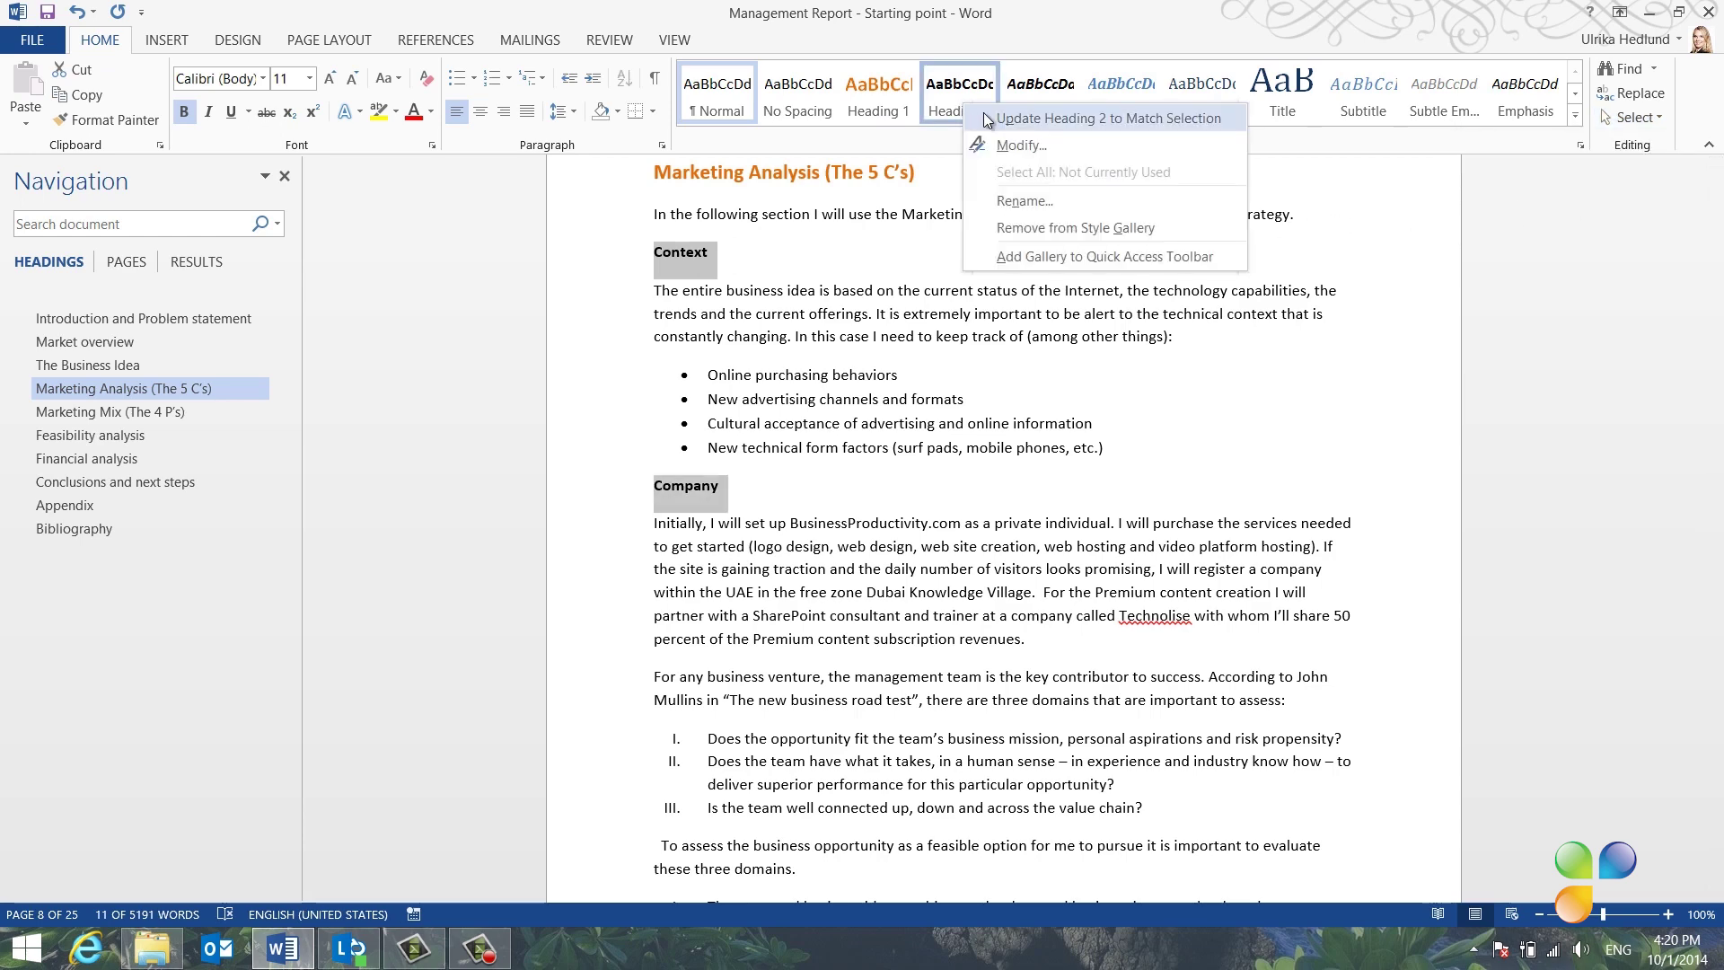
pyautogui.click(984, 113)
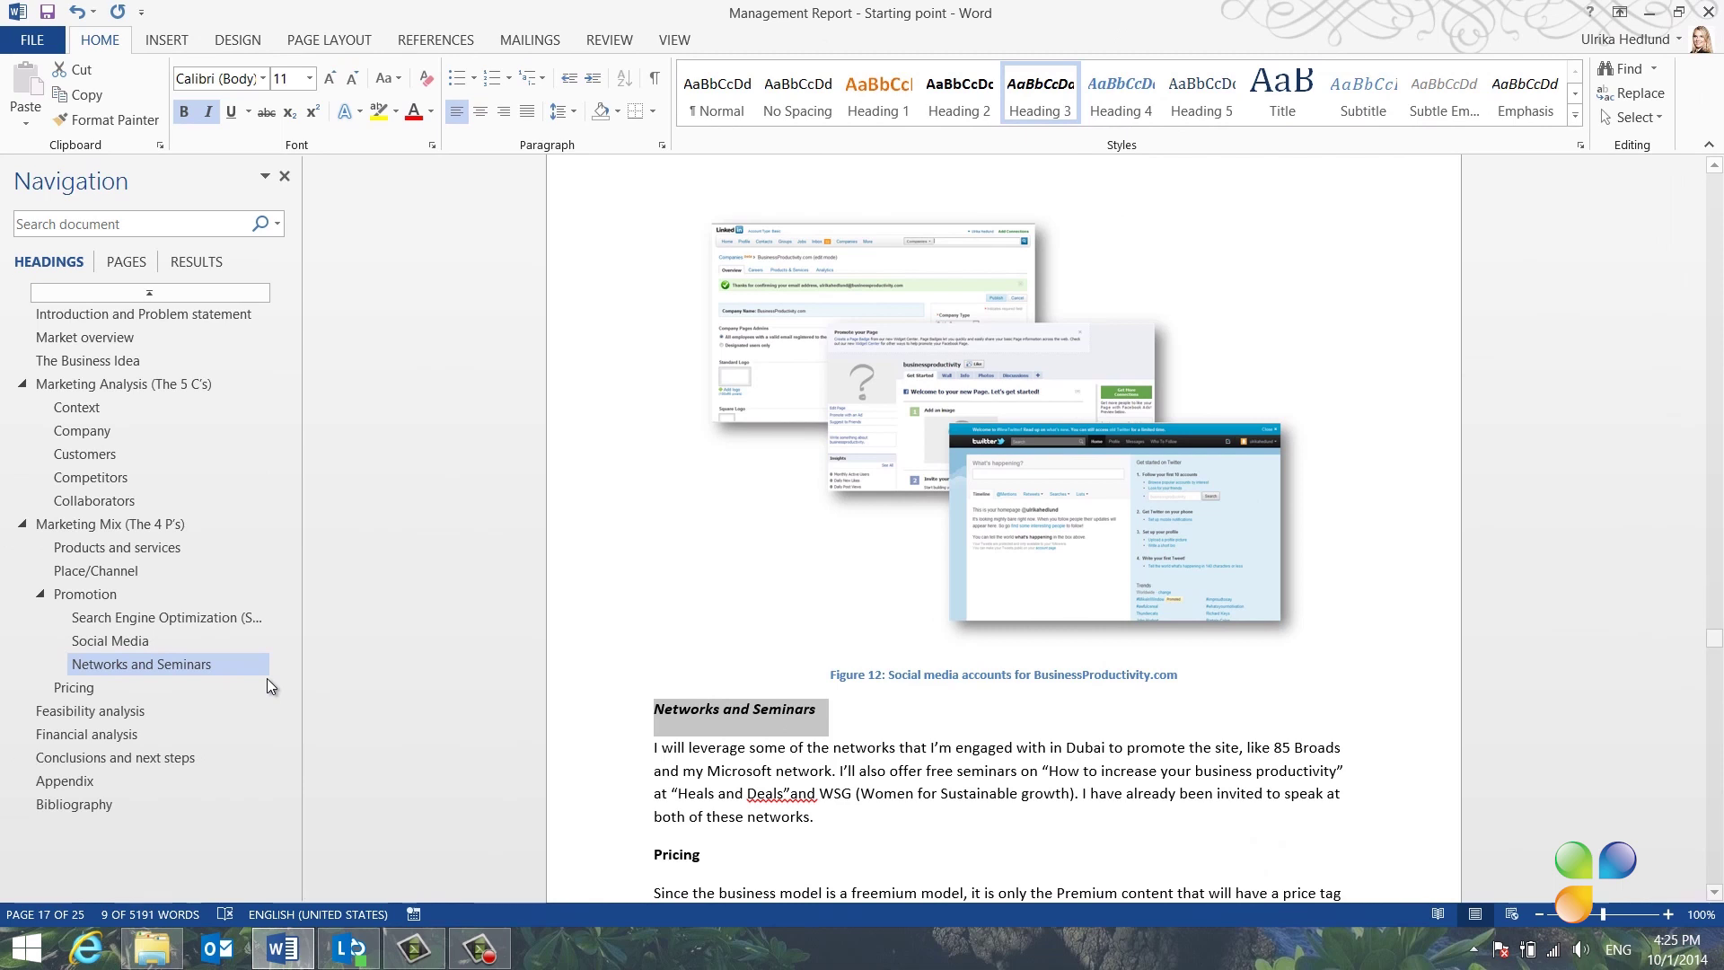
# Step: Use the Navigation pane to jump to the Market overview section and its study link
pyautogui.click(158, 296)
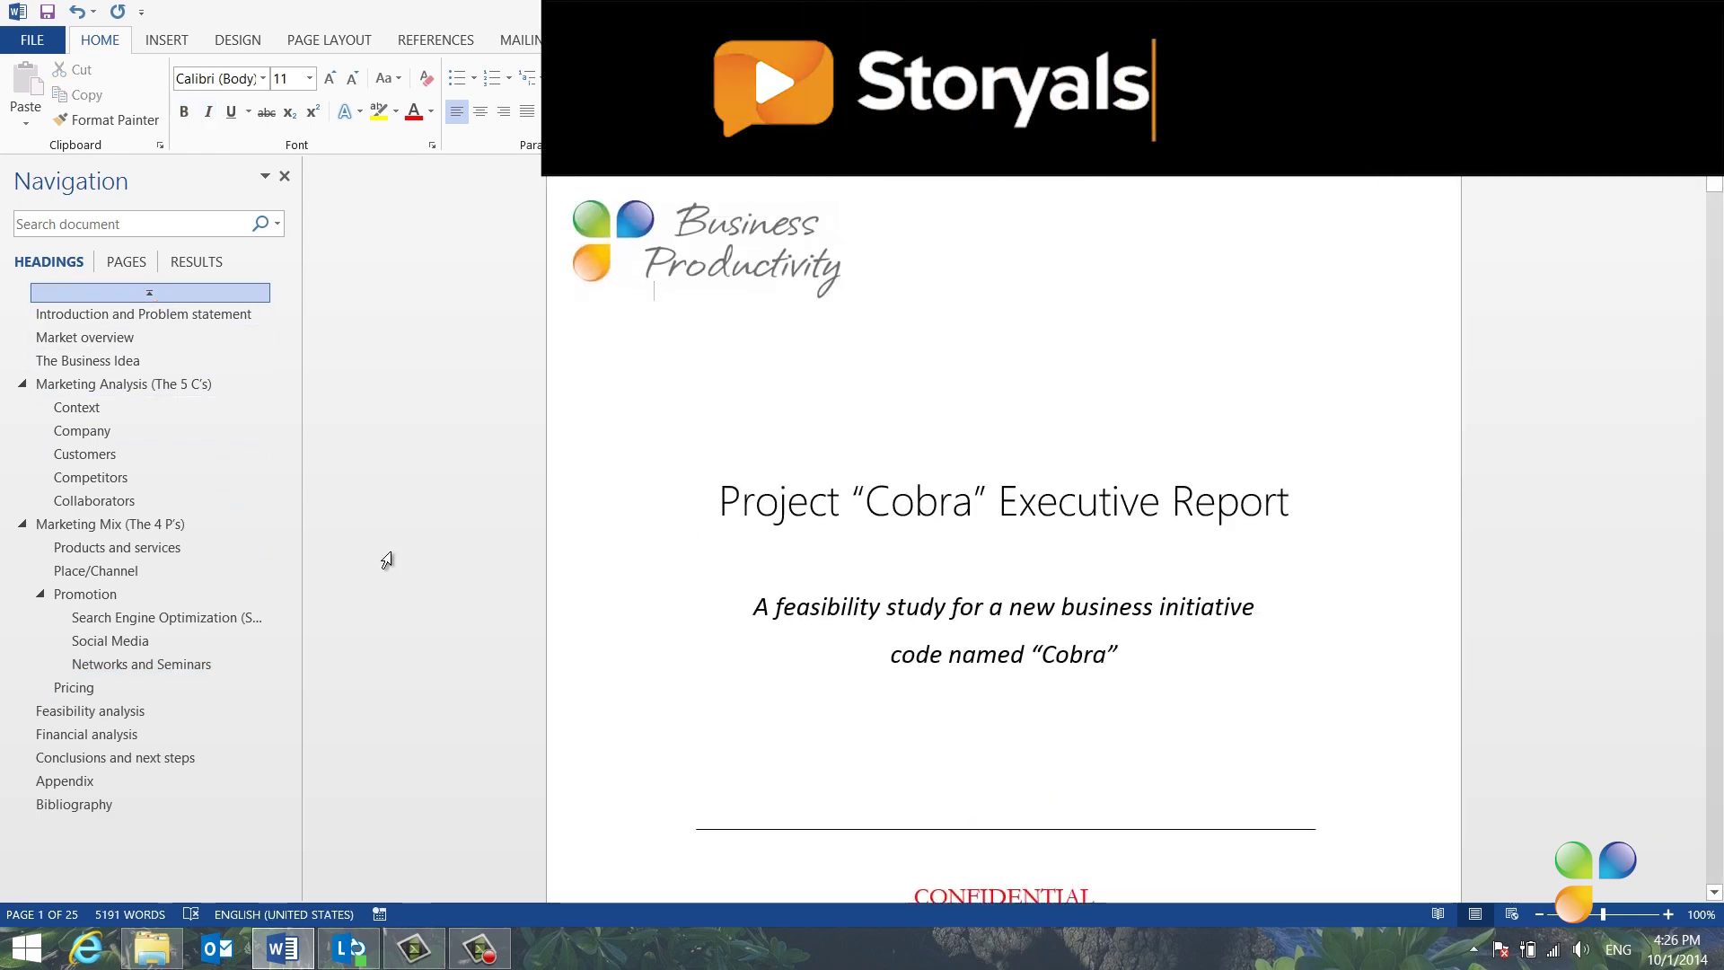
pyautogui.click(117, 339)
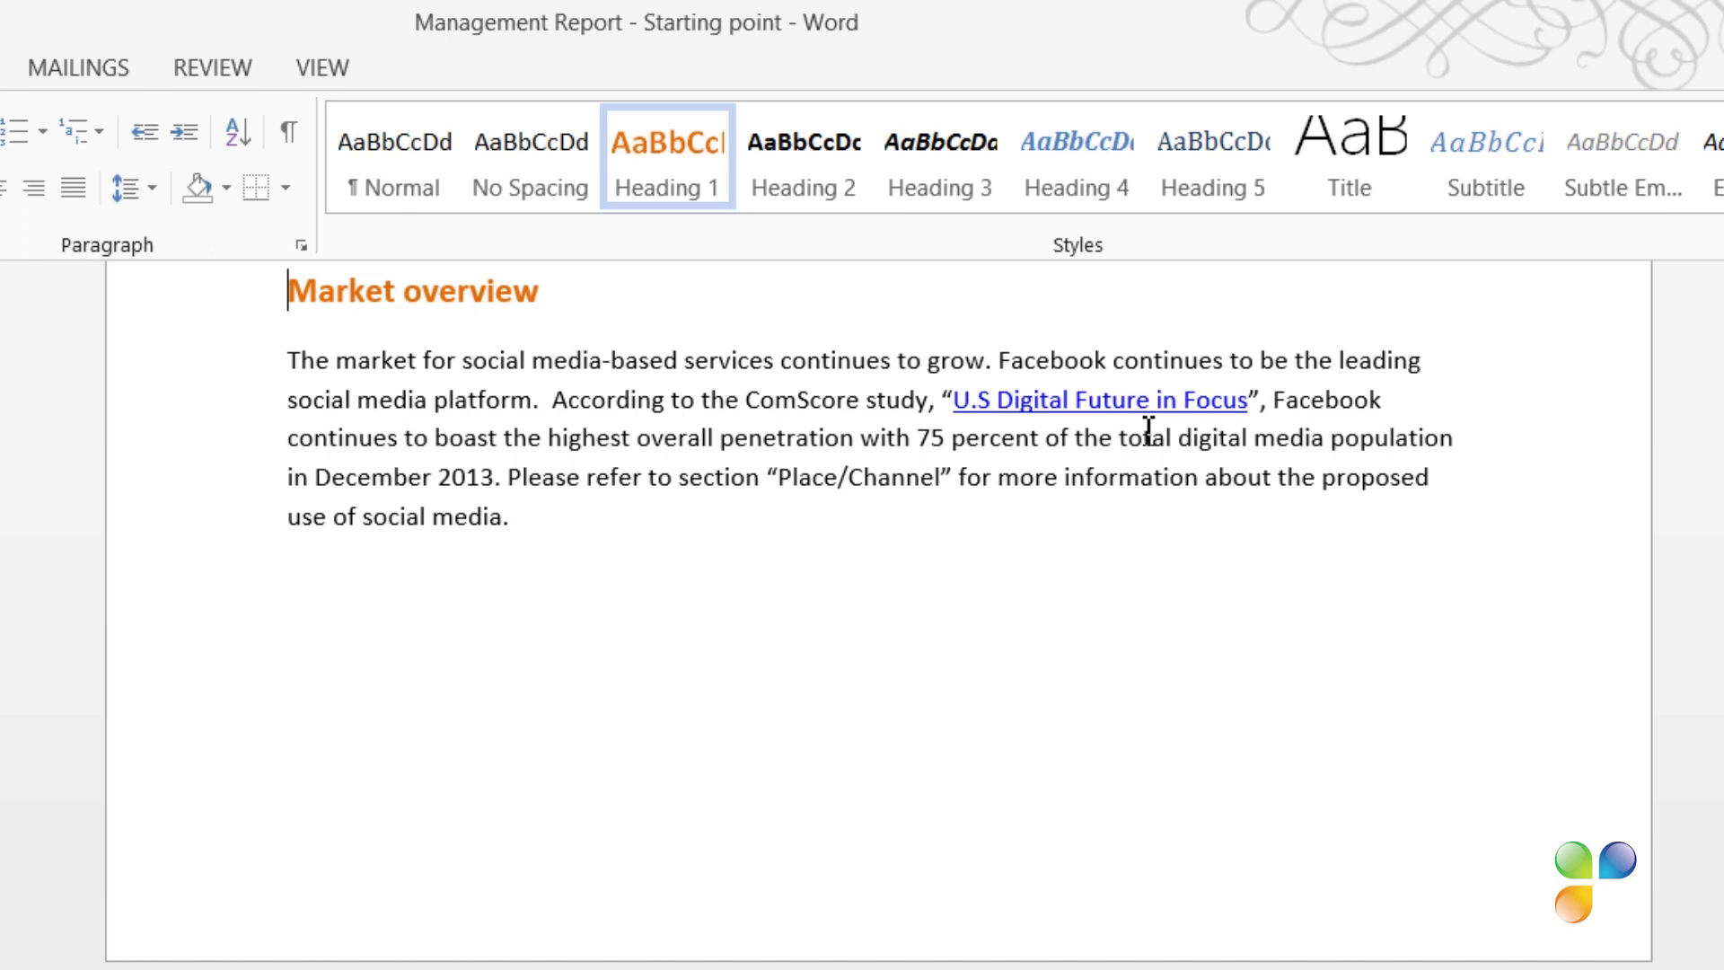
pyautogui.moveTo(1116, 398)
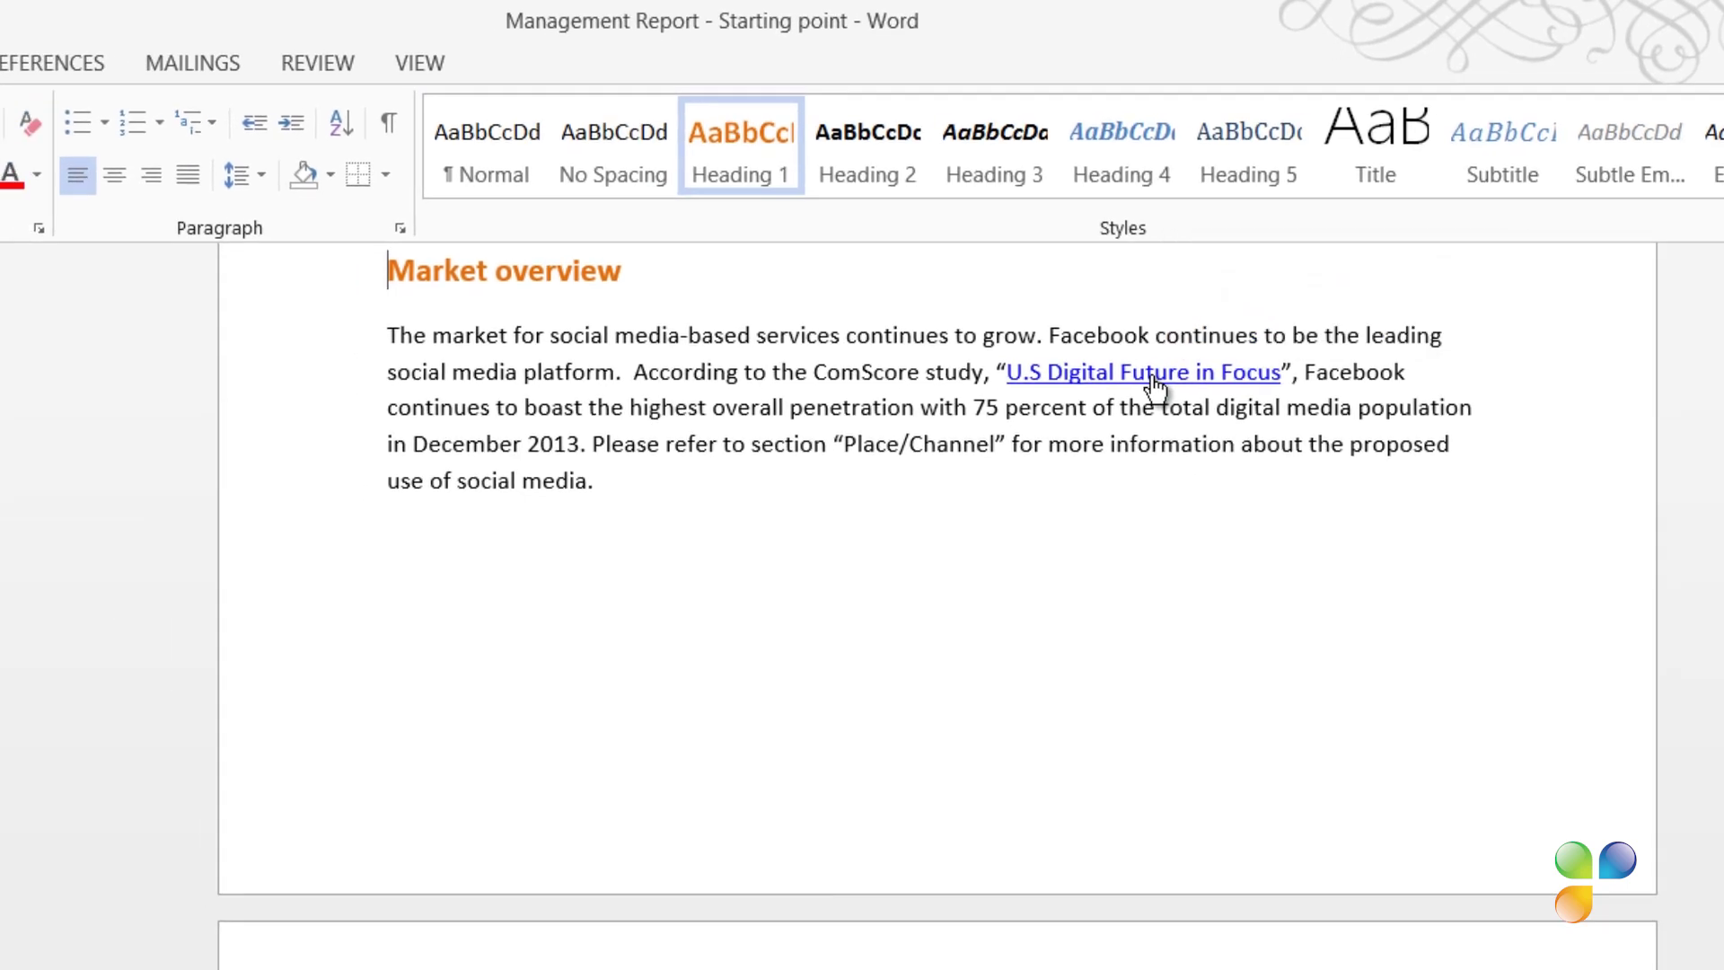
# Step: Open the linked comScore study, snap the browser left and Word right, and close the Navigation pane
pyautogui.keyDown('ctrl'); pyautogui.click(1110, 406); pyautogui.keyUp('ctrl')
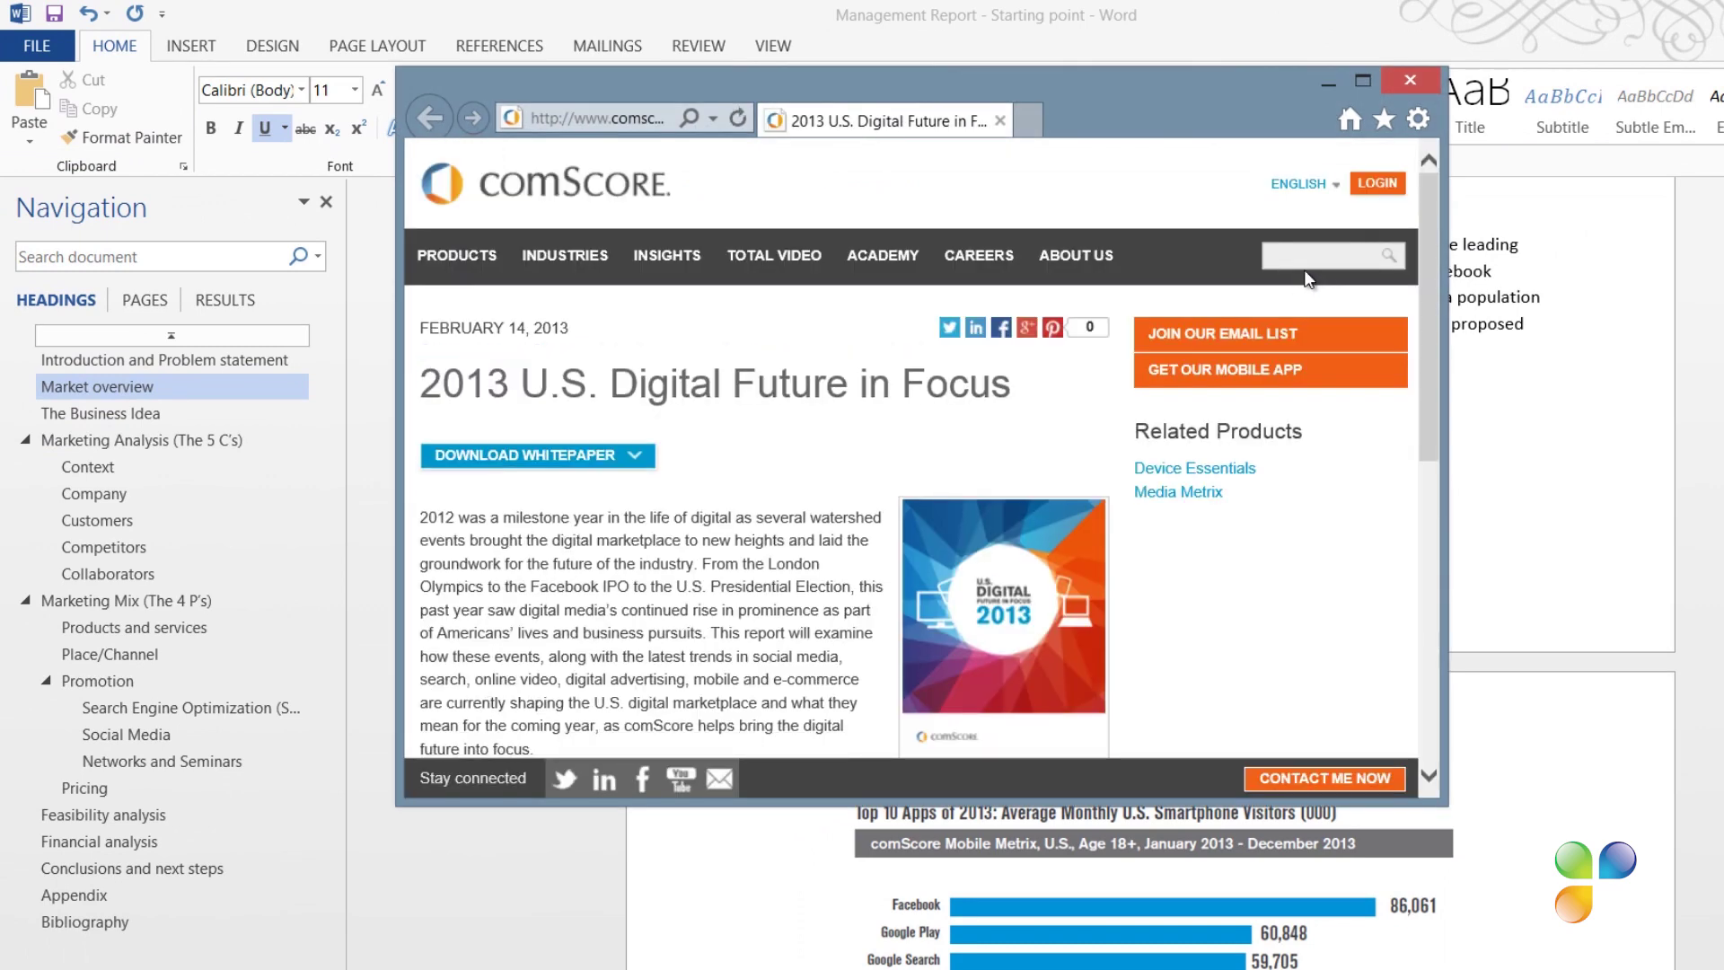
pyautogui.press('super+Left')
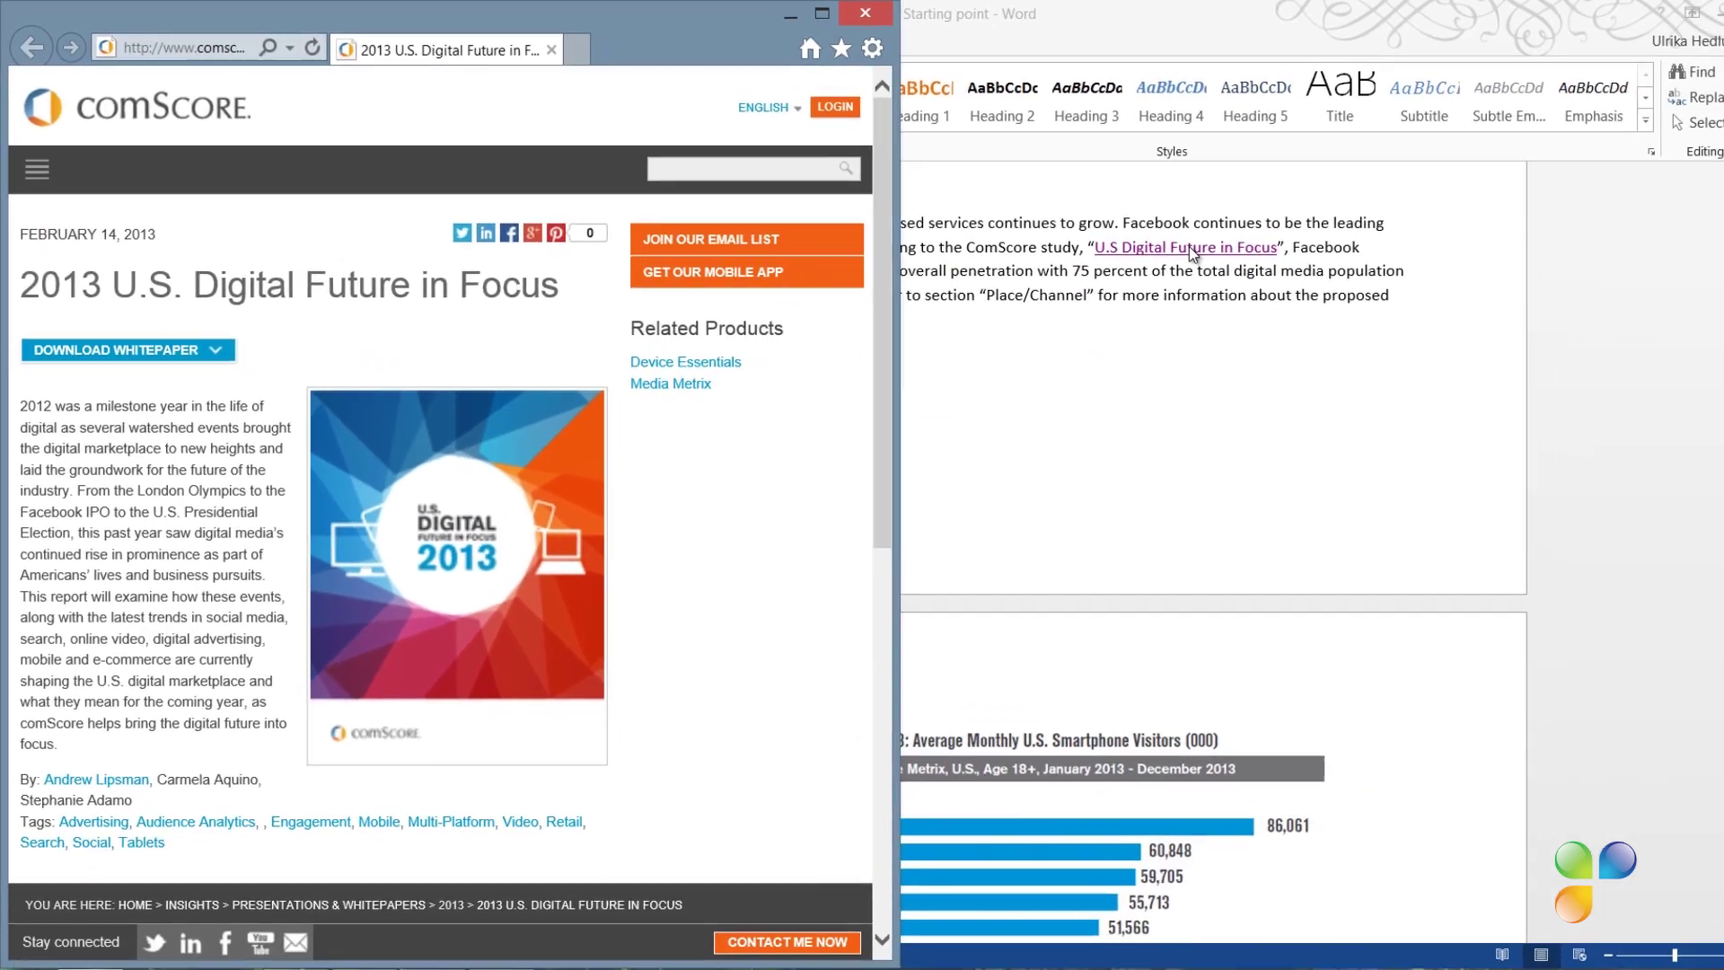
pyautogui.hotkey('alt', 'Tab')
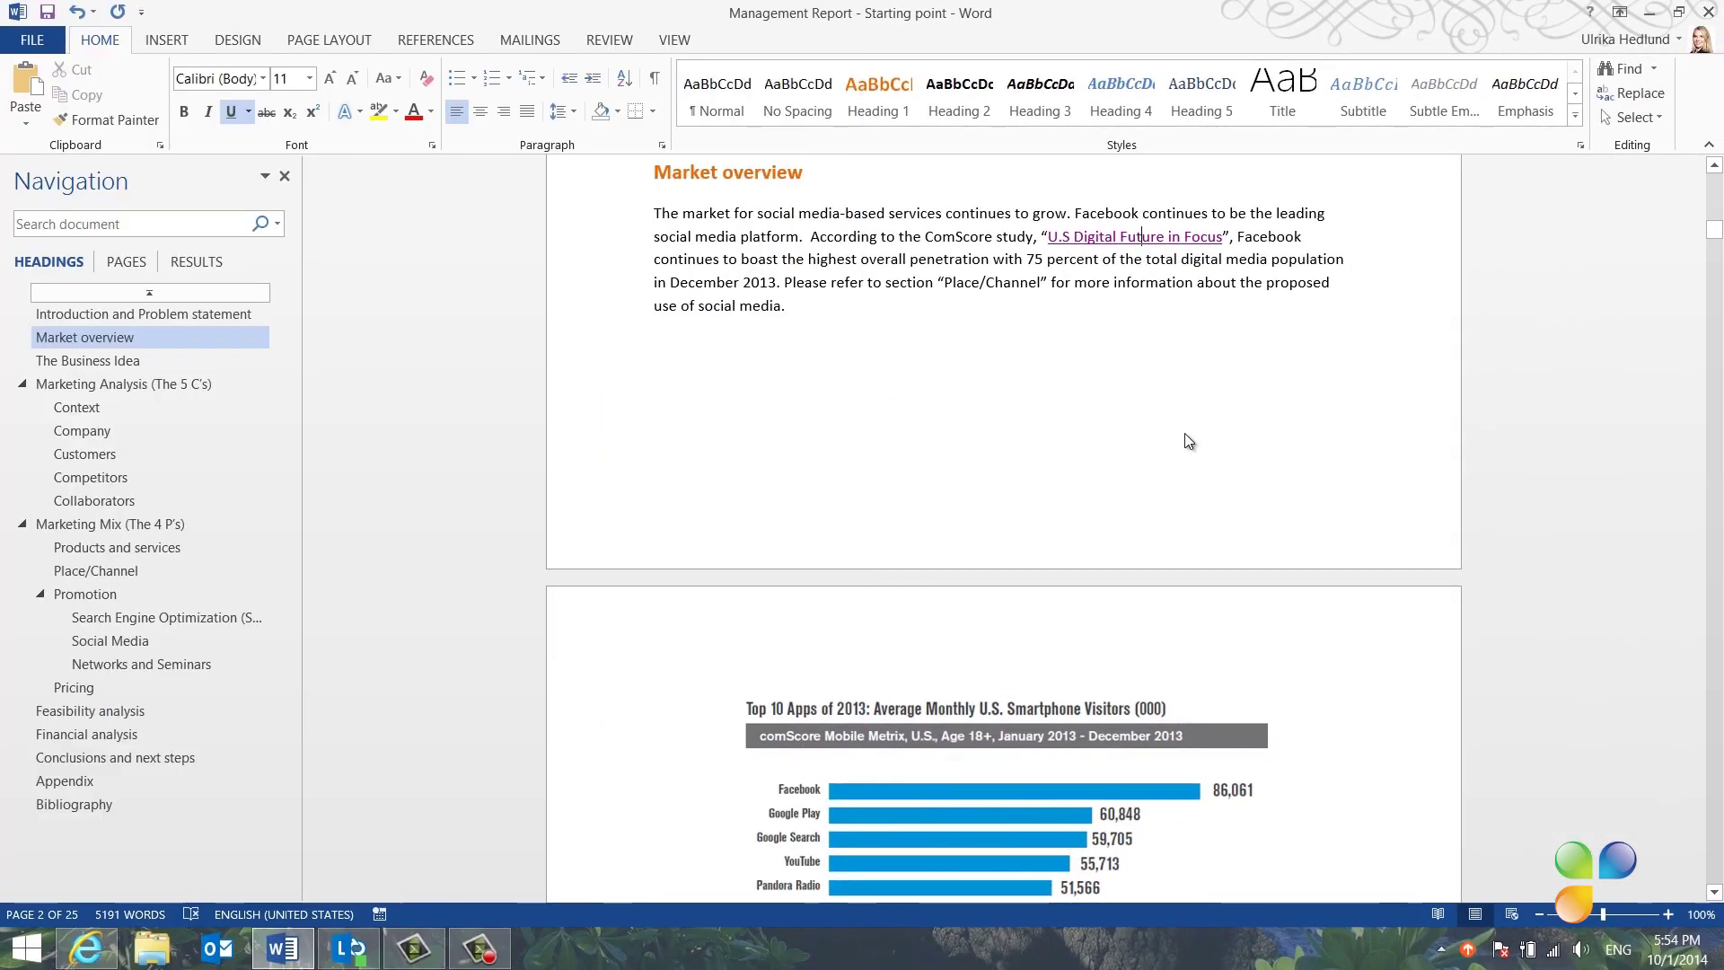
pyautogui.press('super+Right')
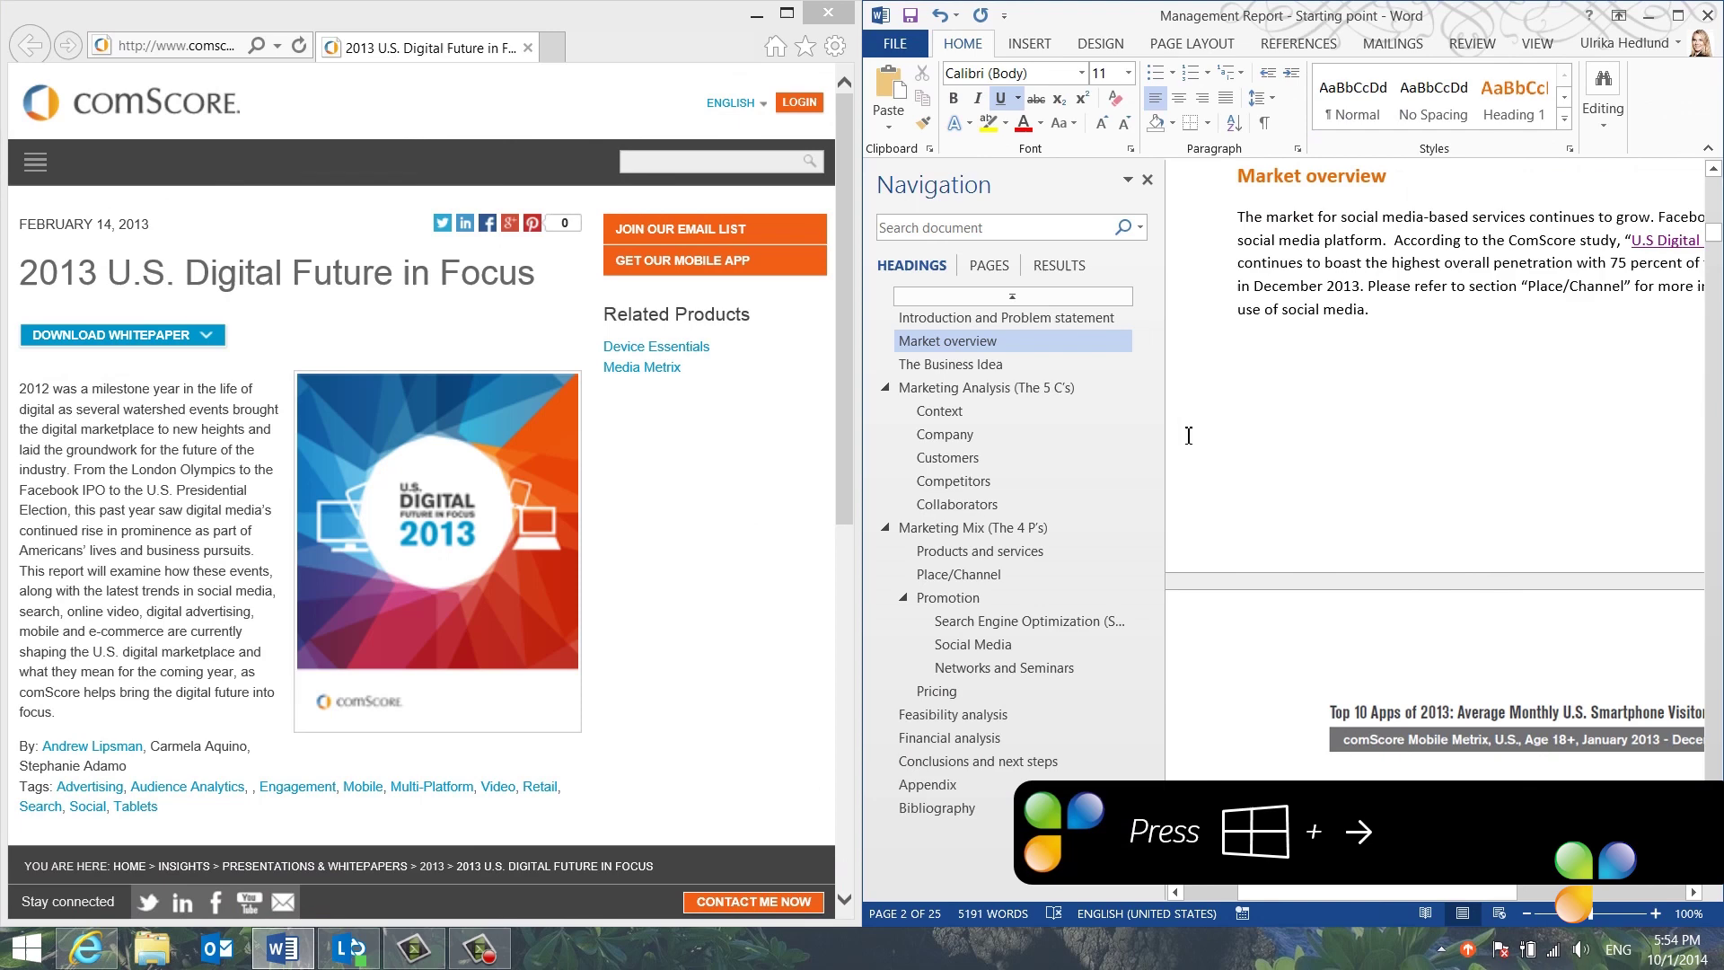
pyautogui.click(1147, 179)
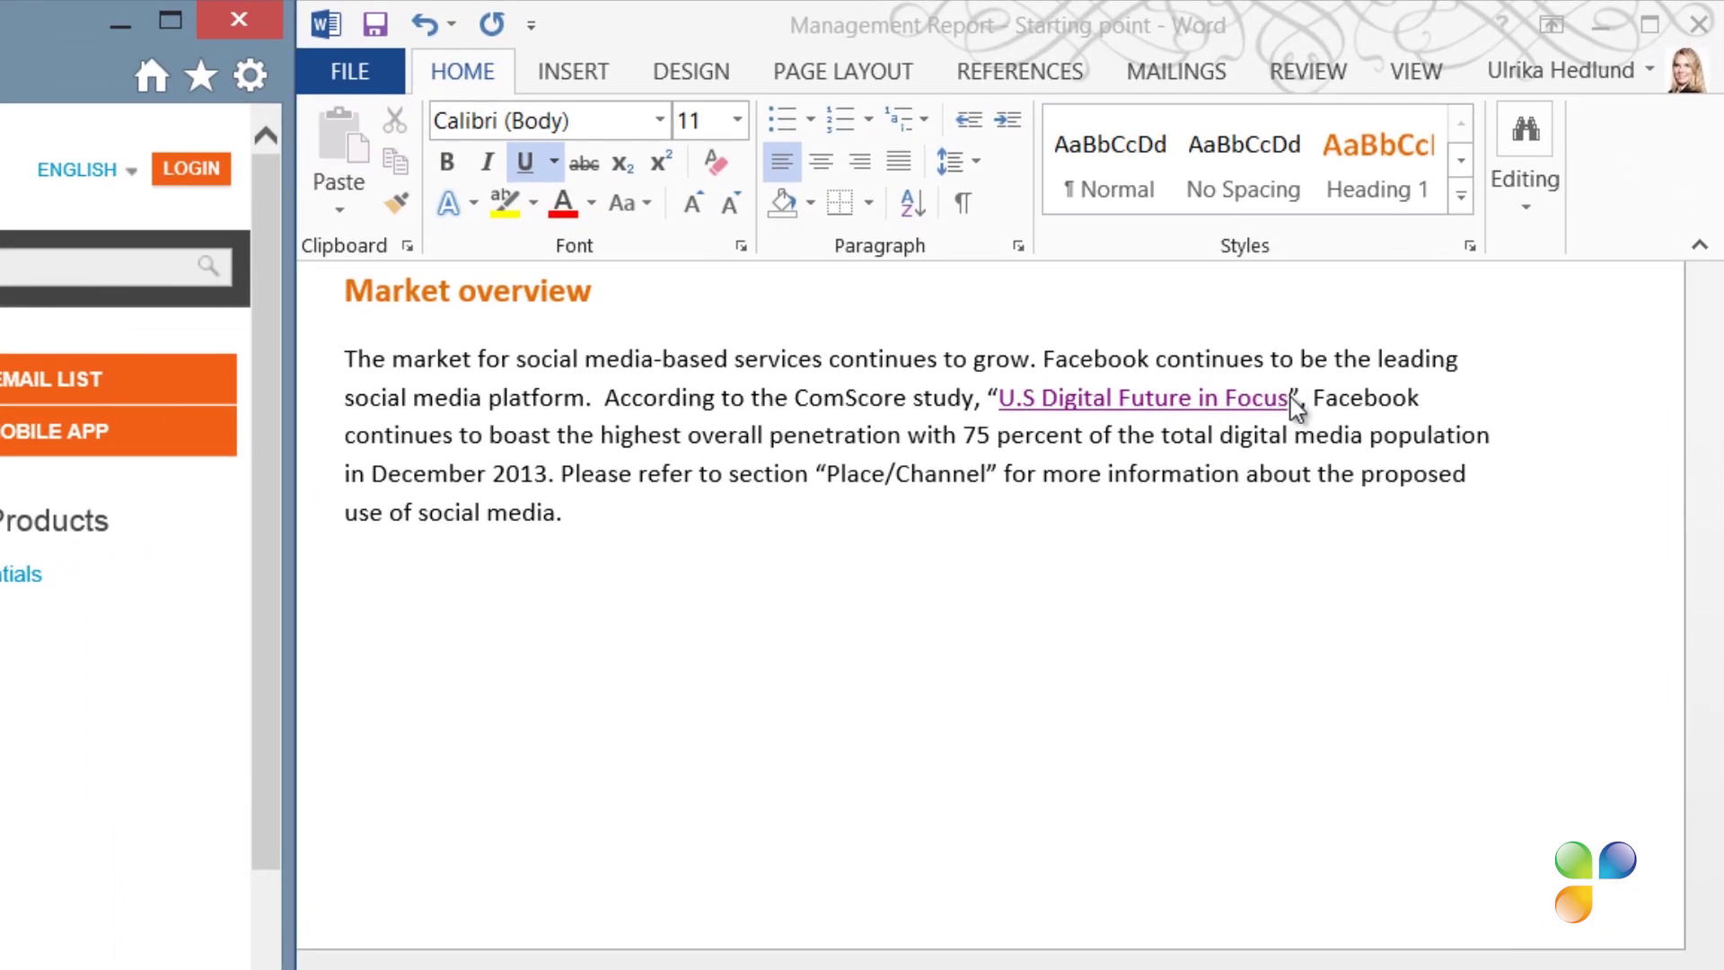
pyautogui.click(1311, 380)
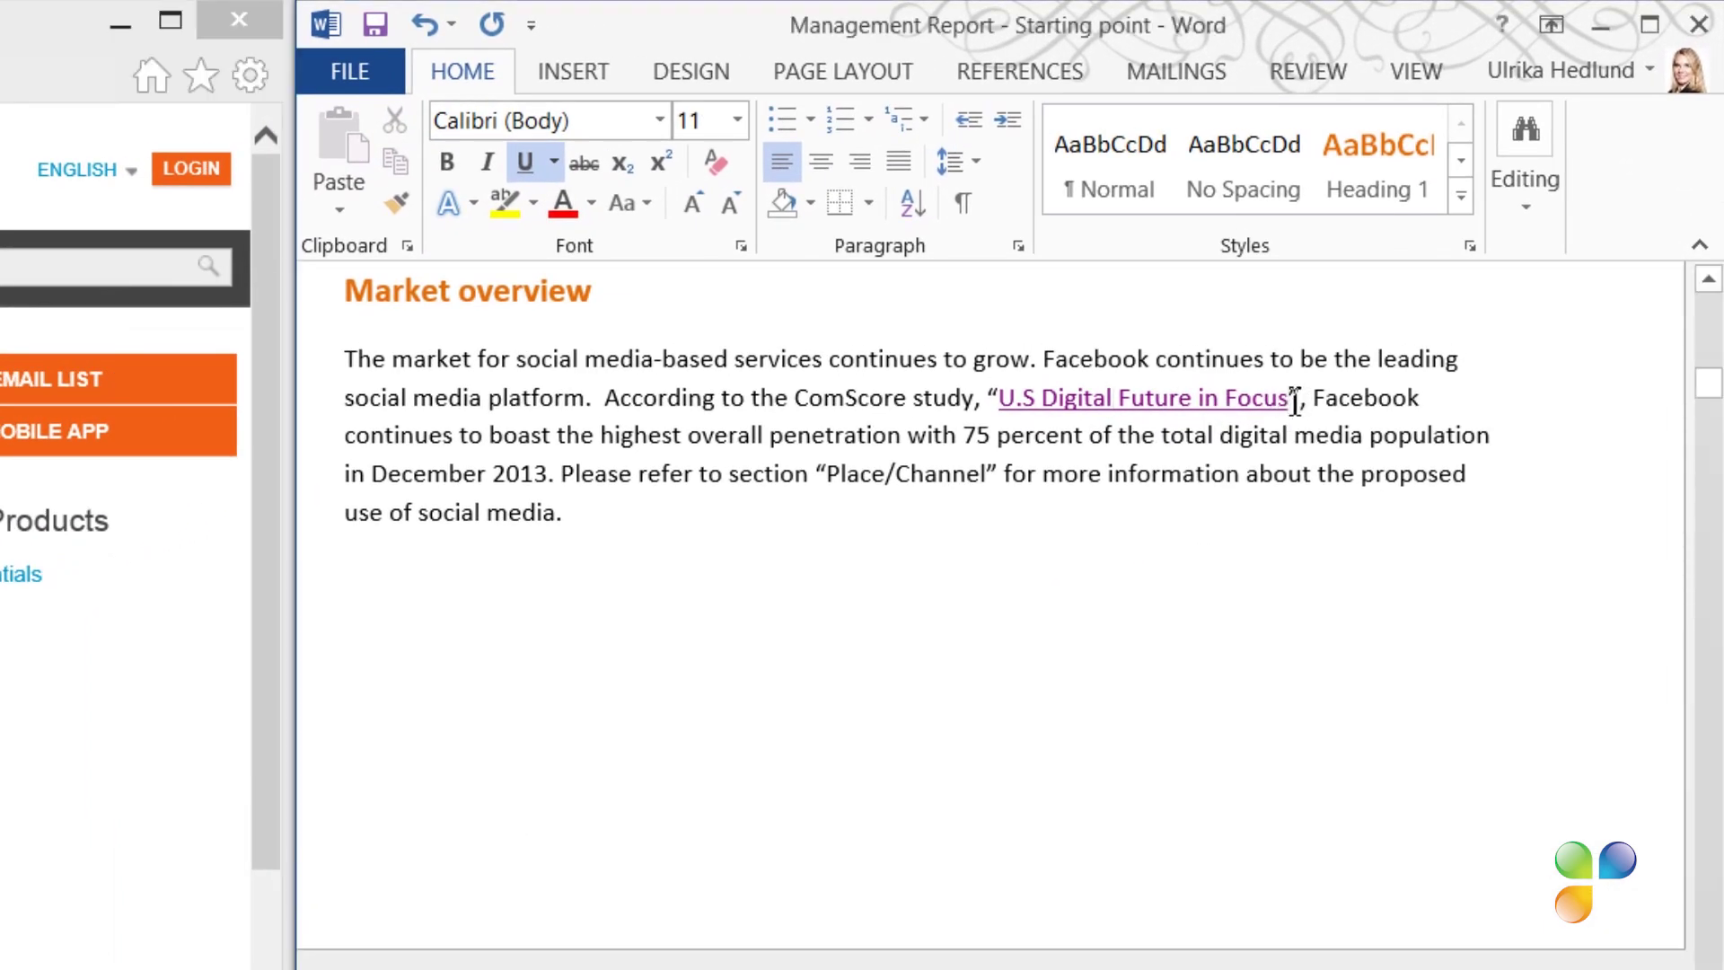
# Step: Insert footnote 1 after the study title and paste the three author names as plain text, then a comma
pyautogui.click(1019, 79)
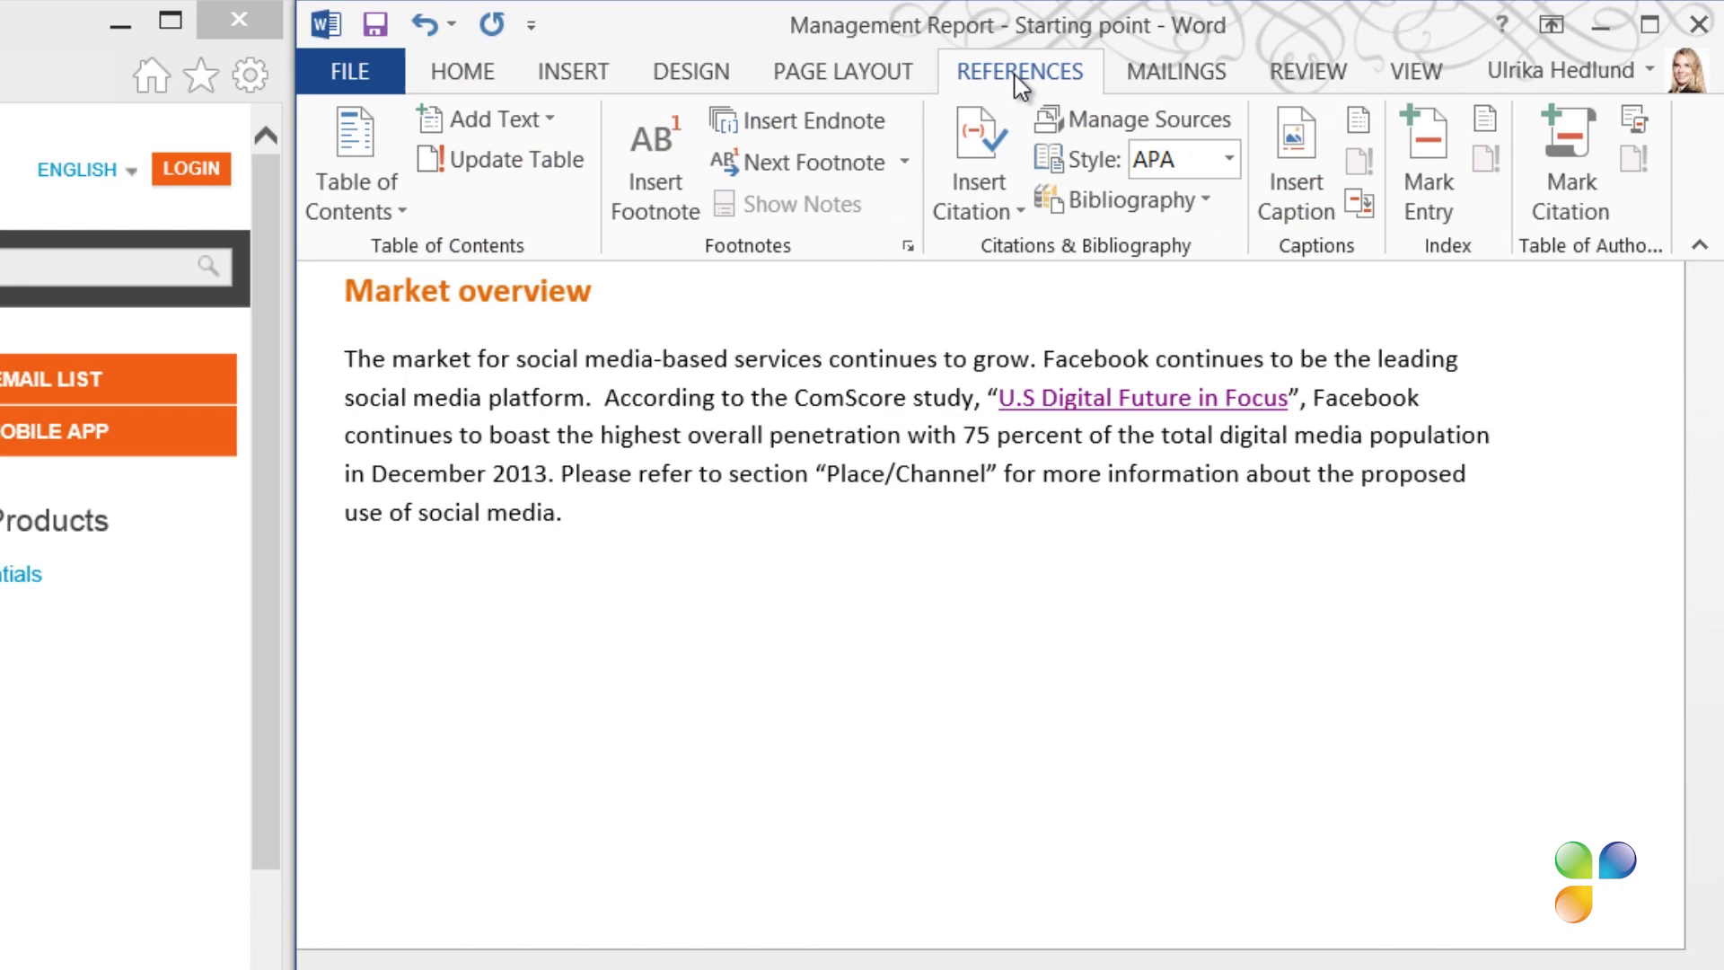
pyautogui.click(643, 193)
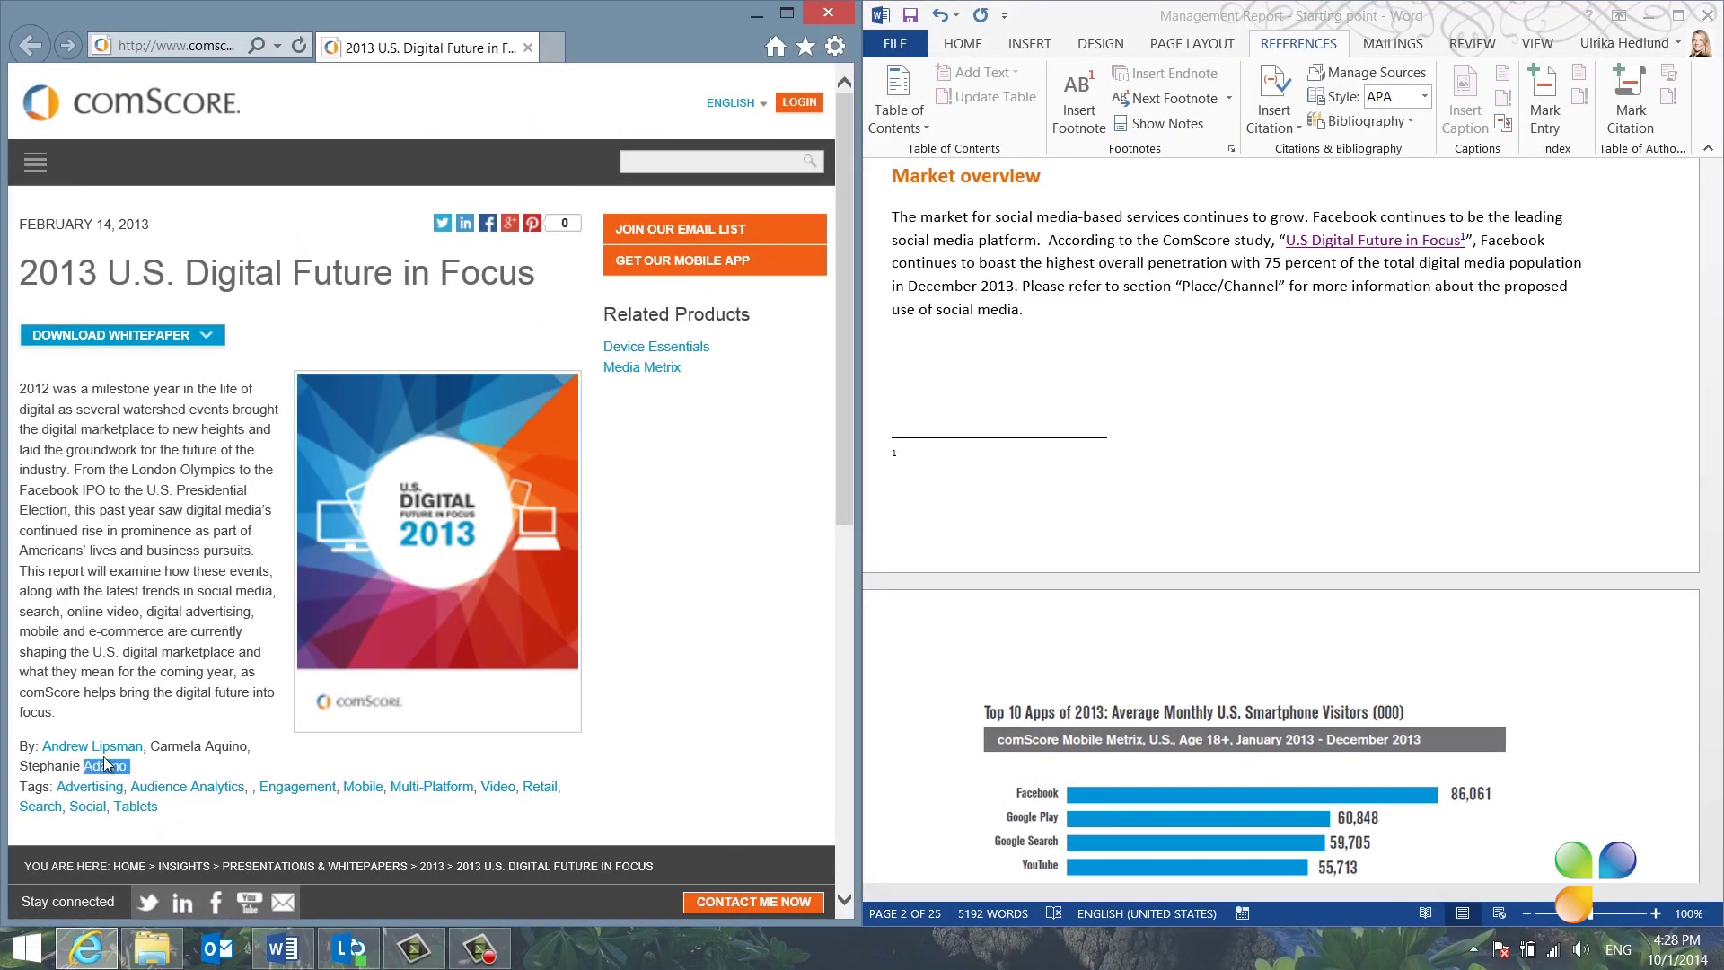
pyautogui.moveTo(43, 747); pyautogui.dragTo(138, 759)
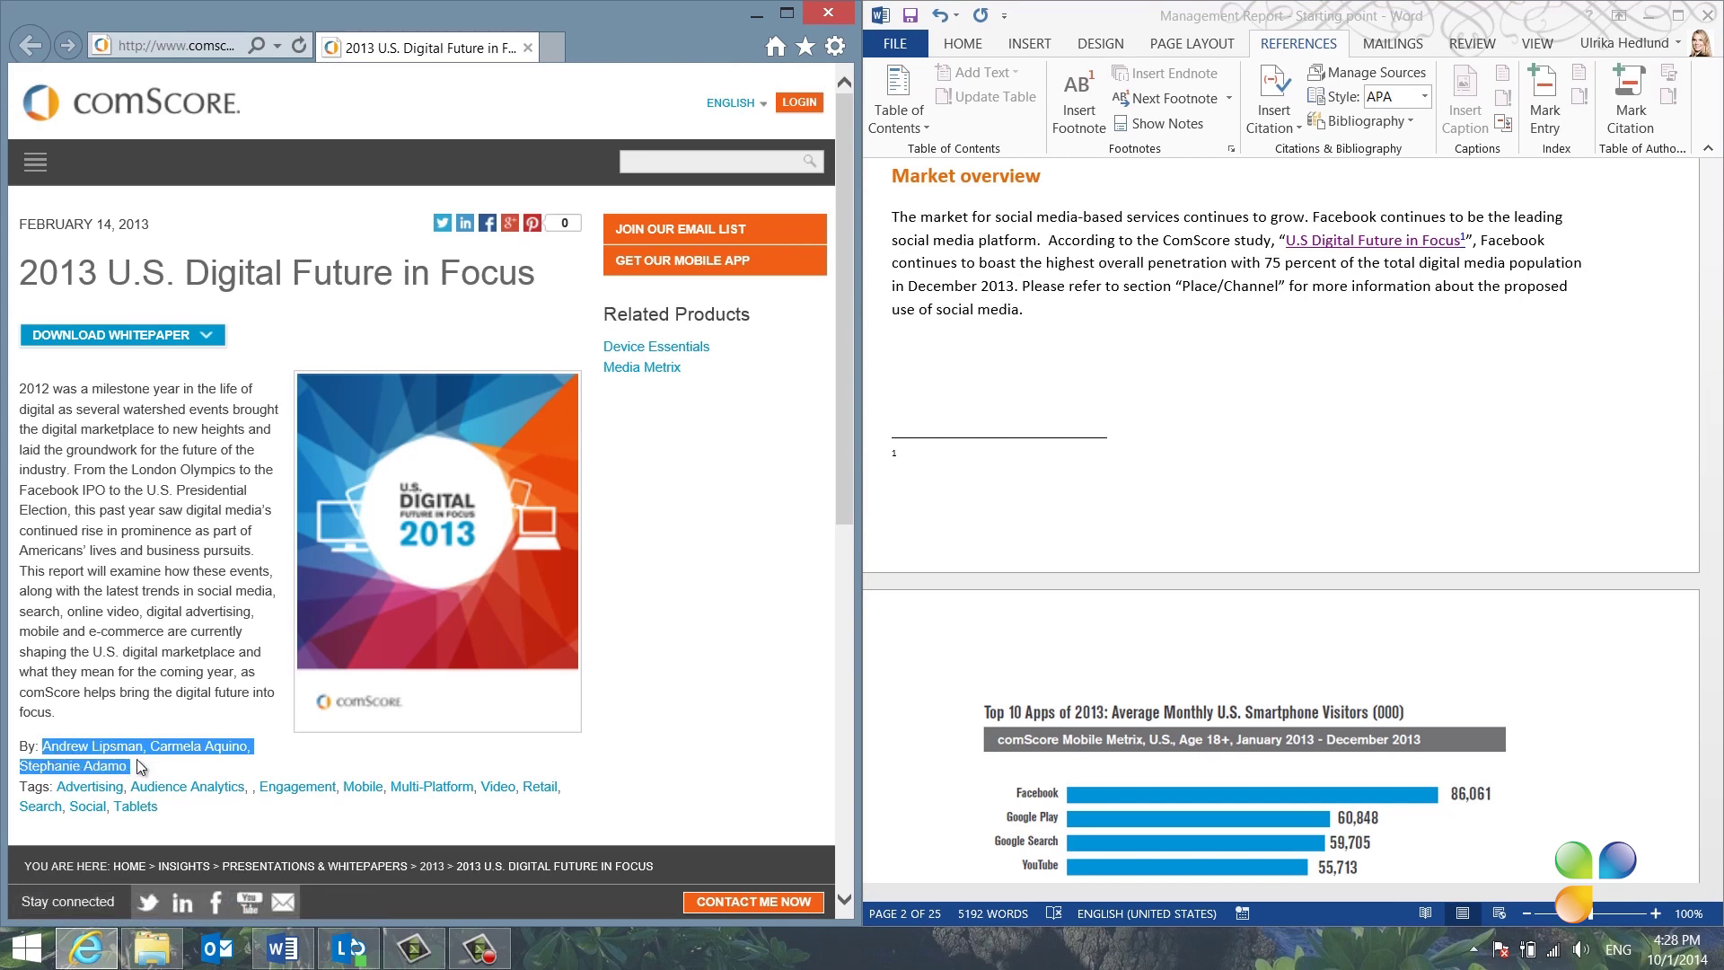
pyautogui.hotkey('ctrl', 'c')
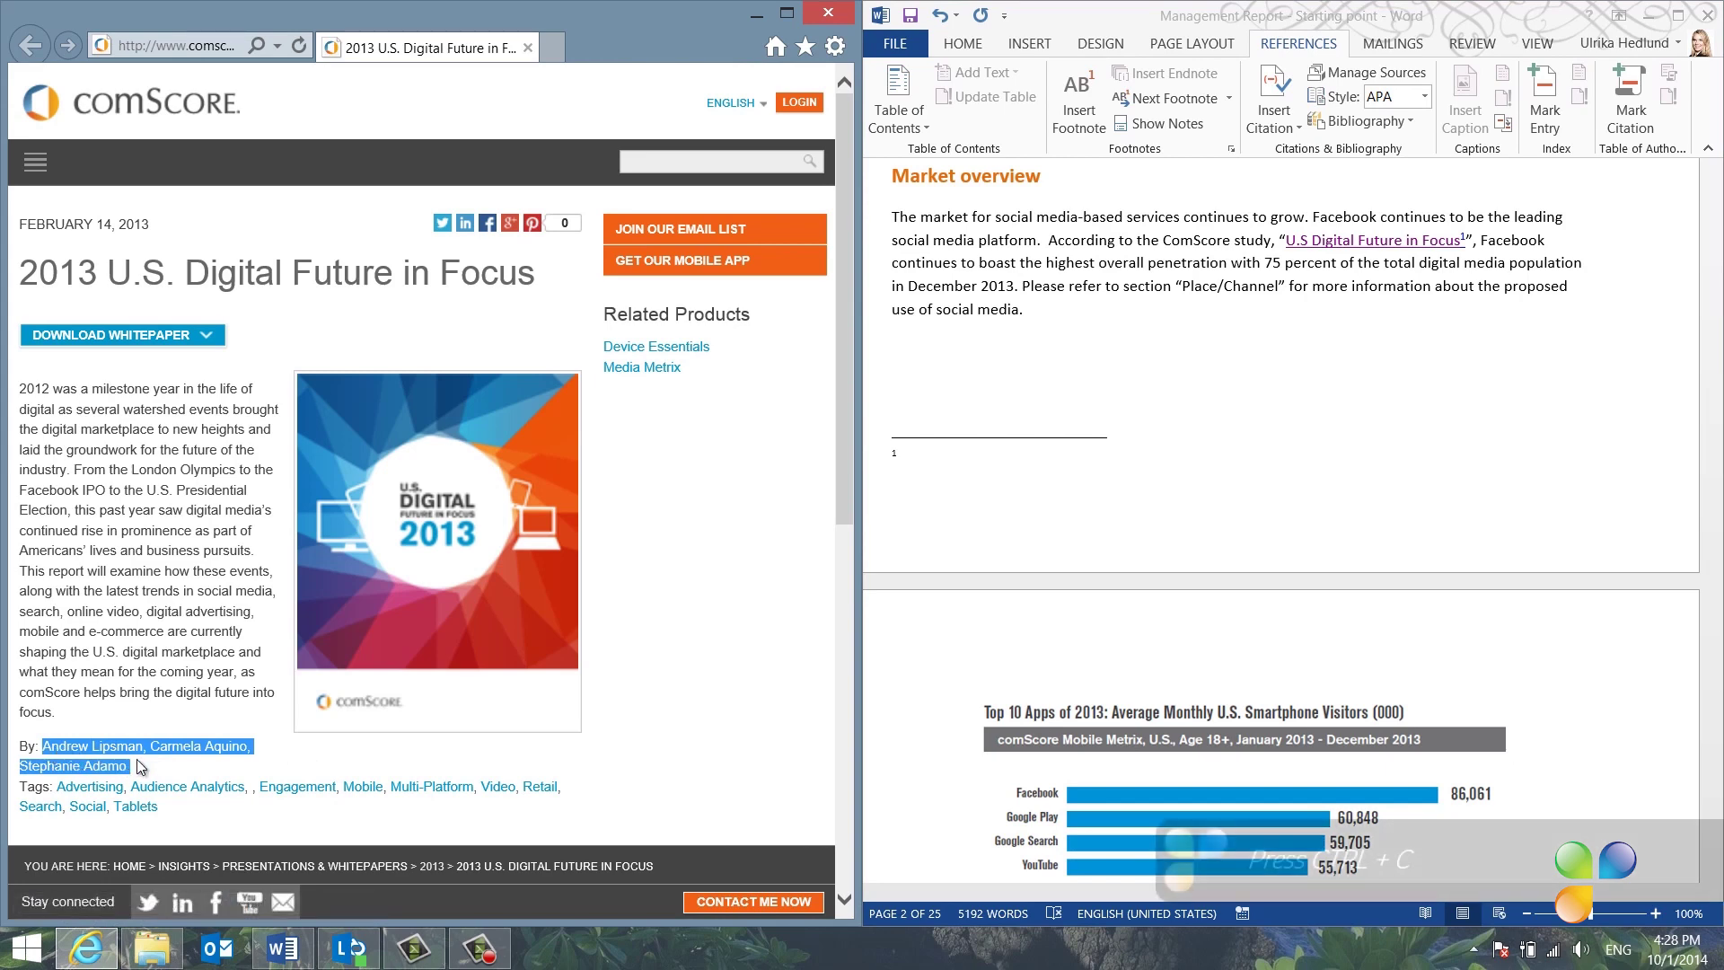
pyautogui.click(930, 458)
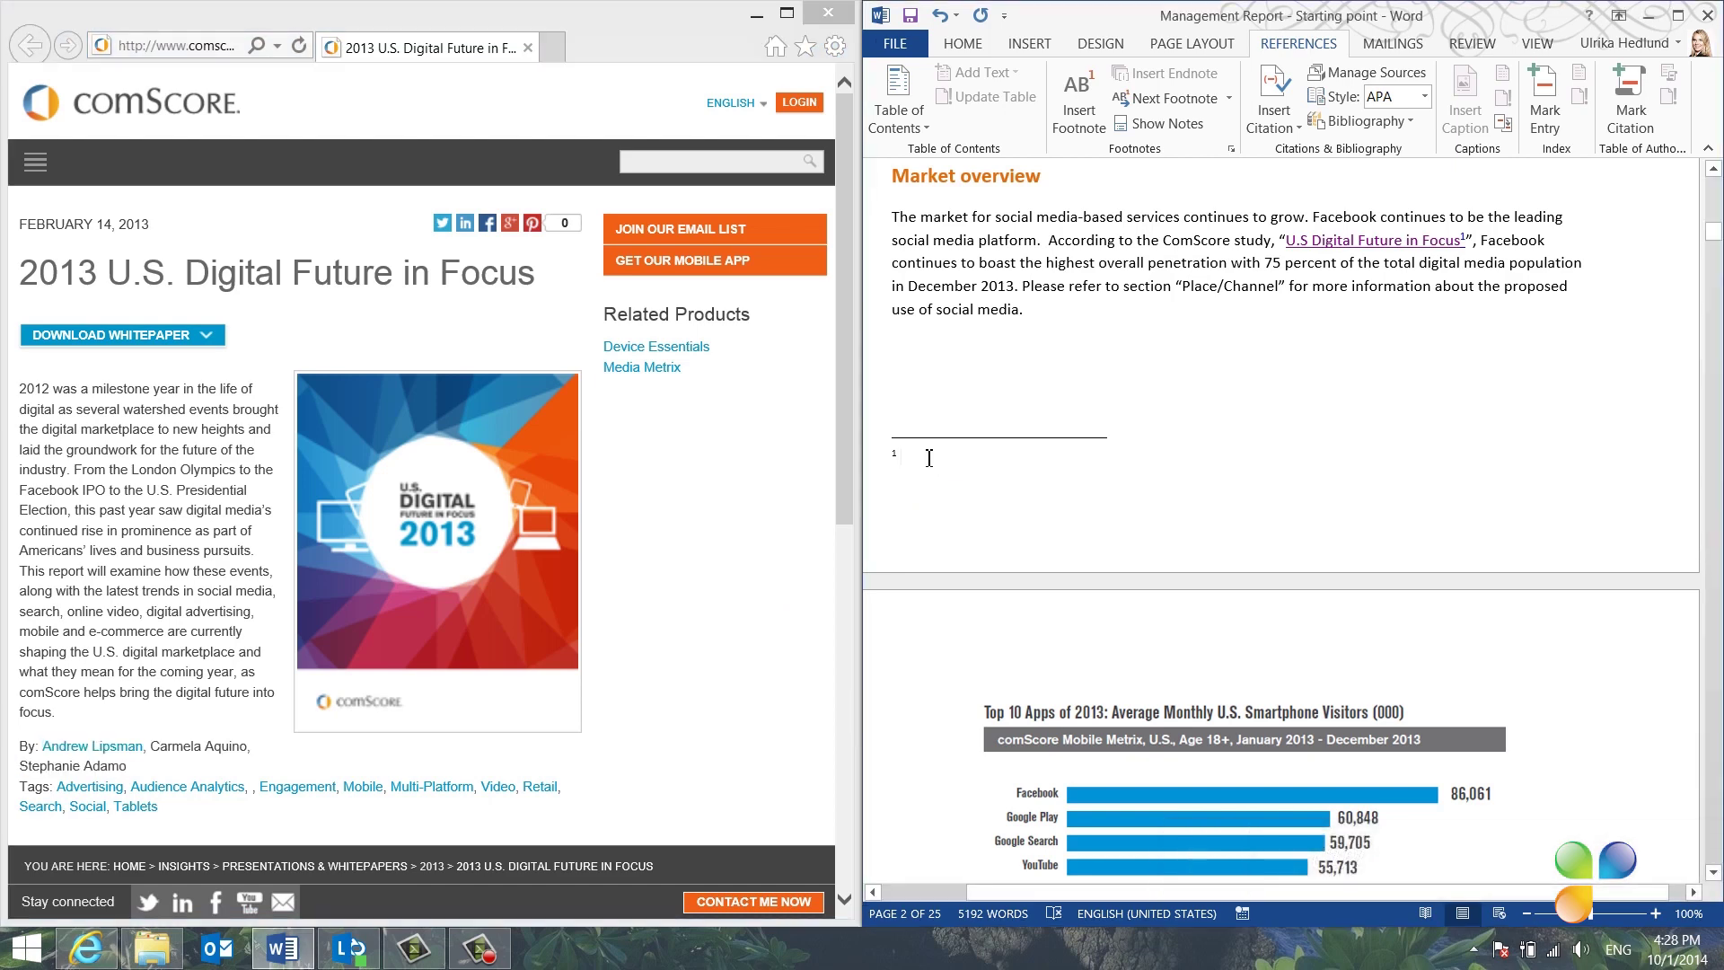
pyautogui.rightClick(929, 458)
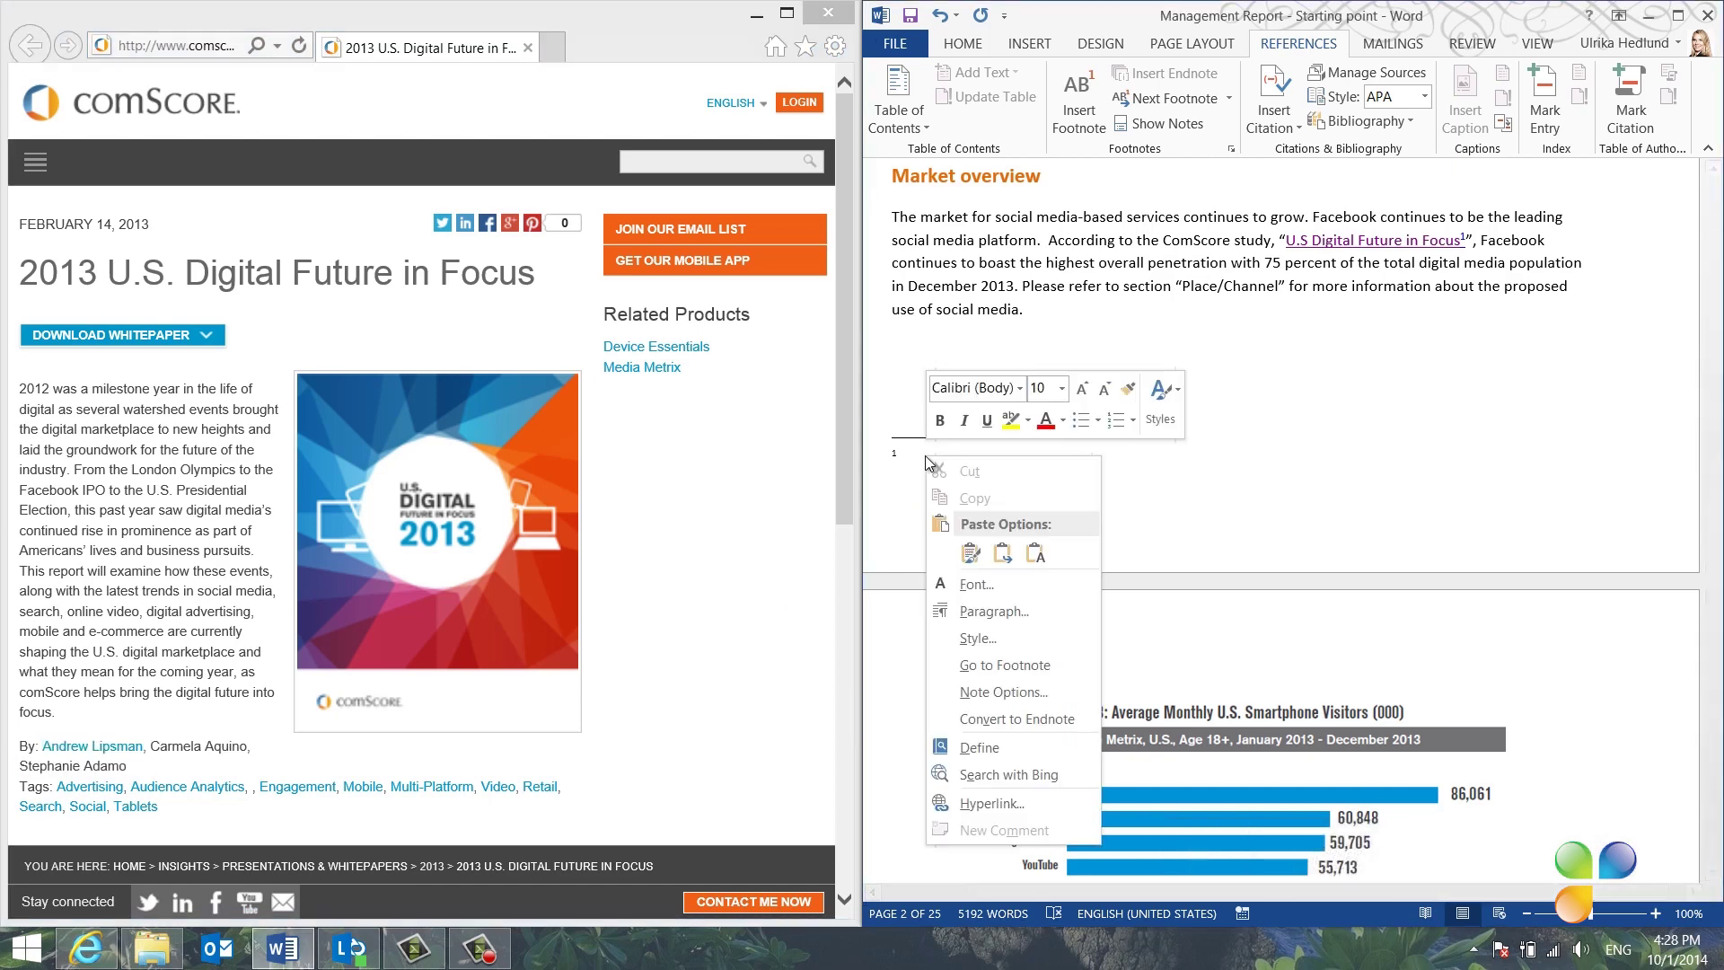
pyautogui.click(1043, 555)
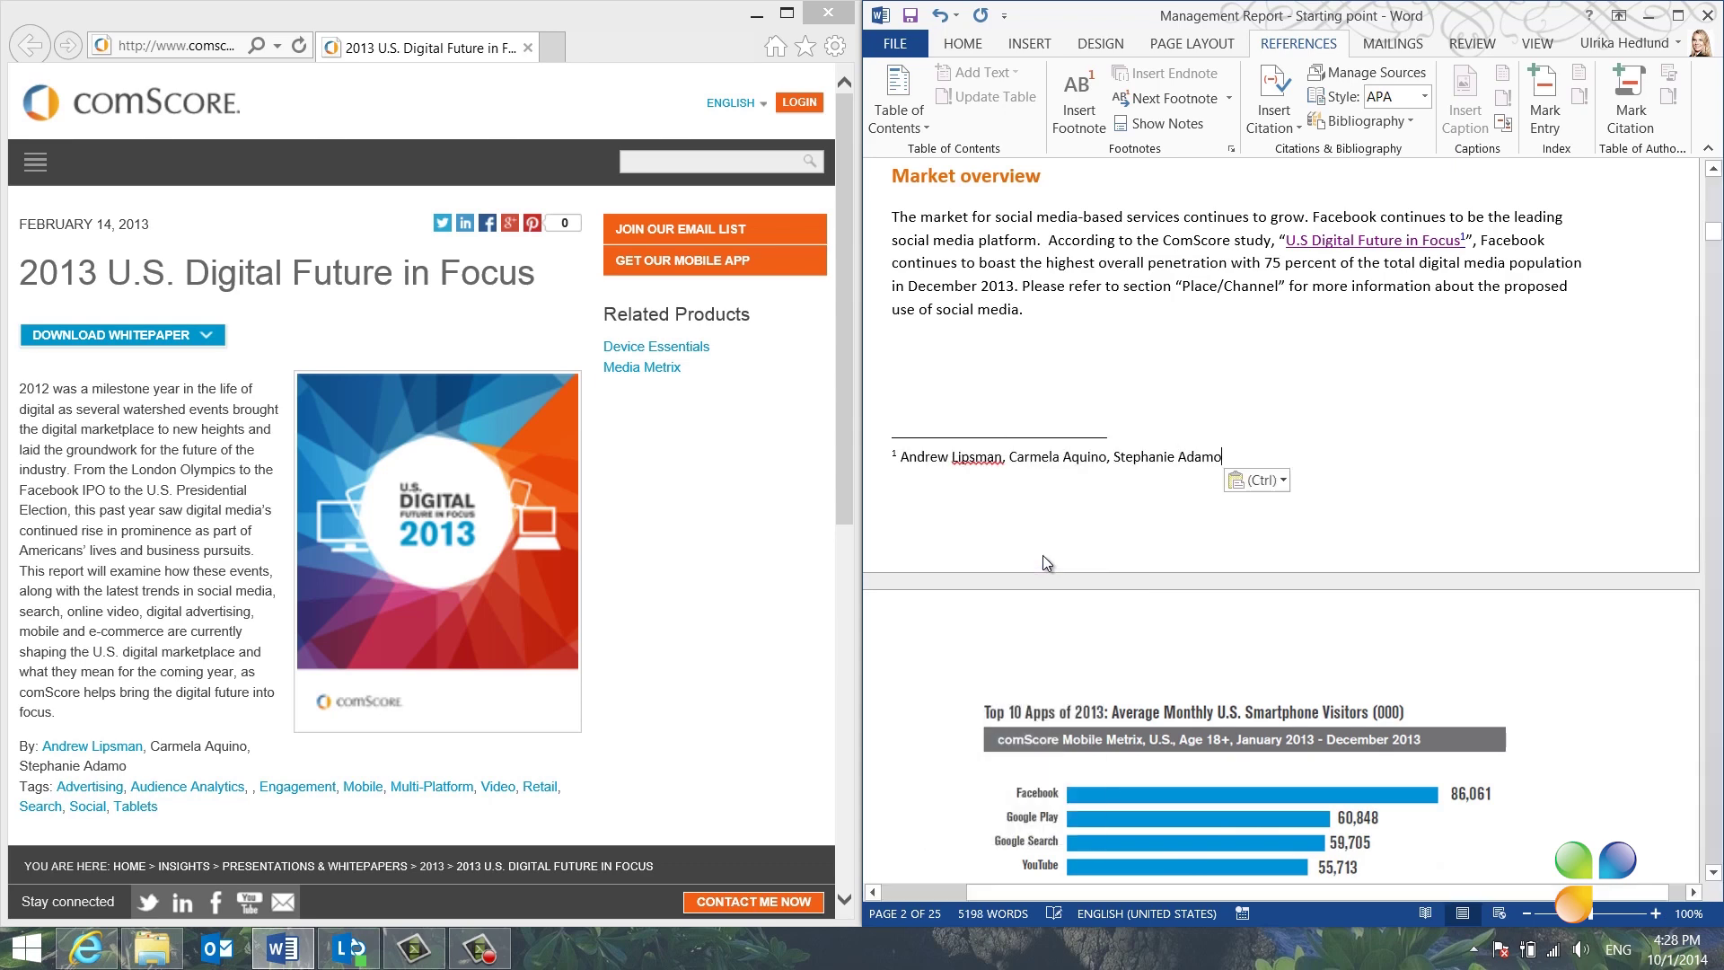
pyautogui.write(',')
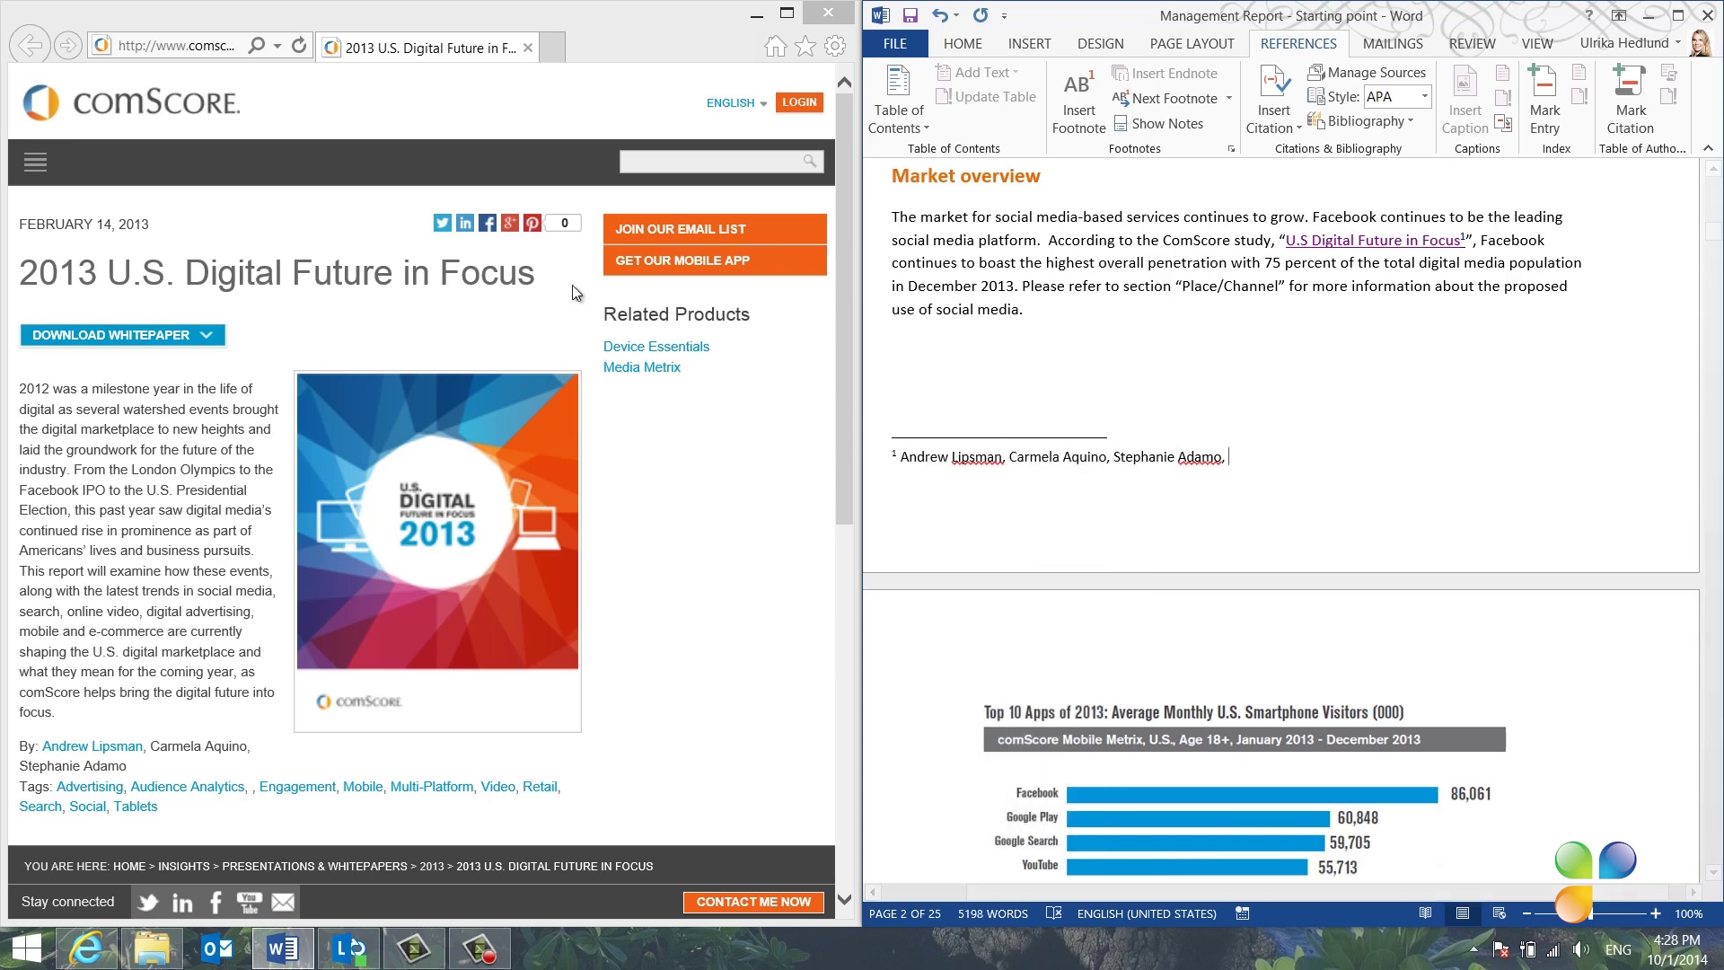
# Step: Paste the article title from the web page into footnote 1 as plain text and italicize it
pyautogui.moveTo(536, 274); pyautogui.dragTo(27, 274)
pyautogui.press('super+c')
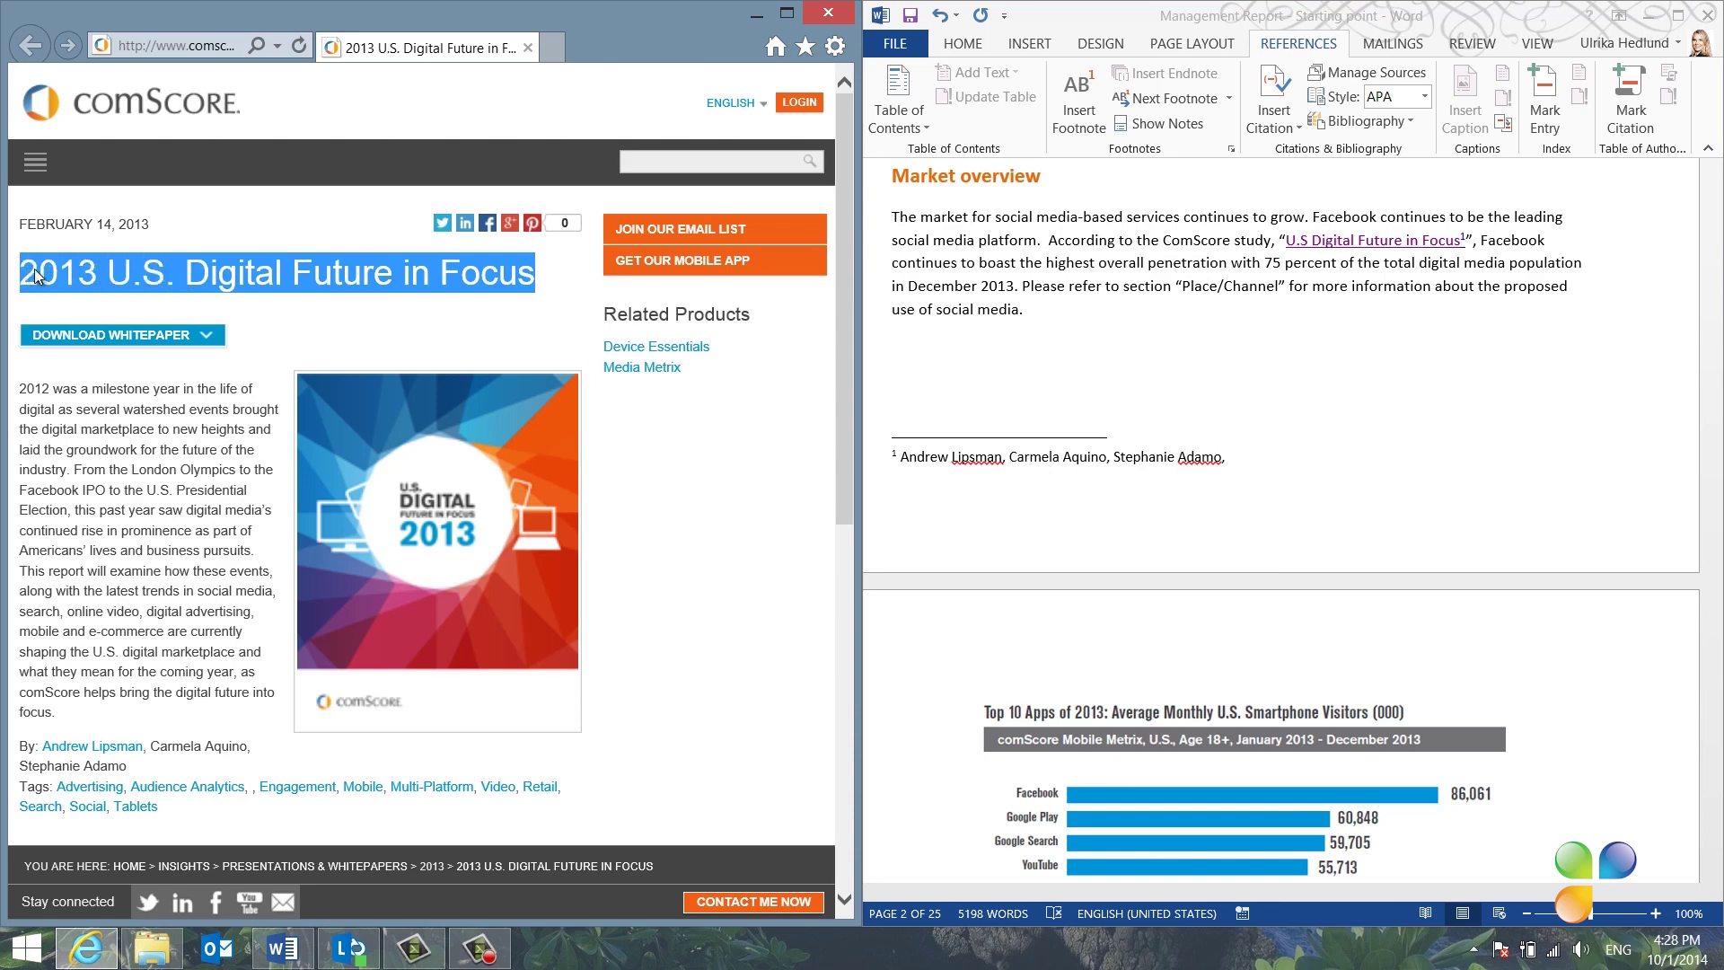
pyautogui.click(1235, 454)
pyautogui.rightClick(1236, 454)
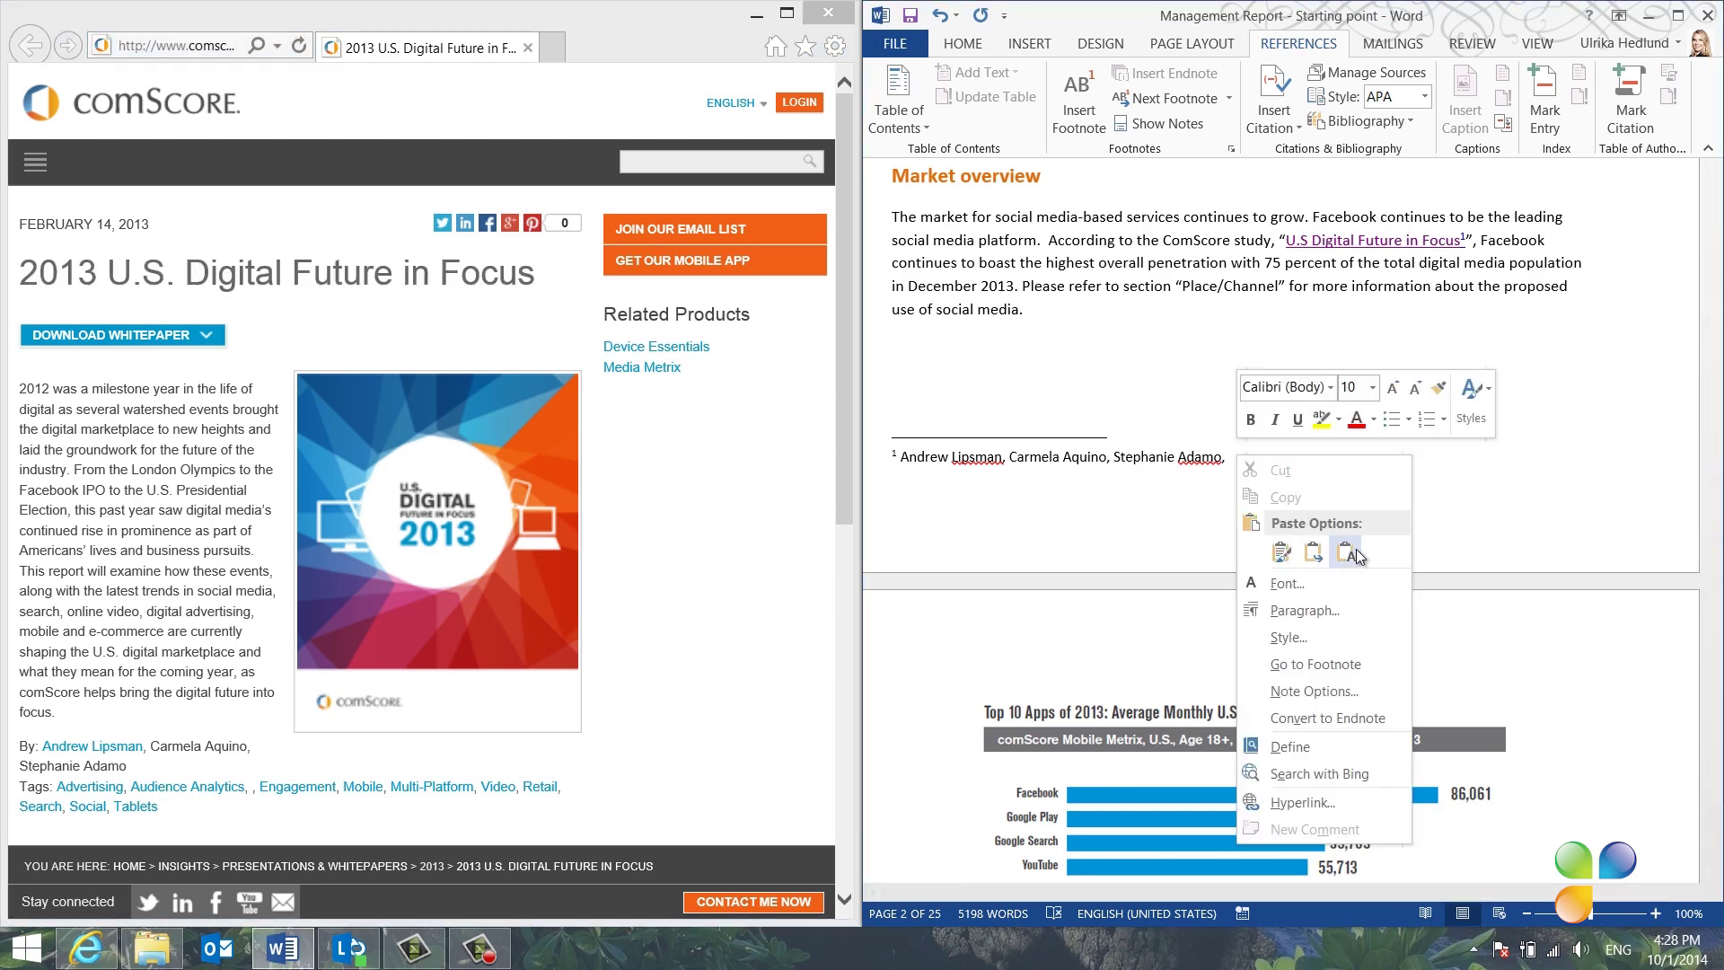
pyautogui.click(1356, 549)
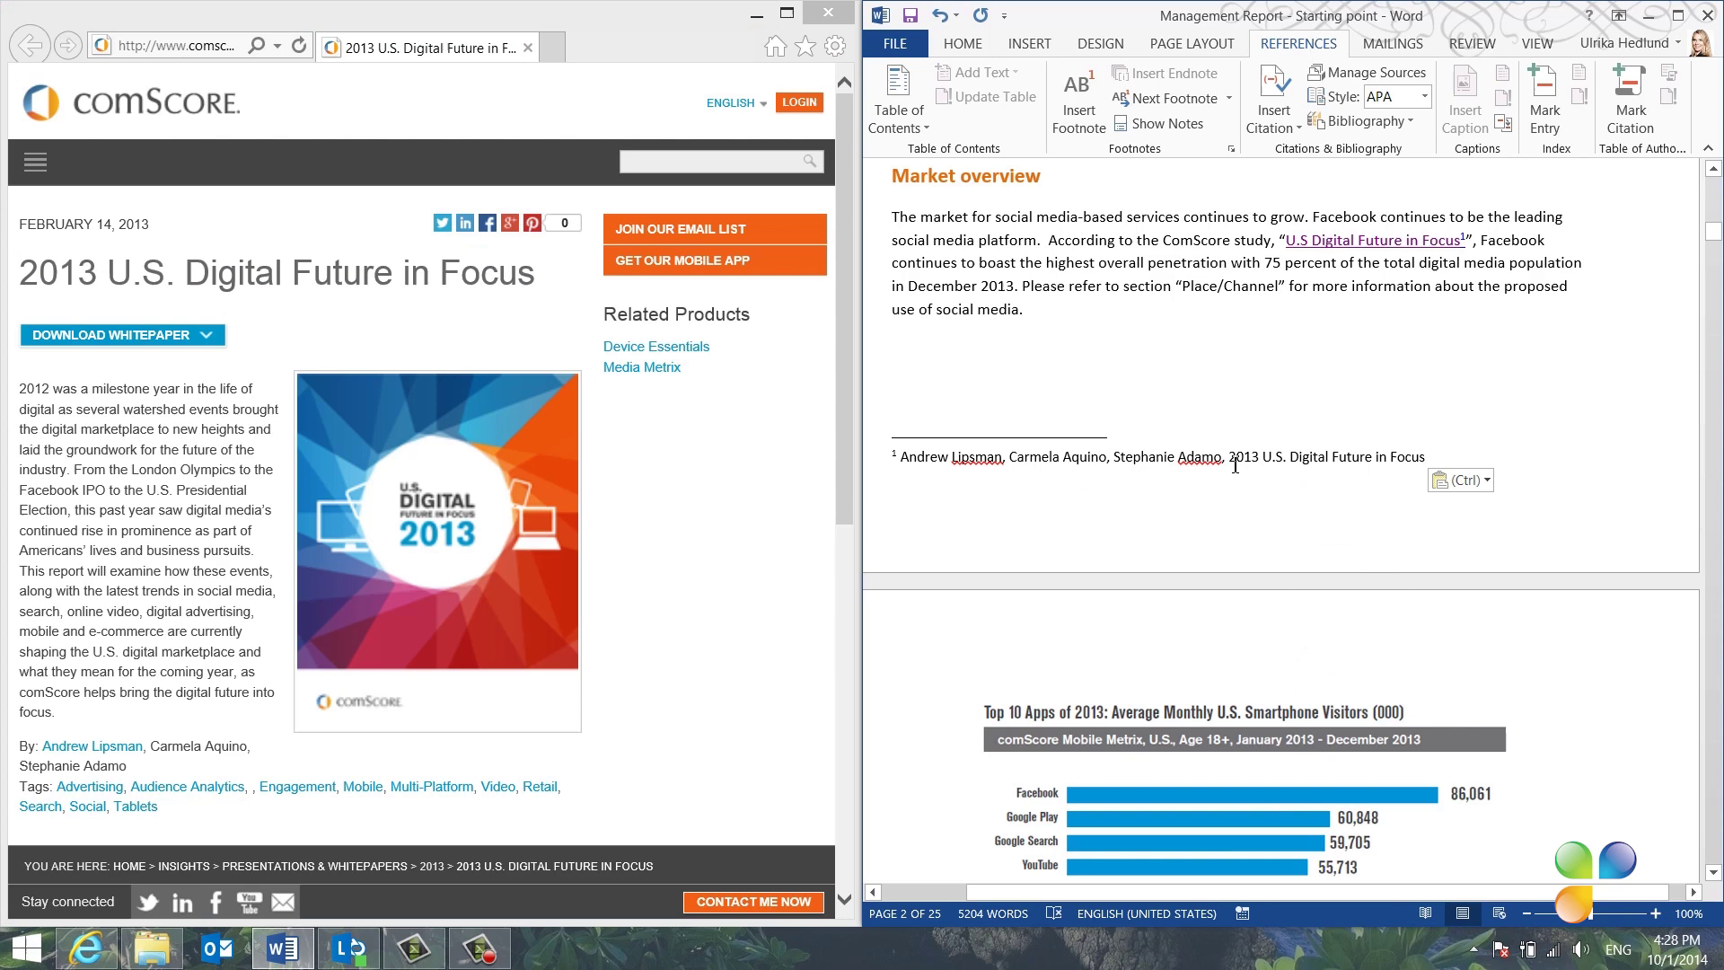
pyautogui.moveTo(1234, 460); pyautogui.dragTo(1442, 460)
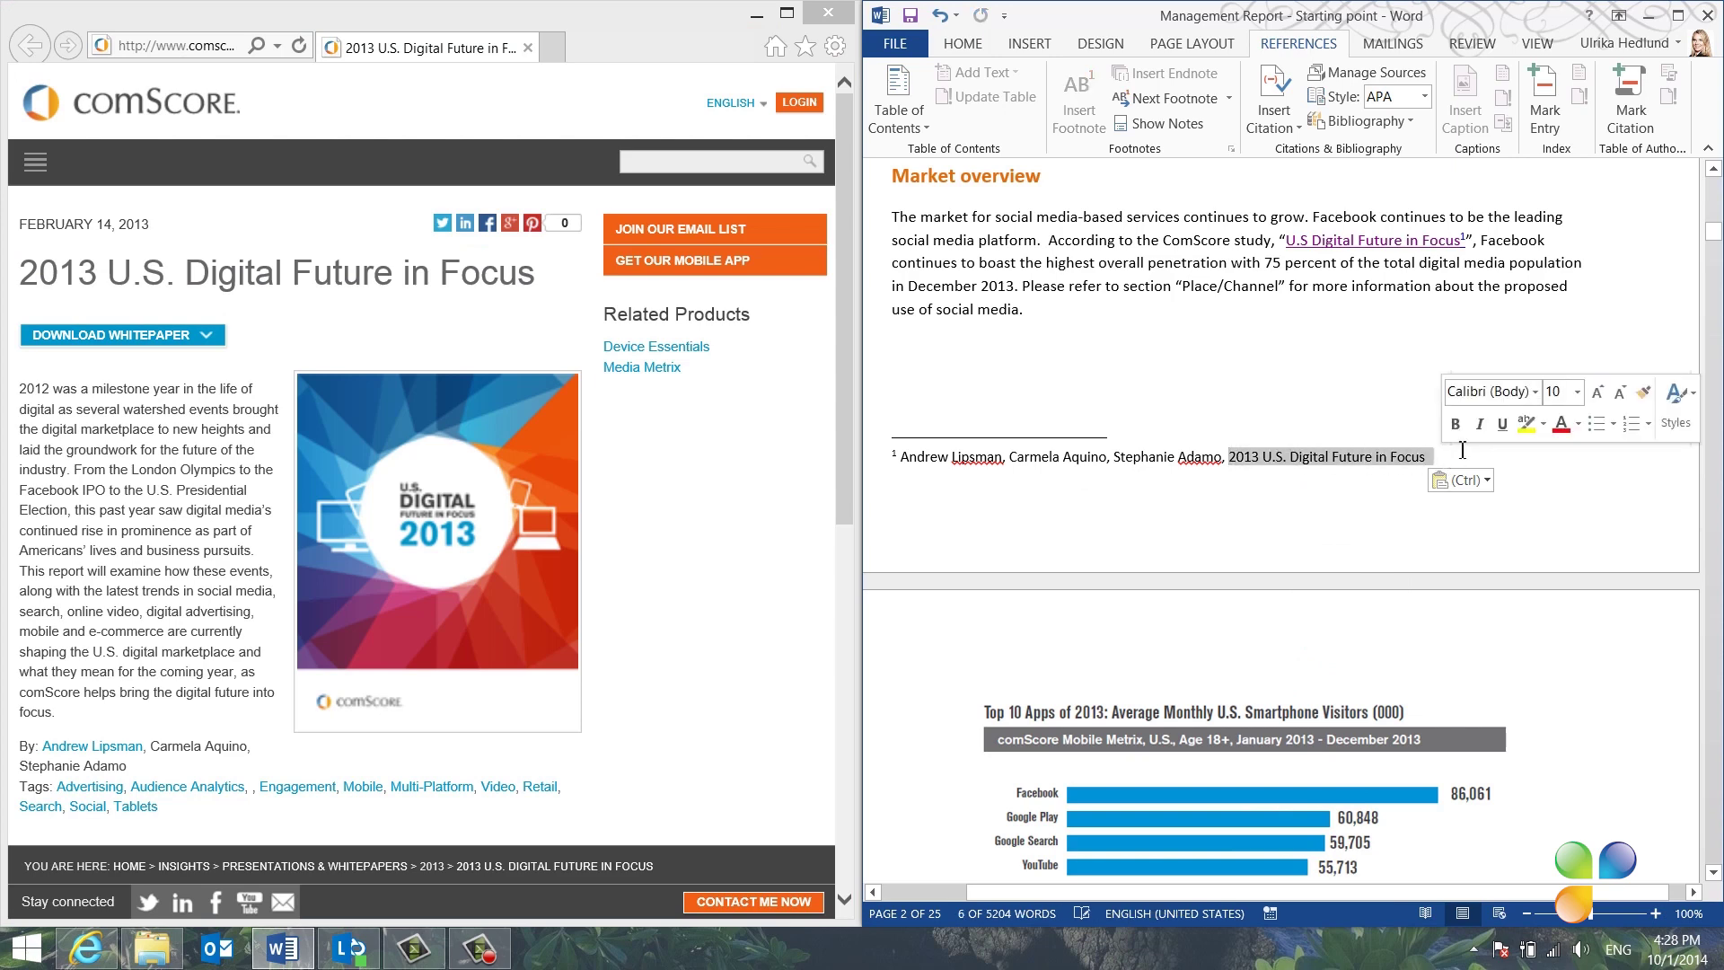
pyautogui.click(1481, 425)
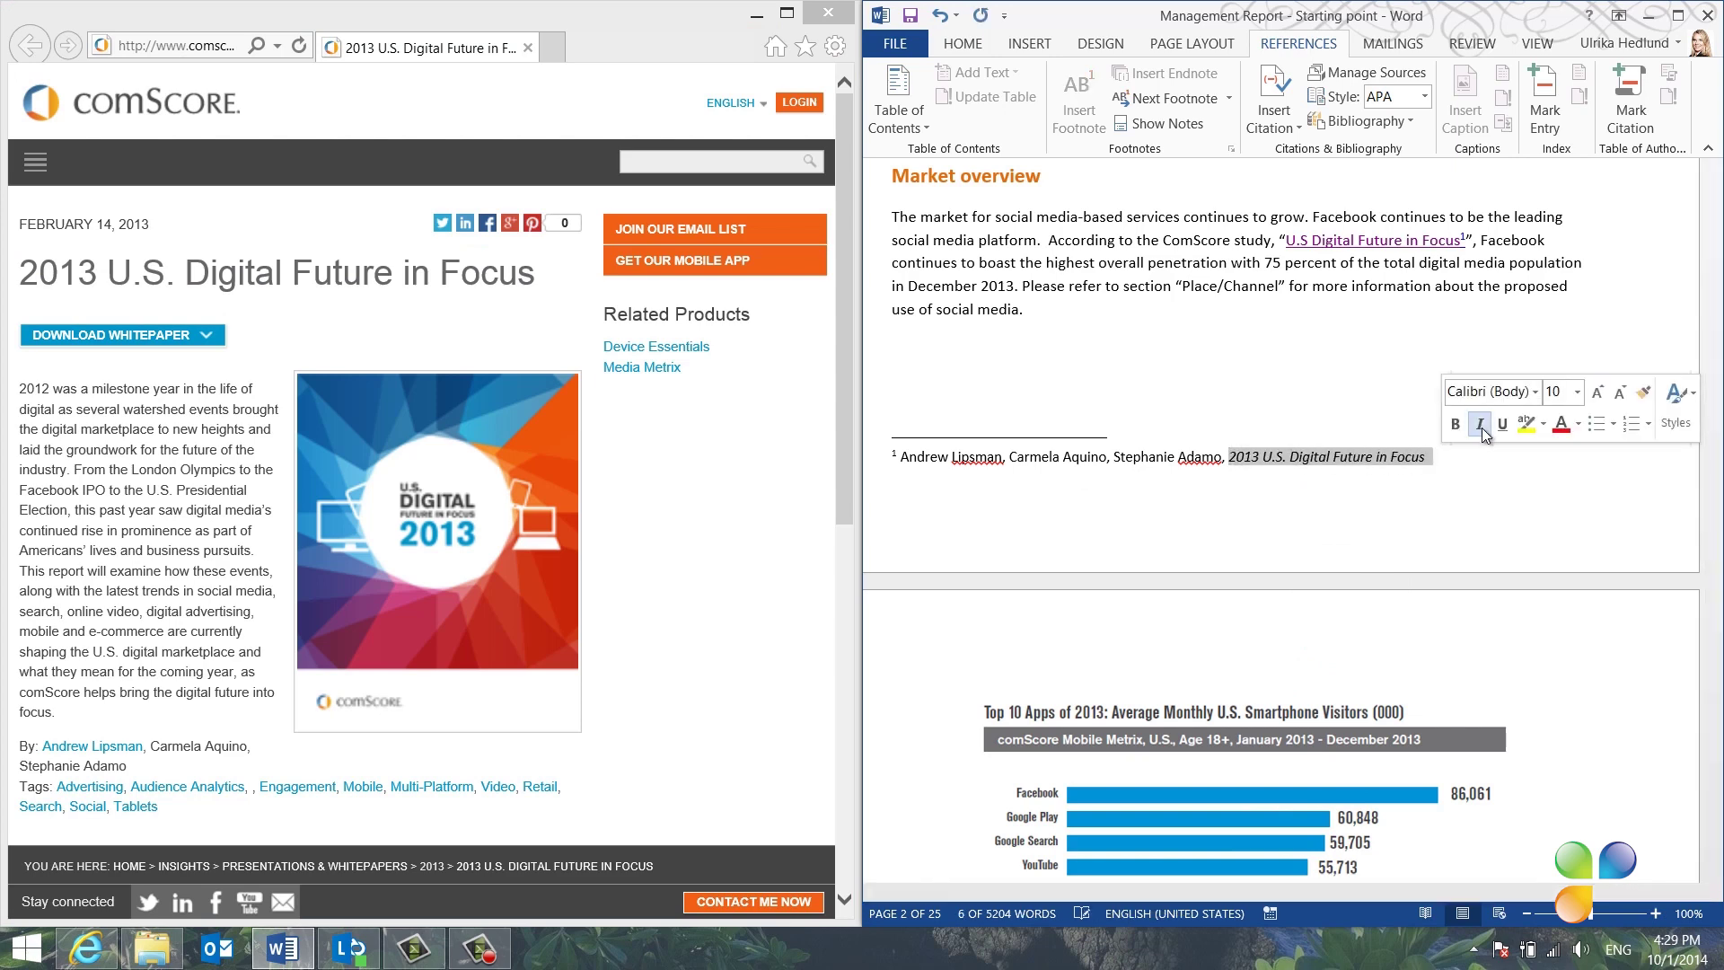
pyautogui.click(1449, 461)
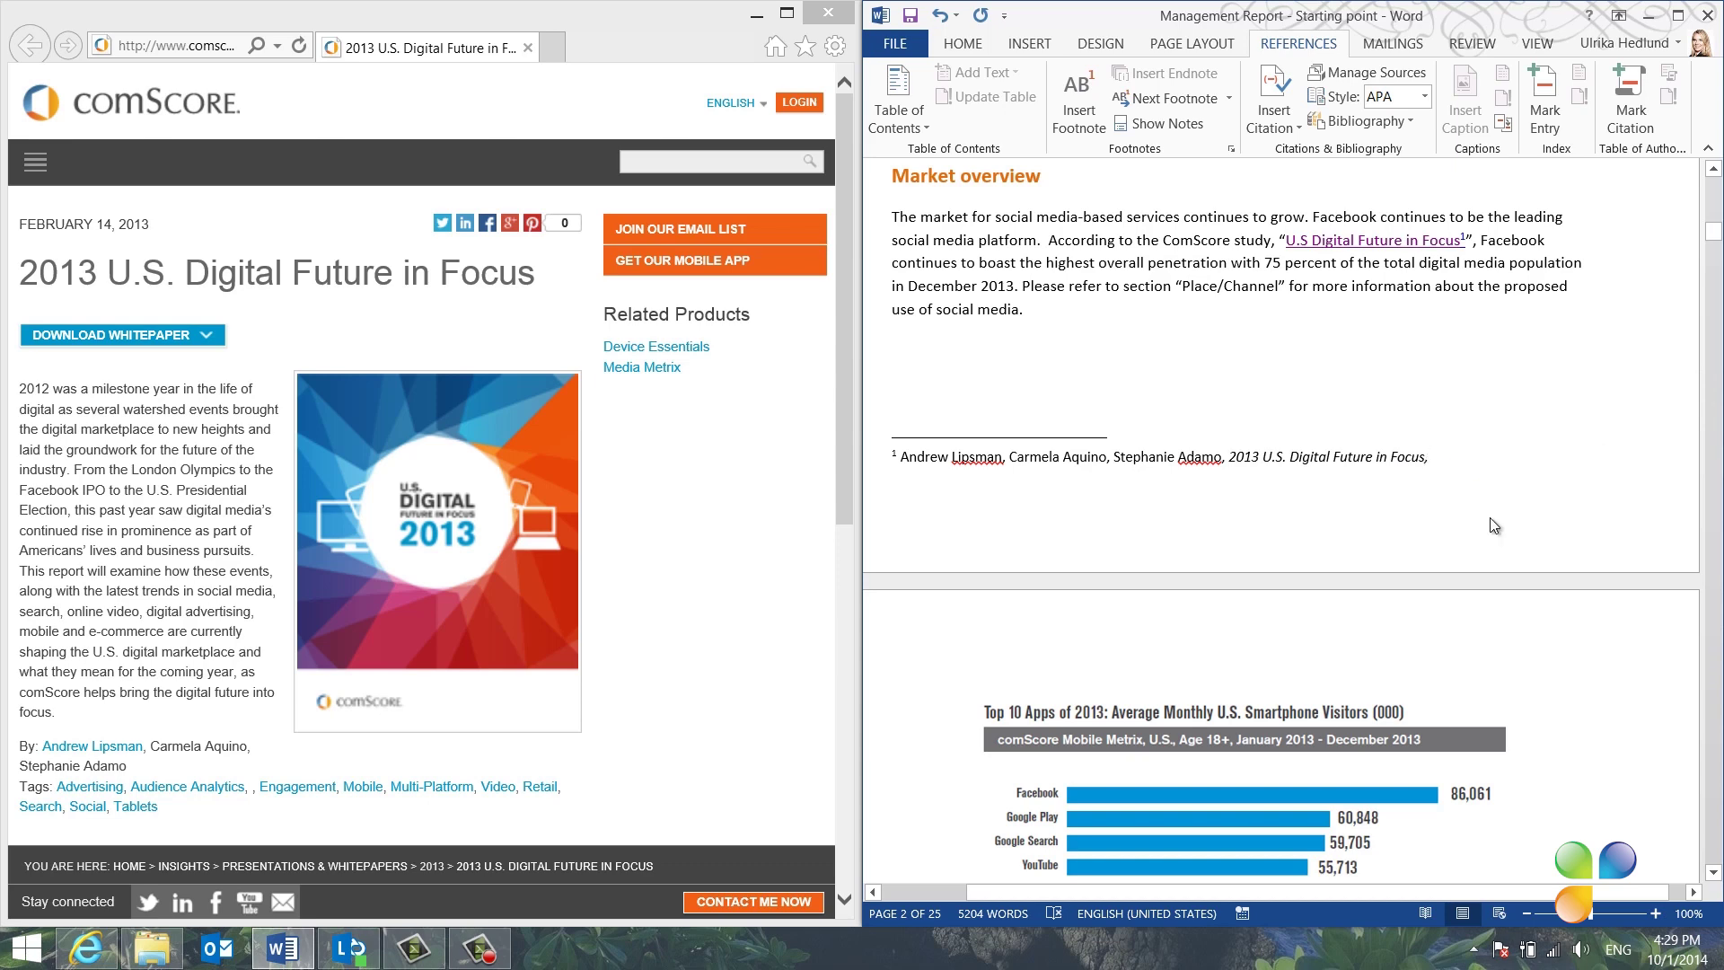
# Step: Add ', ComScore, February 14, 2013,' and '(accessed Oct 1, 2014).' to the footnote, then remove the in-text hyperlink
pyautogui.write(', ComScore, February 14, 2013,')
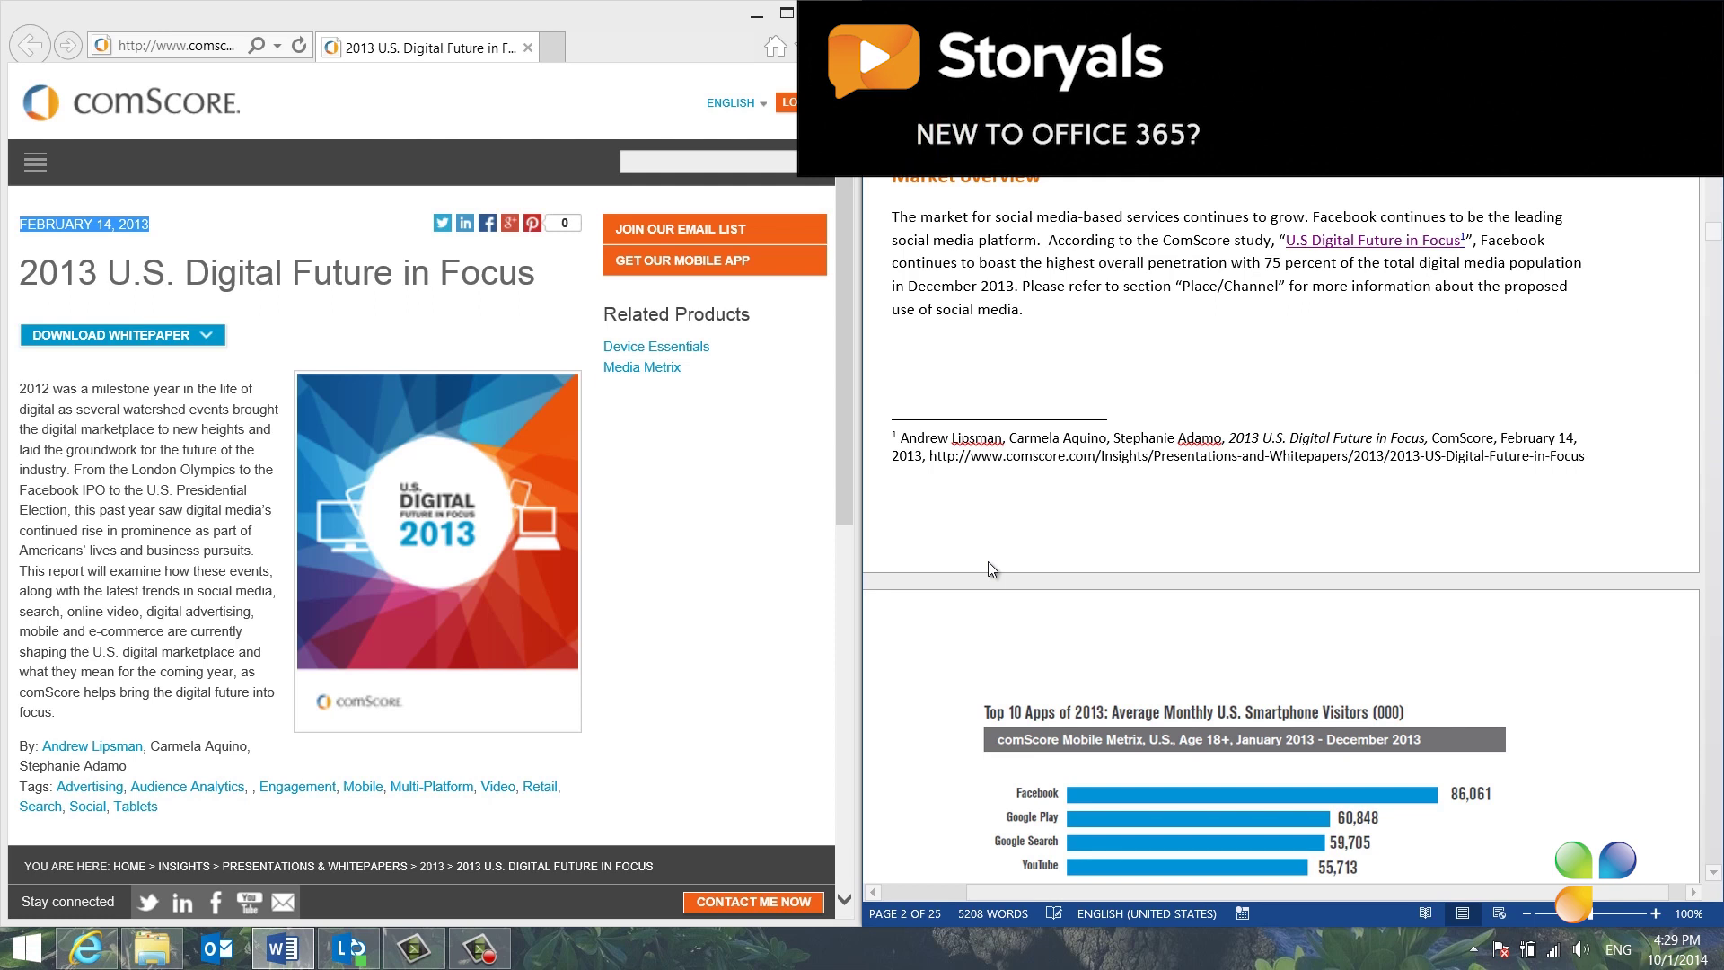
pyautogui.click(1595, 457)
pyautogui.write('(')
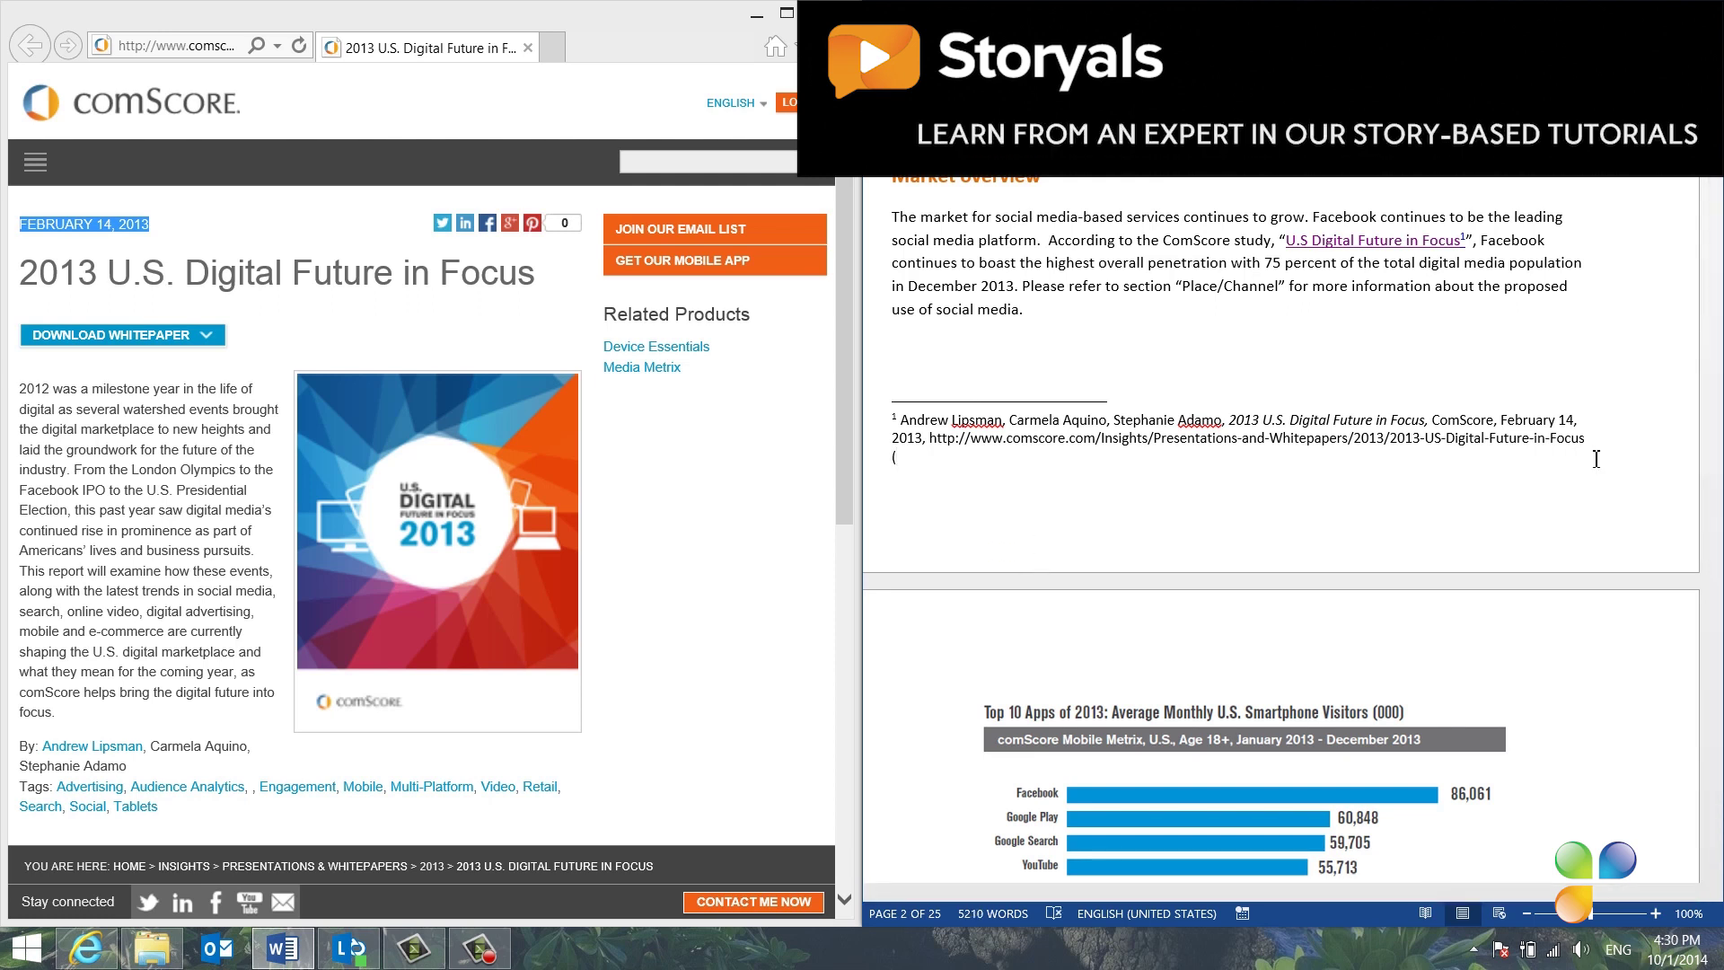
pyautogui.write('acces')
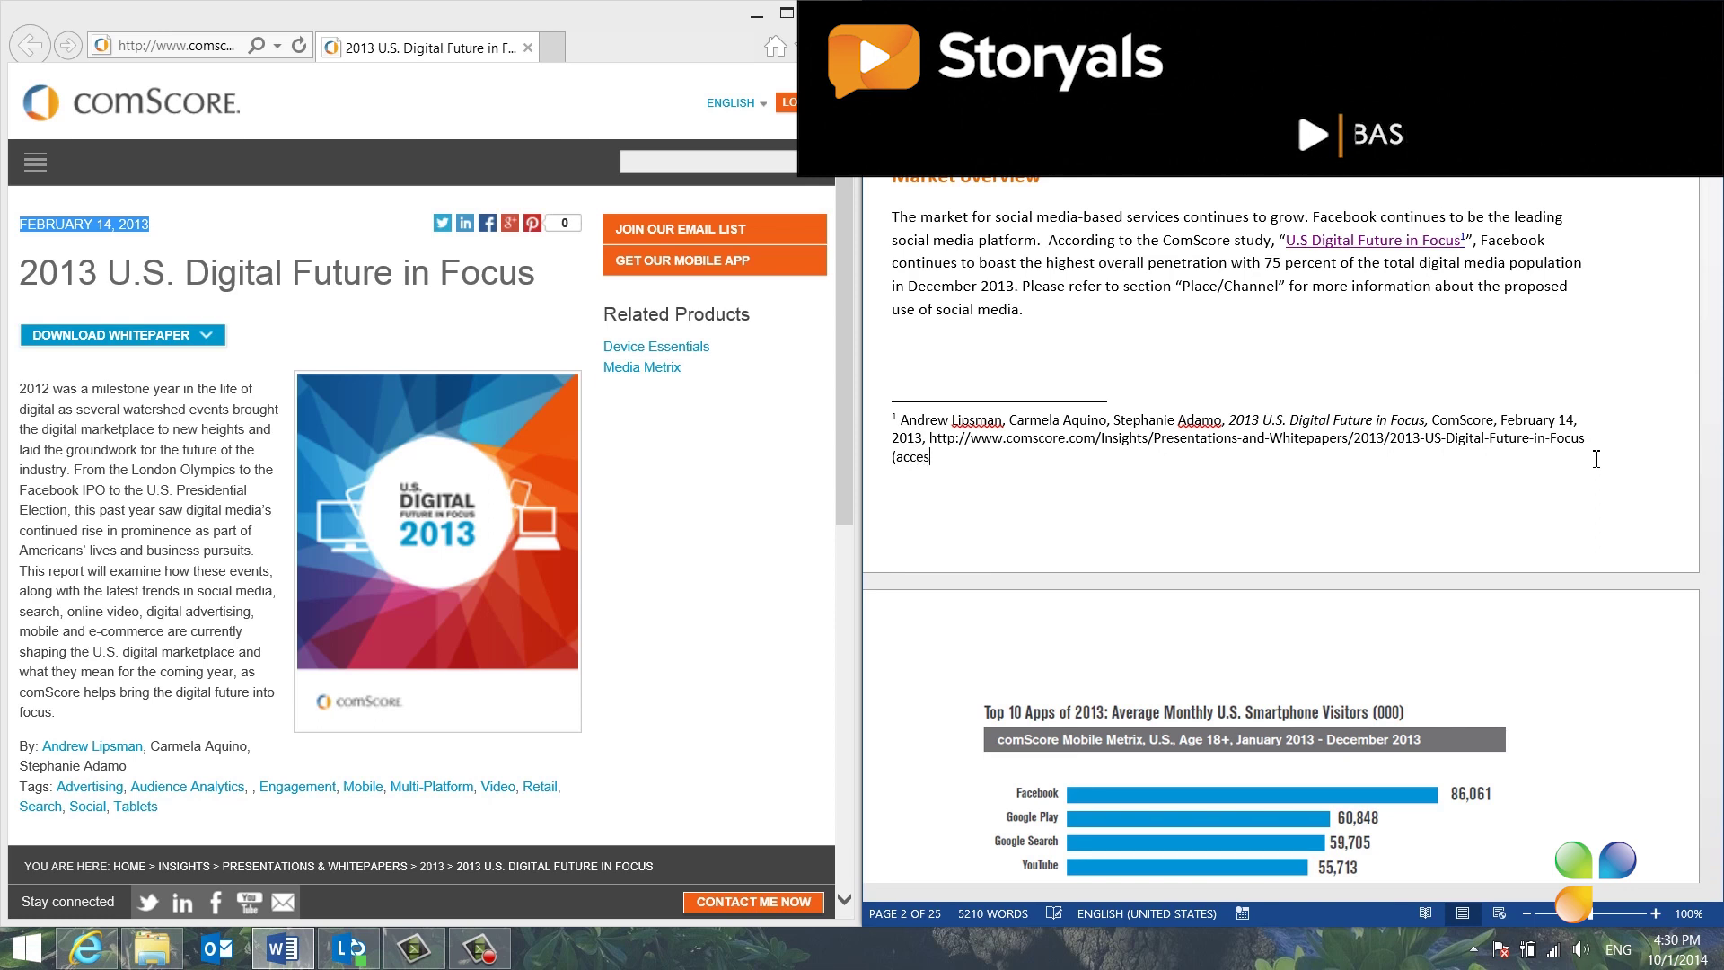
pyautogui.write('sed Oct 1, 2014).')
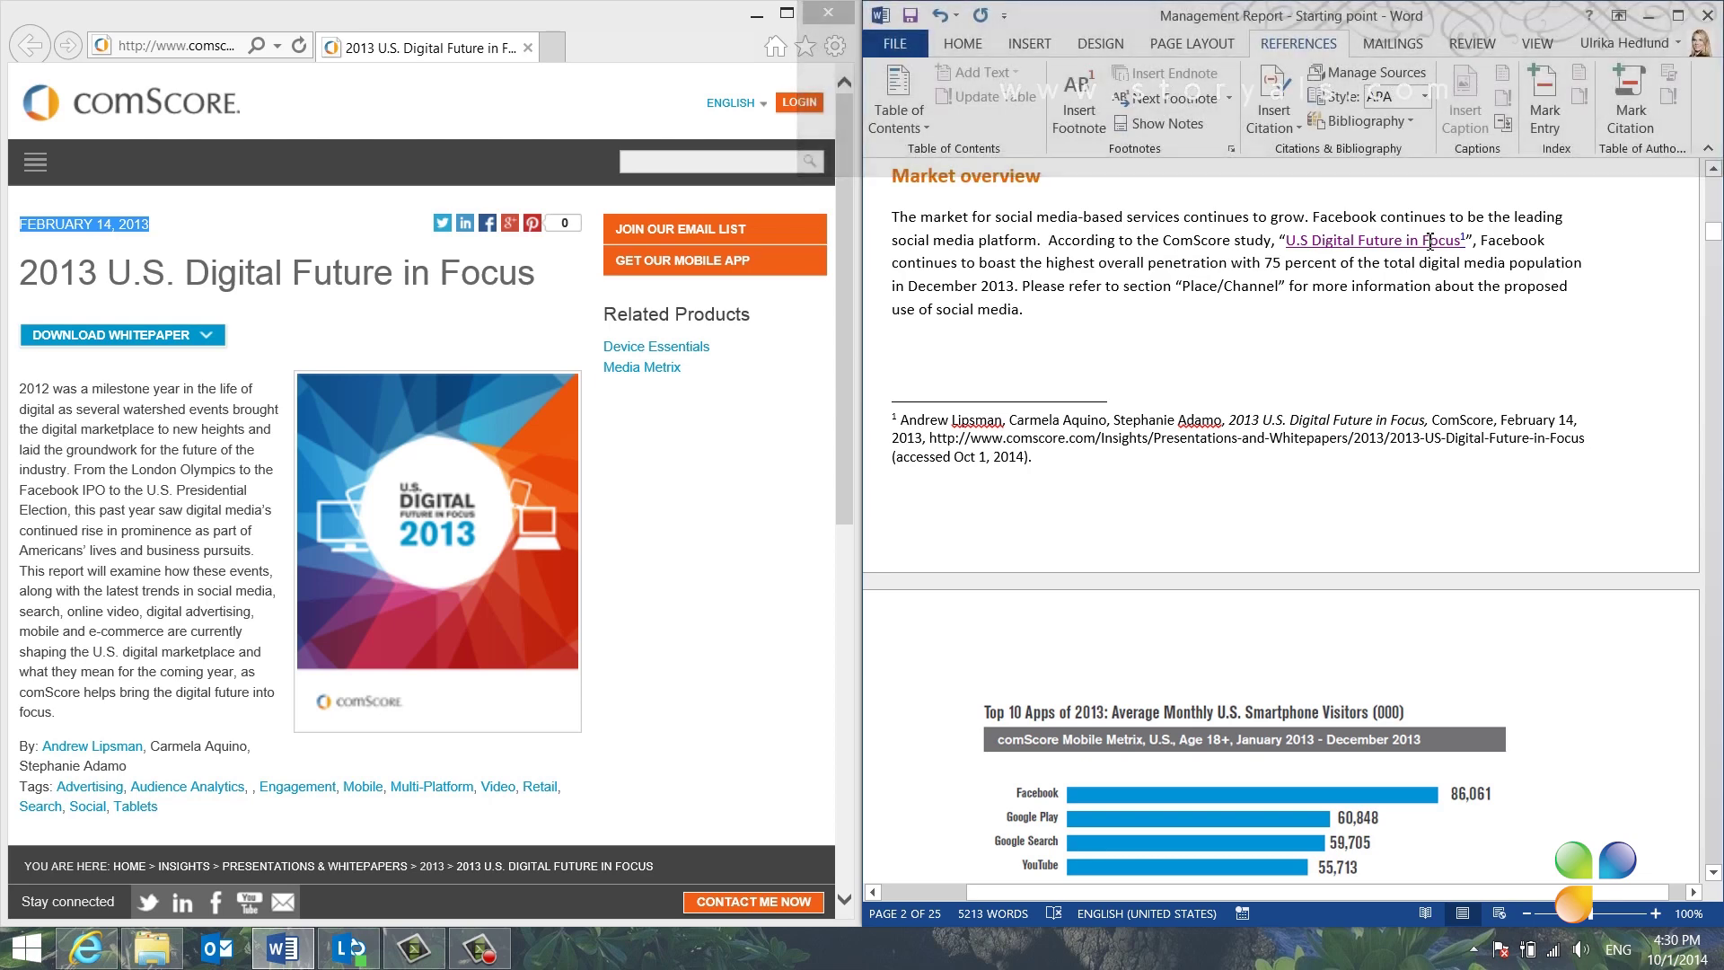
pyautogui.rightClick(1429, 240)
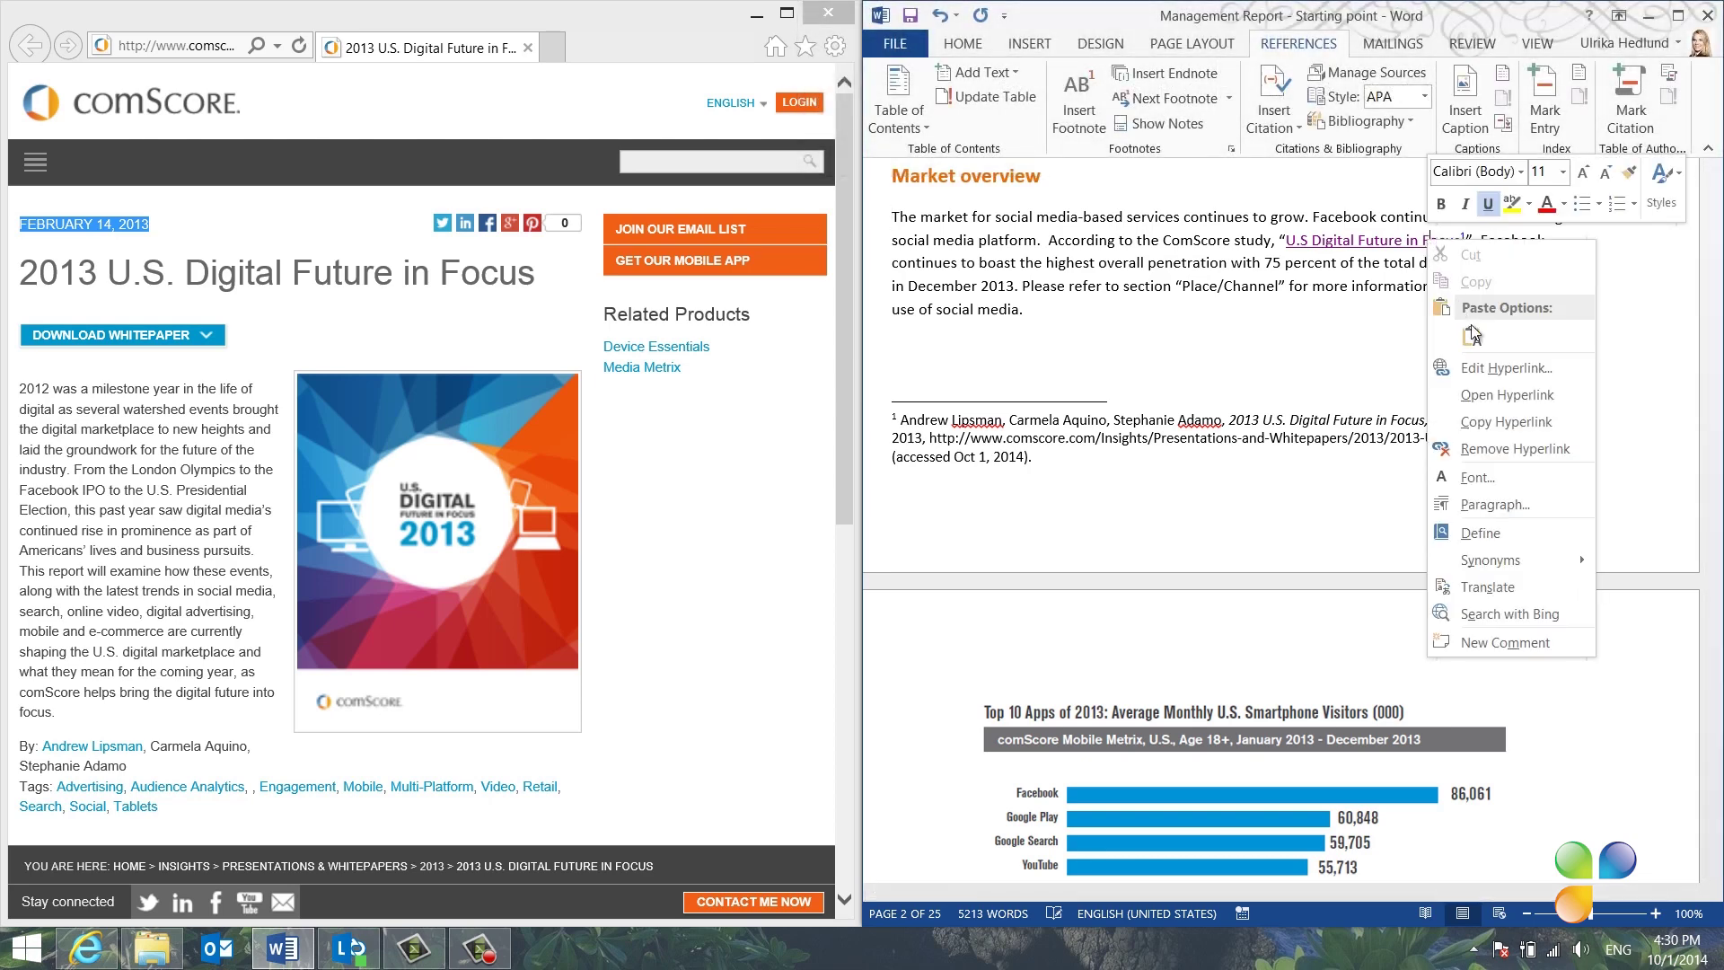
pyautogui.click(1530, 454)
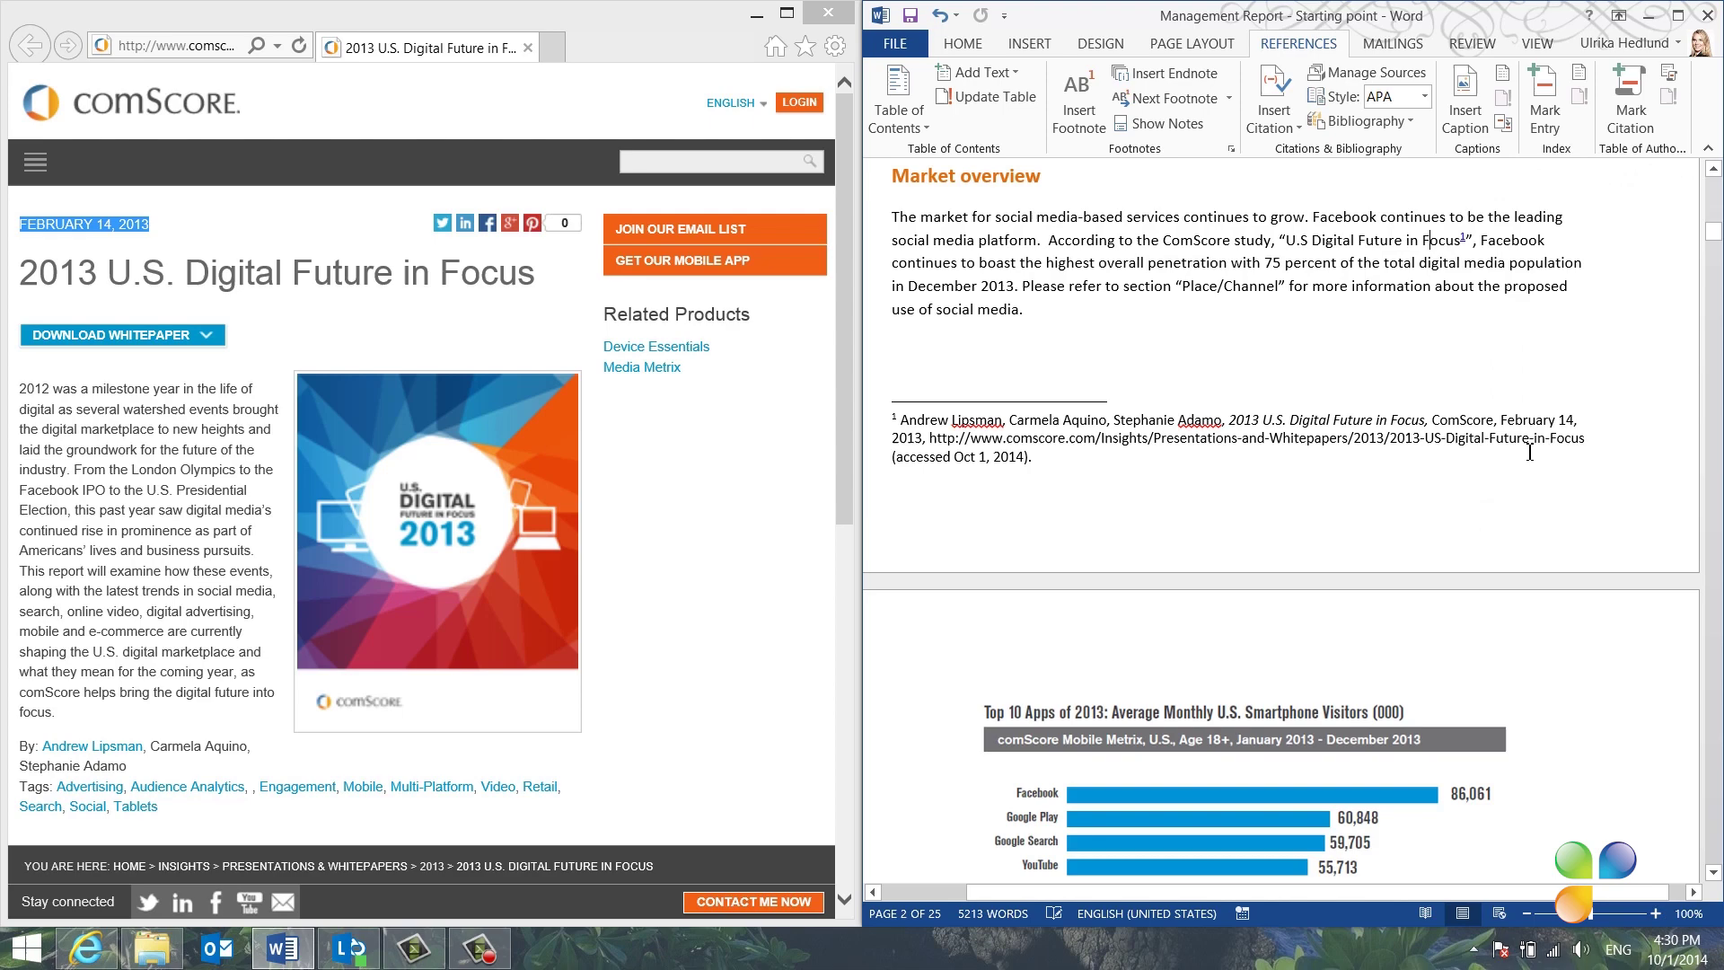
# Step: Close the browser, maximize Word, and select 'Place/Channel' in the Market overview sentence
pyautogui.click(827, 12)
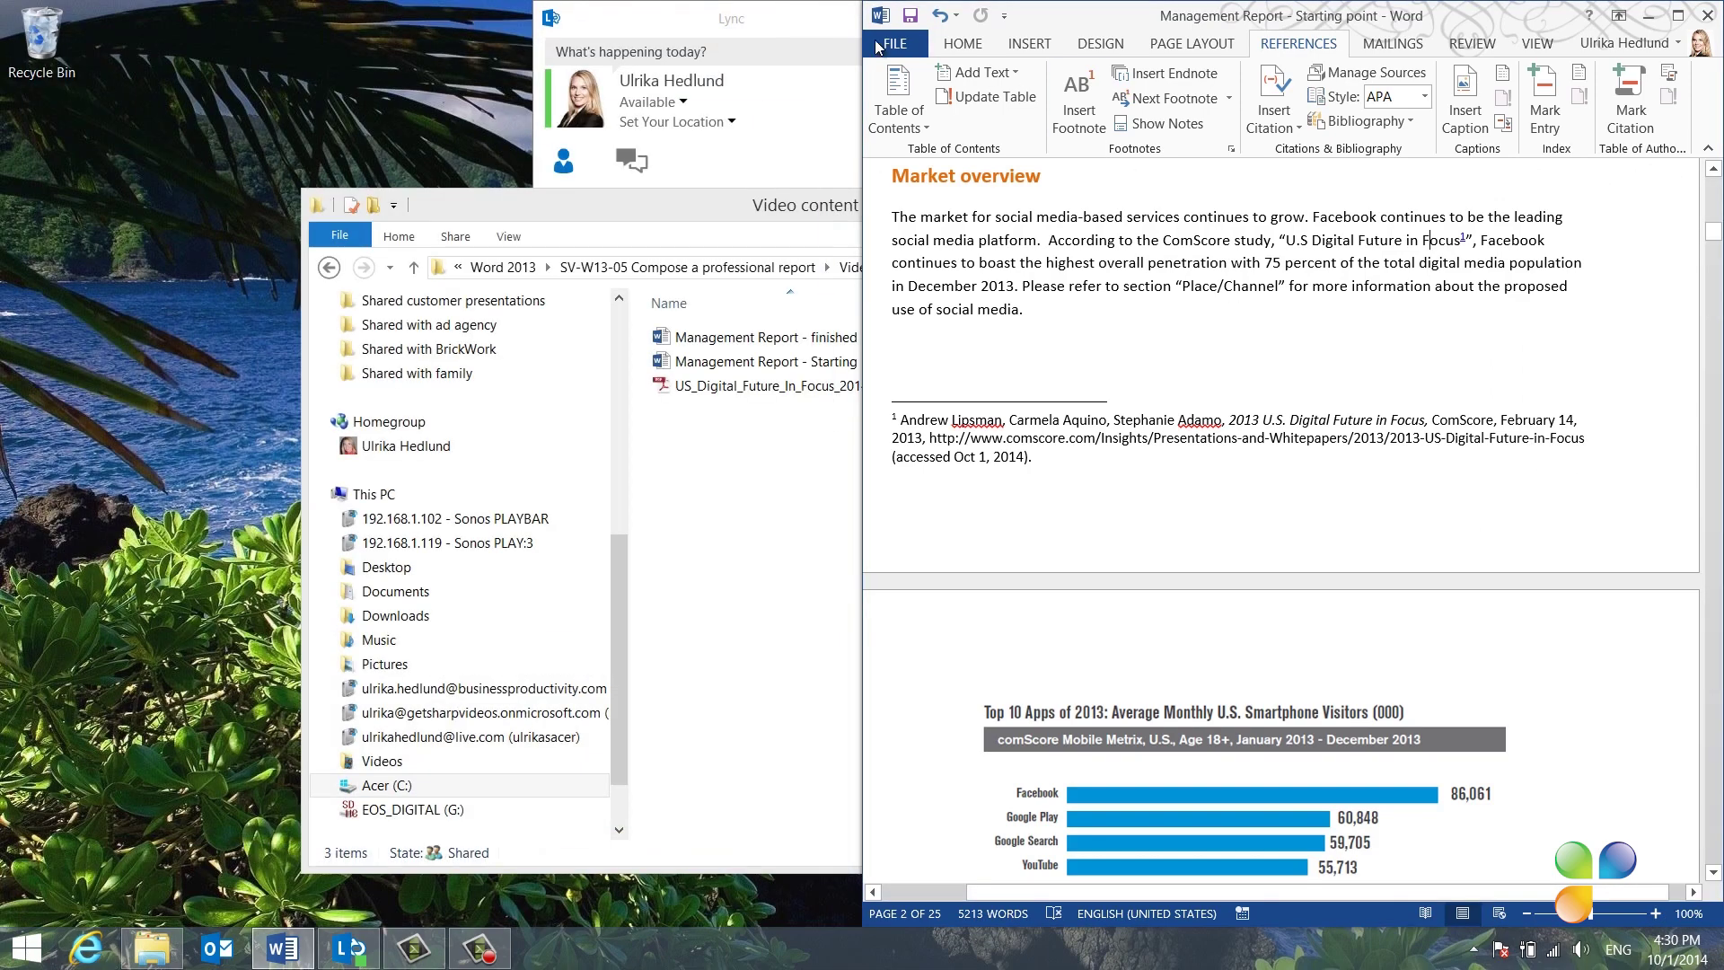
pyautogui.click(1677, 15)
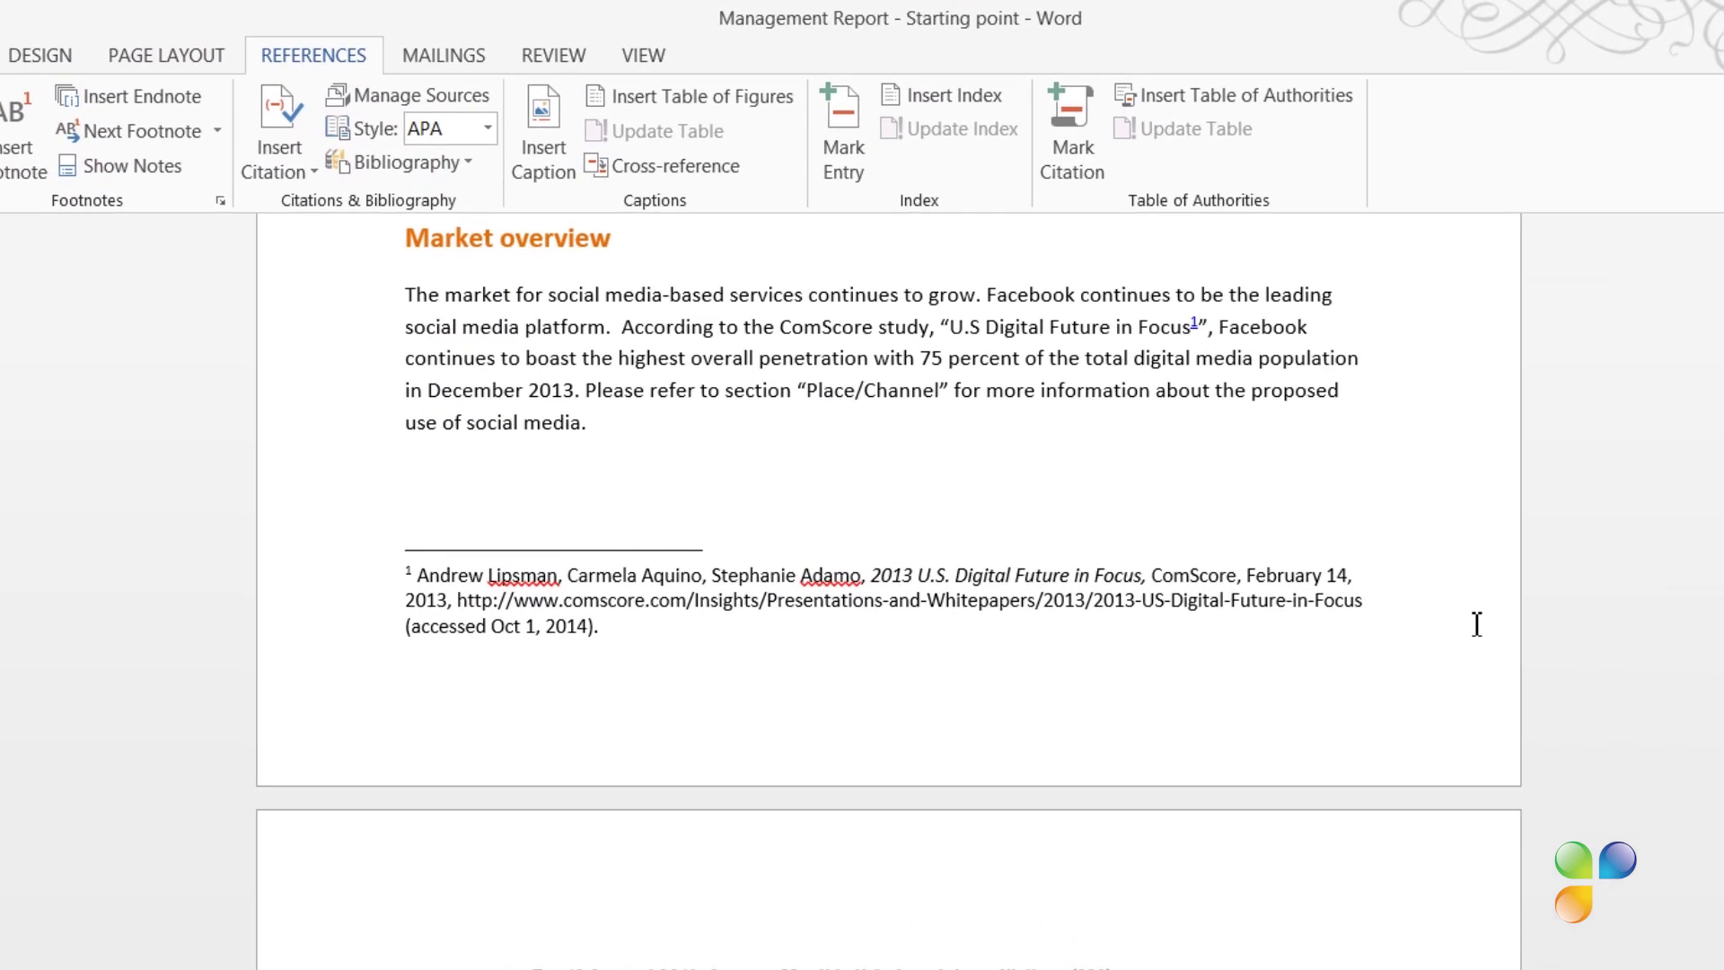
pyautogui.click(1664, 968)
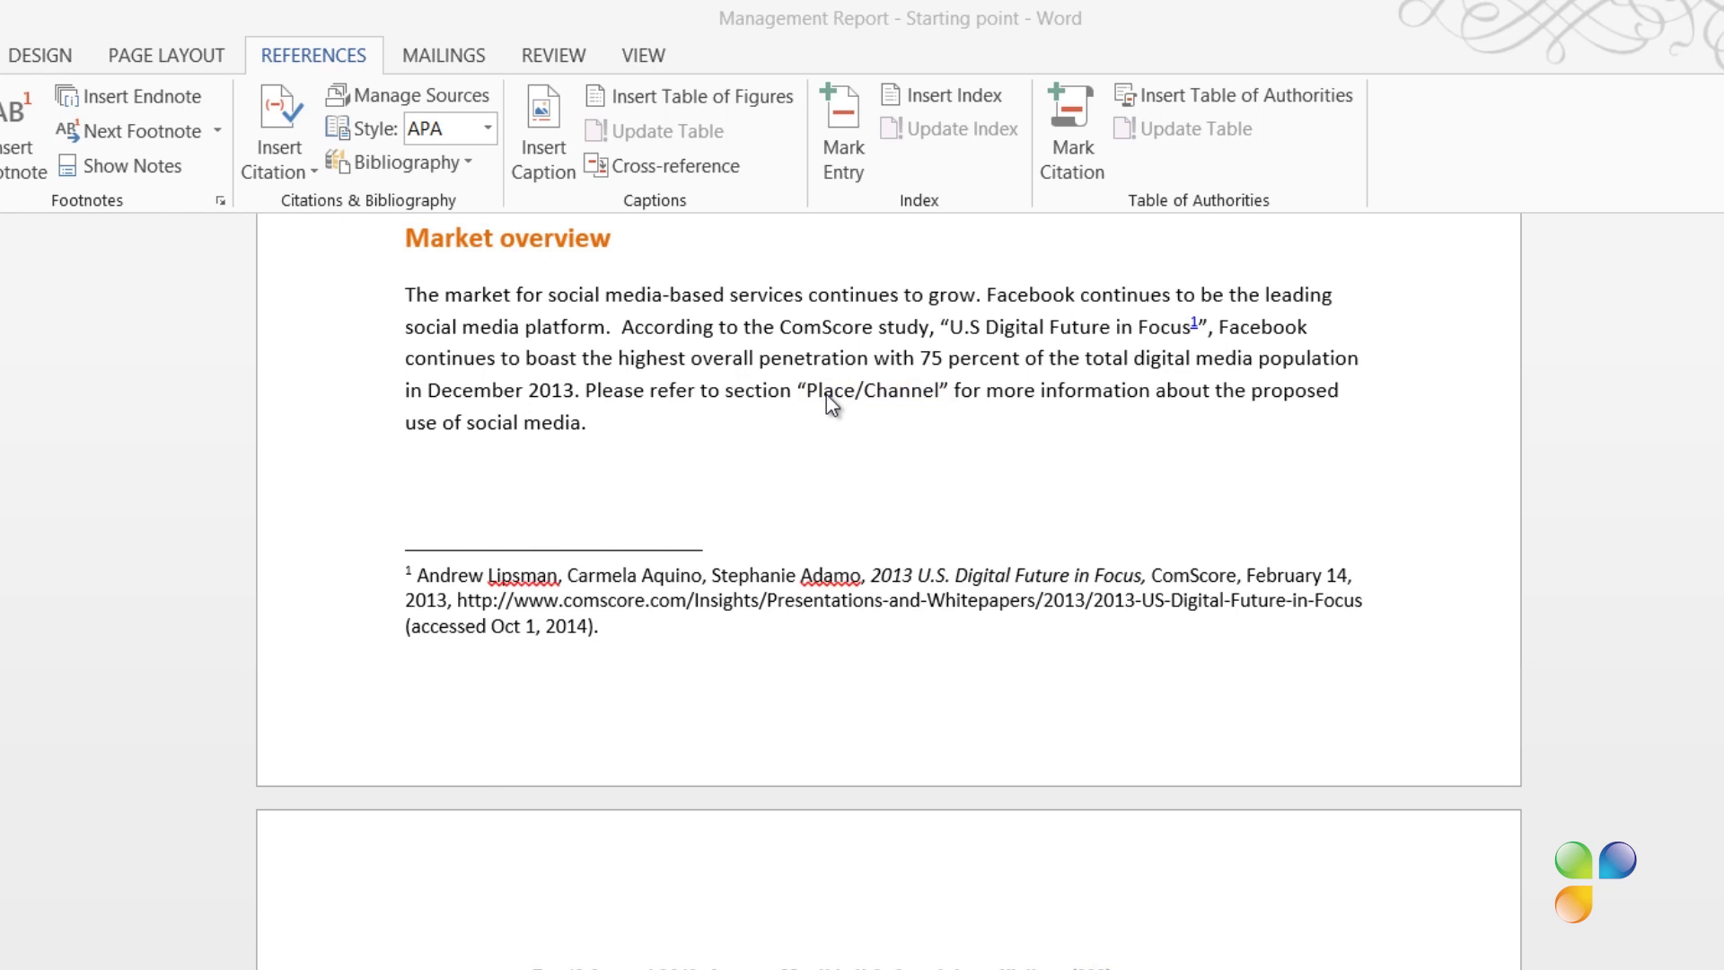
pyautogui.moveTo(806, 391); pyautogui.dragTo(941, 393)
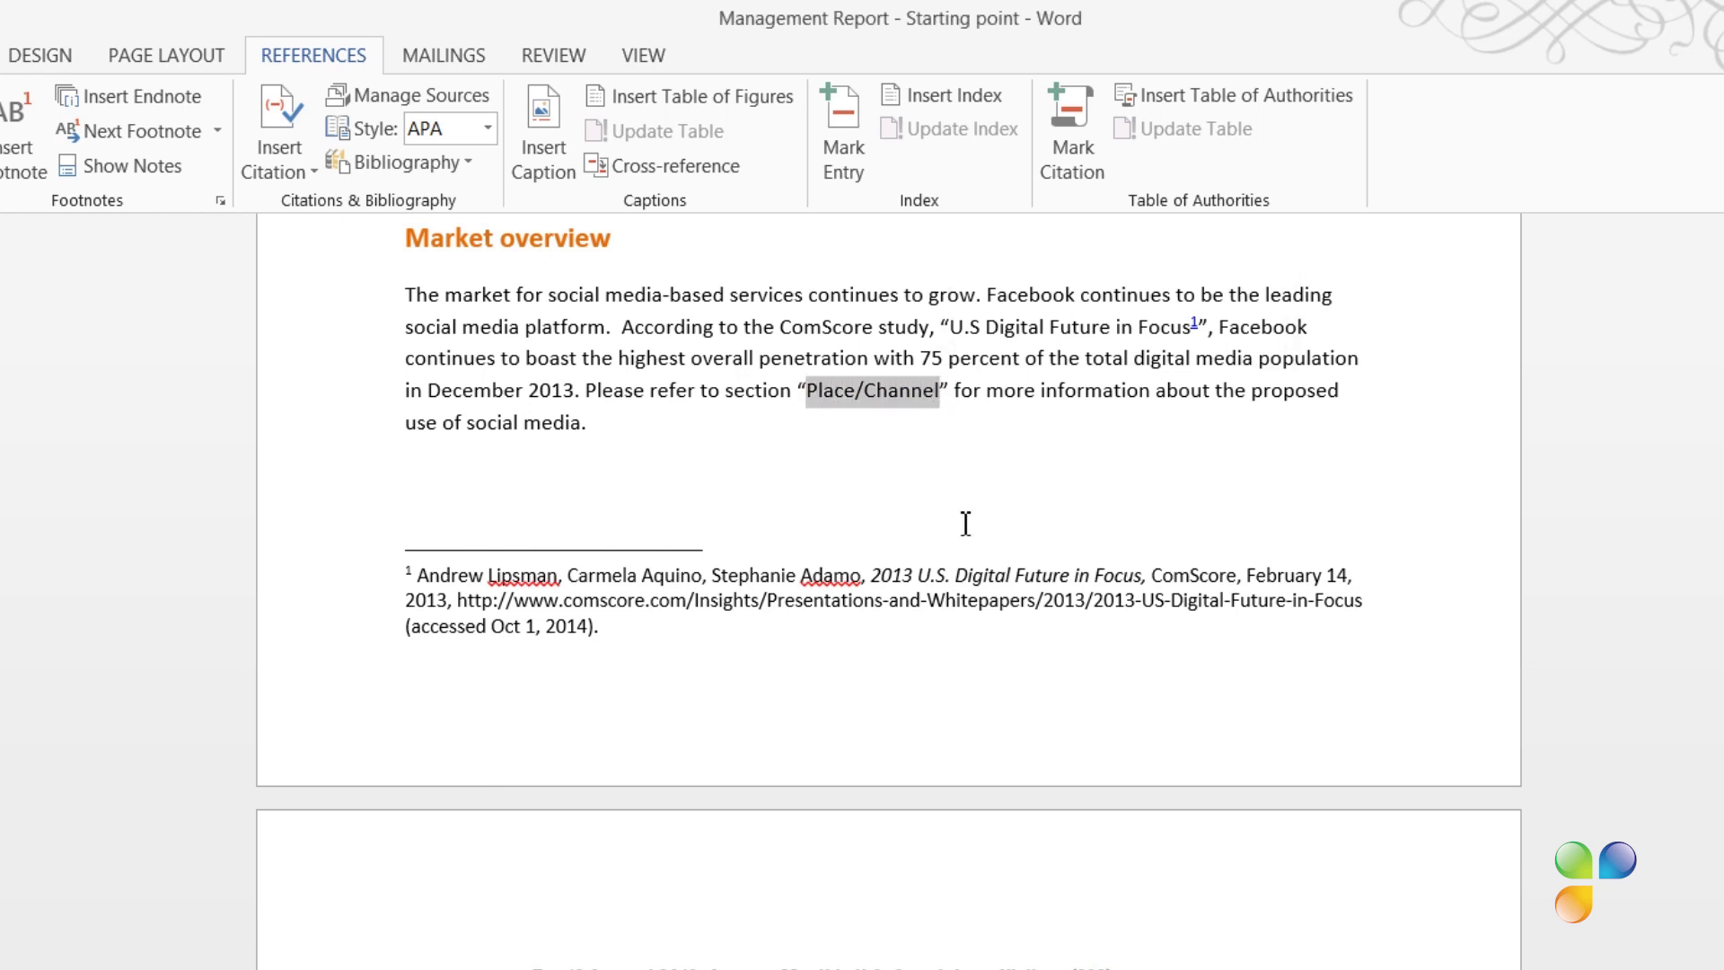
# Step: Replace the selected text with a heading-text cross-reference to the Place/Channel heading
pyautogui.click(677, 172)
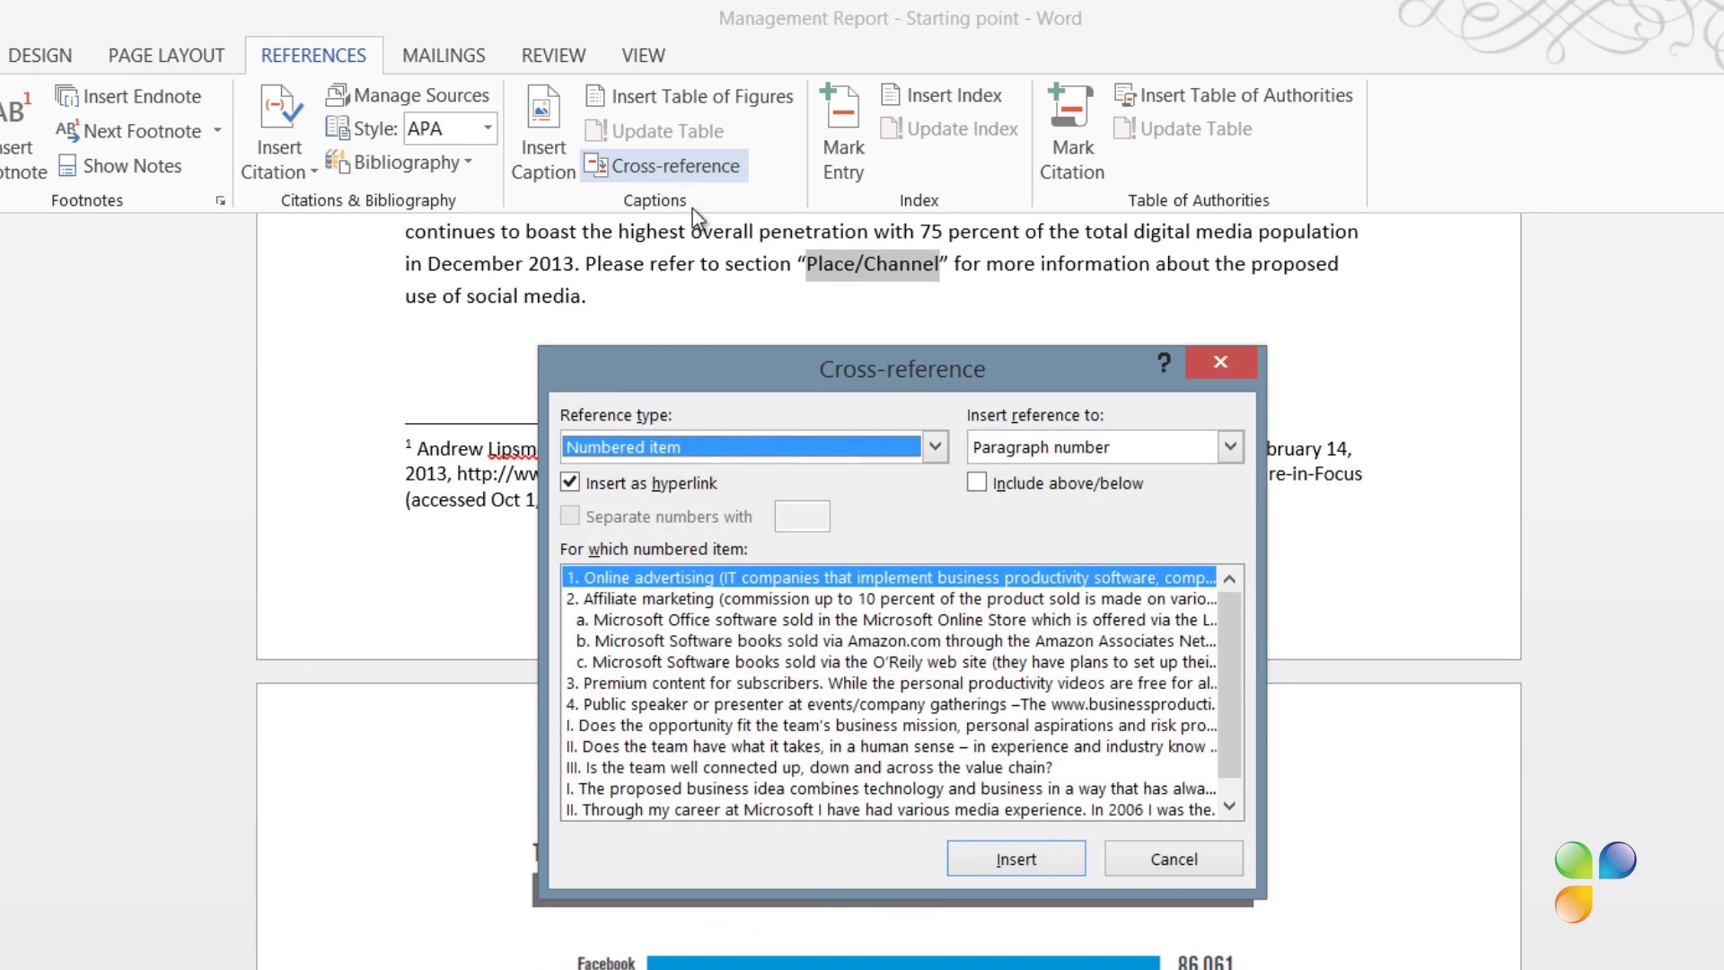
pyautogui.click(934, 447)
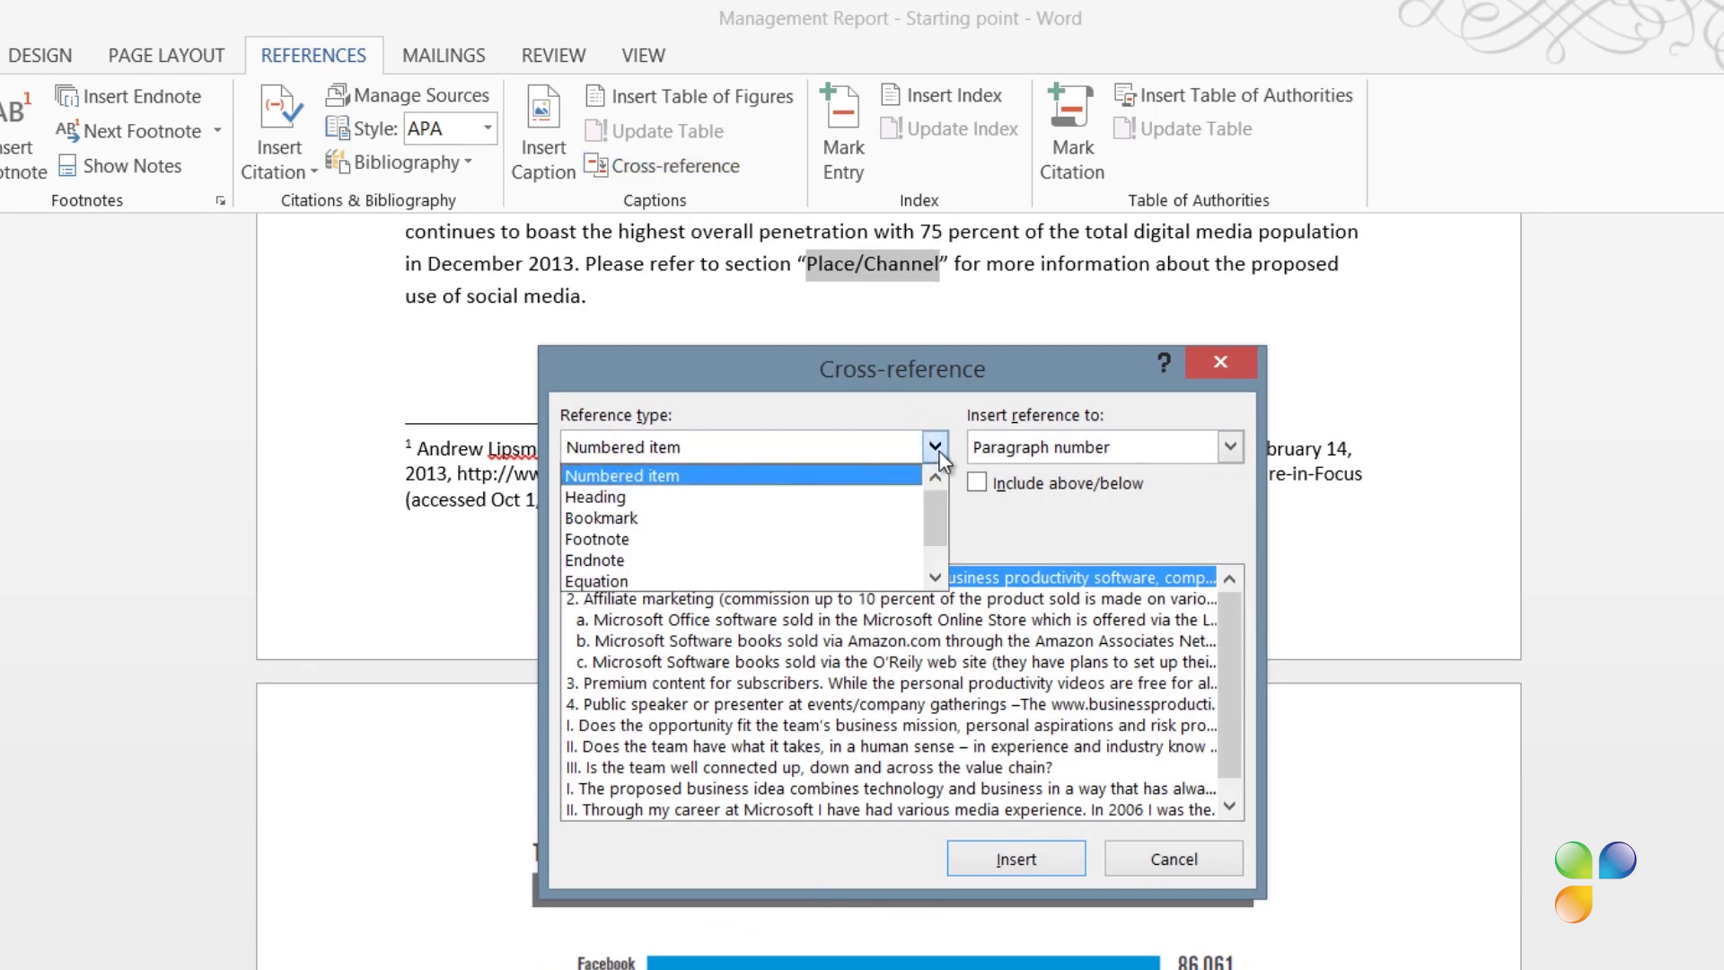
pyautogui.click(909, 497)
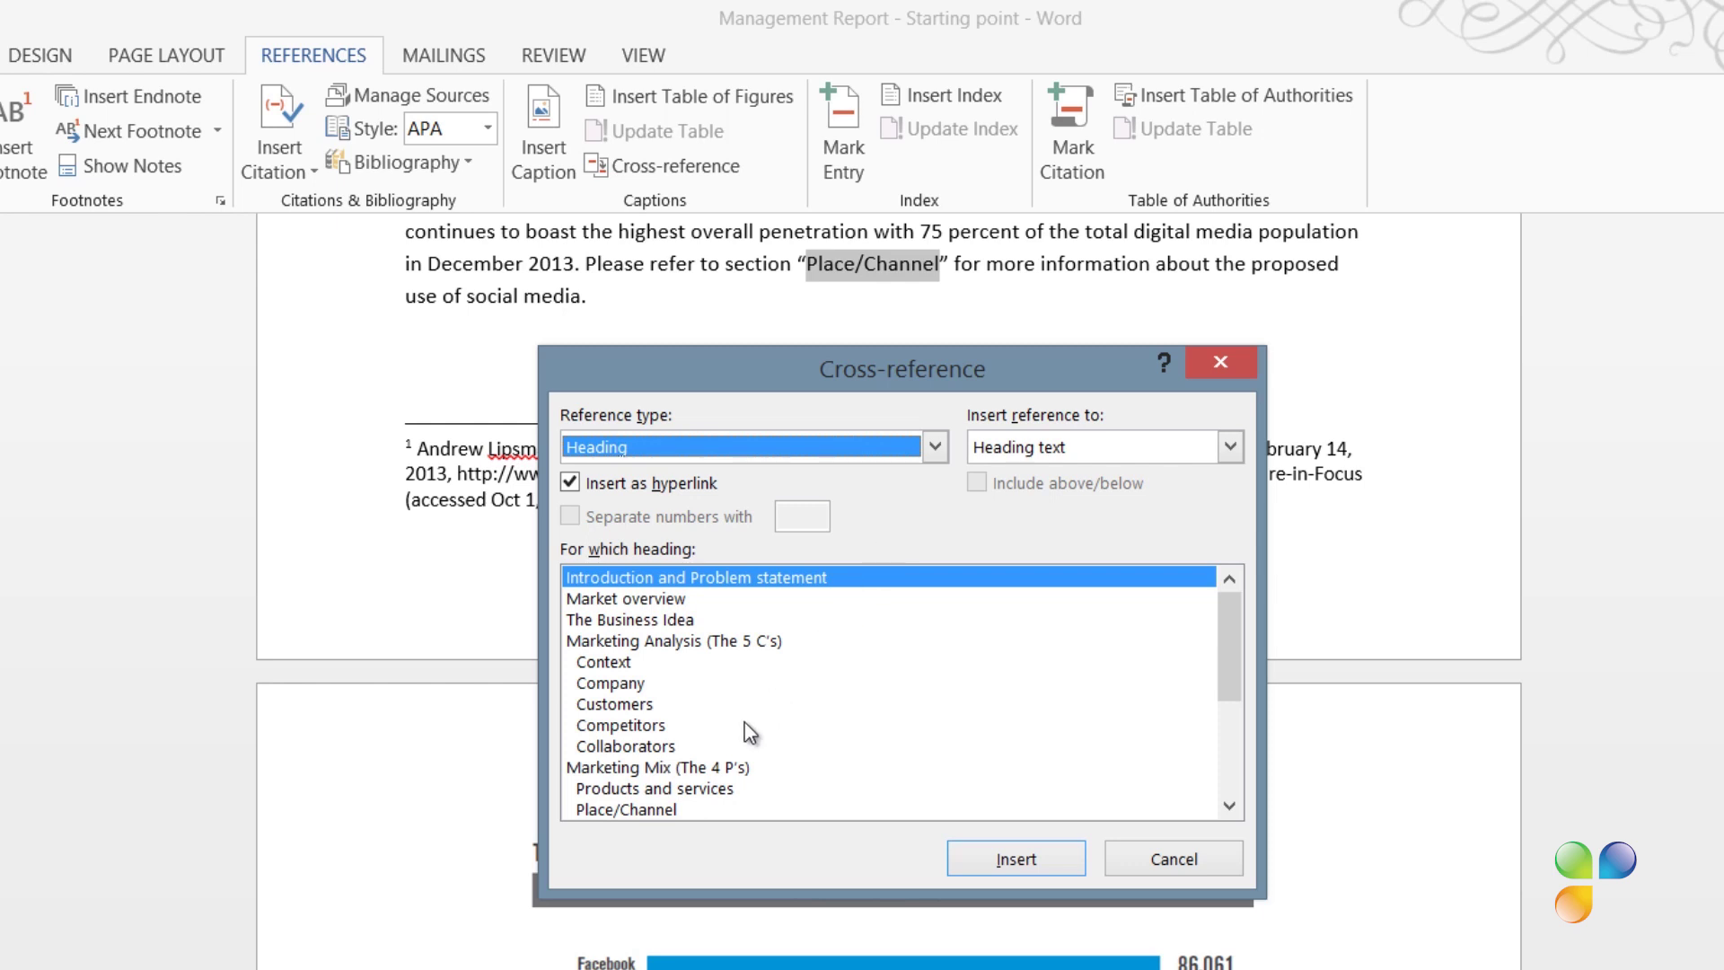
pyautogui.click(670, 806)
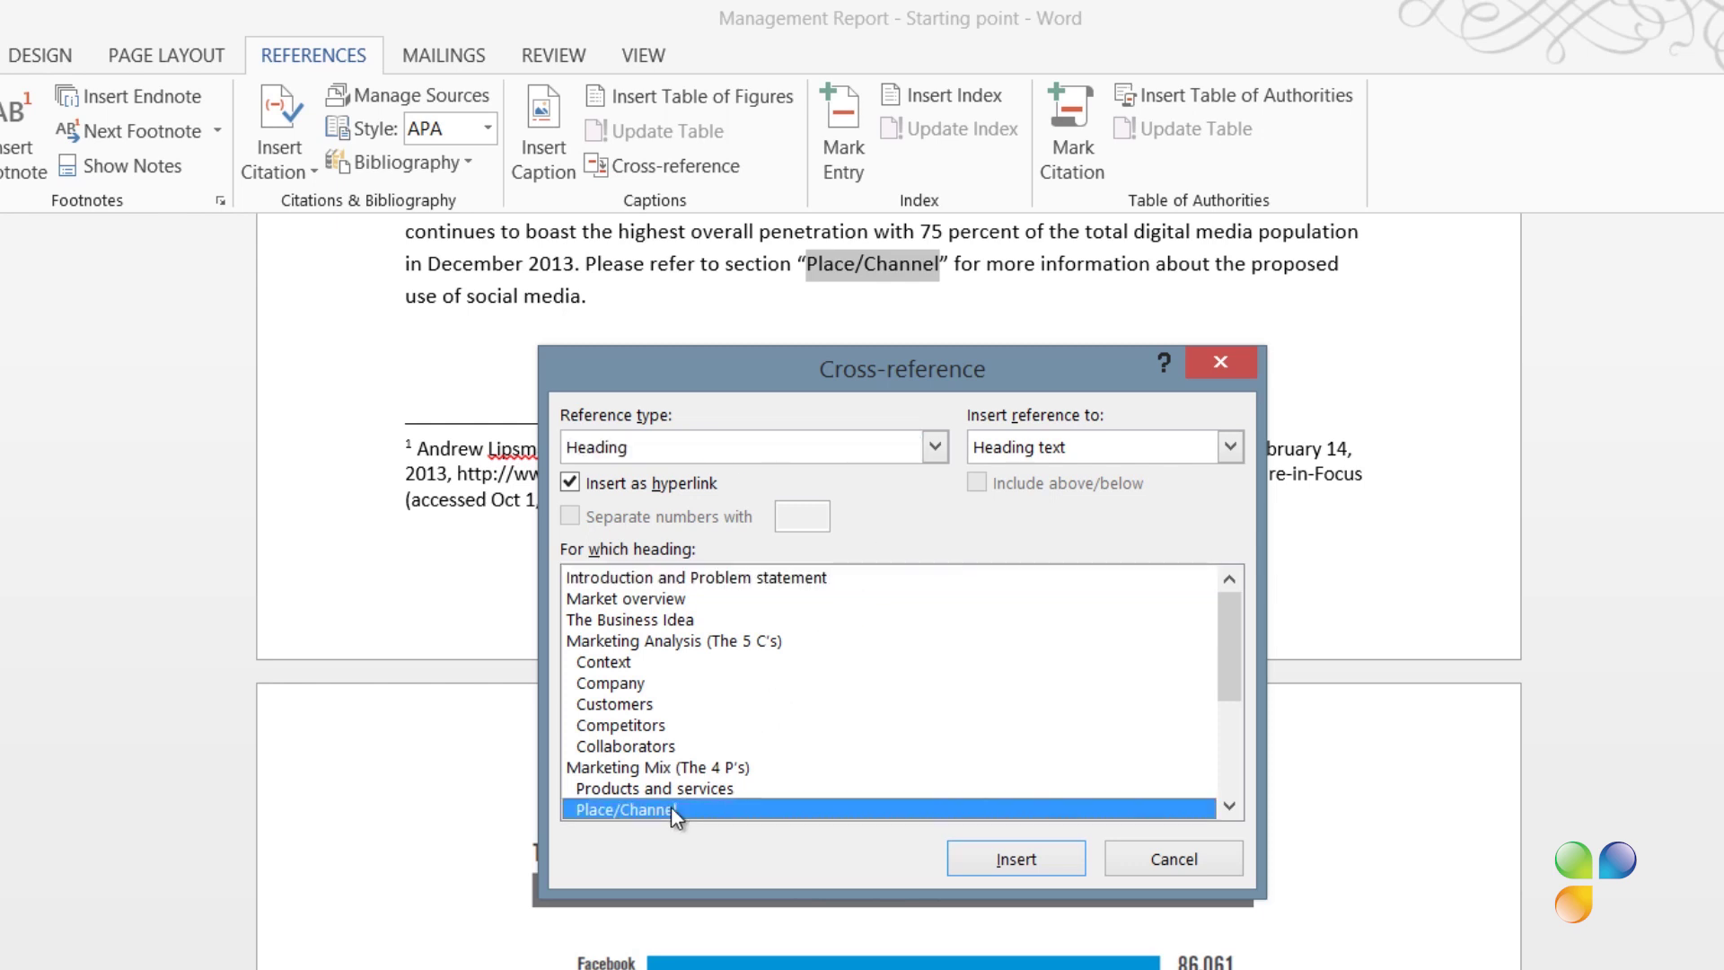
pyautogui.click(1013, 857)
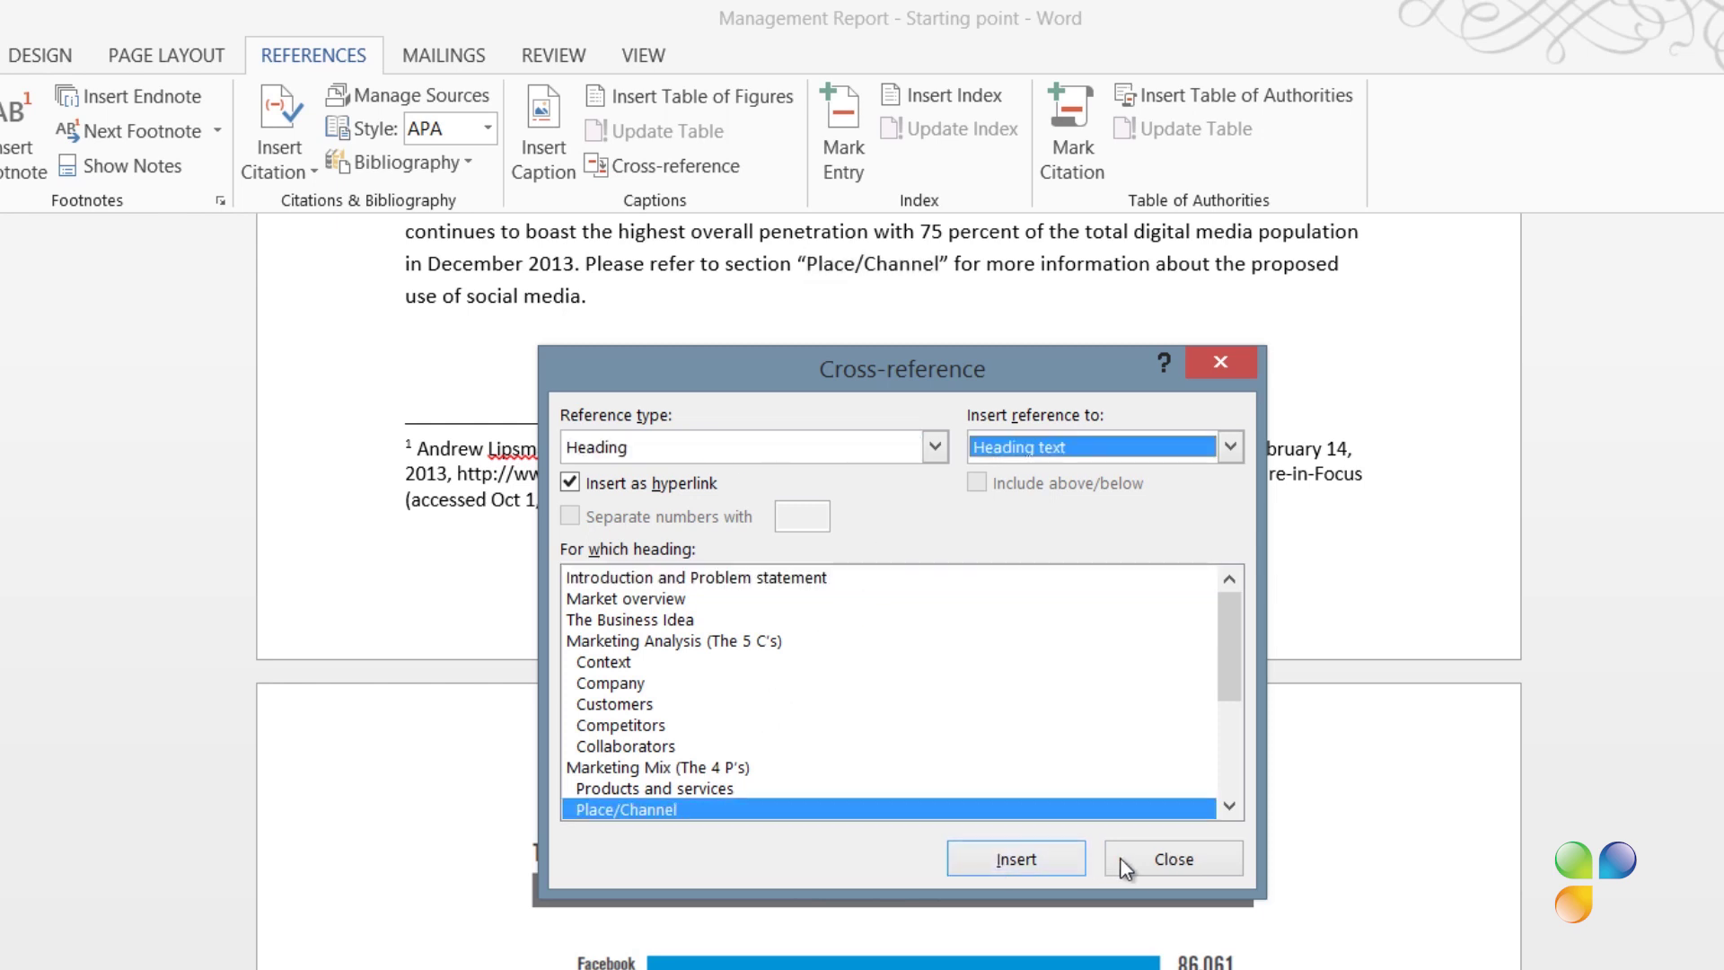
pyautogui.click(1167, 859)
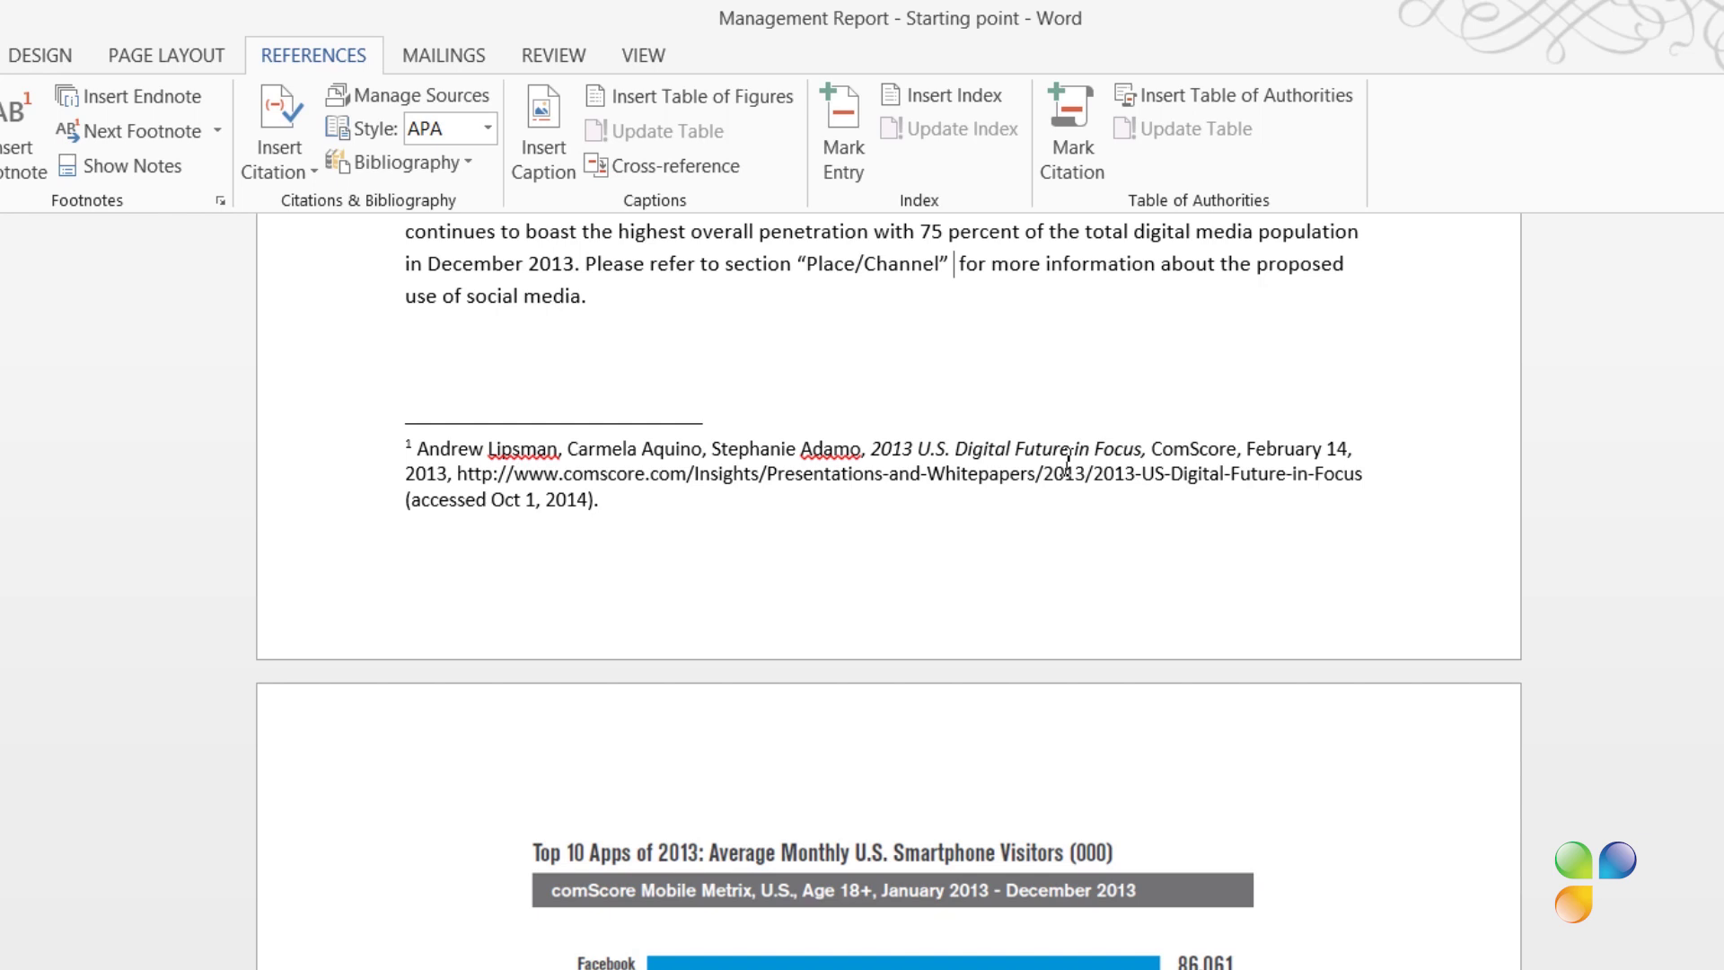
# Step: Type 'on page' and insert a page-number cross-reference to the Place/Channel heading, followed by a comma
pyautogui.write('on page')
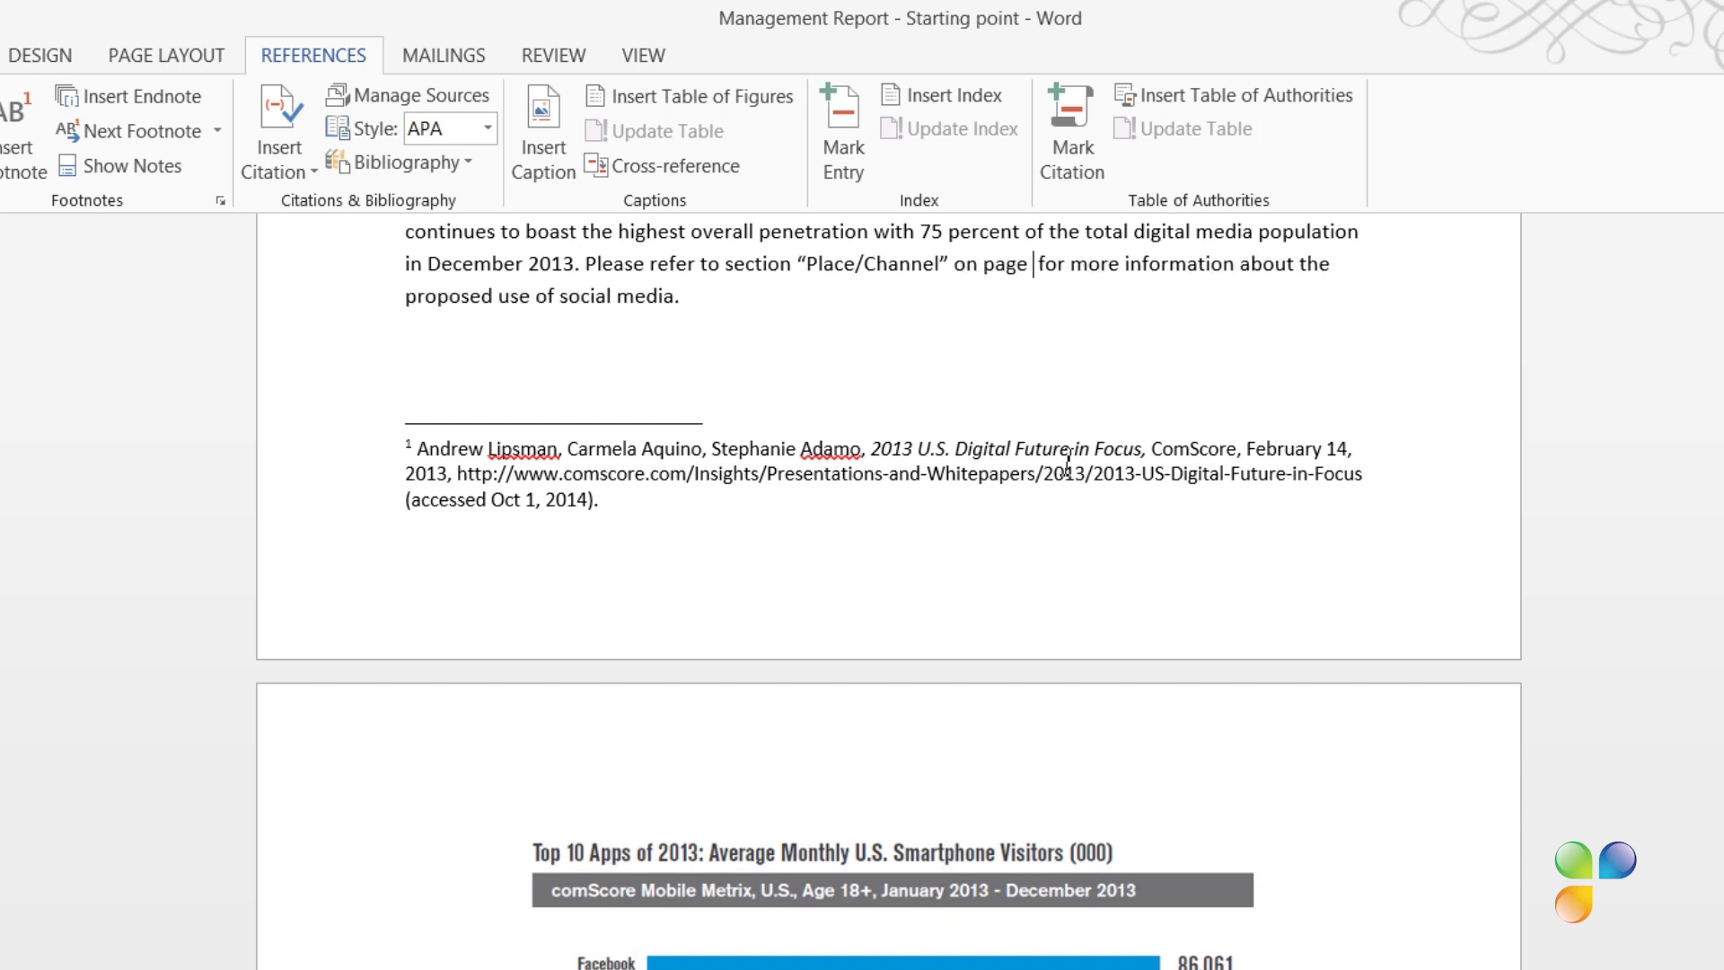
pyautogui.click(677, 165)
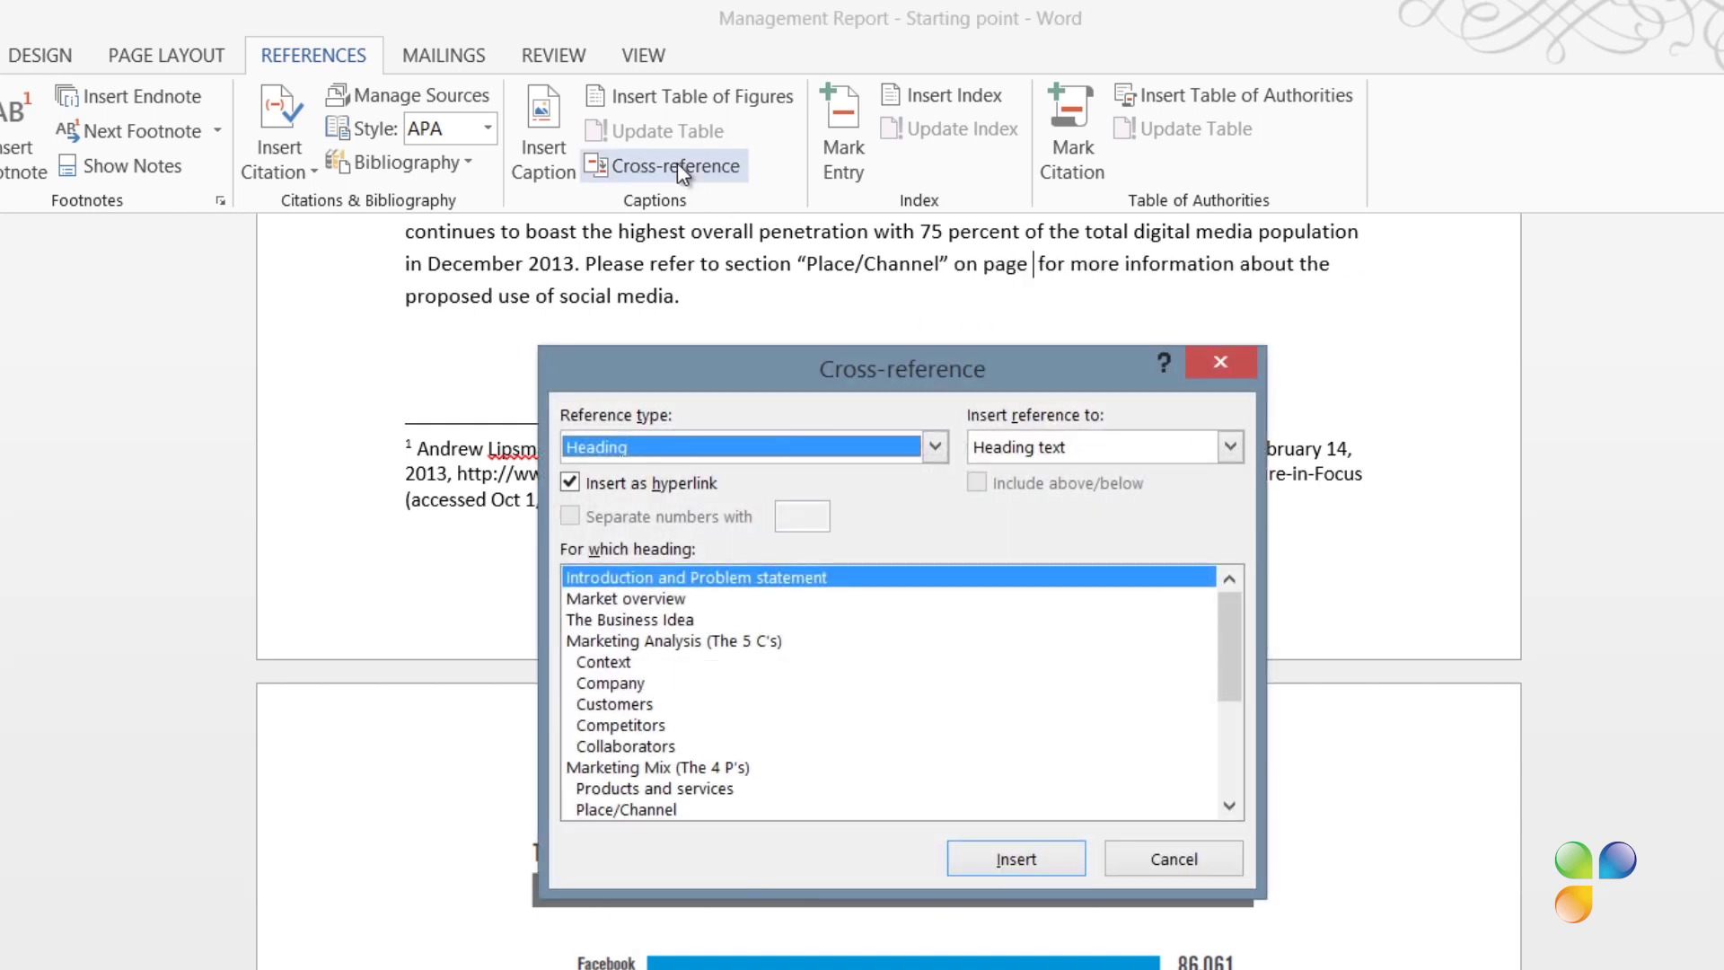
pyautogui.click(1230, 448)
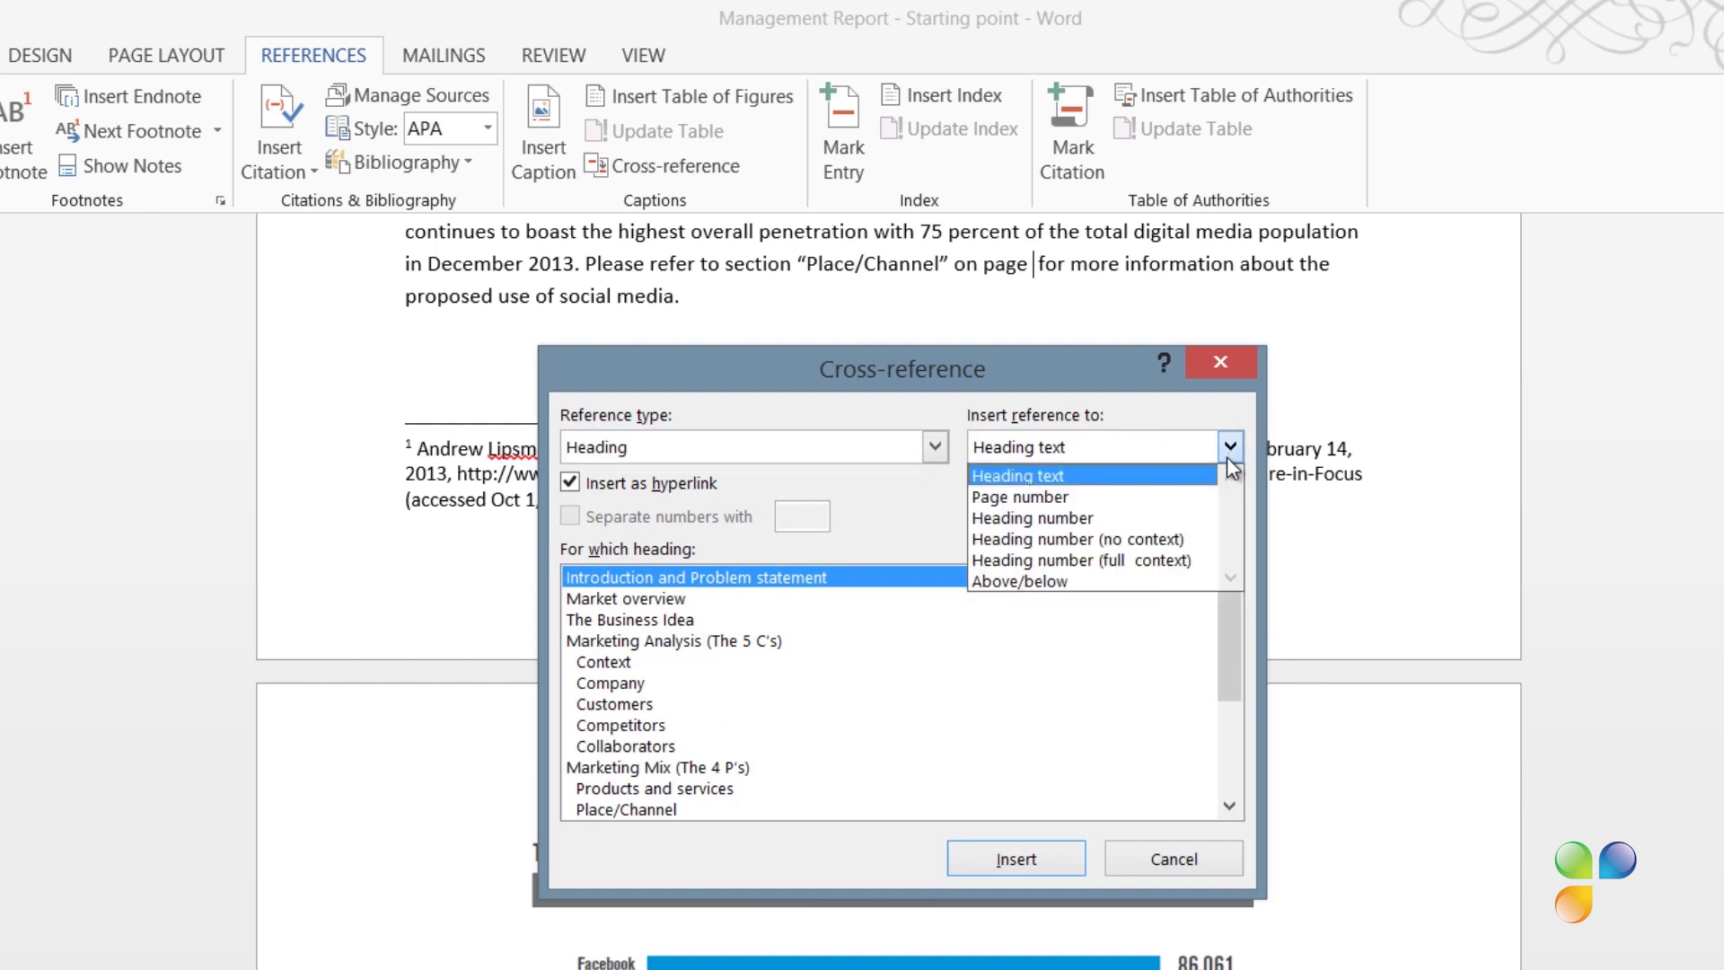
pyautogui.click(1194, 496)
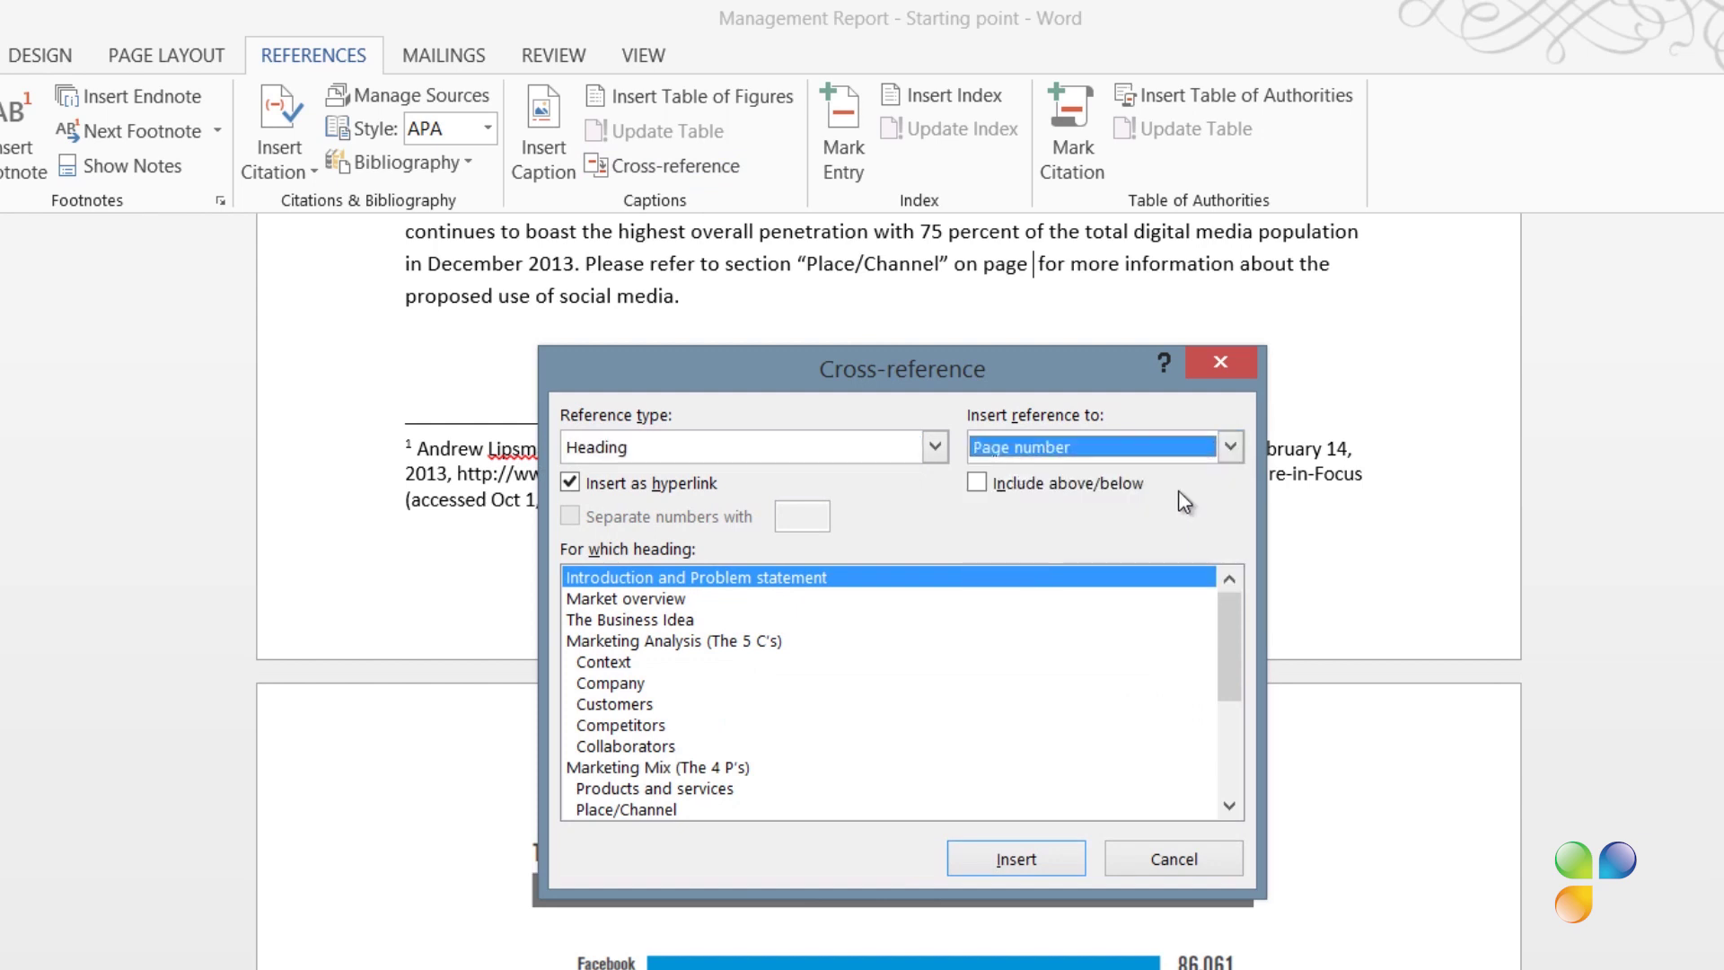
pyautogui.click(673, 810)
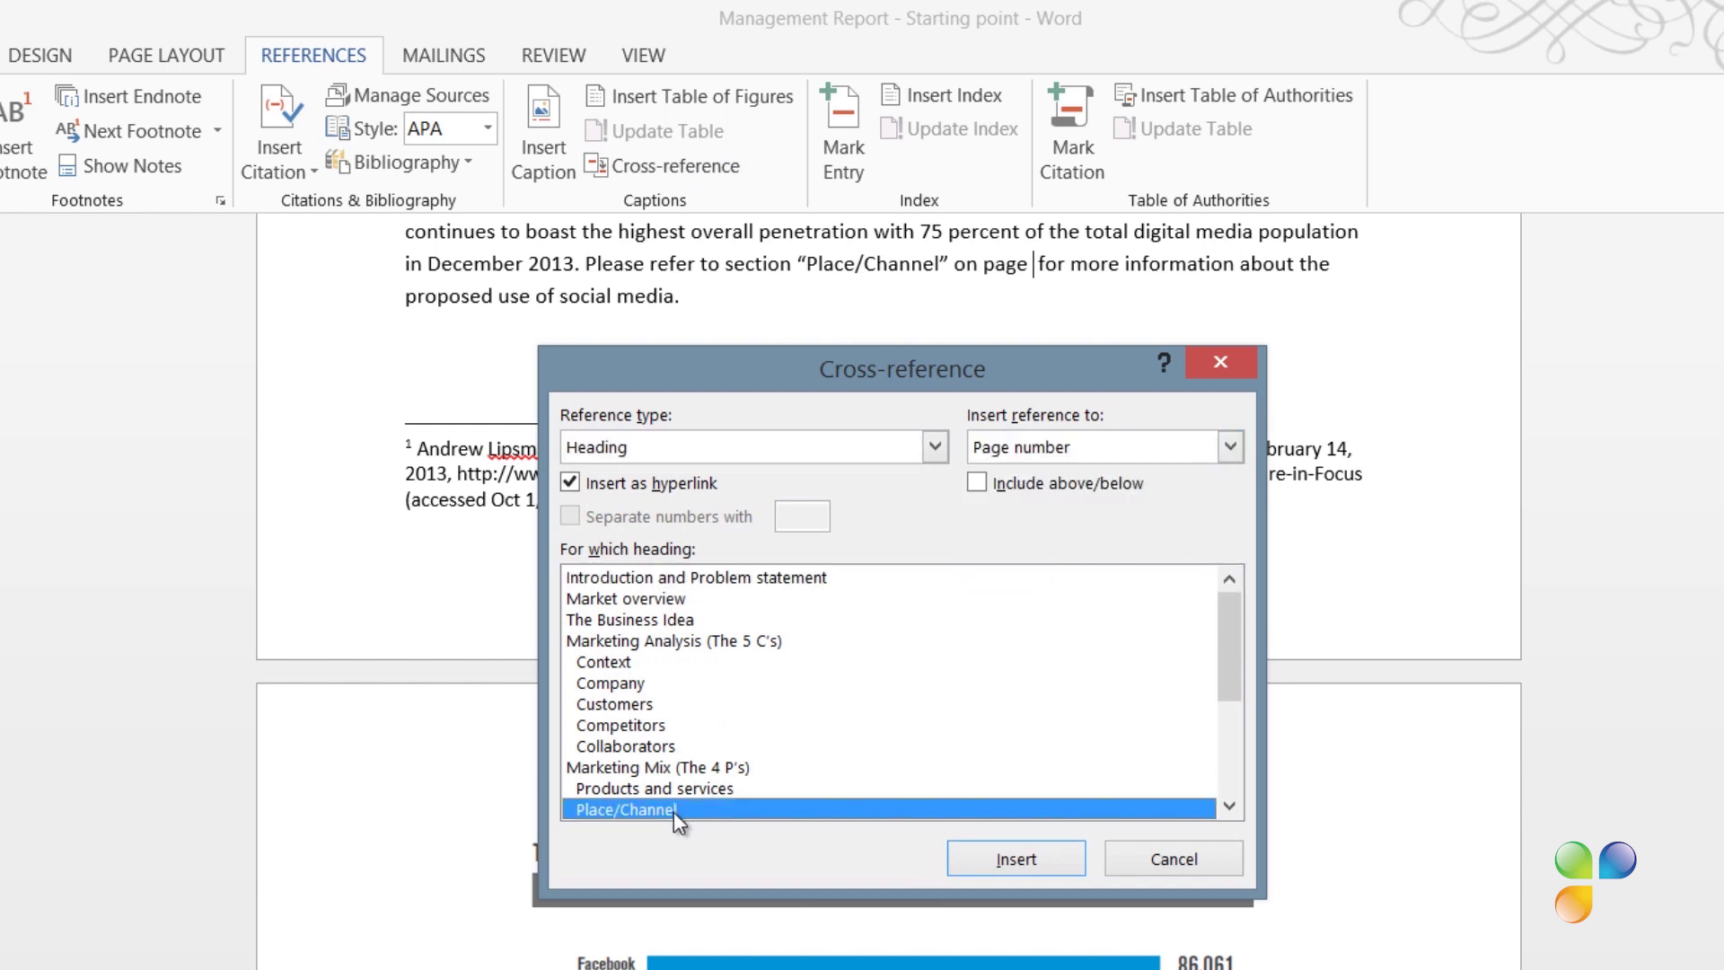
pyautogui.click(1016, 864)
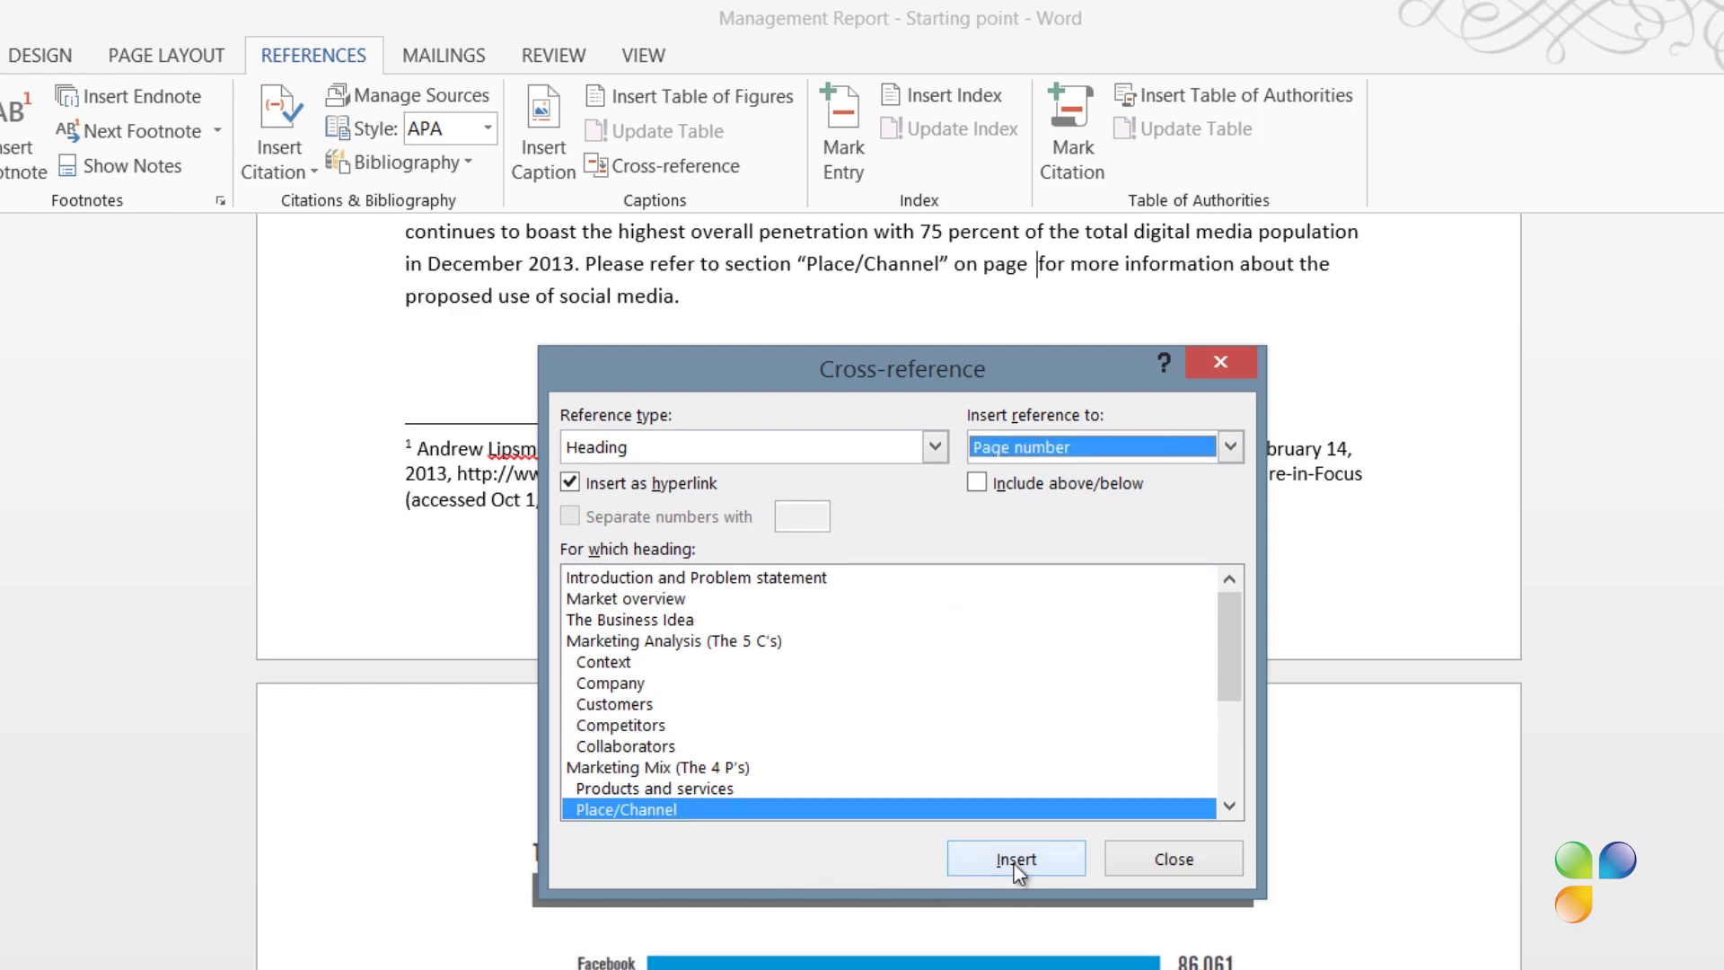
pyautogui.click(1165, 858)
pyautogui.write(',')
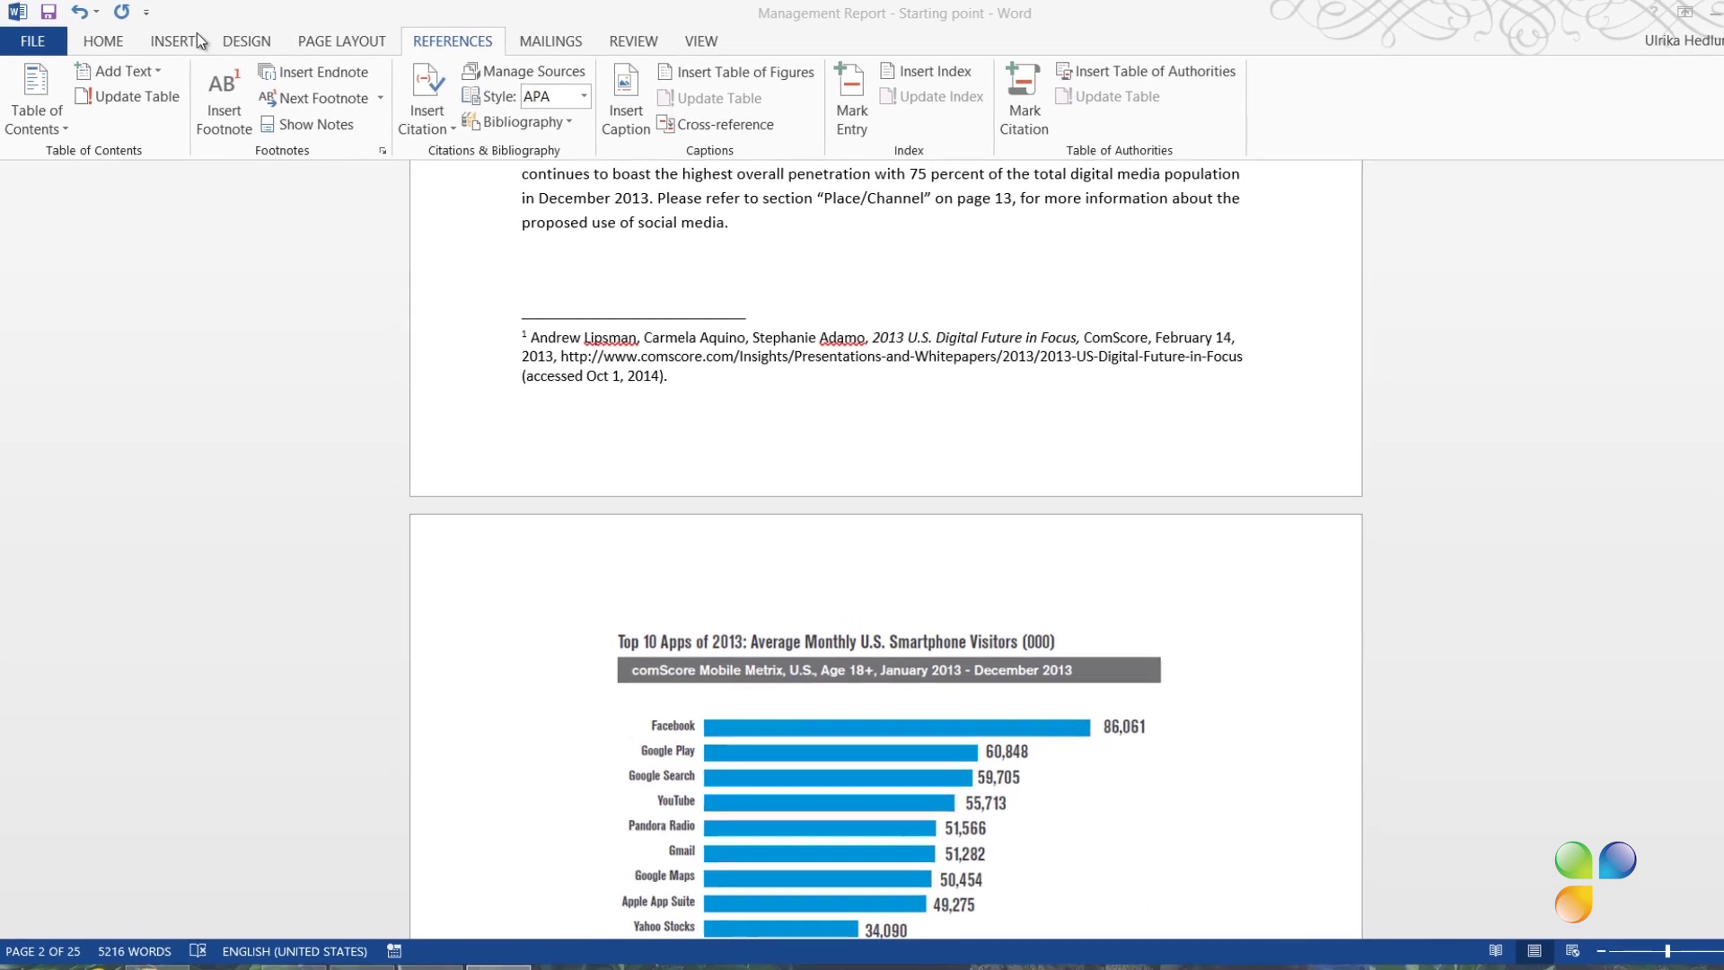
# Step: Add an Accent Bar 2 page number at the bottom of the page, then return to the body text
pyautogui.click(169, 43)
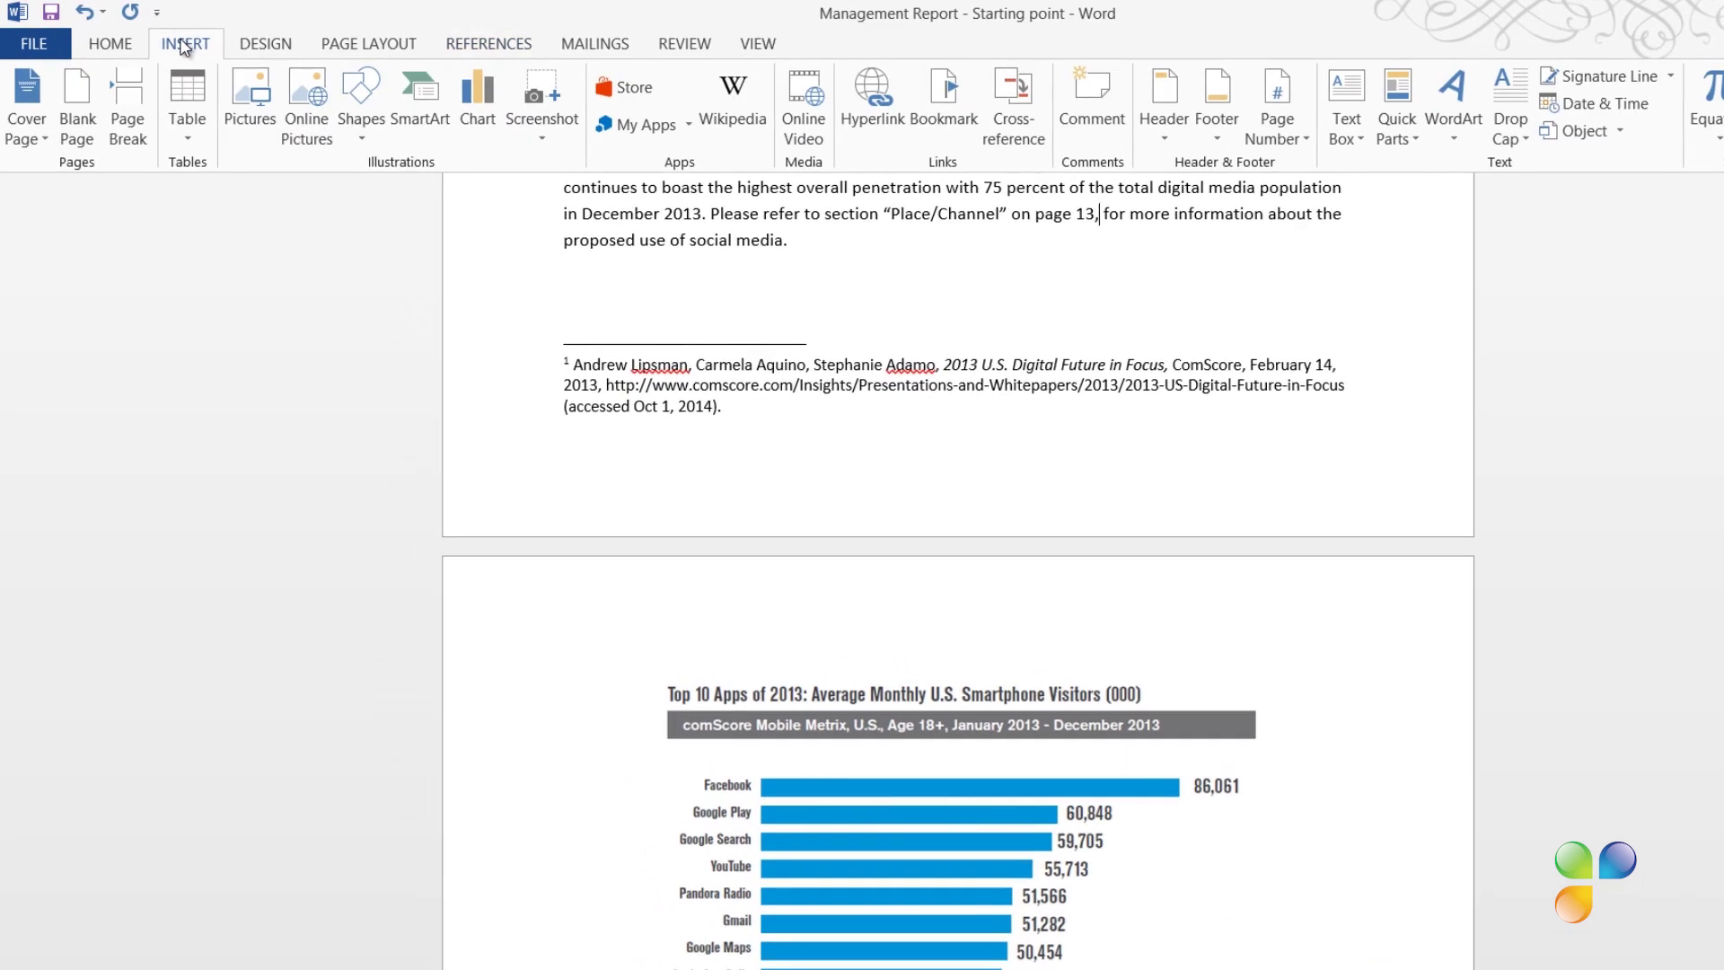
pyautogui.click(1306, 140)
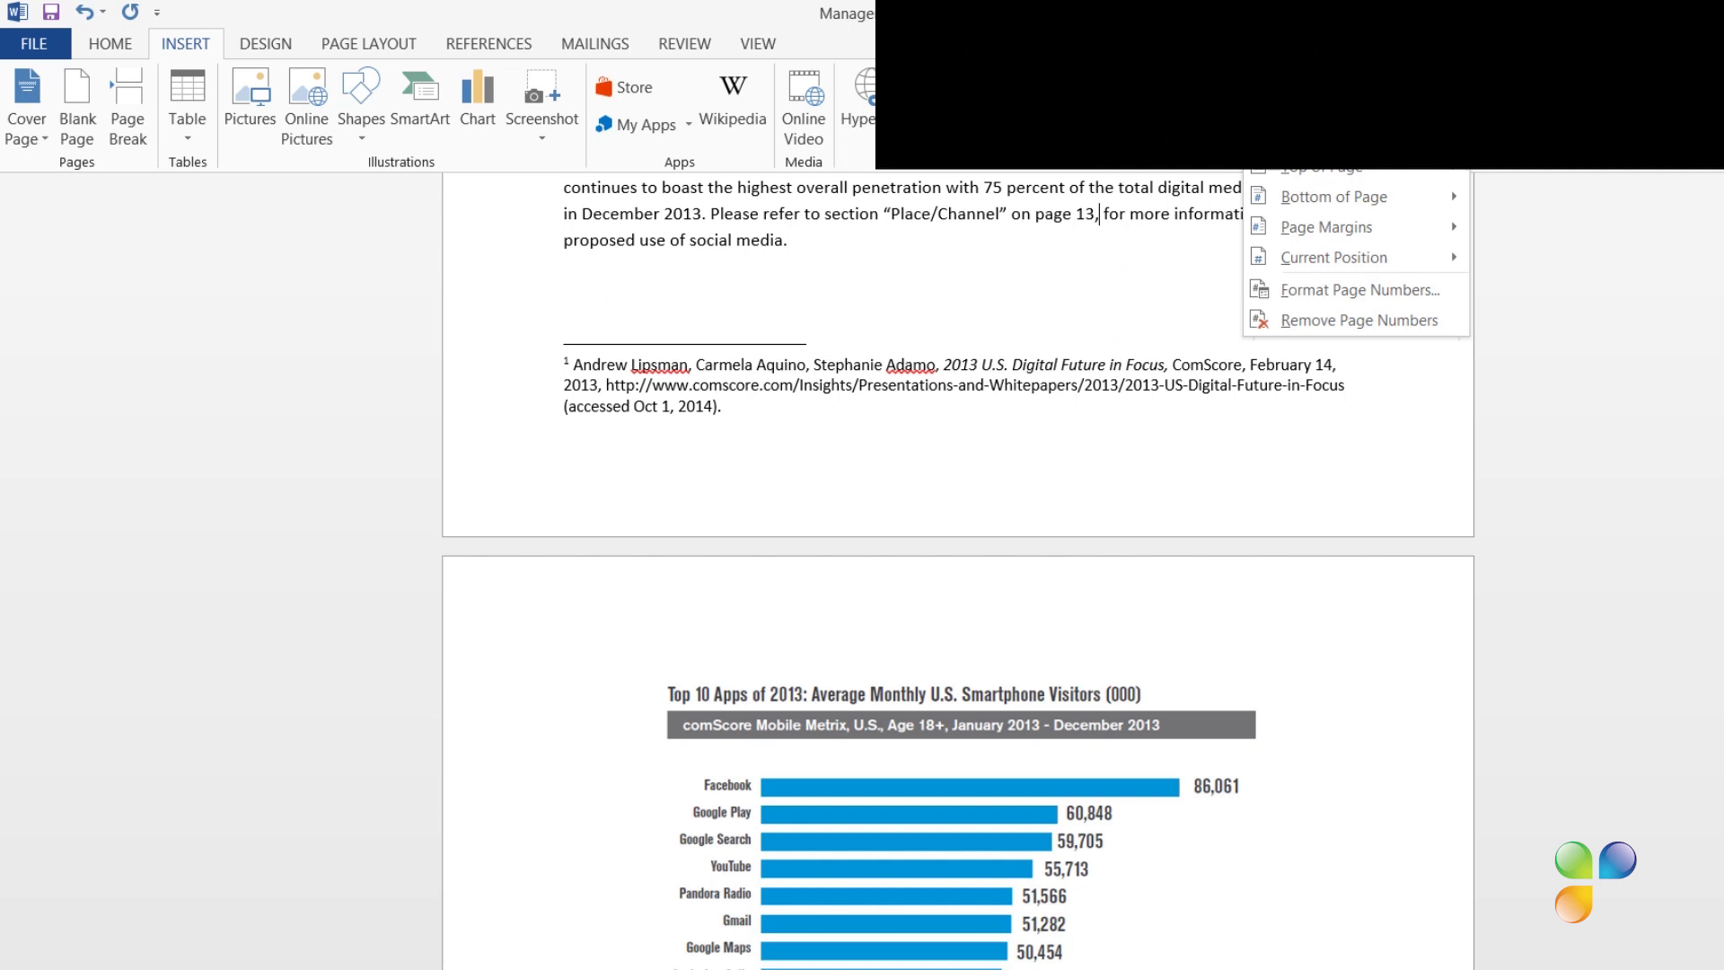
pyautogui.moveTo(1331, 202)
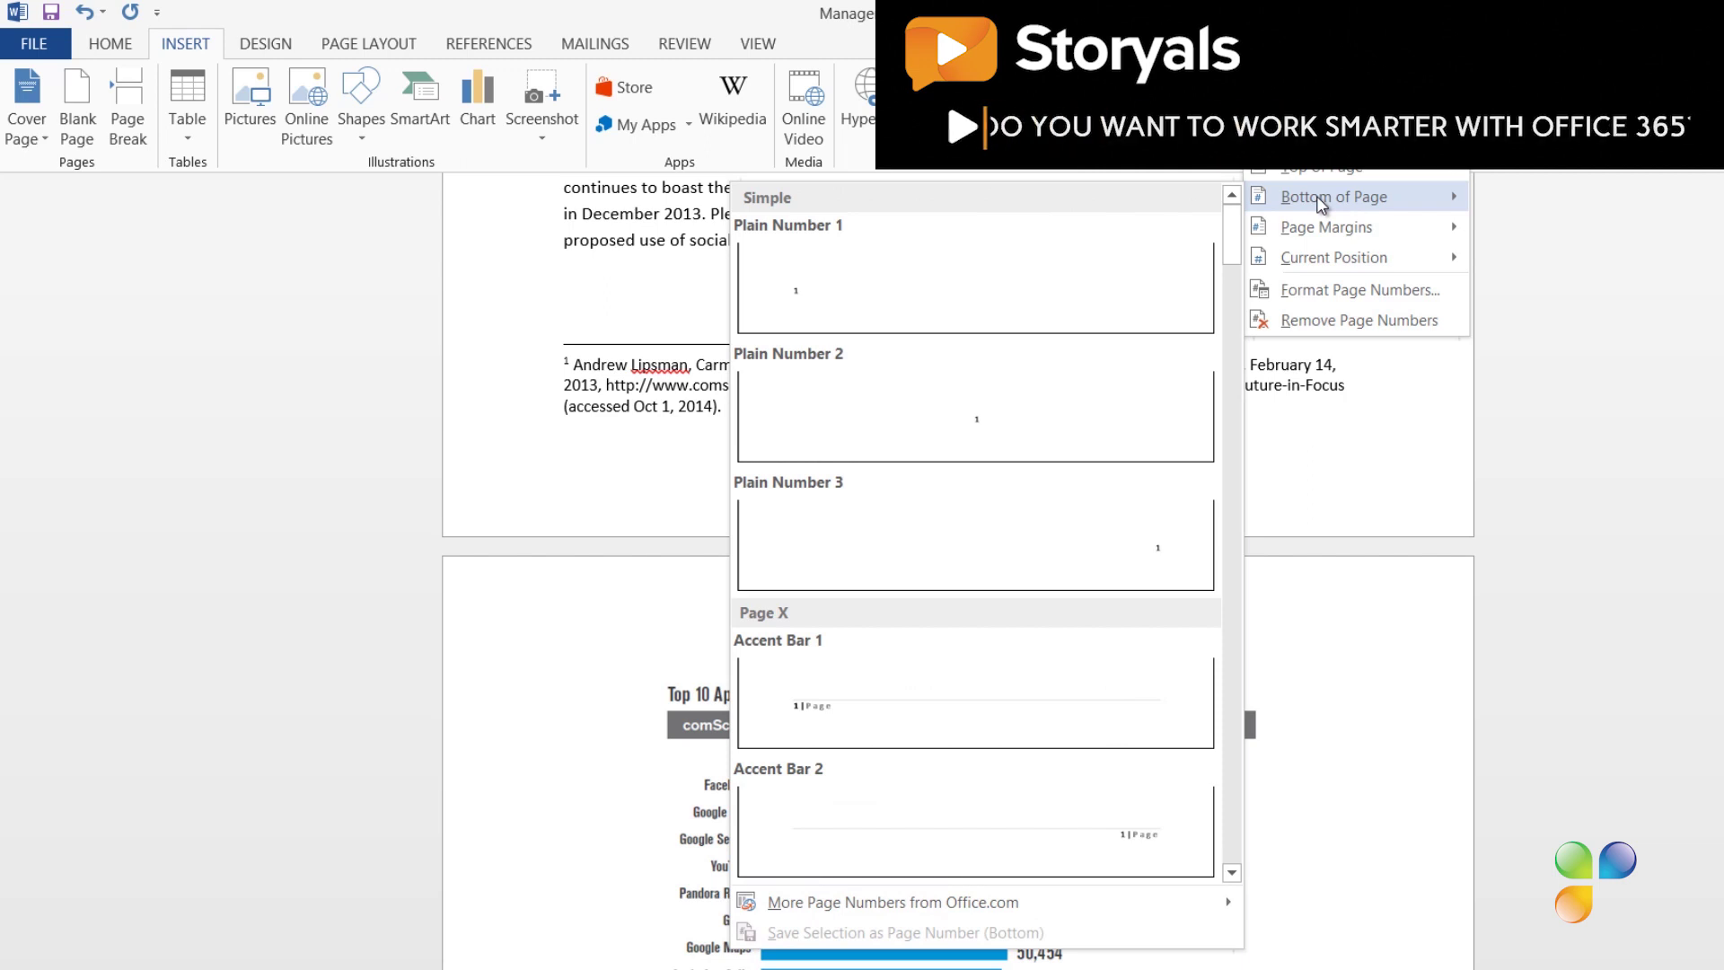
pyautogui.click(986, 825)
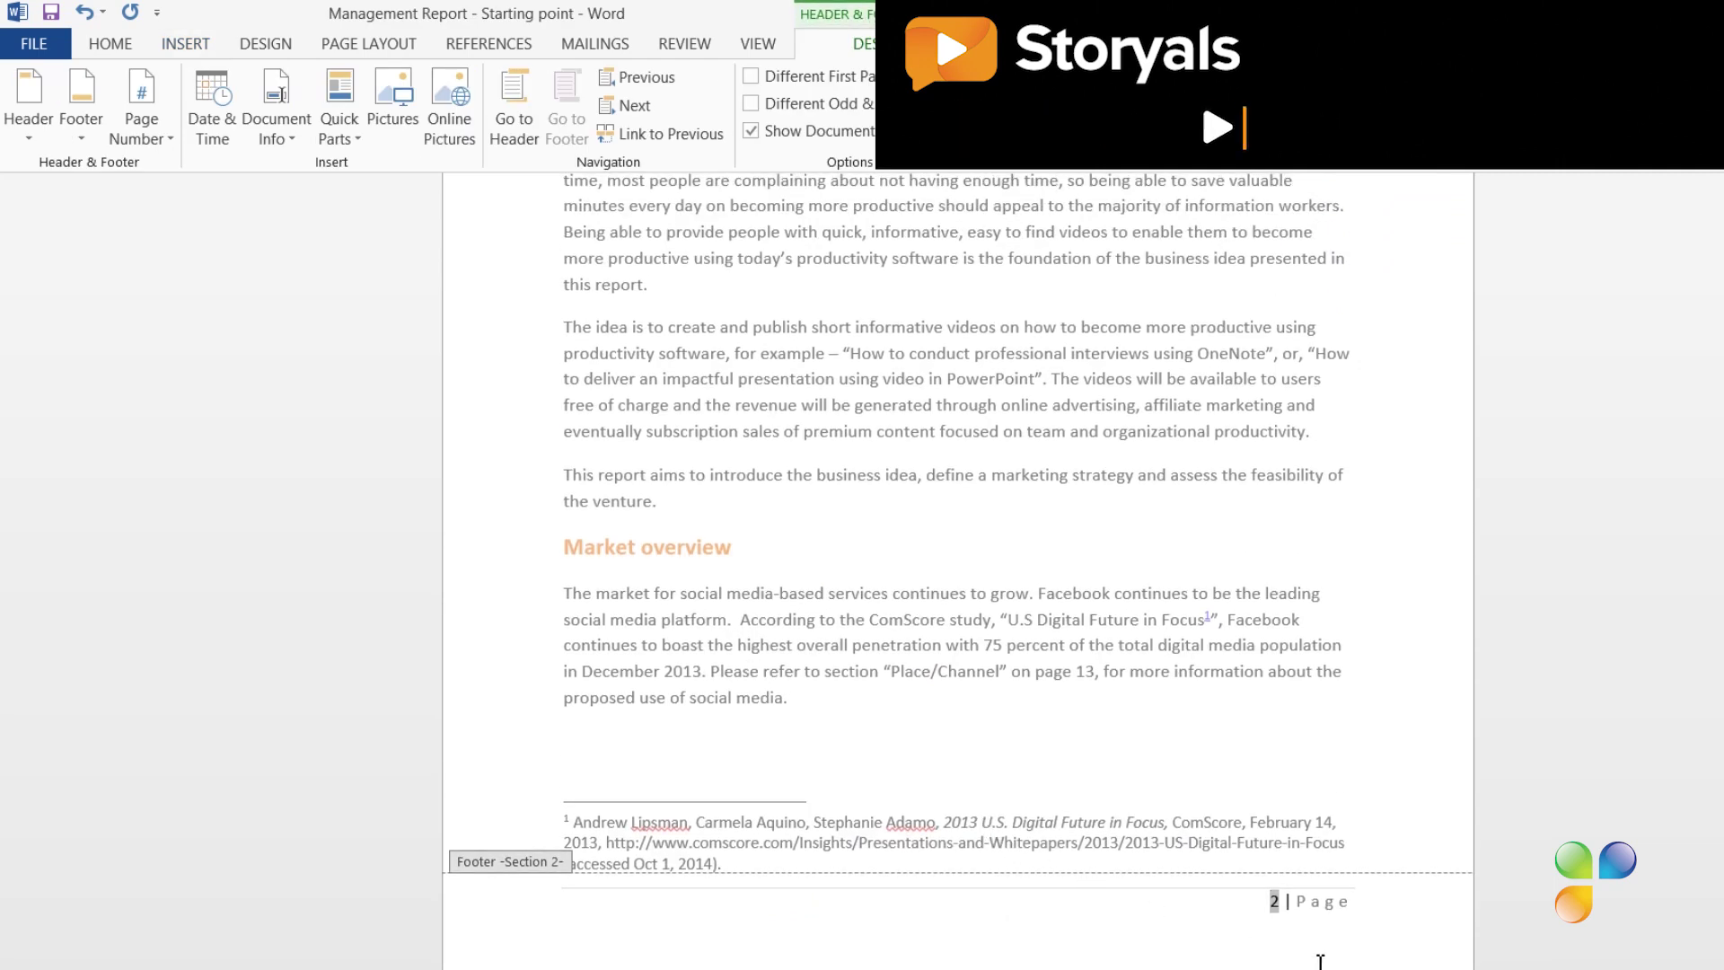
pyautogui.doubleClick(1458, 738)
# Step: Insert the Company property field into the footer and fill it with 'Business Productivity FZ LLC'
pyautogui.scroll(5, 1460, 738)
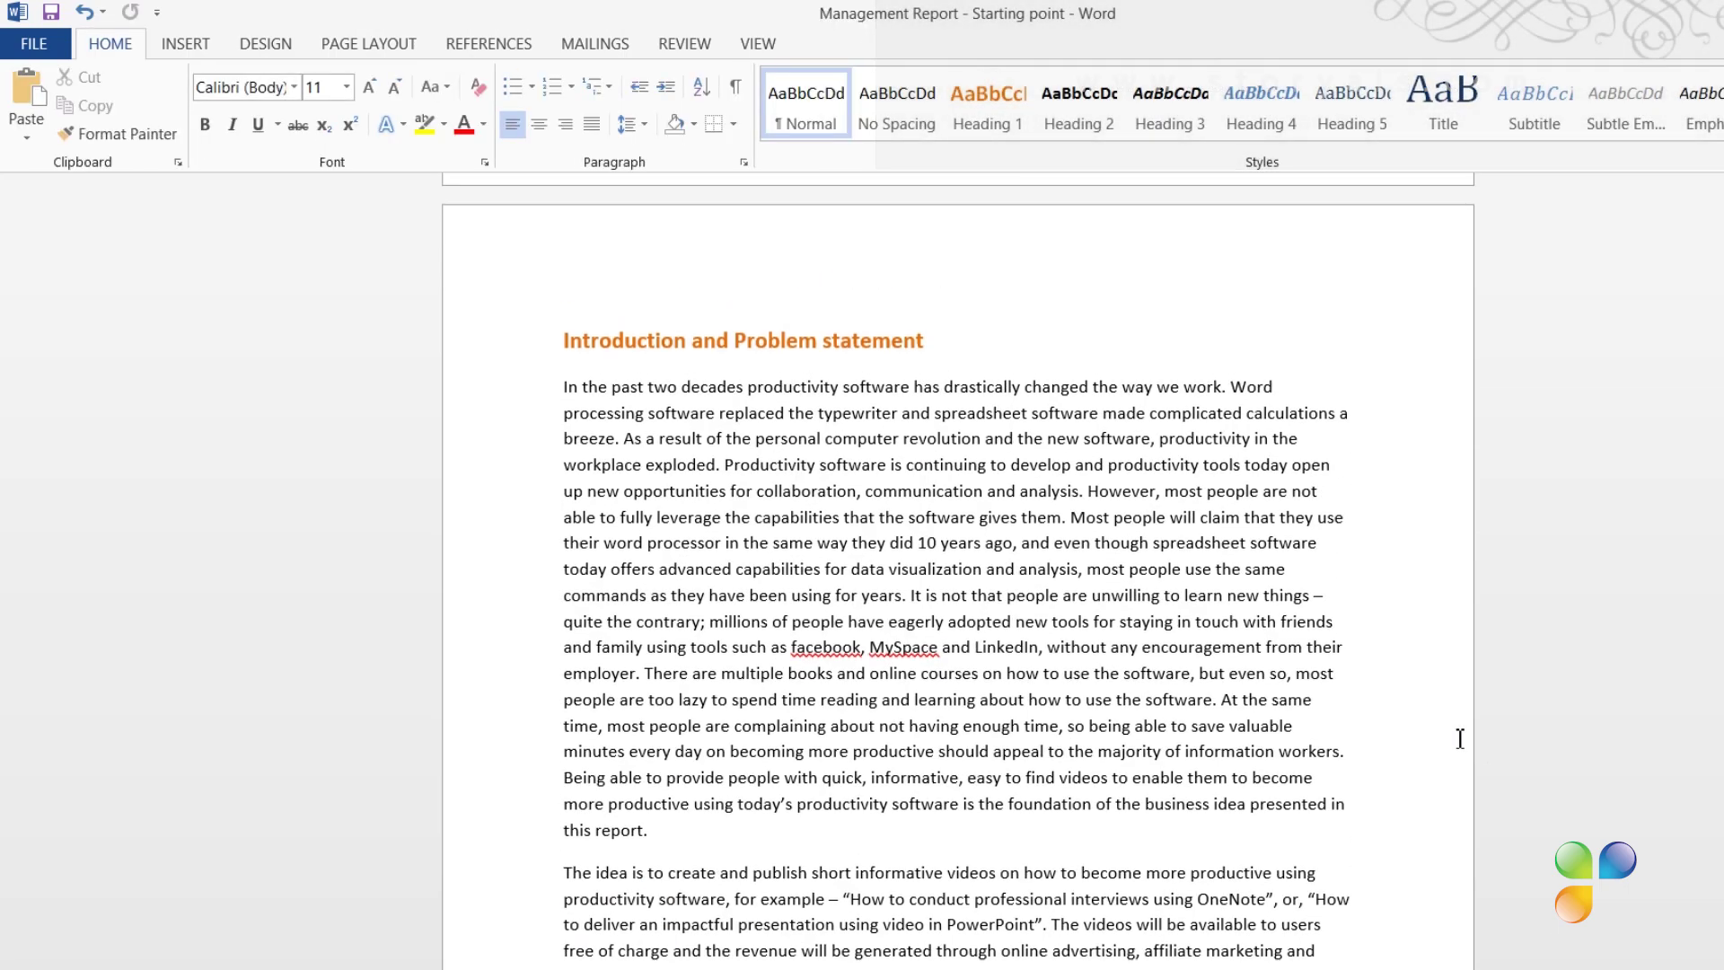
pyautogui.scroll(6, 1459, 738)
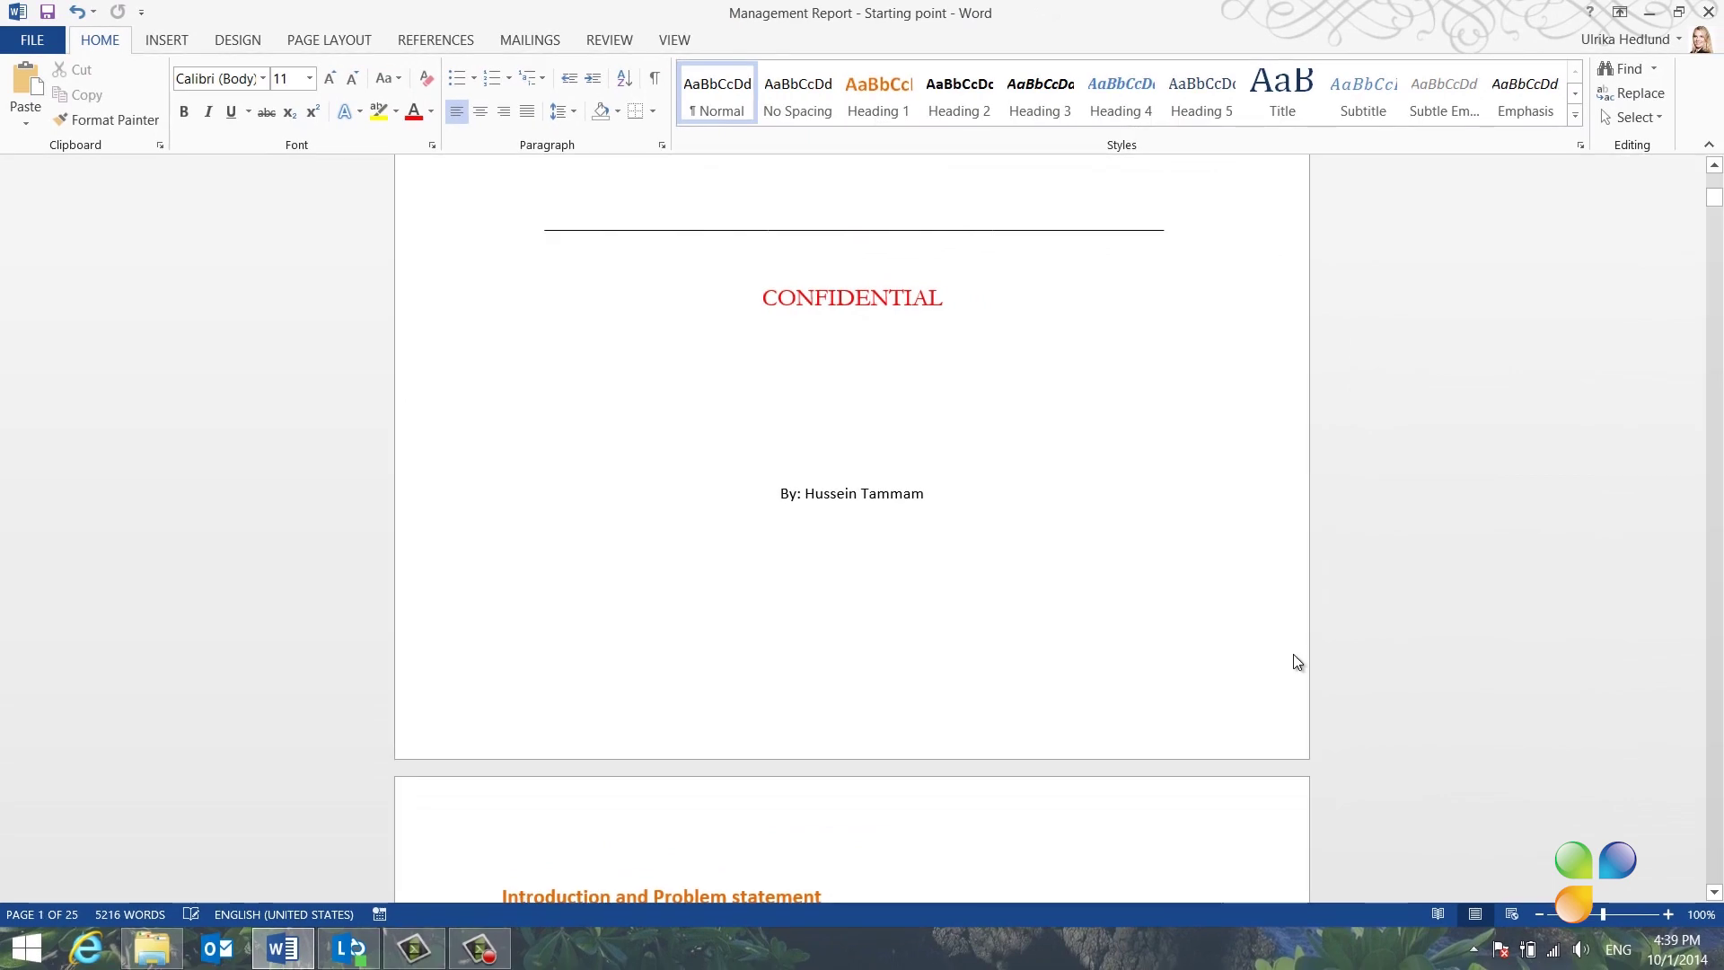
pyautogui.scroll(-12, 1296, 662)
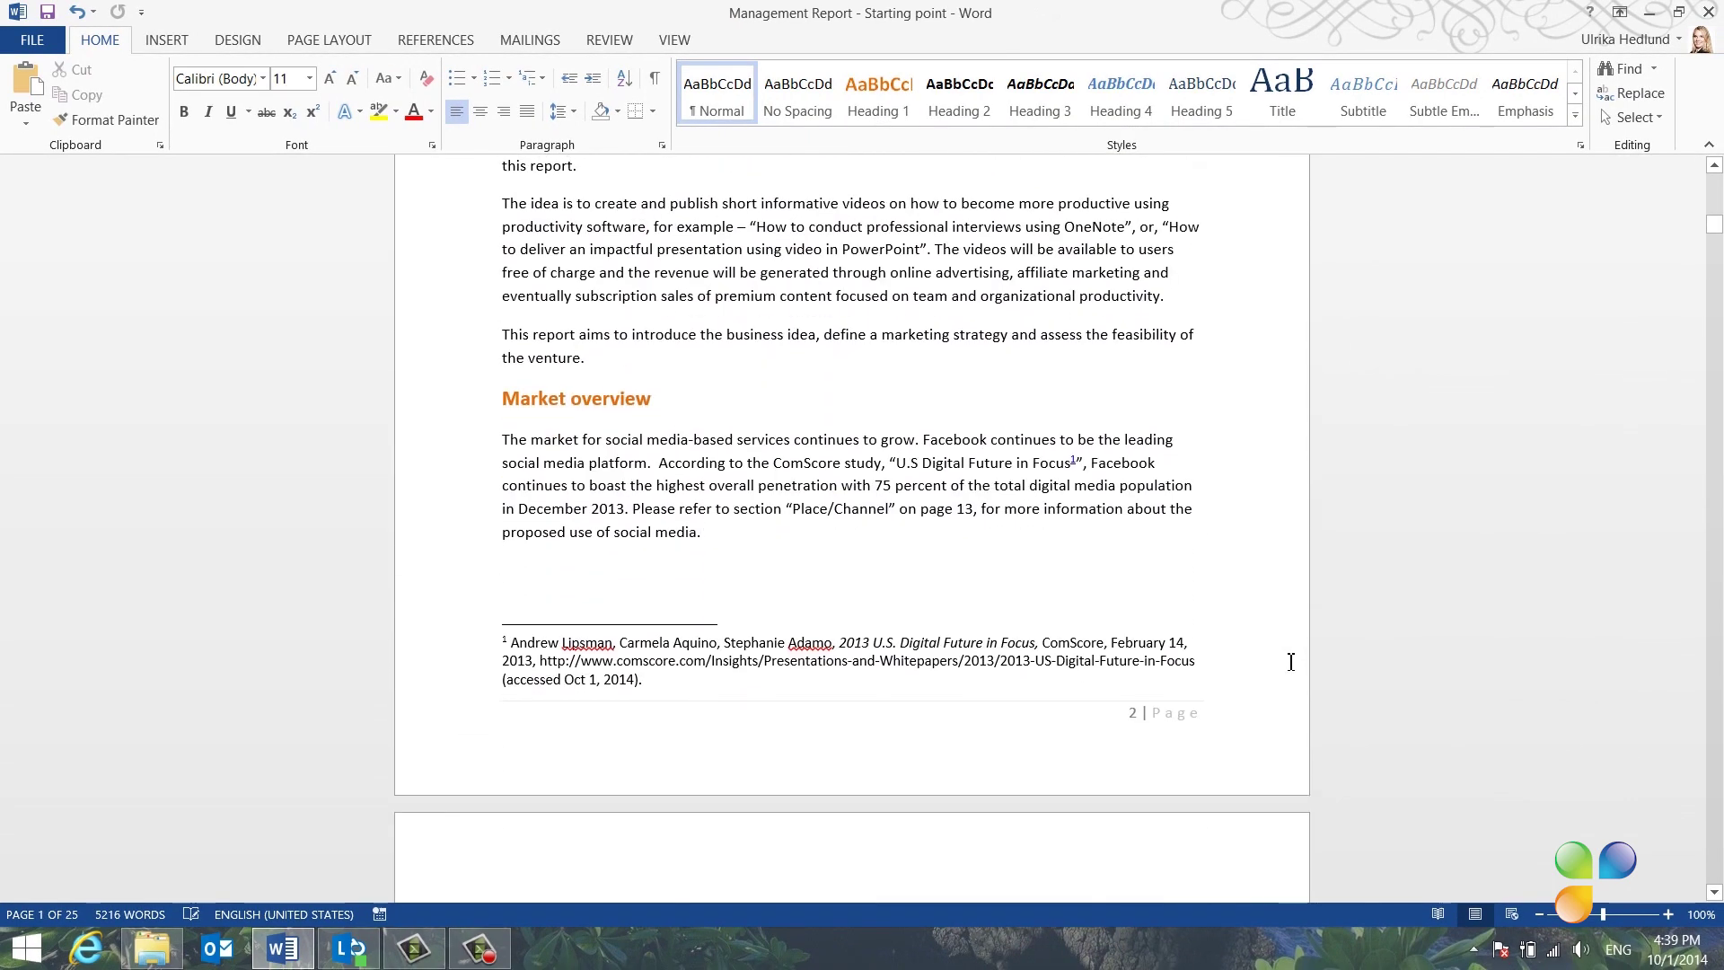
pyautogui.scroll(-2, 1290, 662)
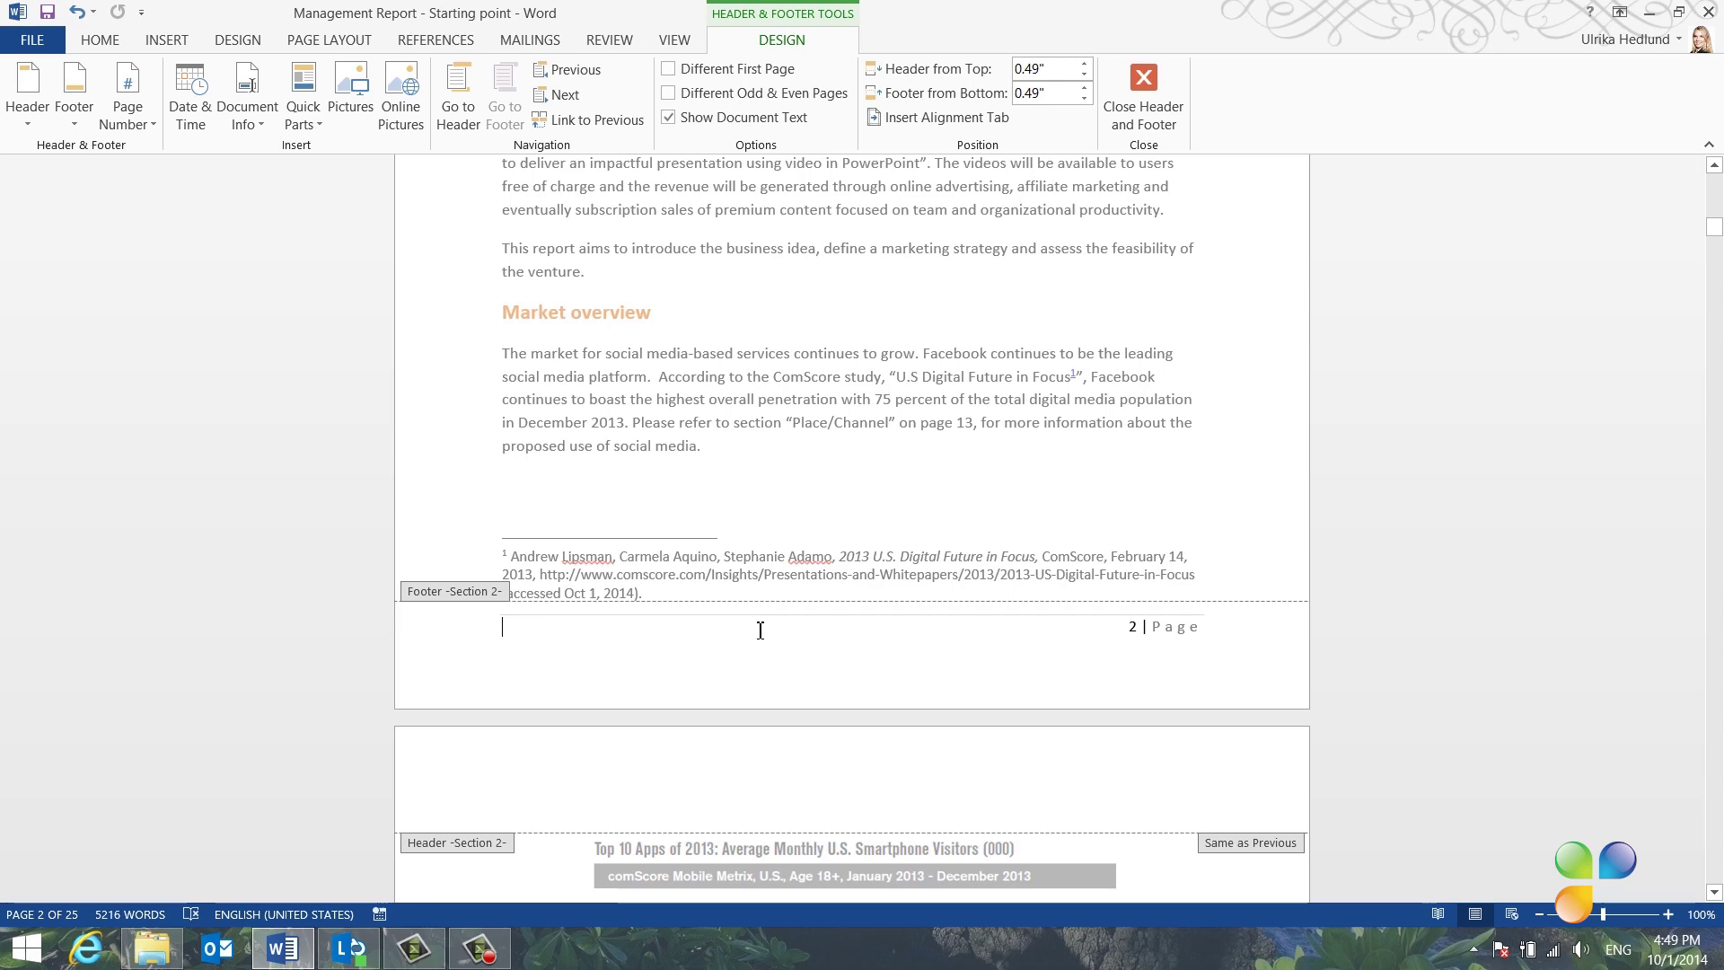
pyautogui.click(247, 112)
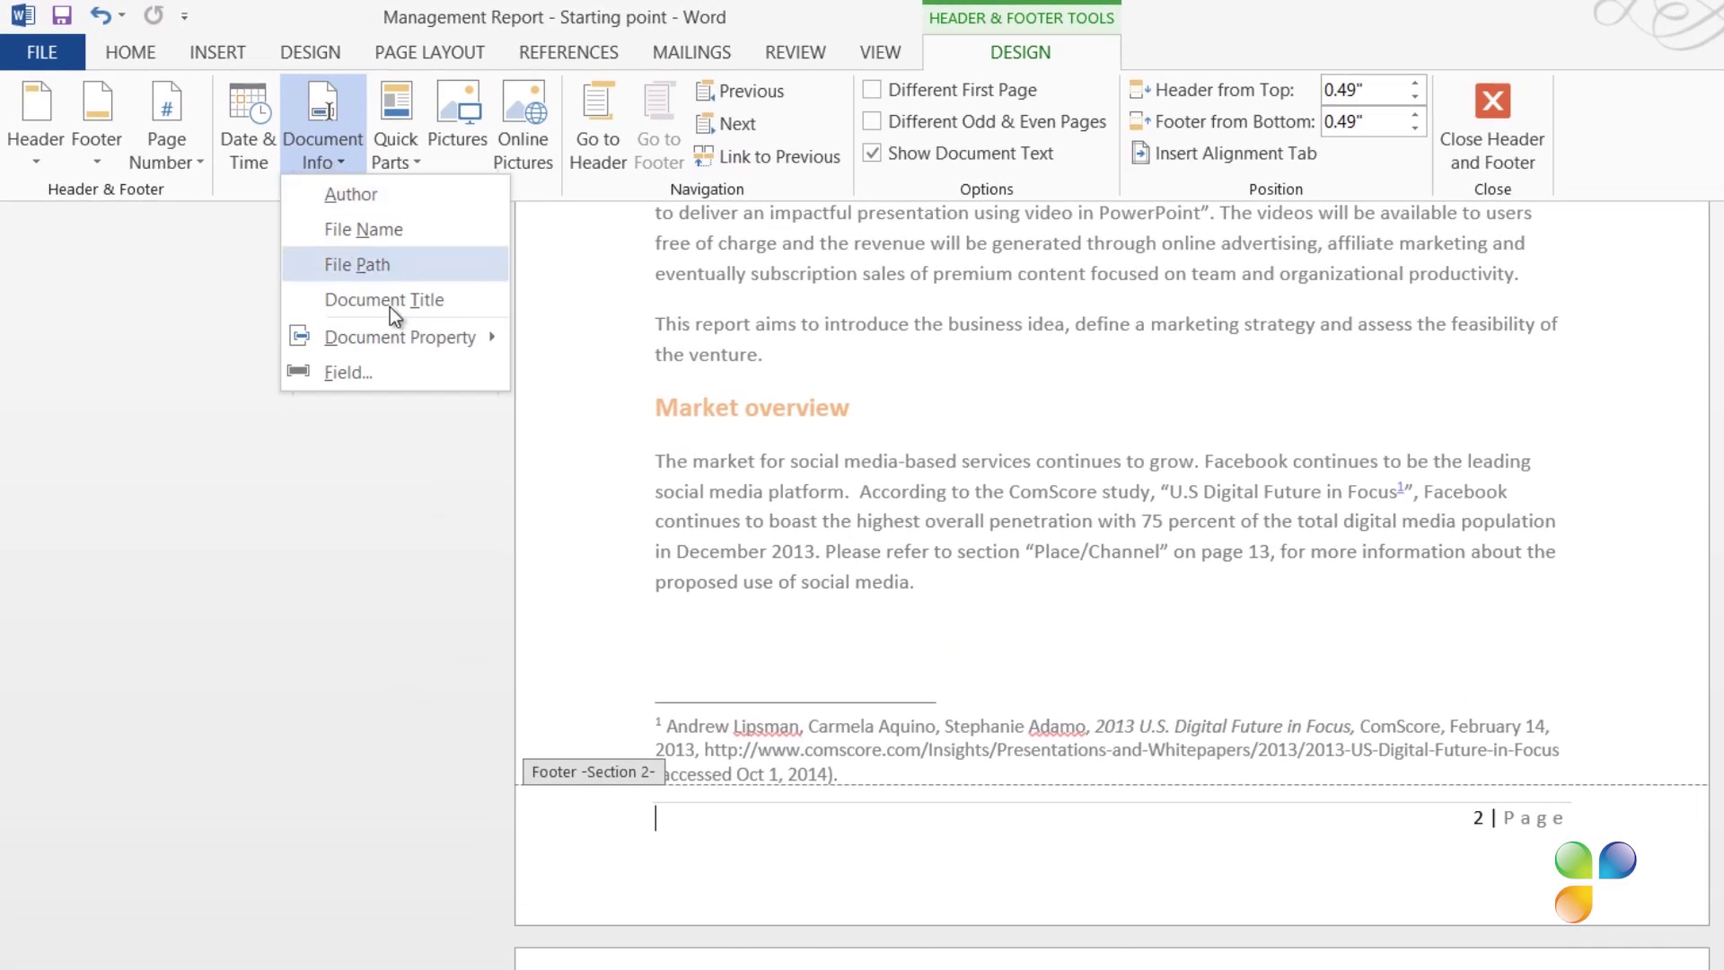
pyautogui.moveTo(399, 332)
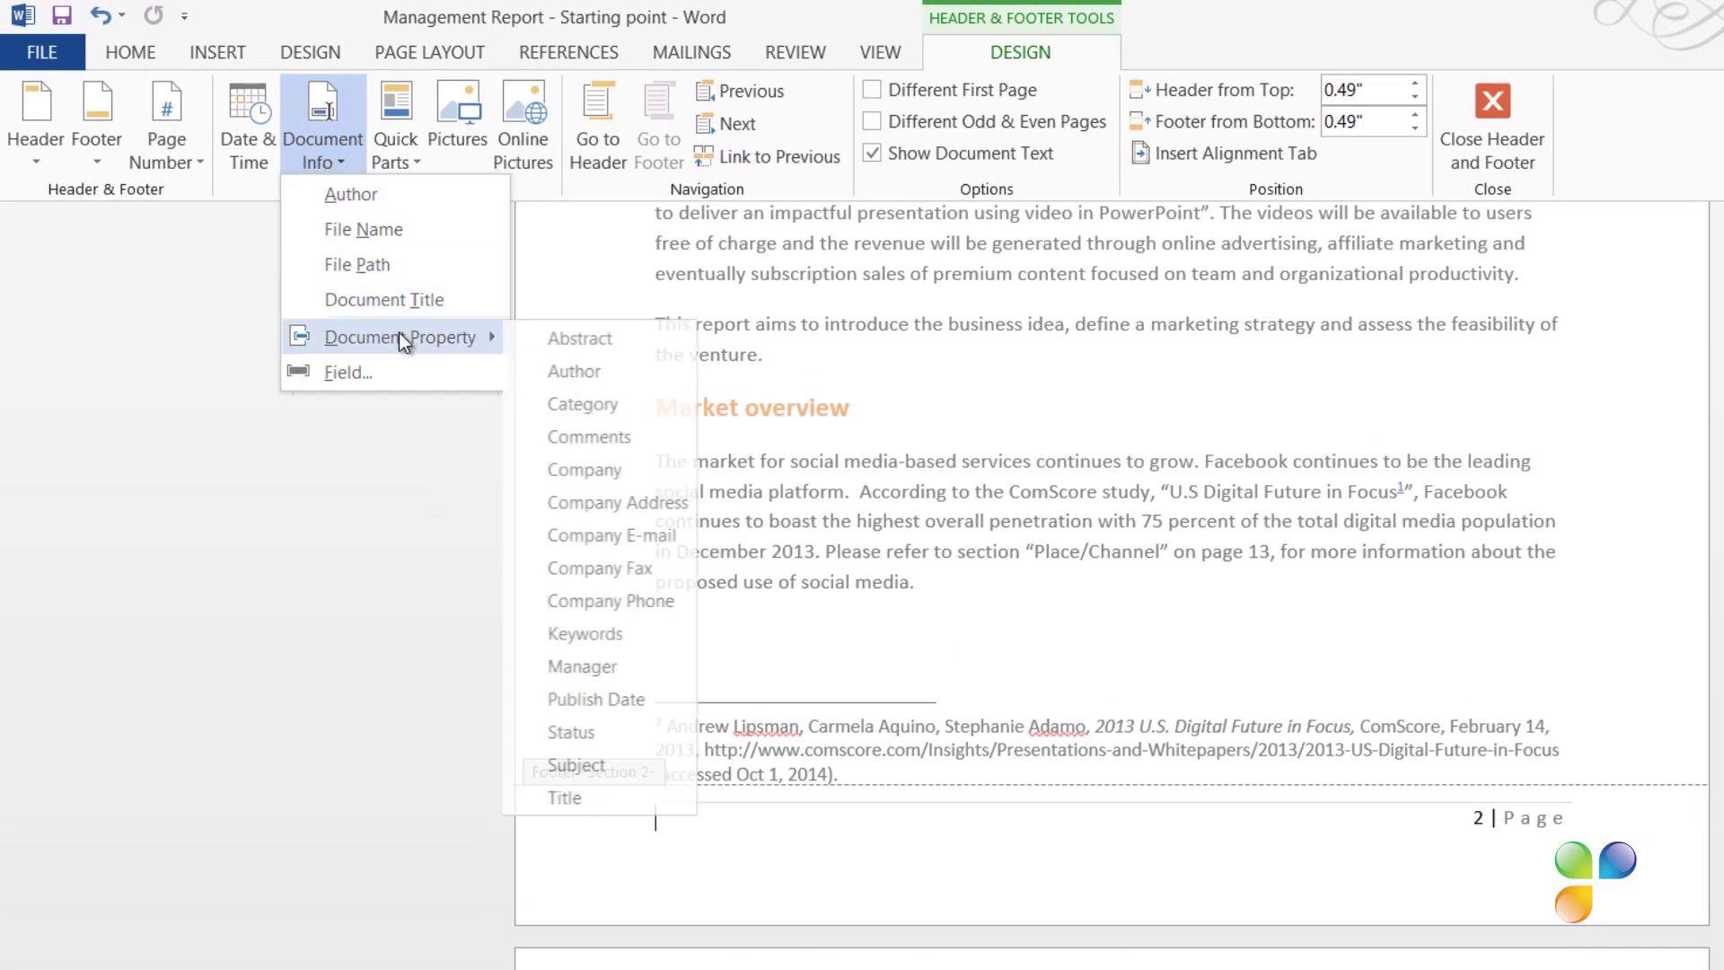
pyautogui.click(565, 468)
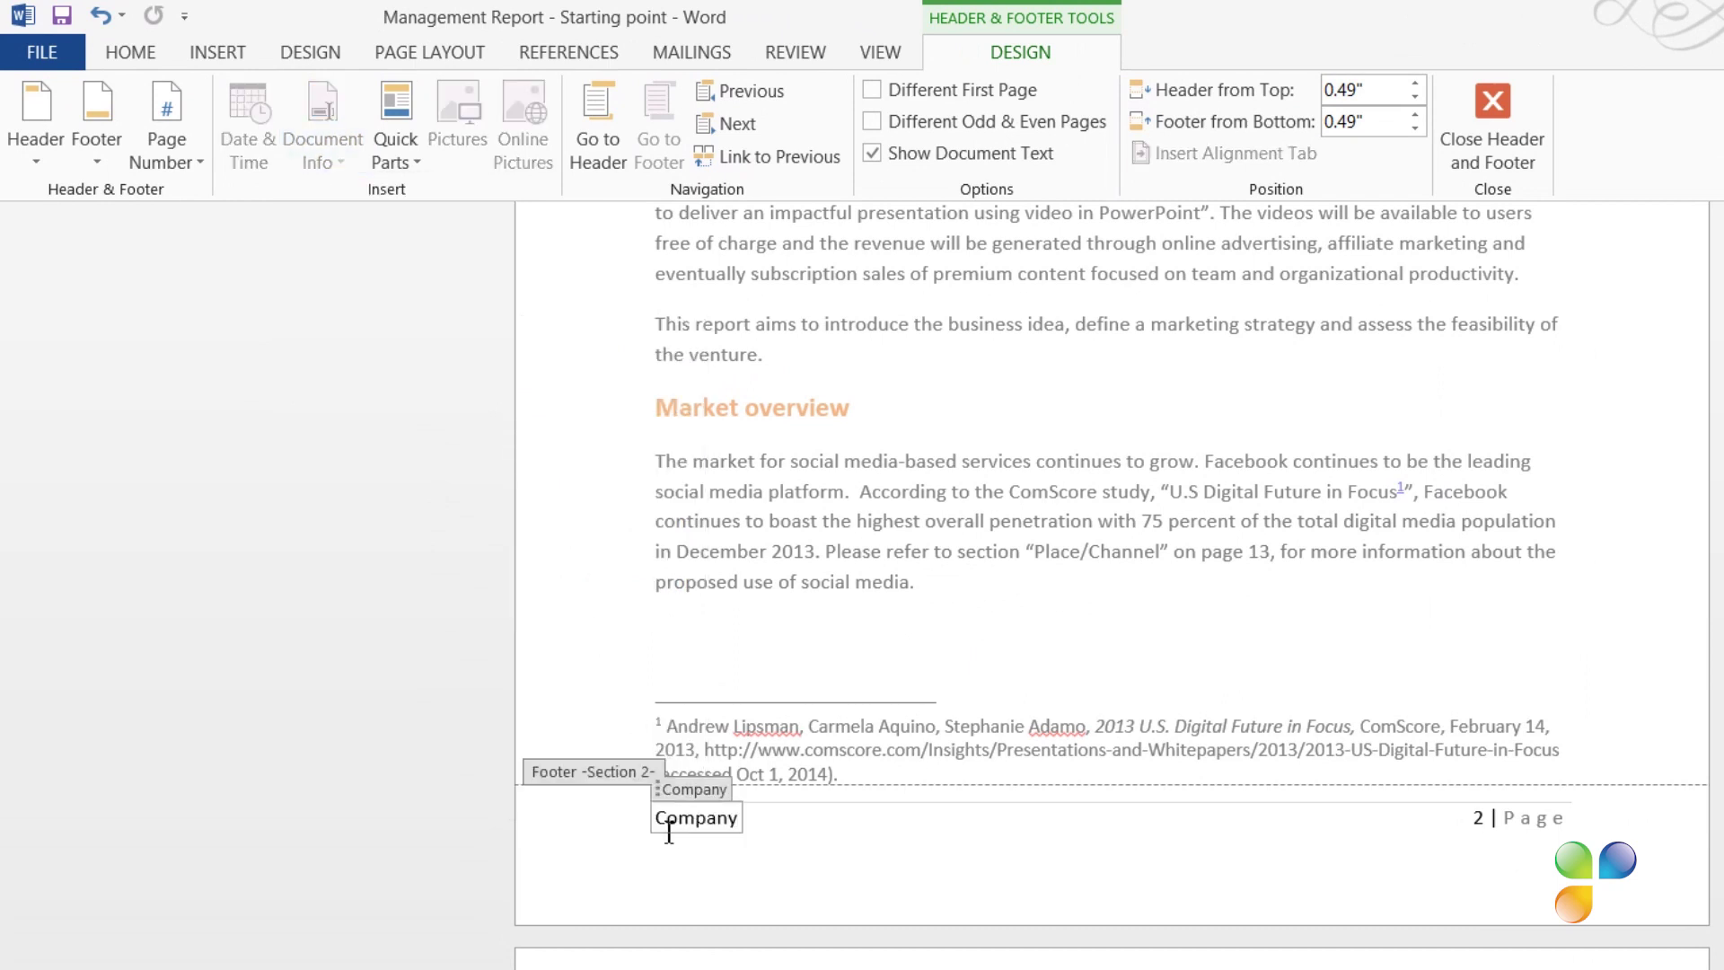
pyautogui.write('Business Productivity FZ LLC')
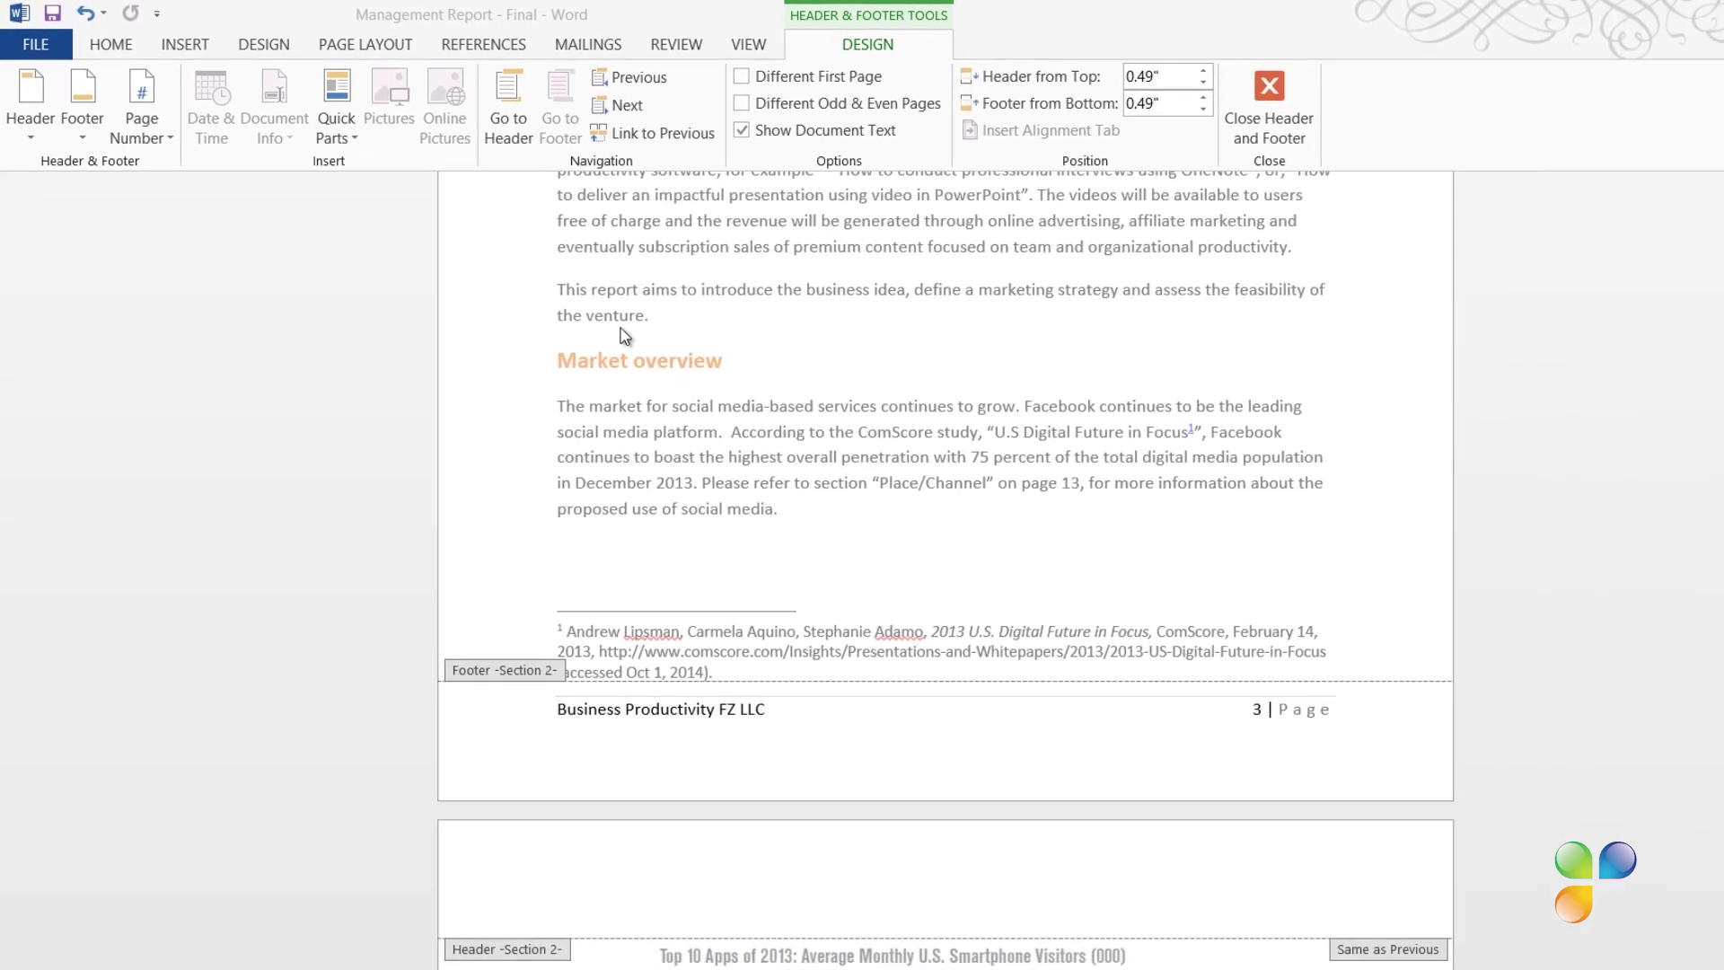
# Step: Review all document properties, then add the document Title field to the footer
pyautogui.click(35, 44)
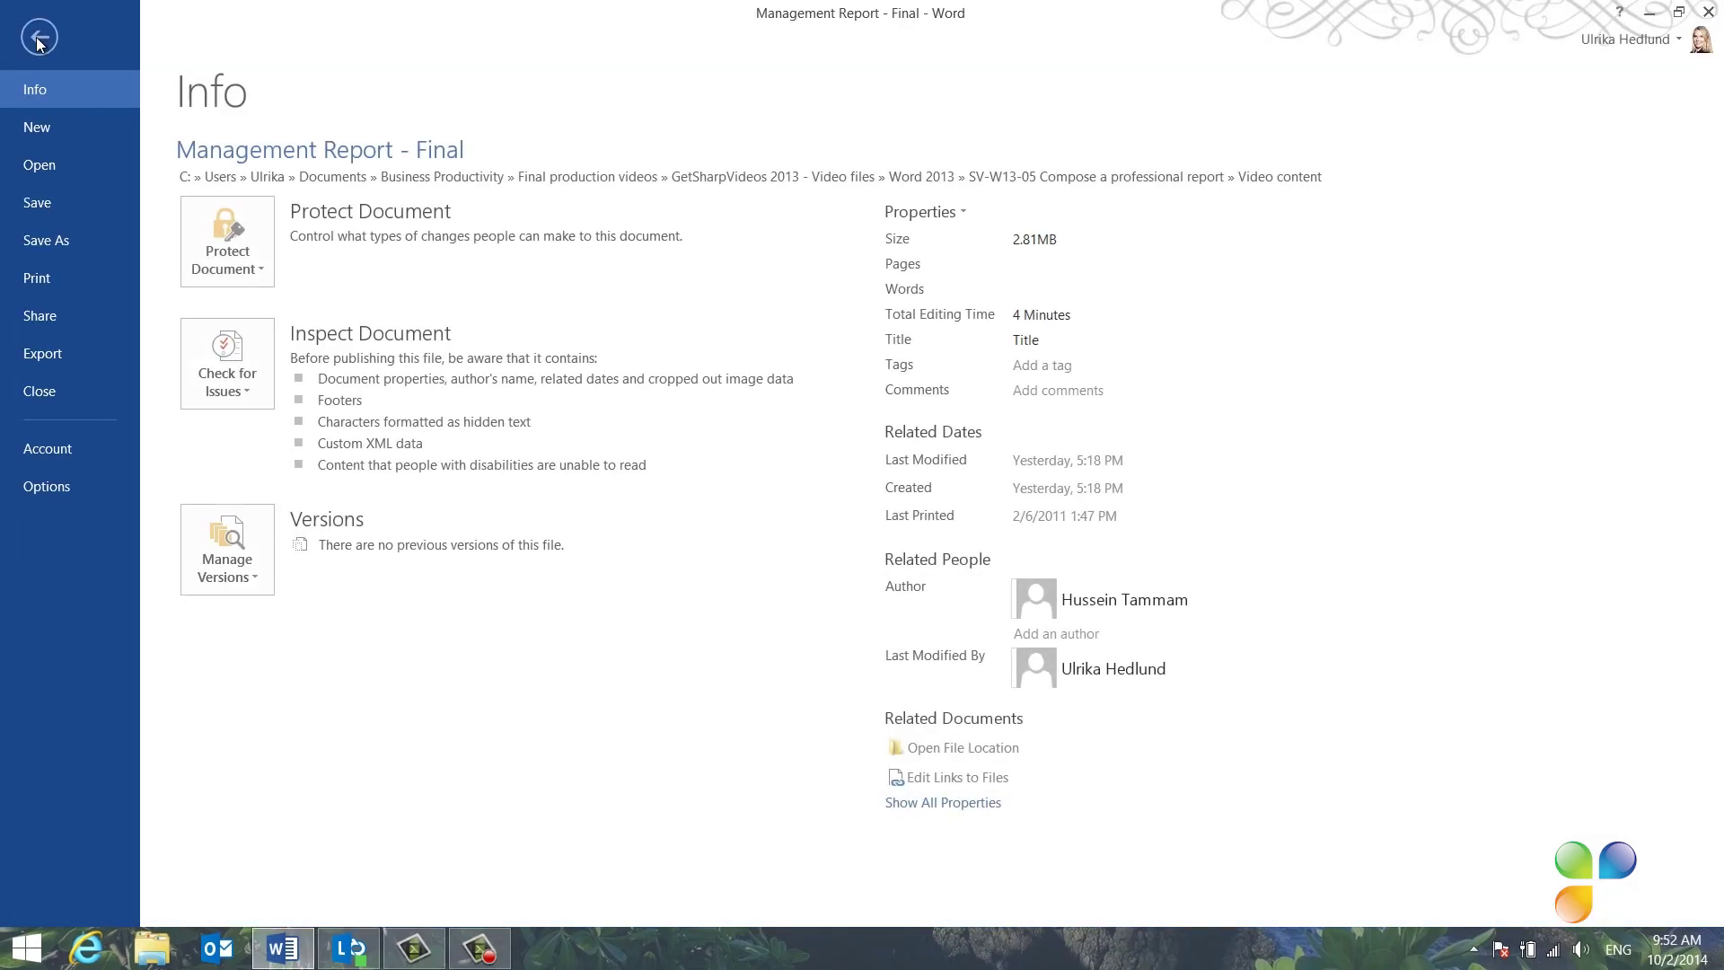
pyautogui.click(991, 803)
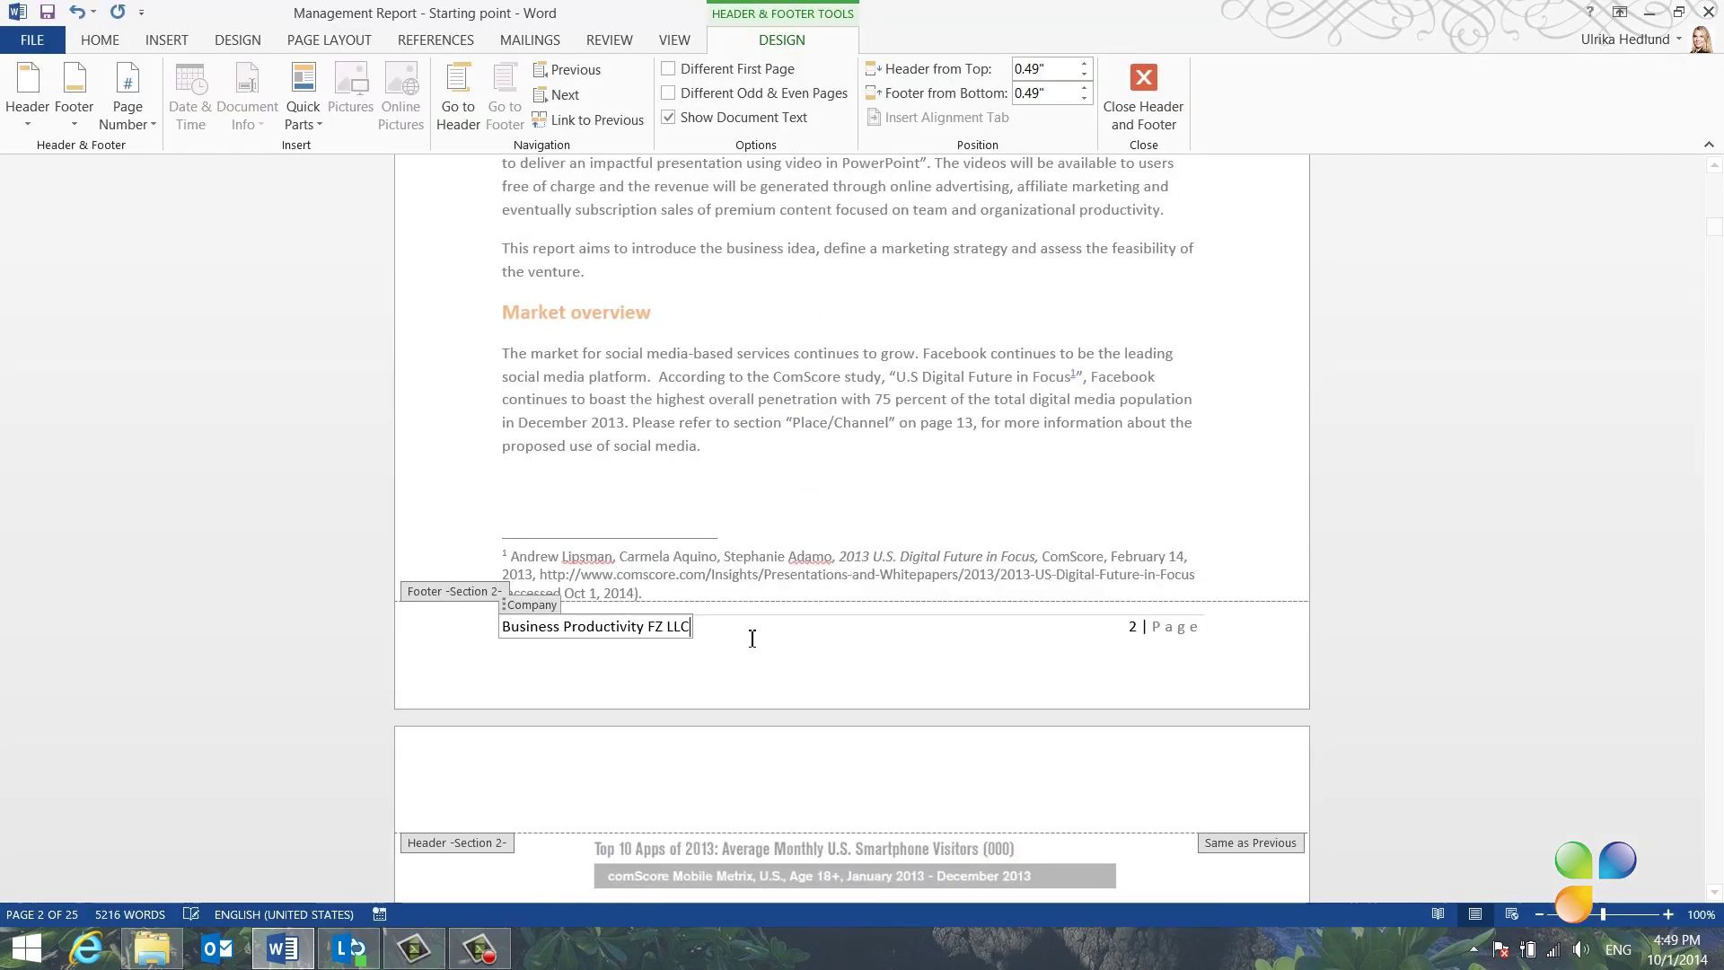
pyautogui.click(844, 631)
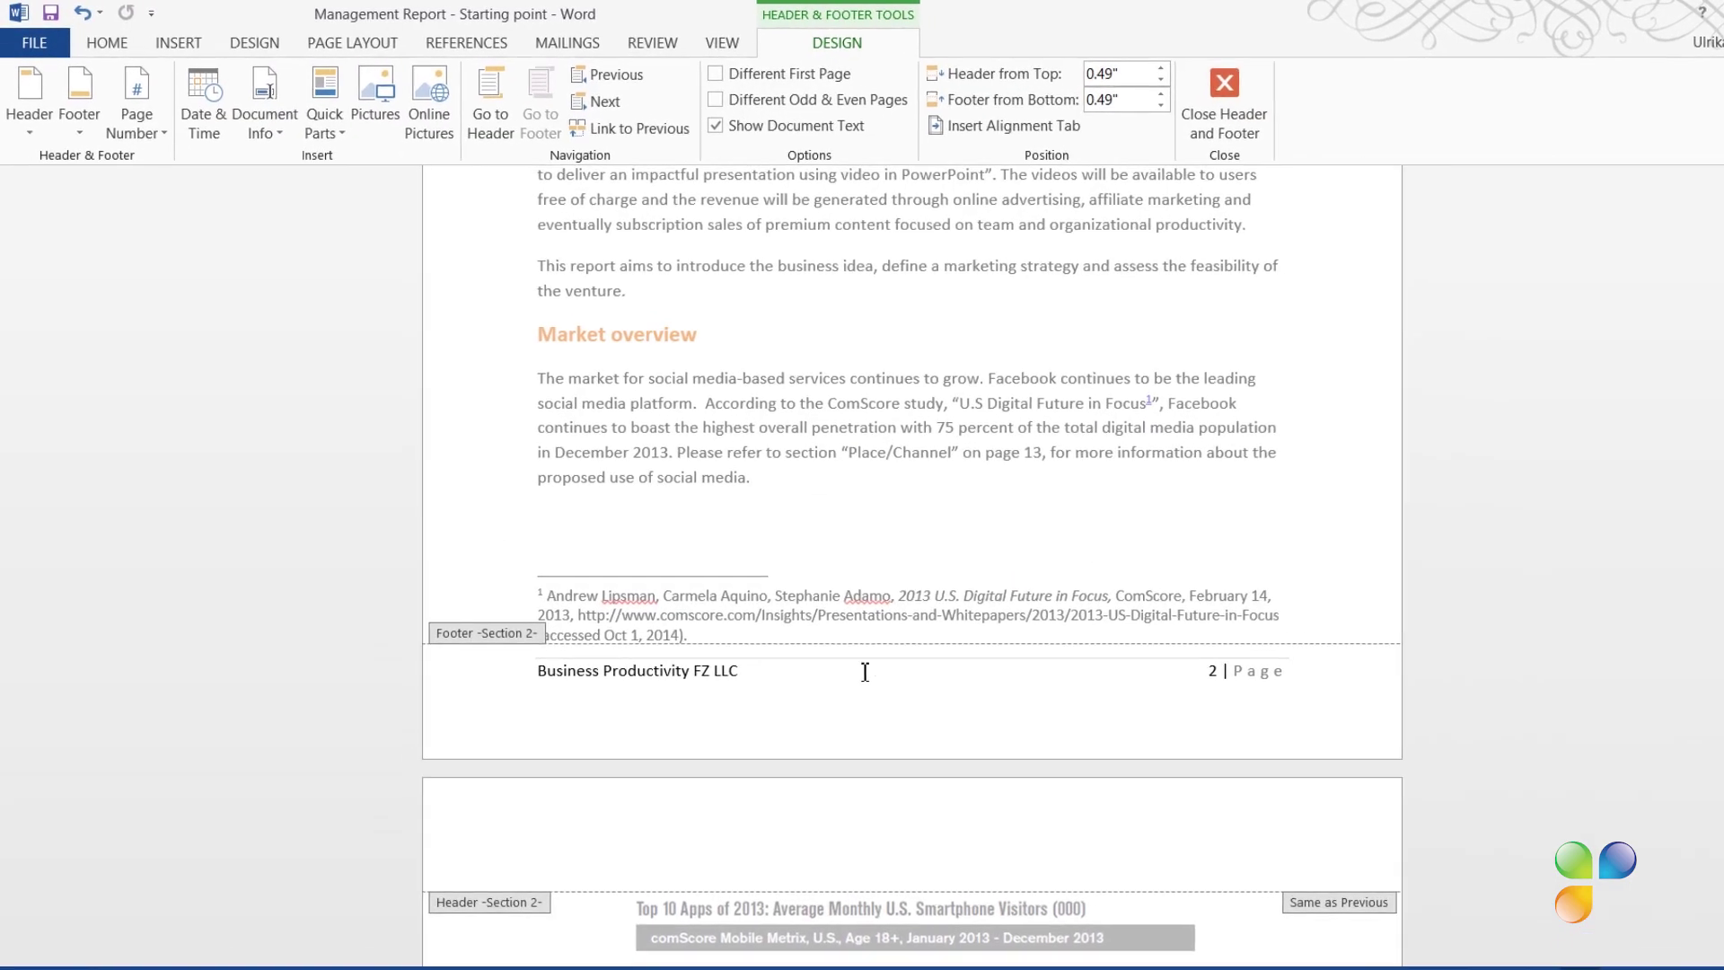
pyautogui.click(258, 135)
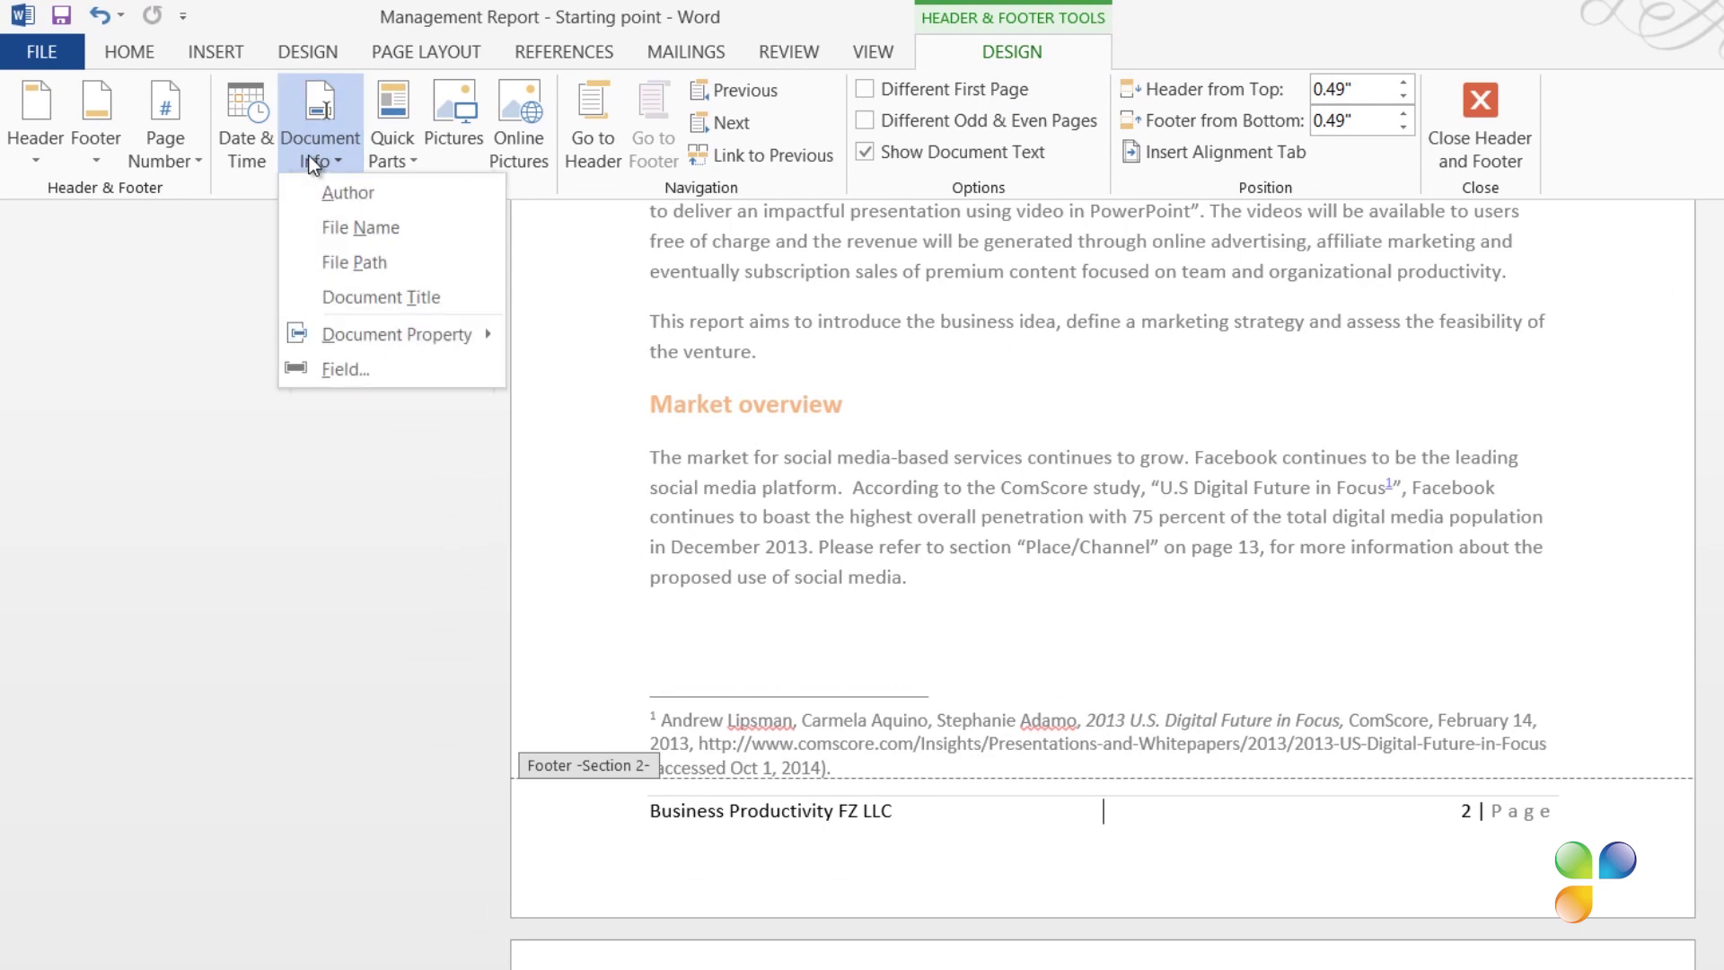
pyautogui.click(361, 296)
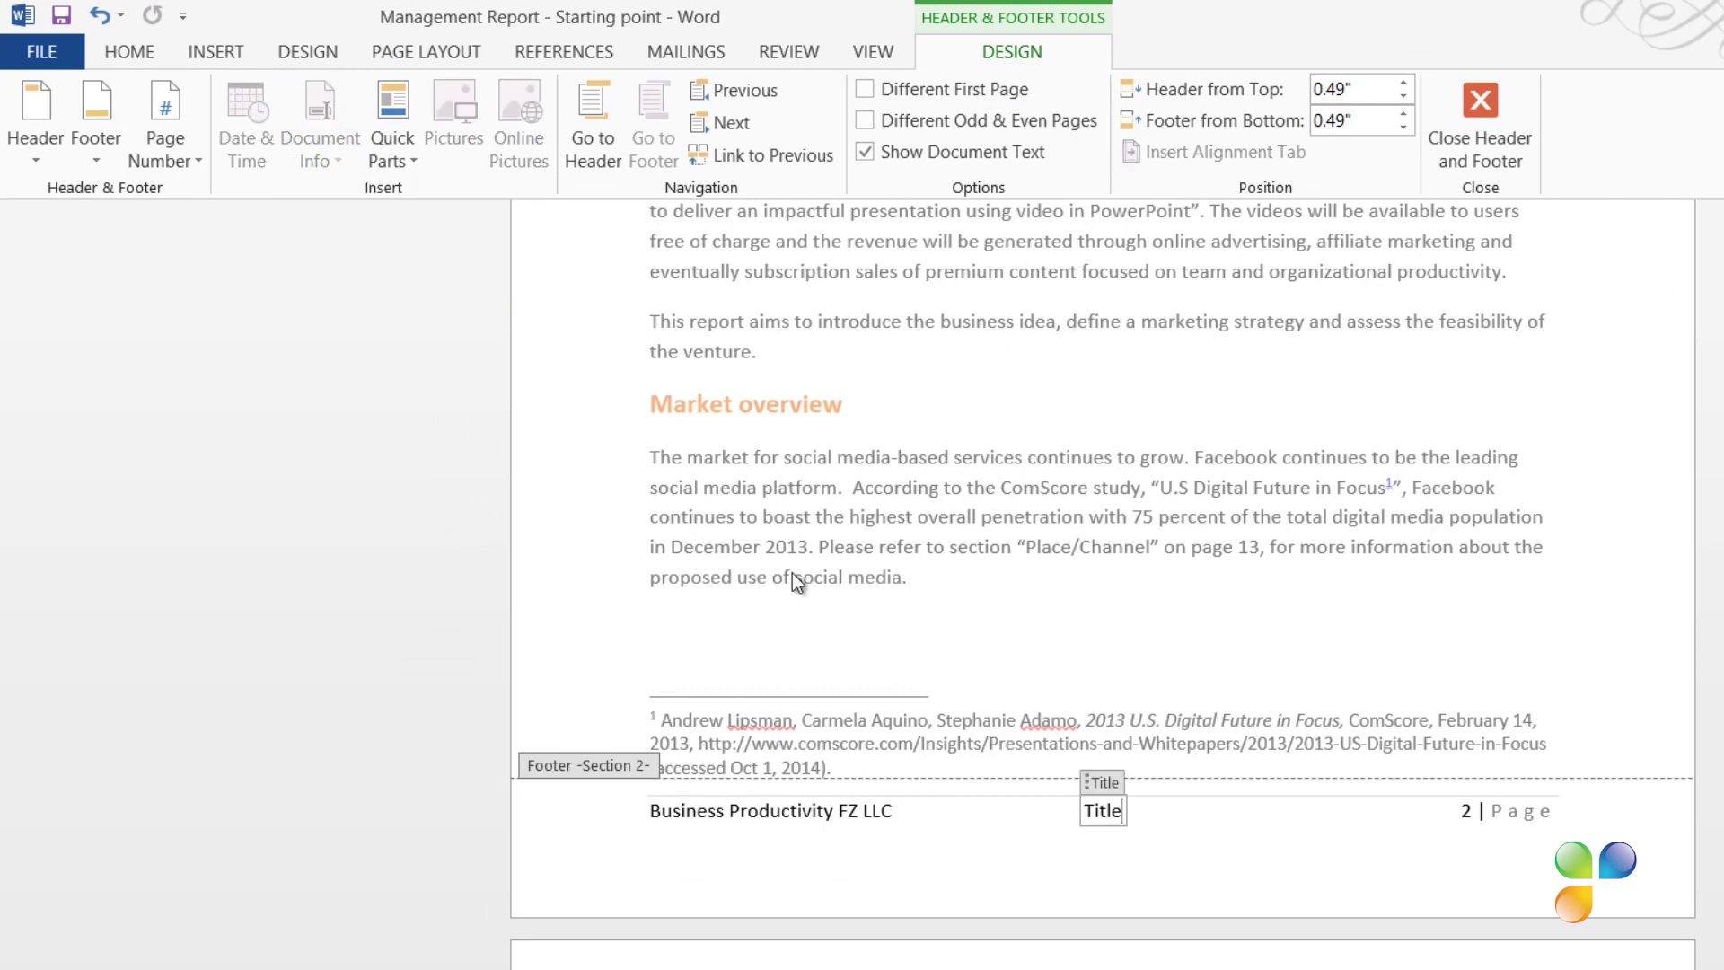
pyautogui.doubleClick(1667, 631)
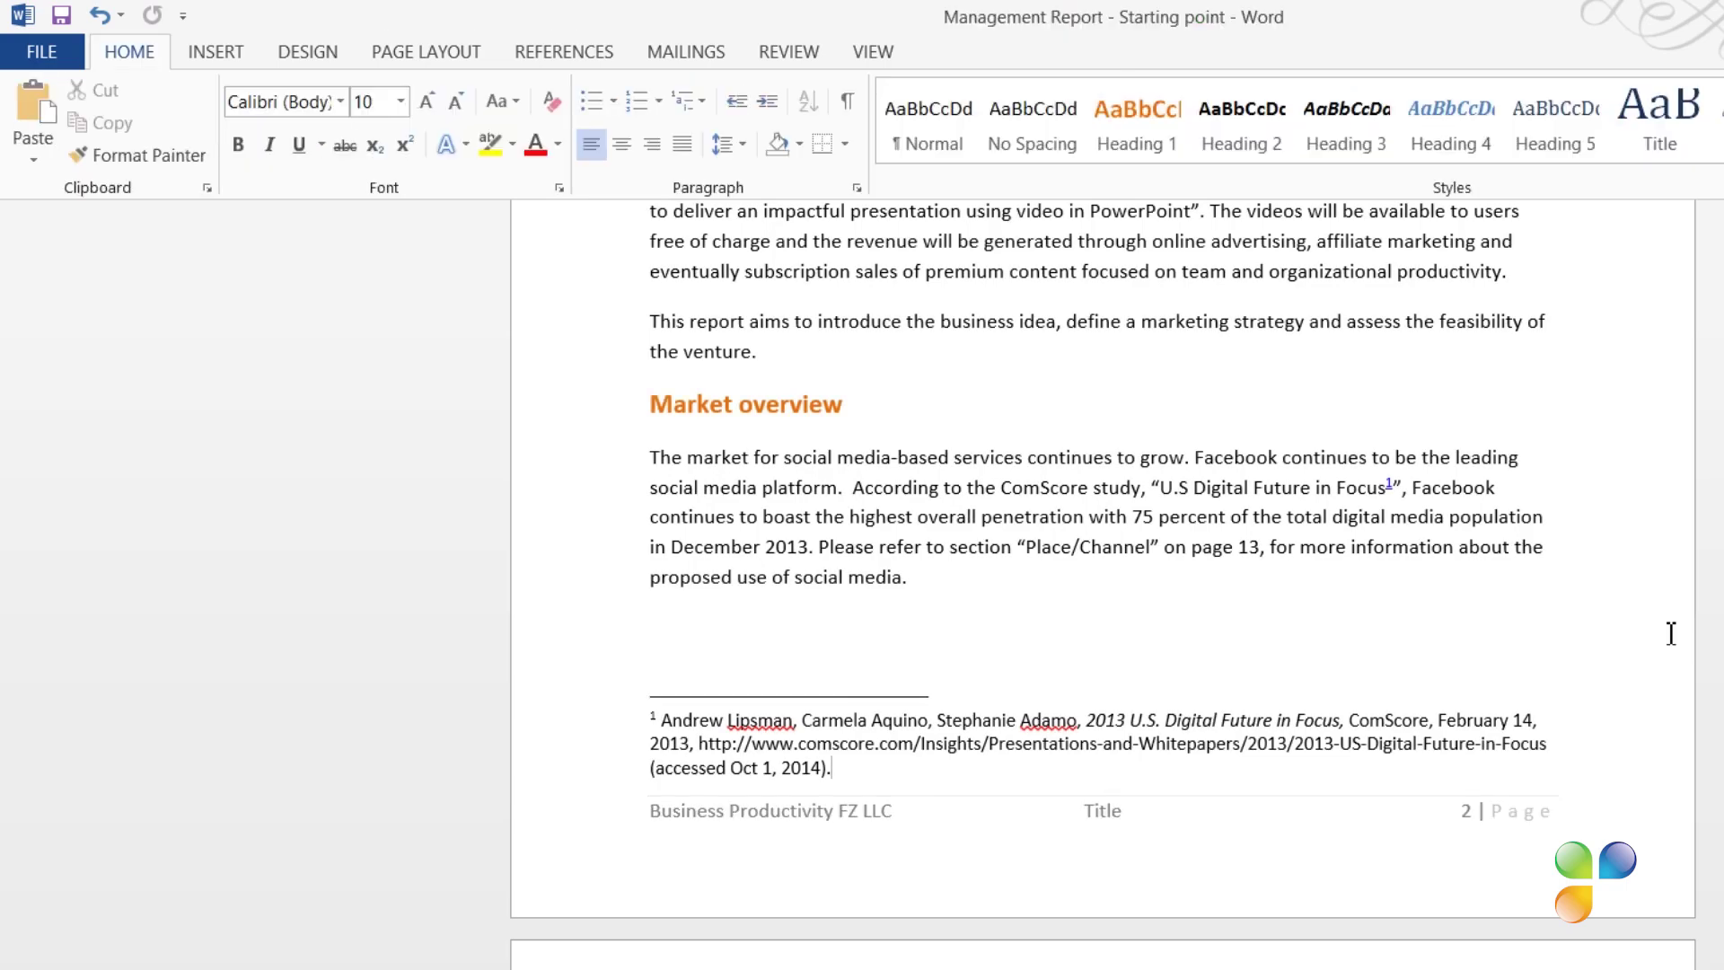
# Step: Copy the cover heading text, Project “Cobra” Executive Report
pyautogui.scroll(10, 1670, 633)
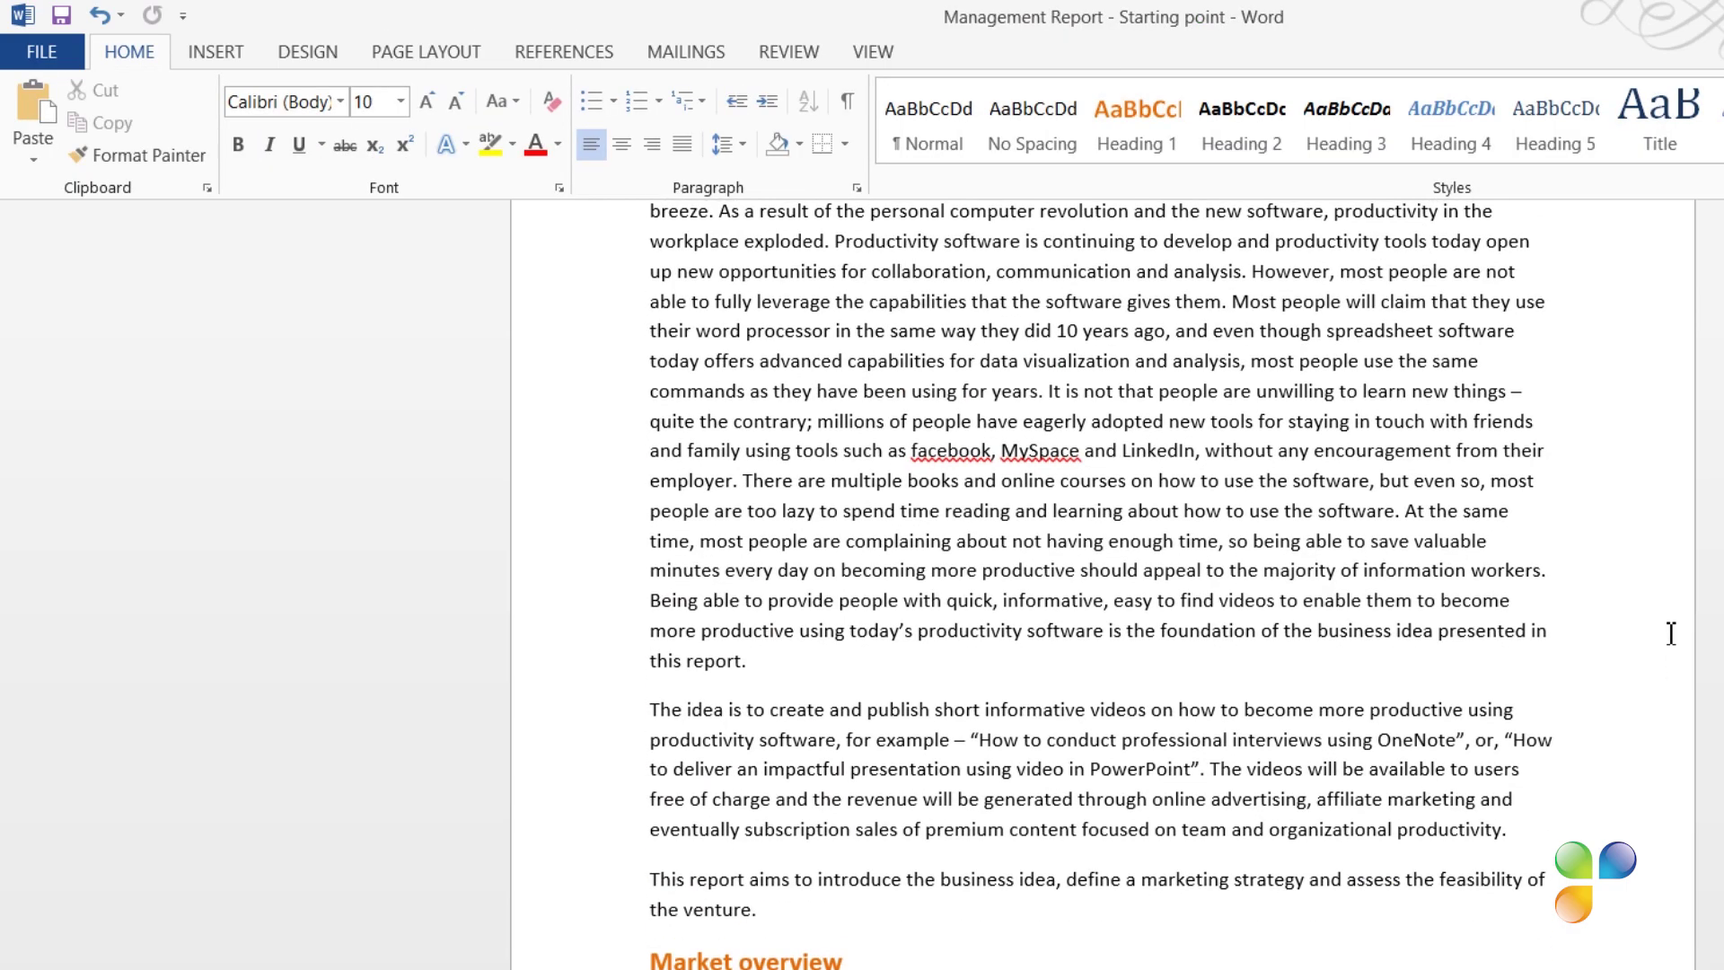
pyautogui.scroll(15, 1670, 633)
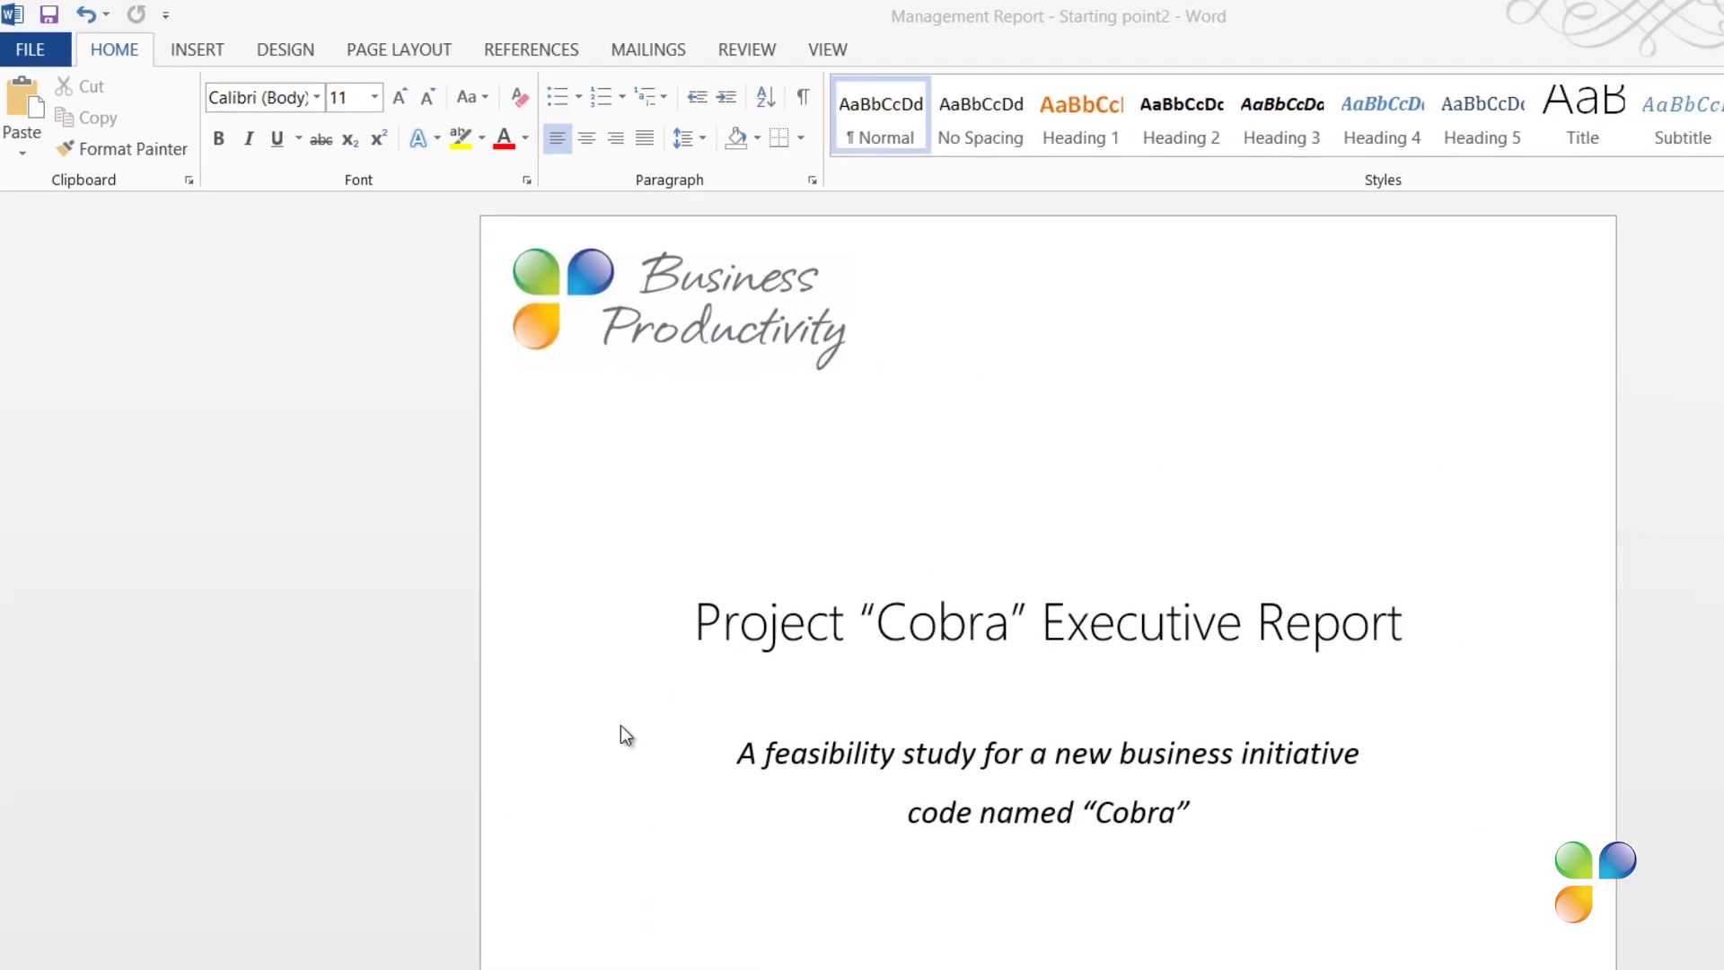
pyautogui.moveTo(645, 597); pyautogui.dragTo(1302, 607)
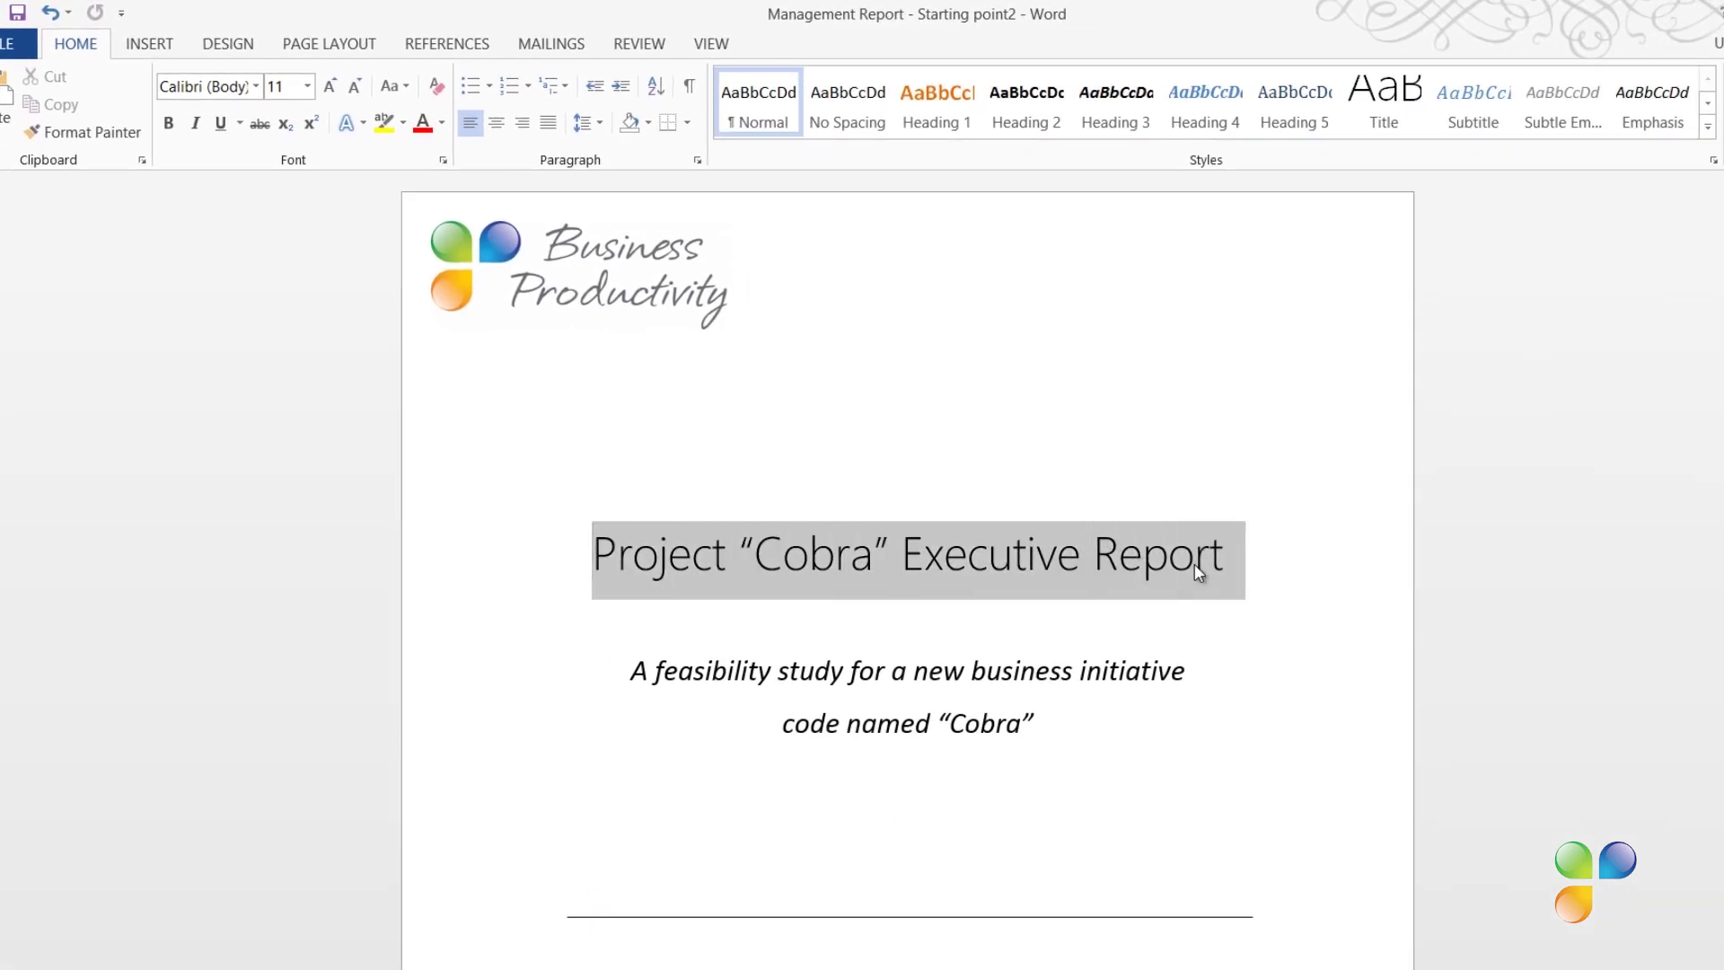
pyautogui.rightClick(1008, 561)
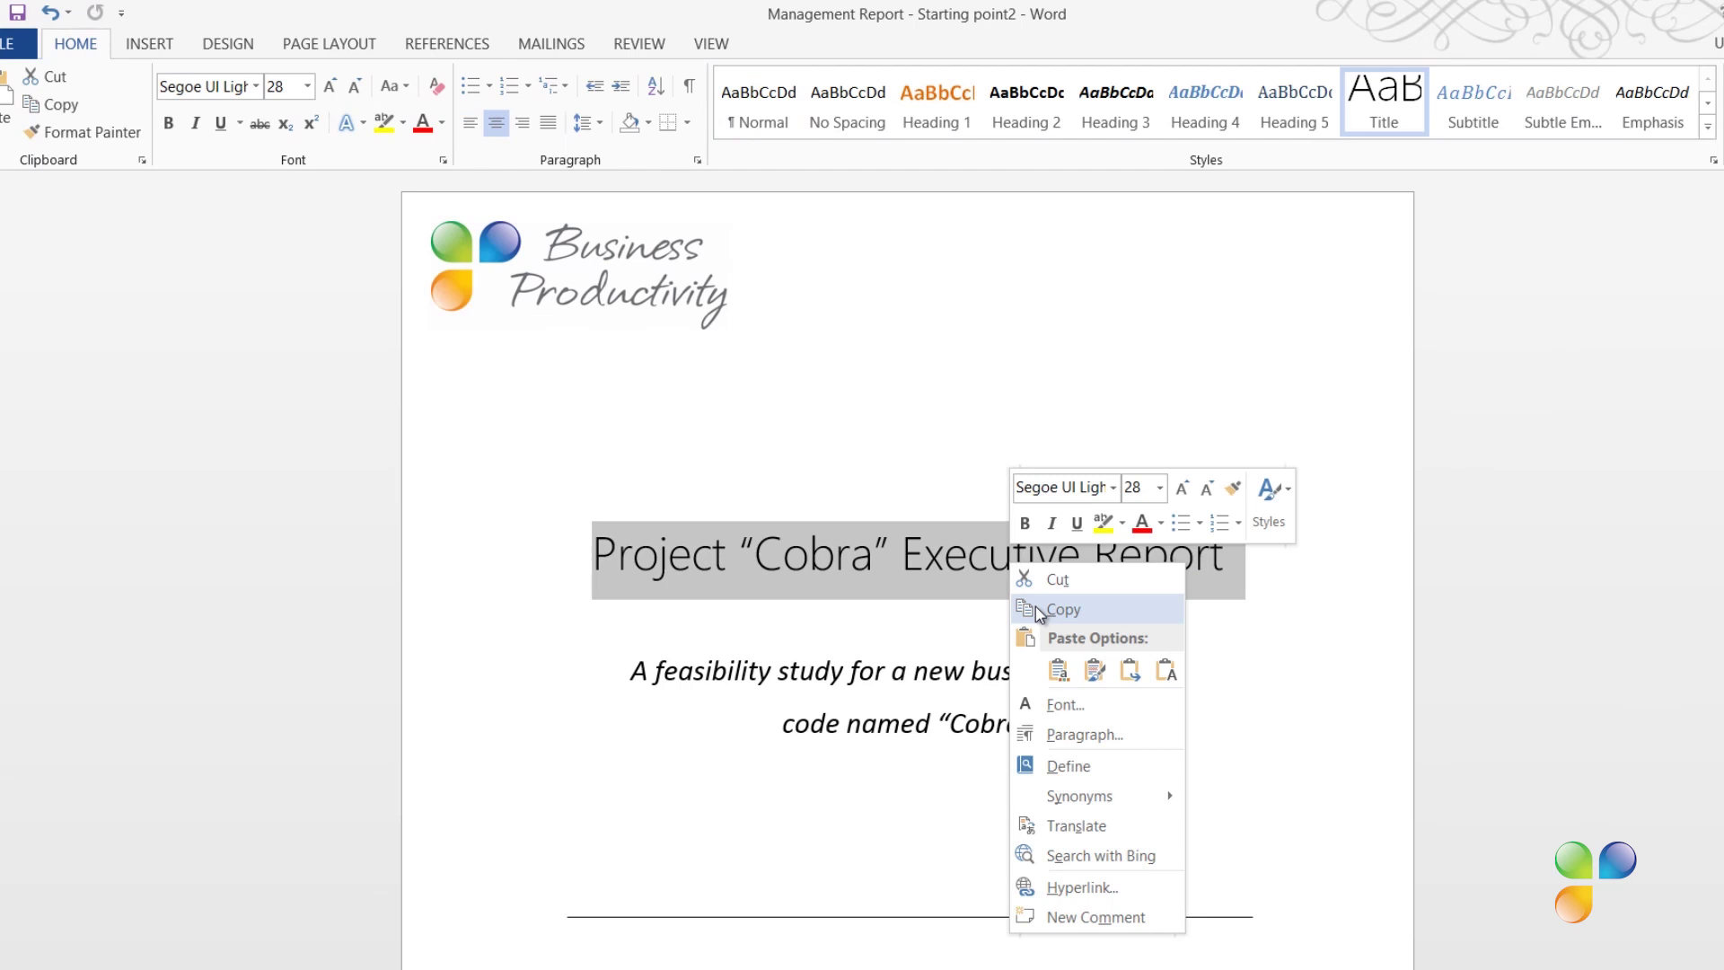
pyautogui.click(1038, 608)
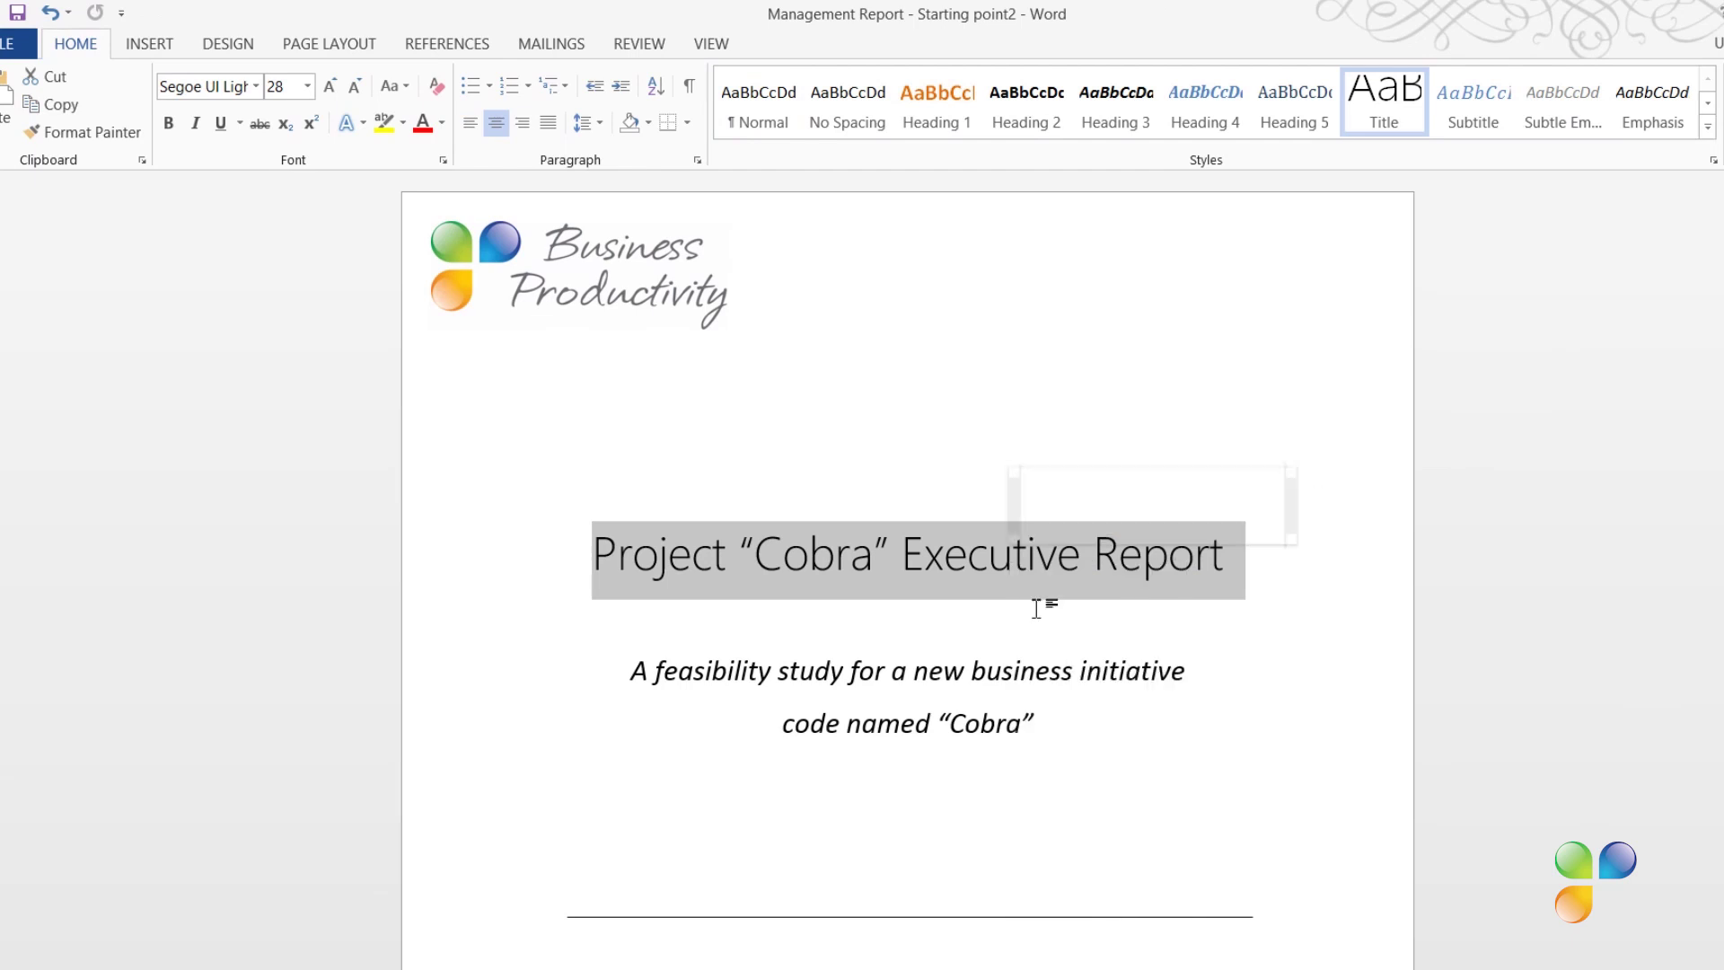
# Step: Replace the cover heading with a Title property control and paste the title in as plain text
pyautogui.click(149, 47)
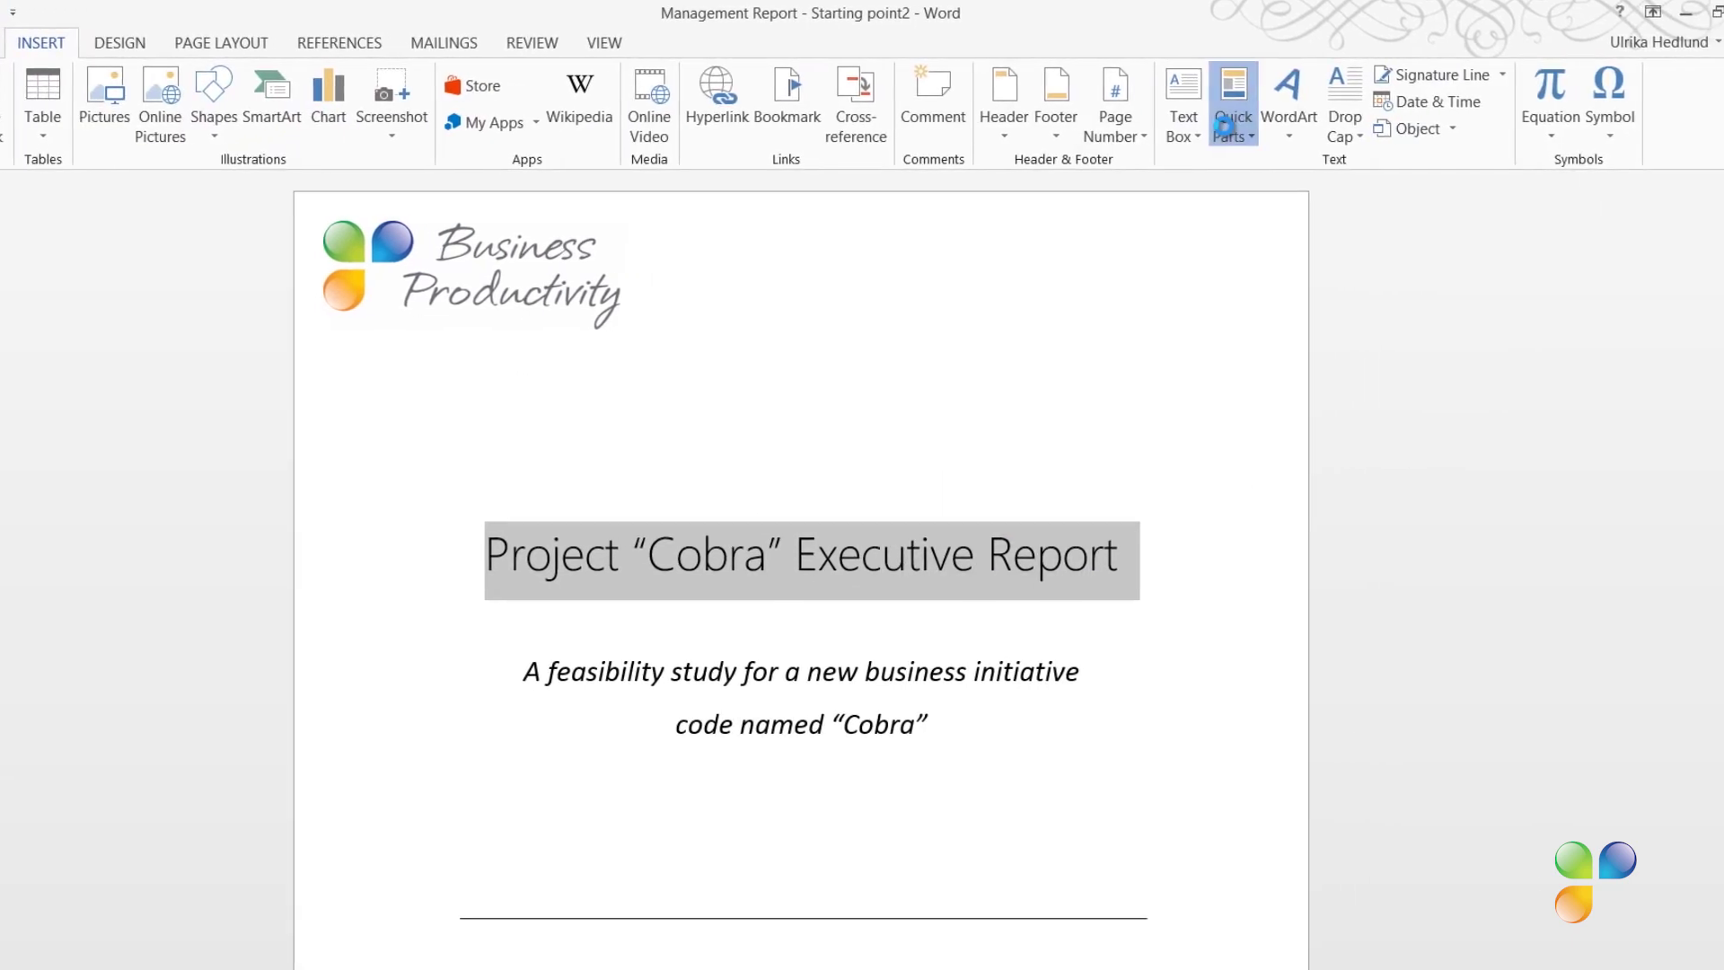
pyautogui.click(1223, 125)
pyautogui.moveTo(1262, 196)
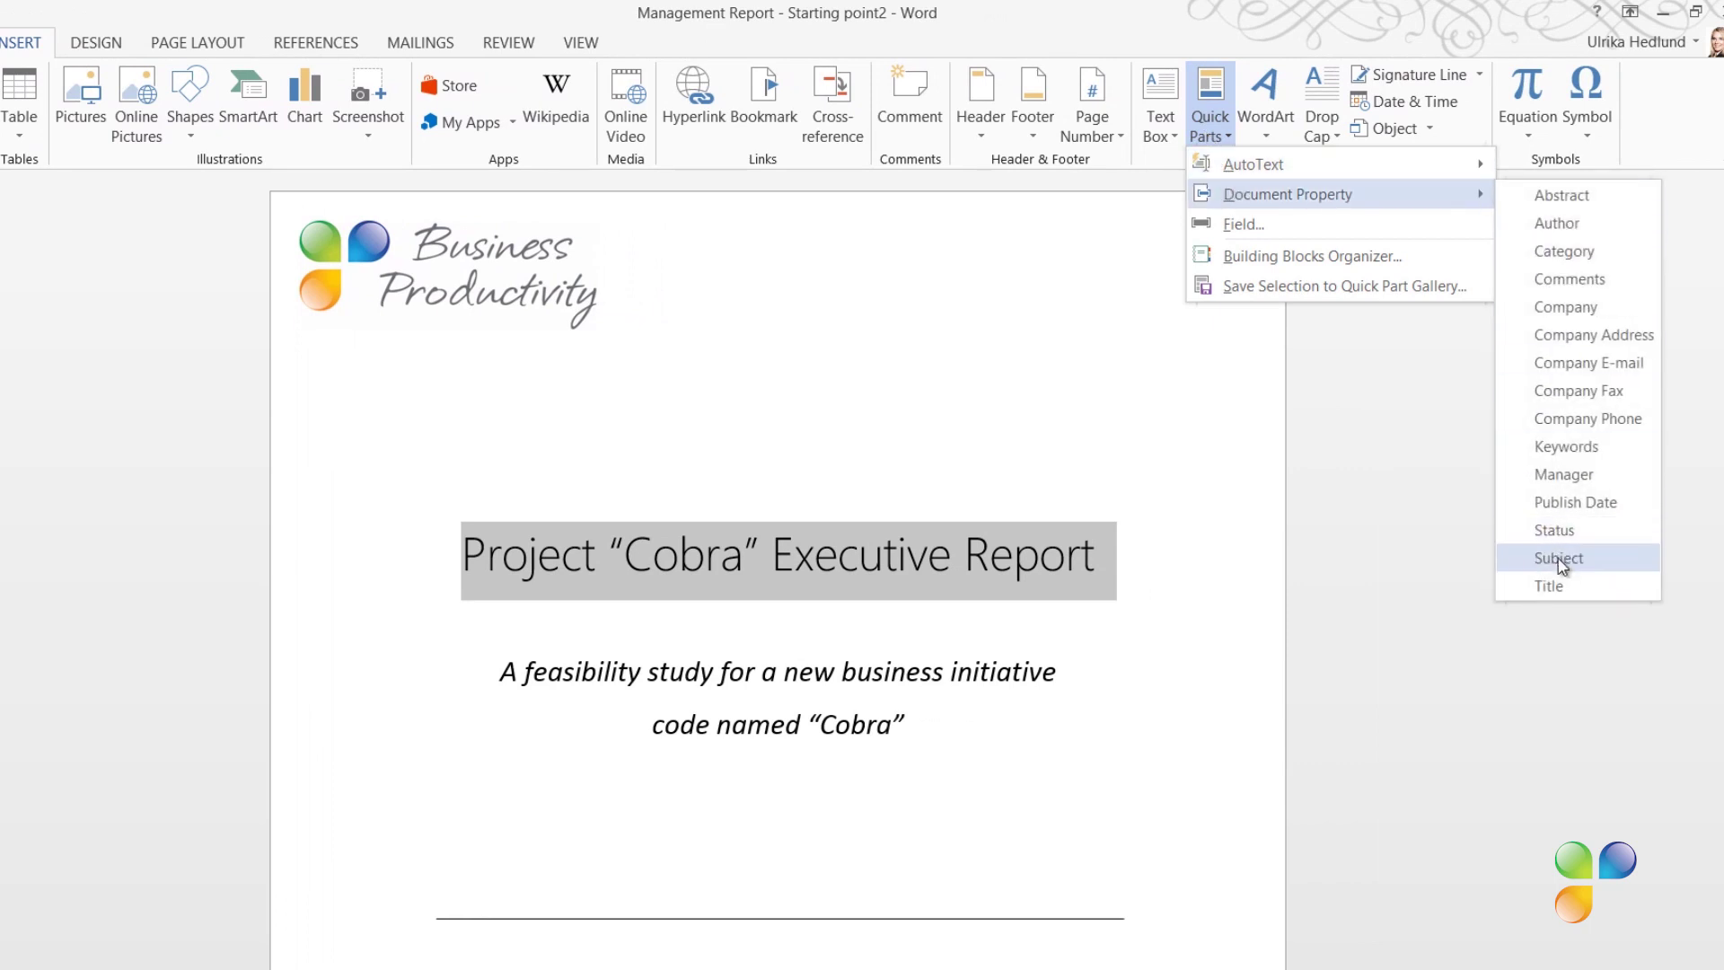
pyautogui.click(1562, 590)
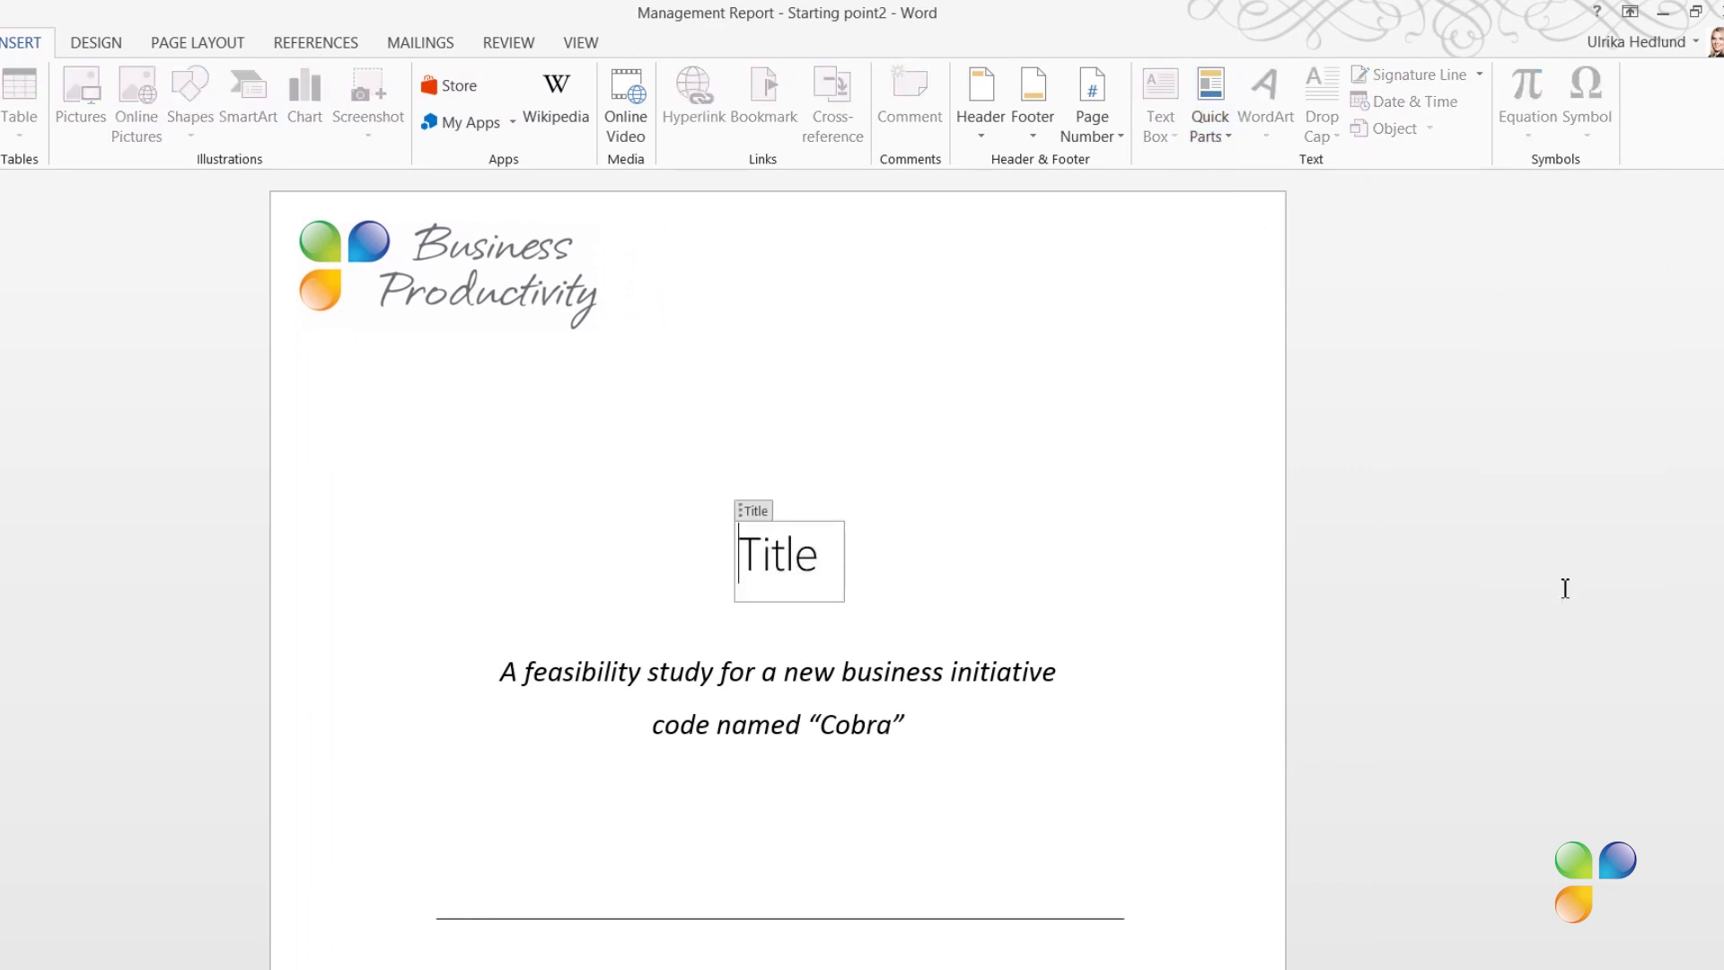
pyautogui.moveTo(745, 559); pyautogui.dragTo(814, 564)
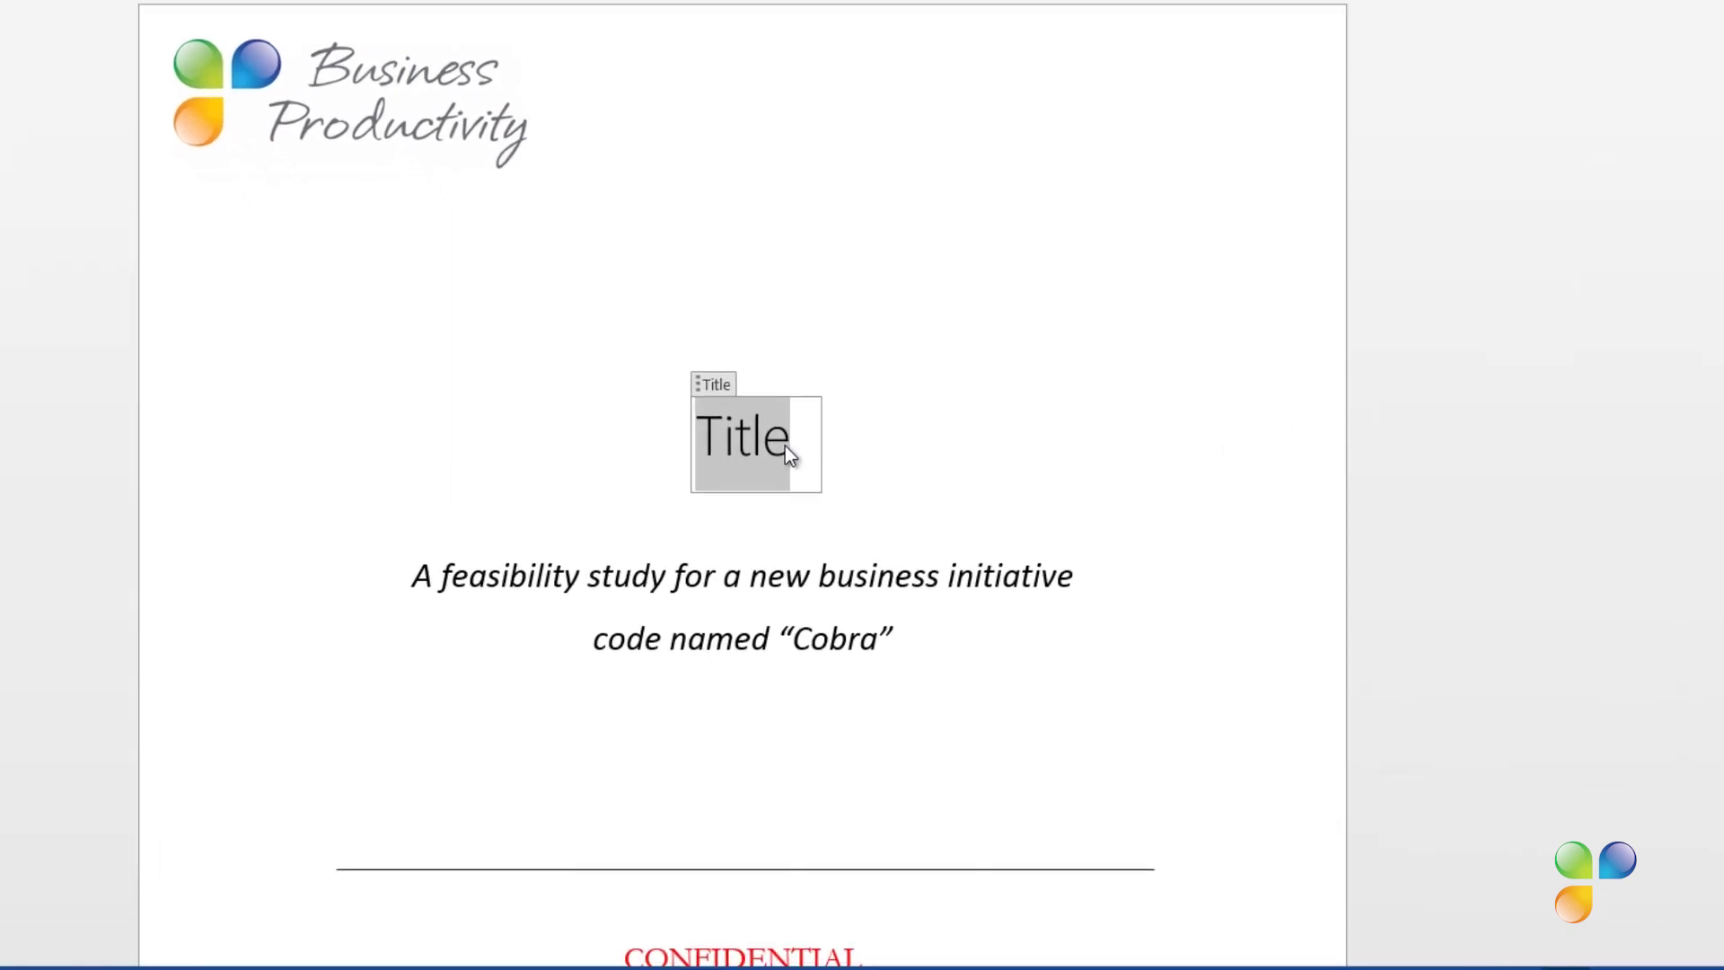
pyautogui.rightClick(785, 447)
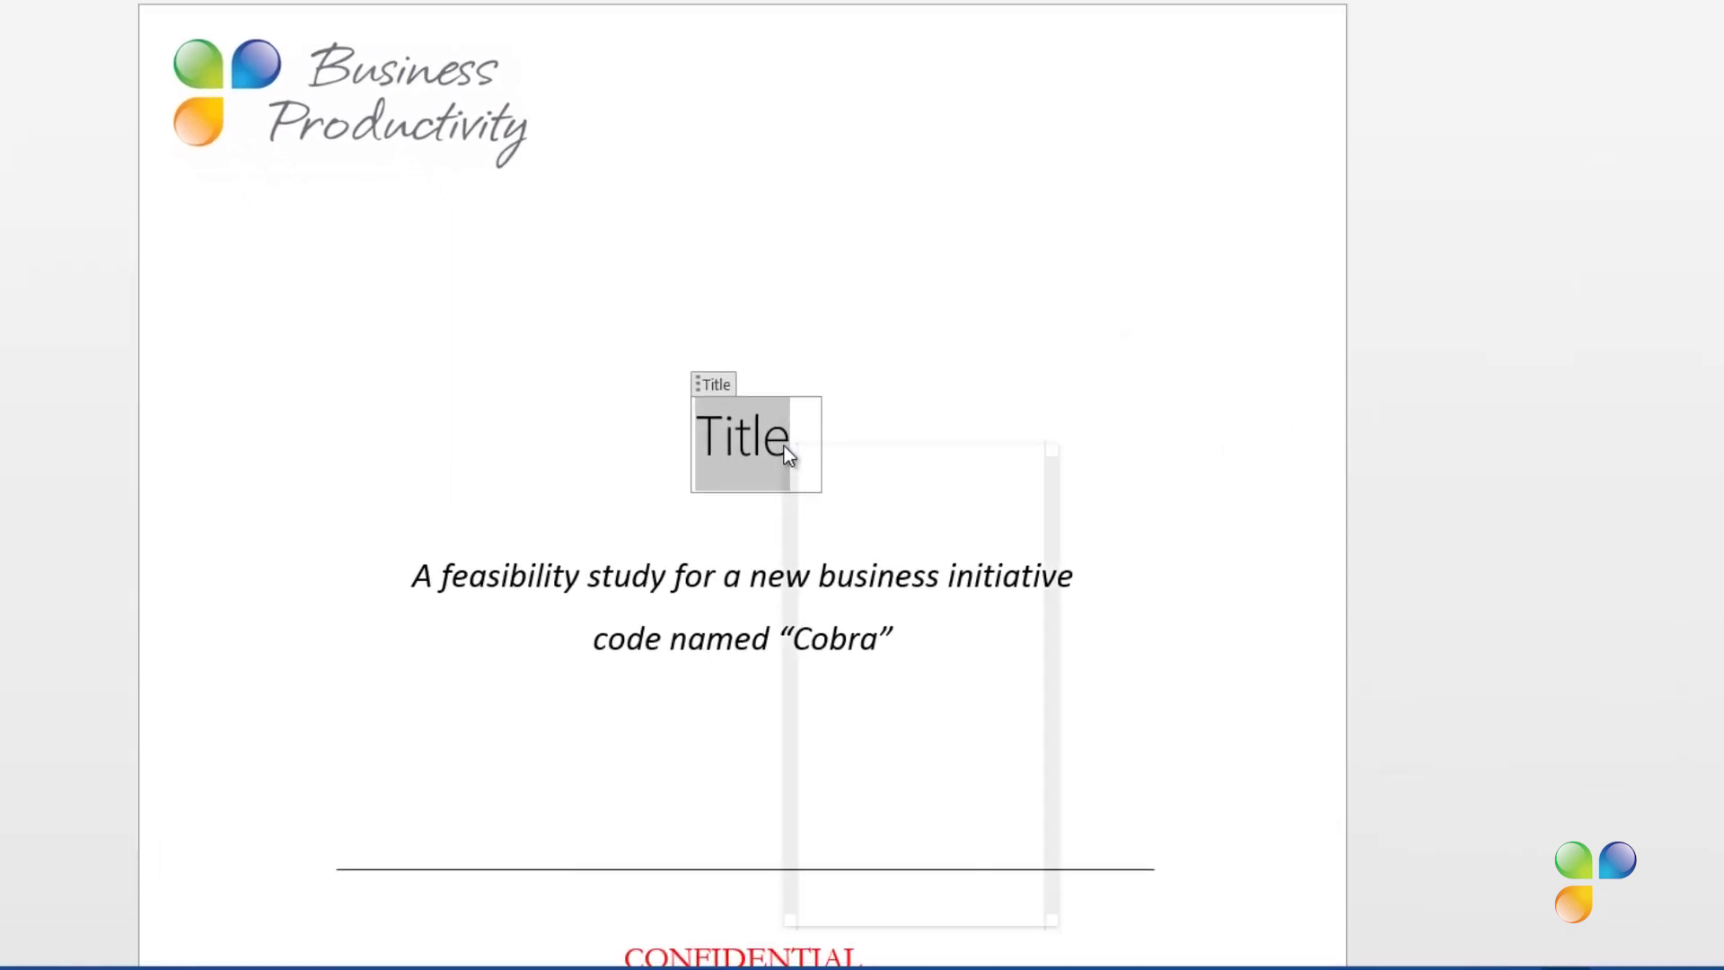
pyautogui.click(930, 573)
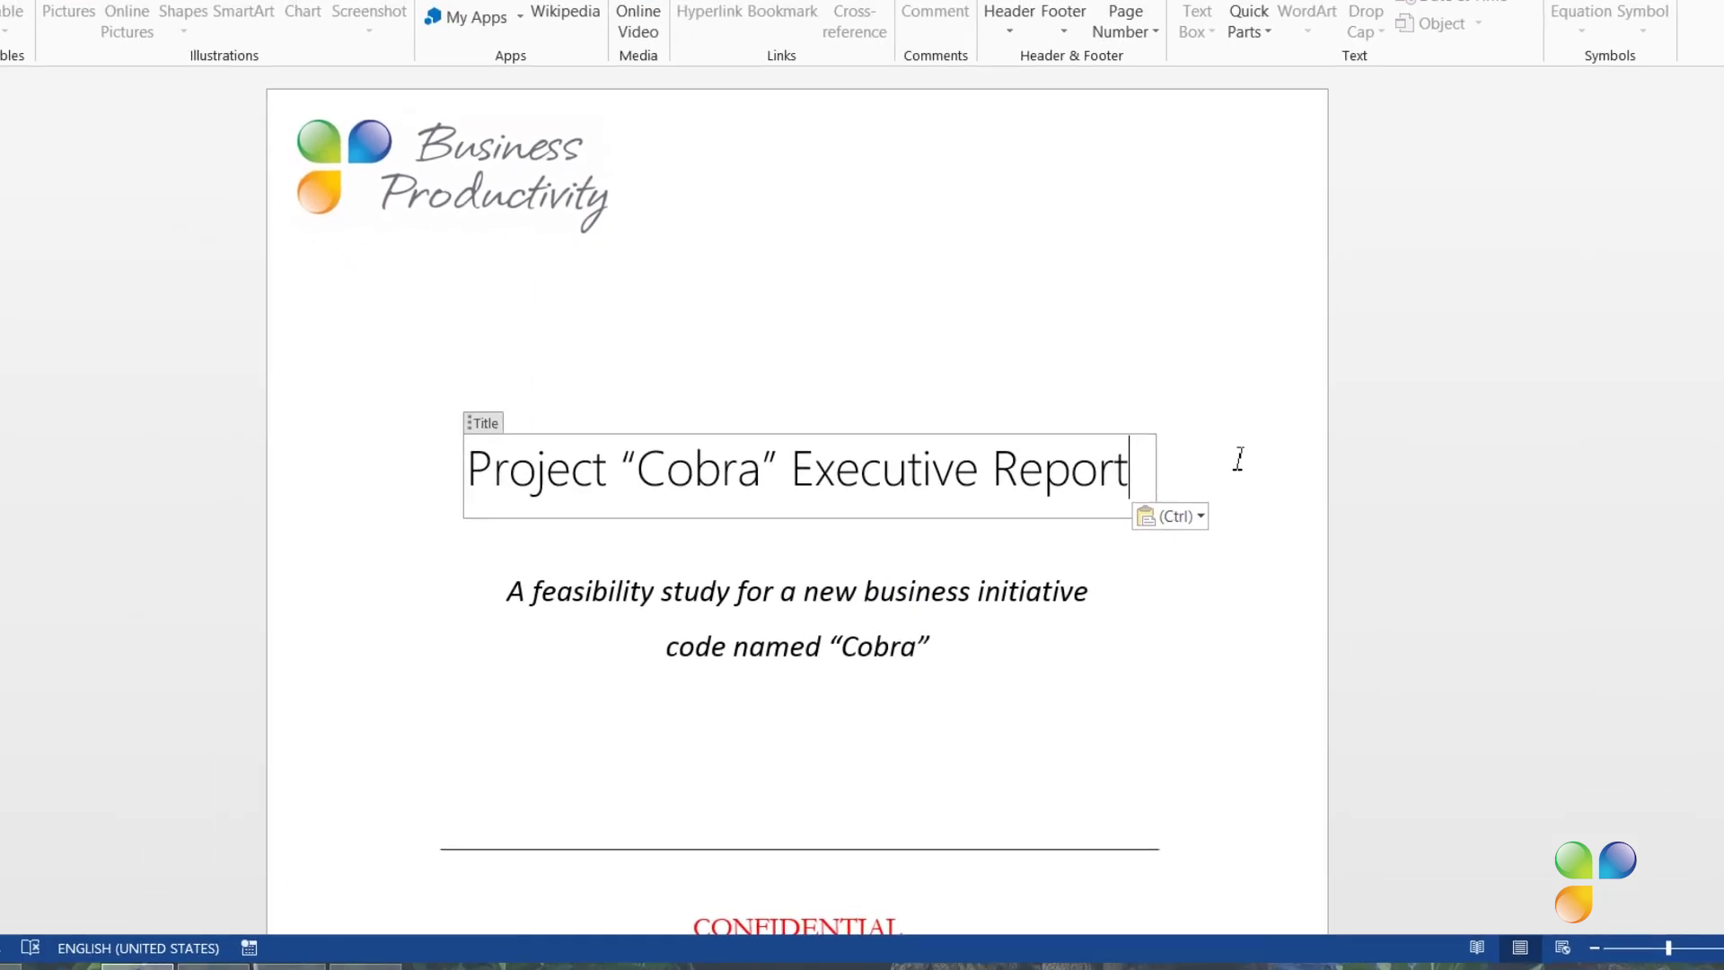
pyautogui.scroll(-5, 1374, 466)
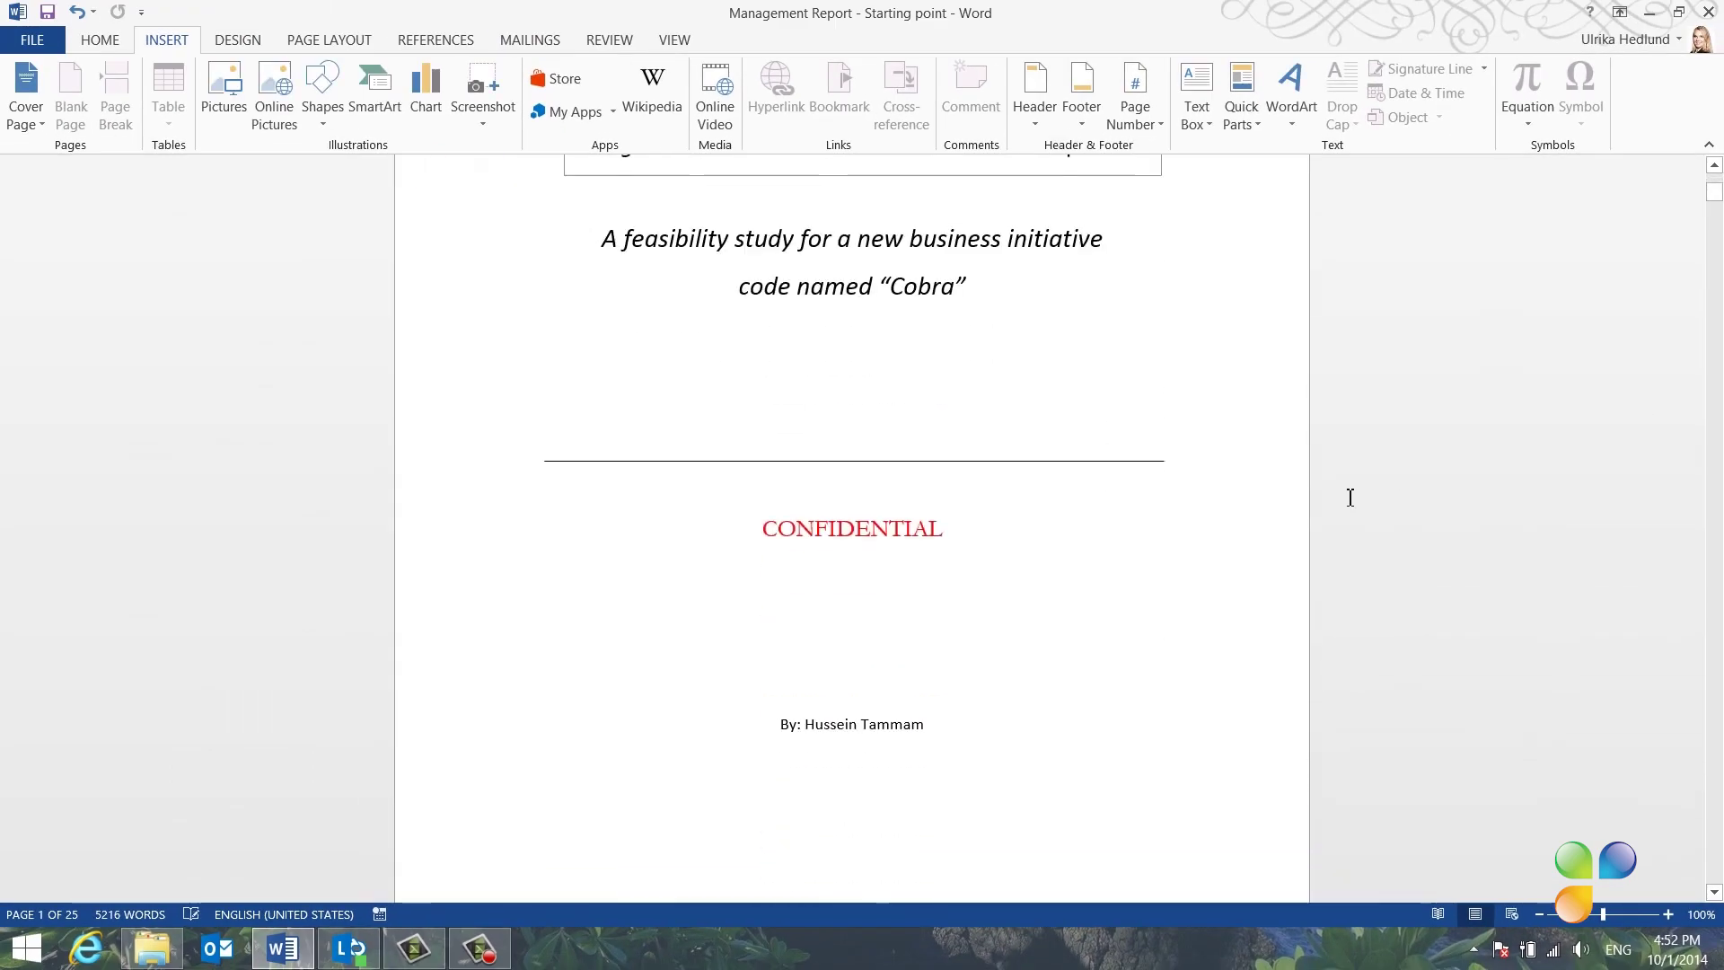
pyautogui.scroll(-15, 1350, 498)
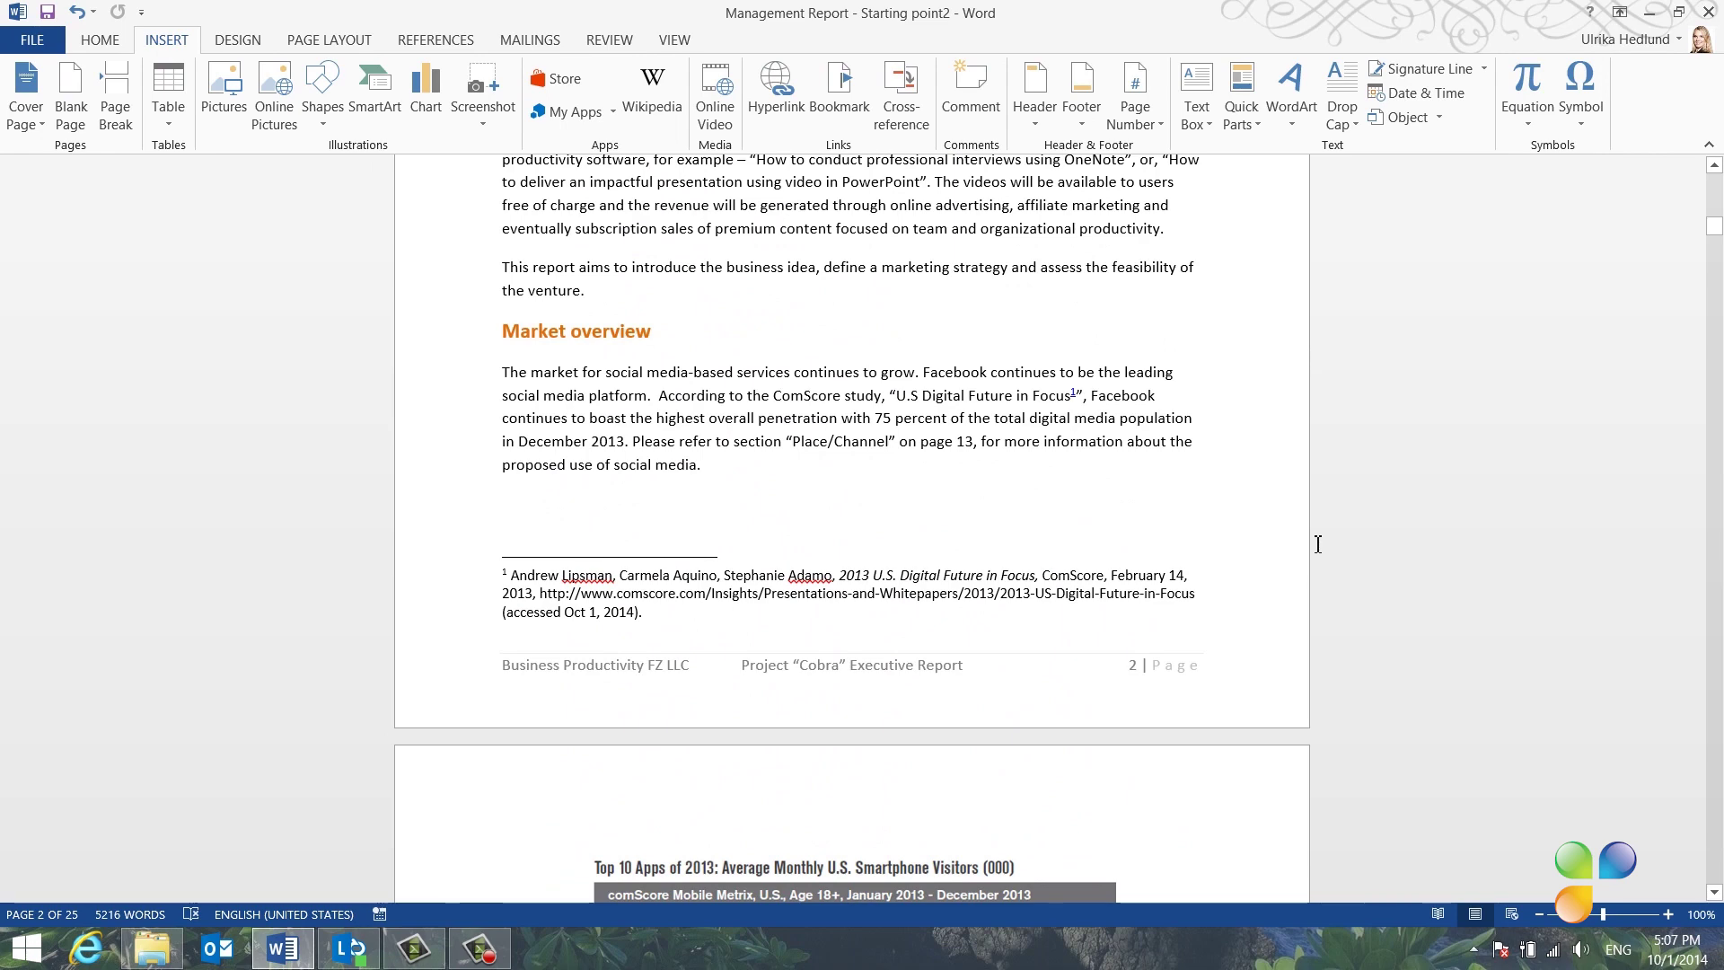
# Step: Caption the apps chart 'Figure 1 - Top 10 Smartphone apps in US 2013' using the Figure label
pyautogui.scroll(-8, 1317, 543)
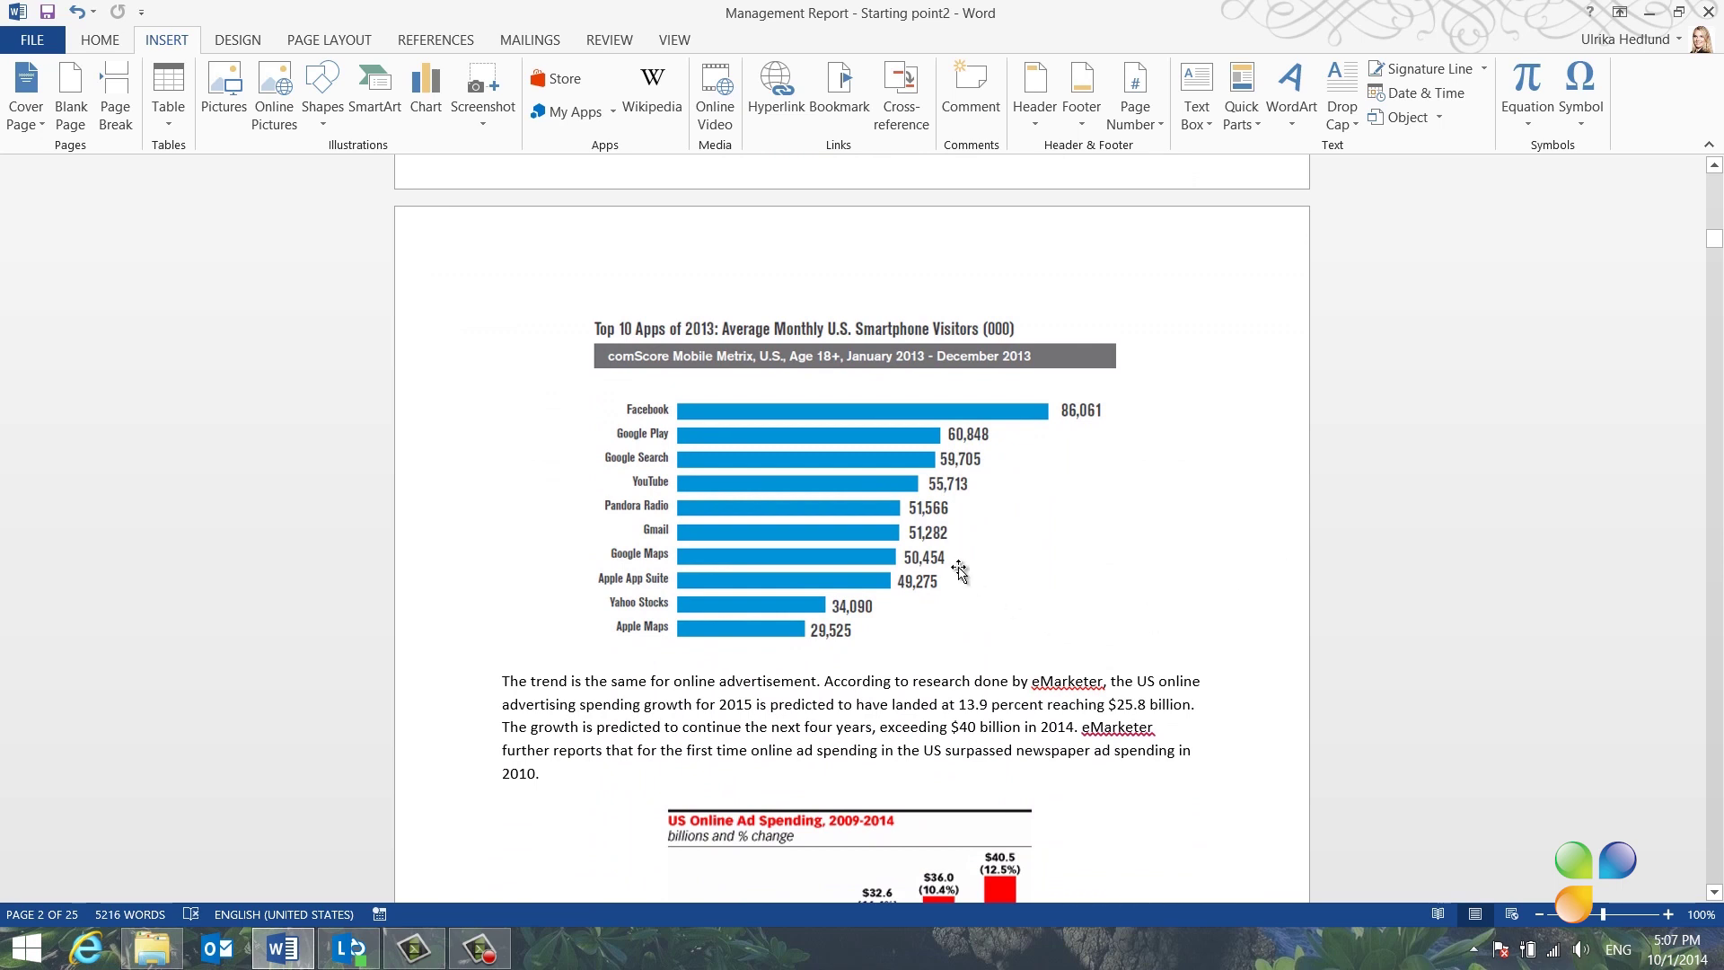
pyautogui.click(855, 524)
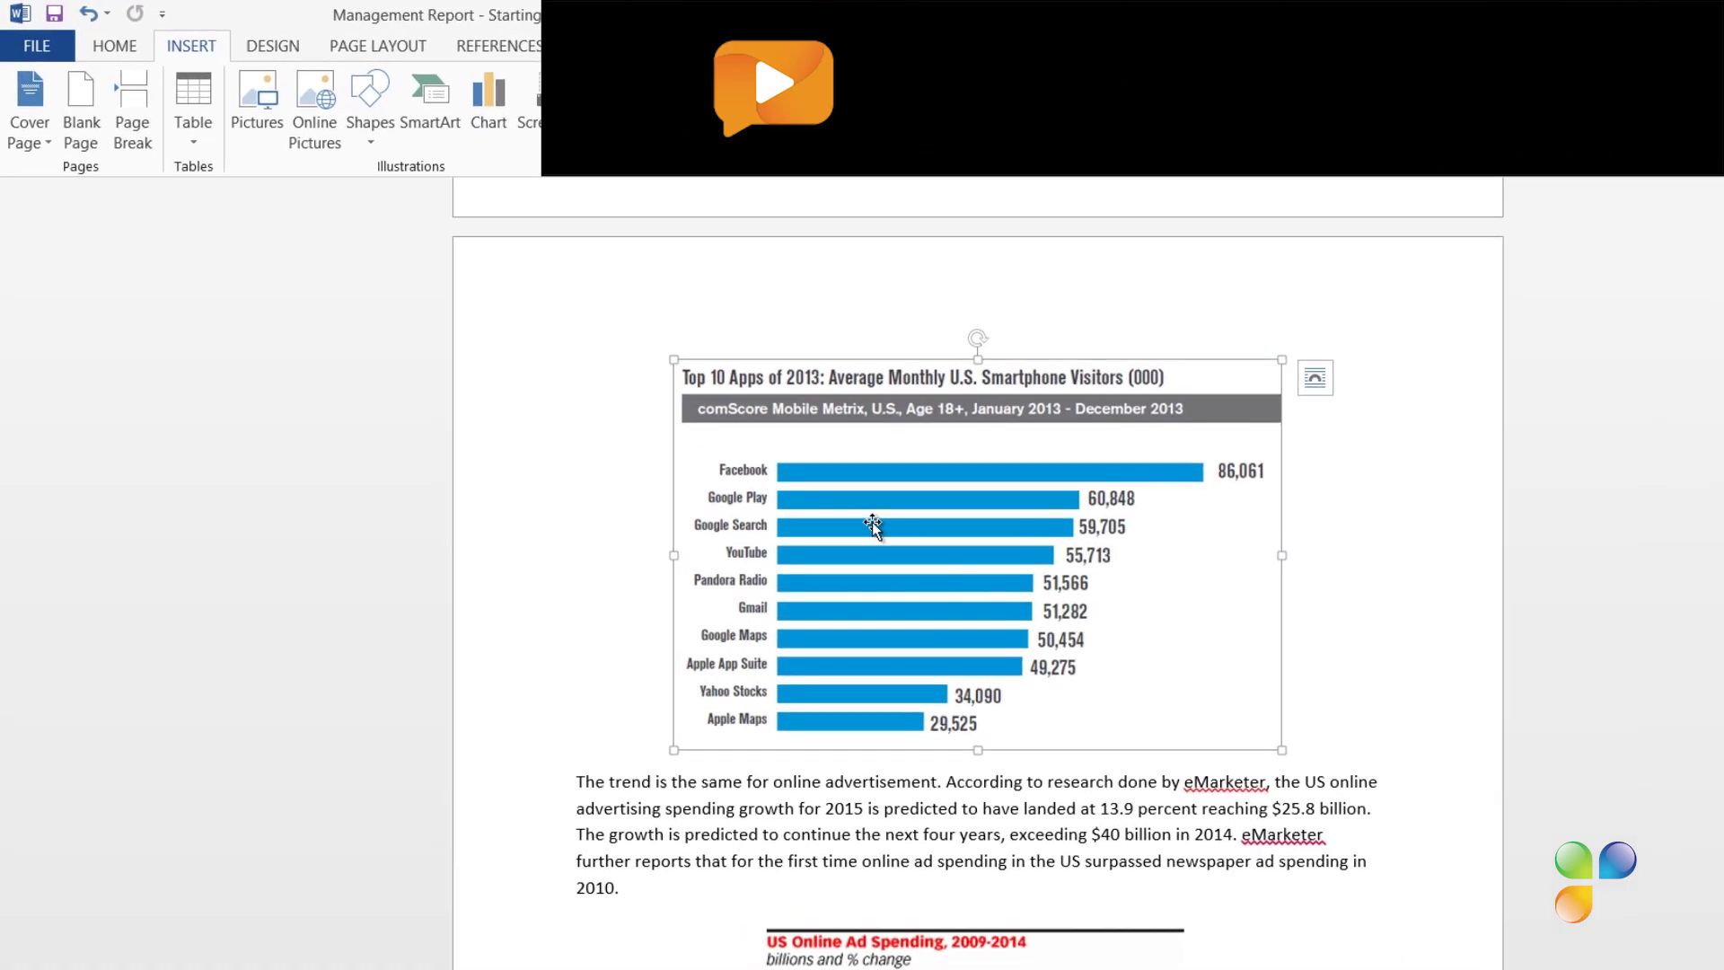
pyautogui.click(549, 45)
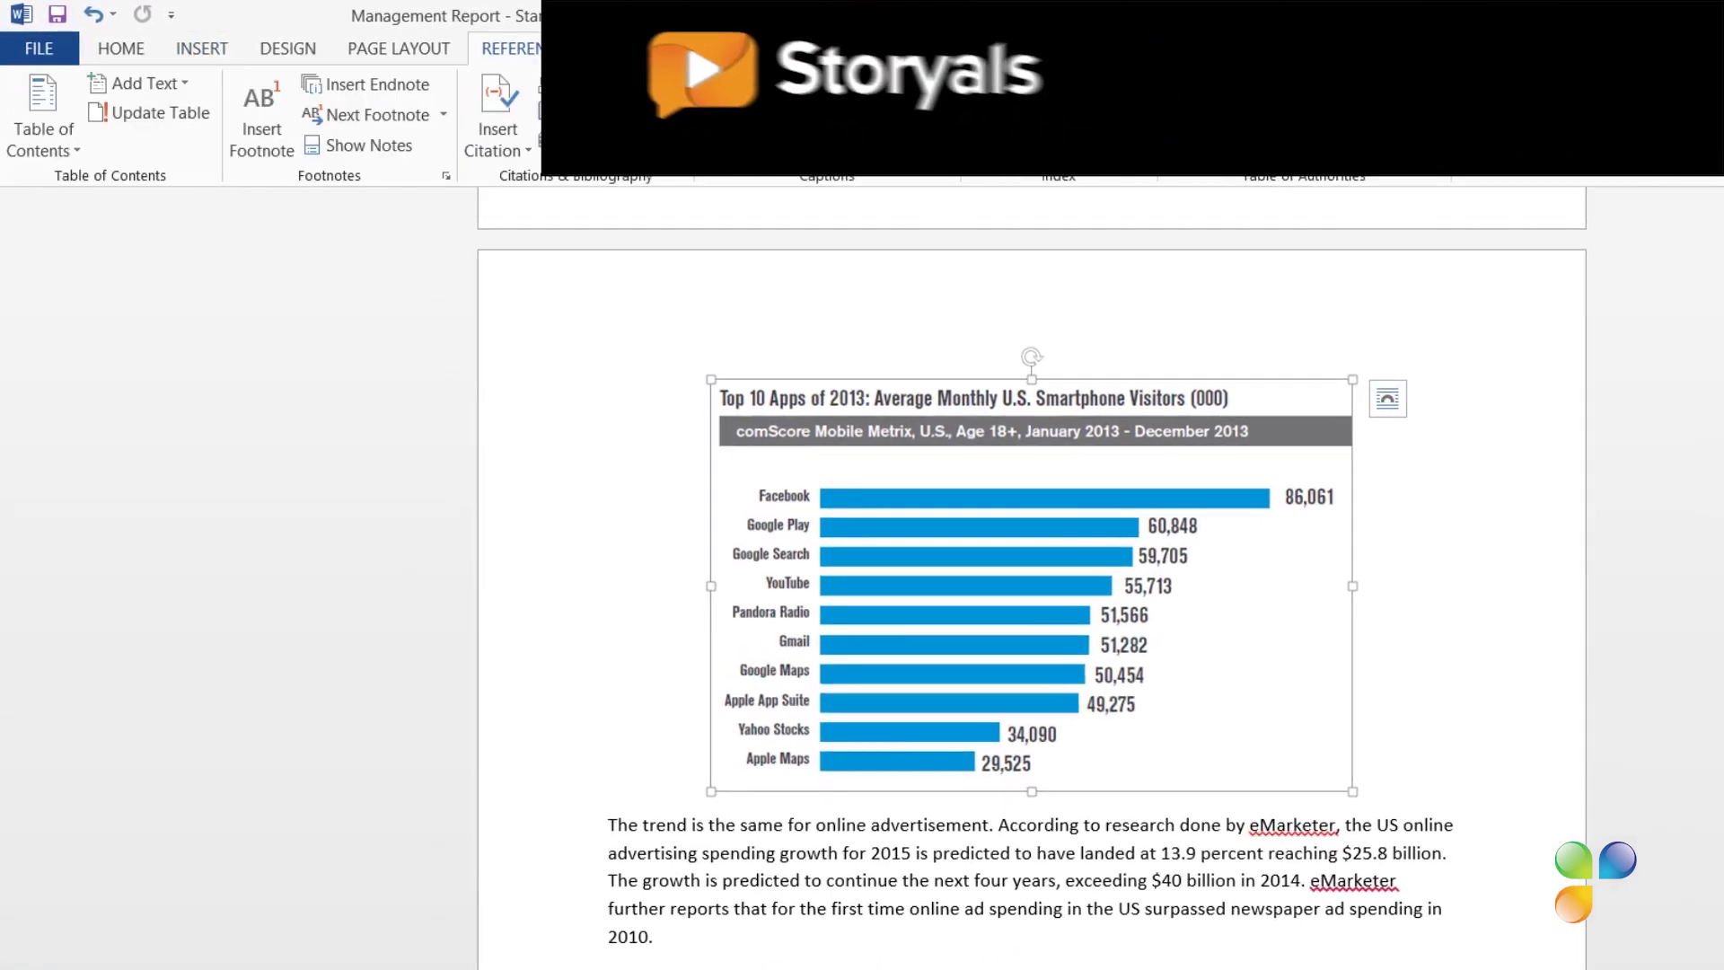
pyautogui.click(727, 112)
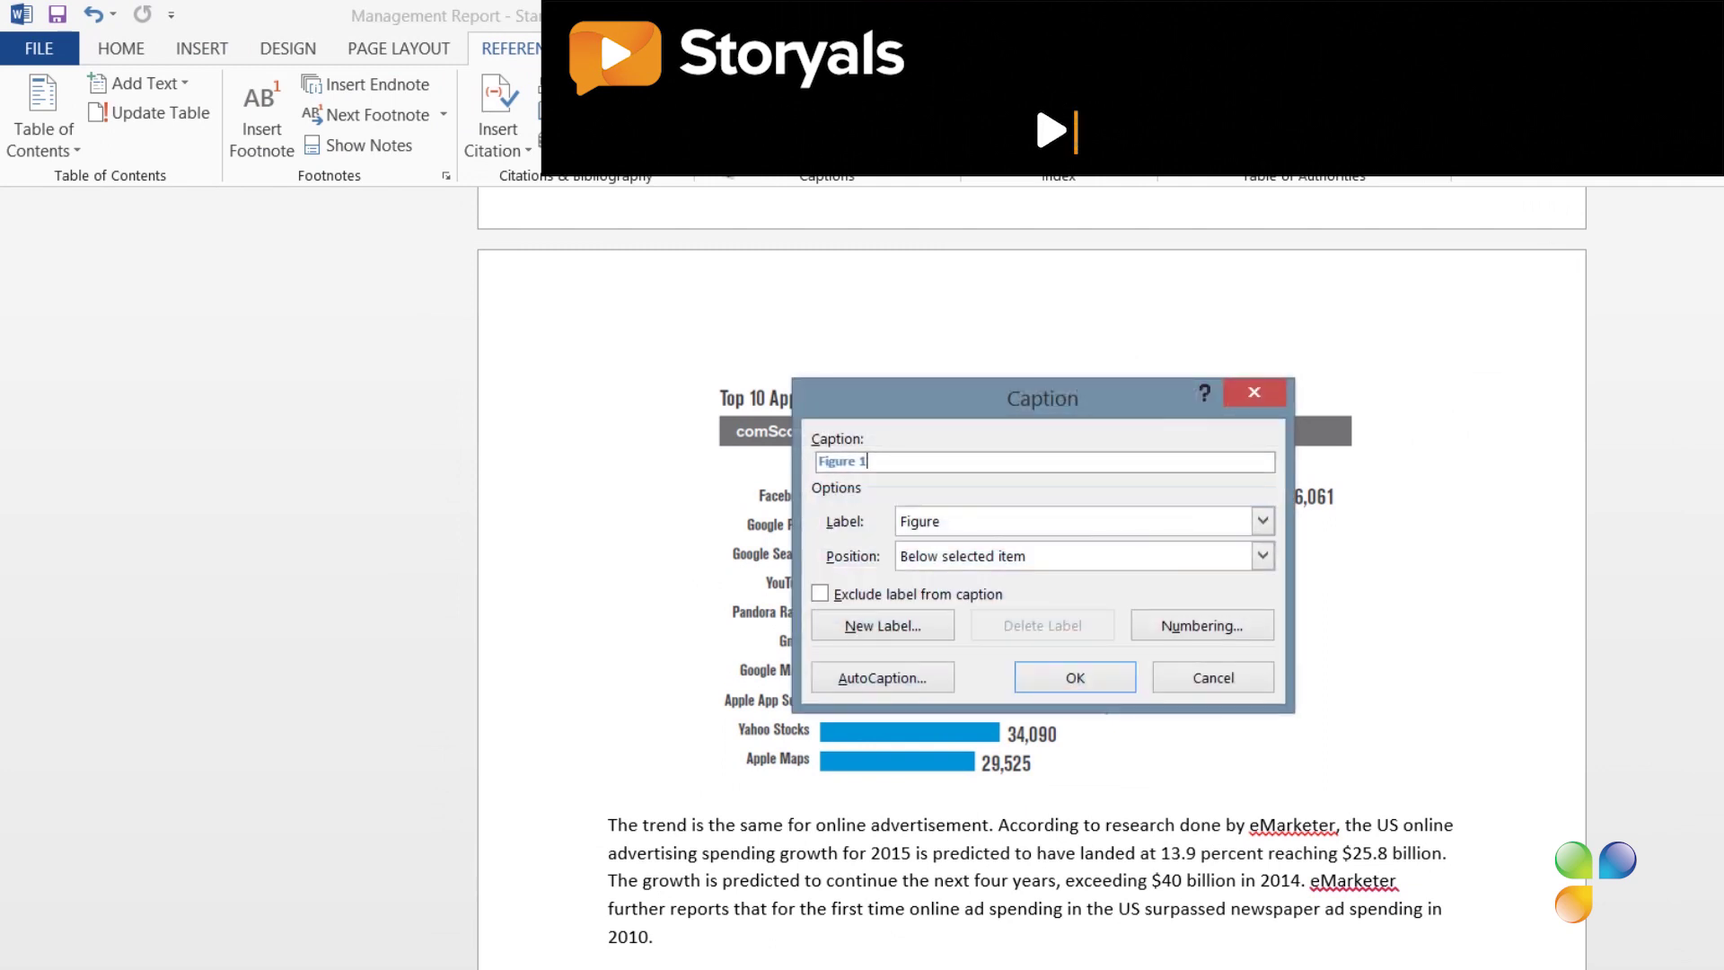
pyautogui.click(1262, 520)
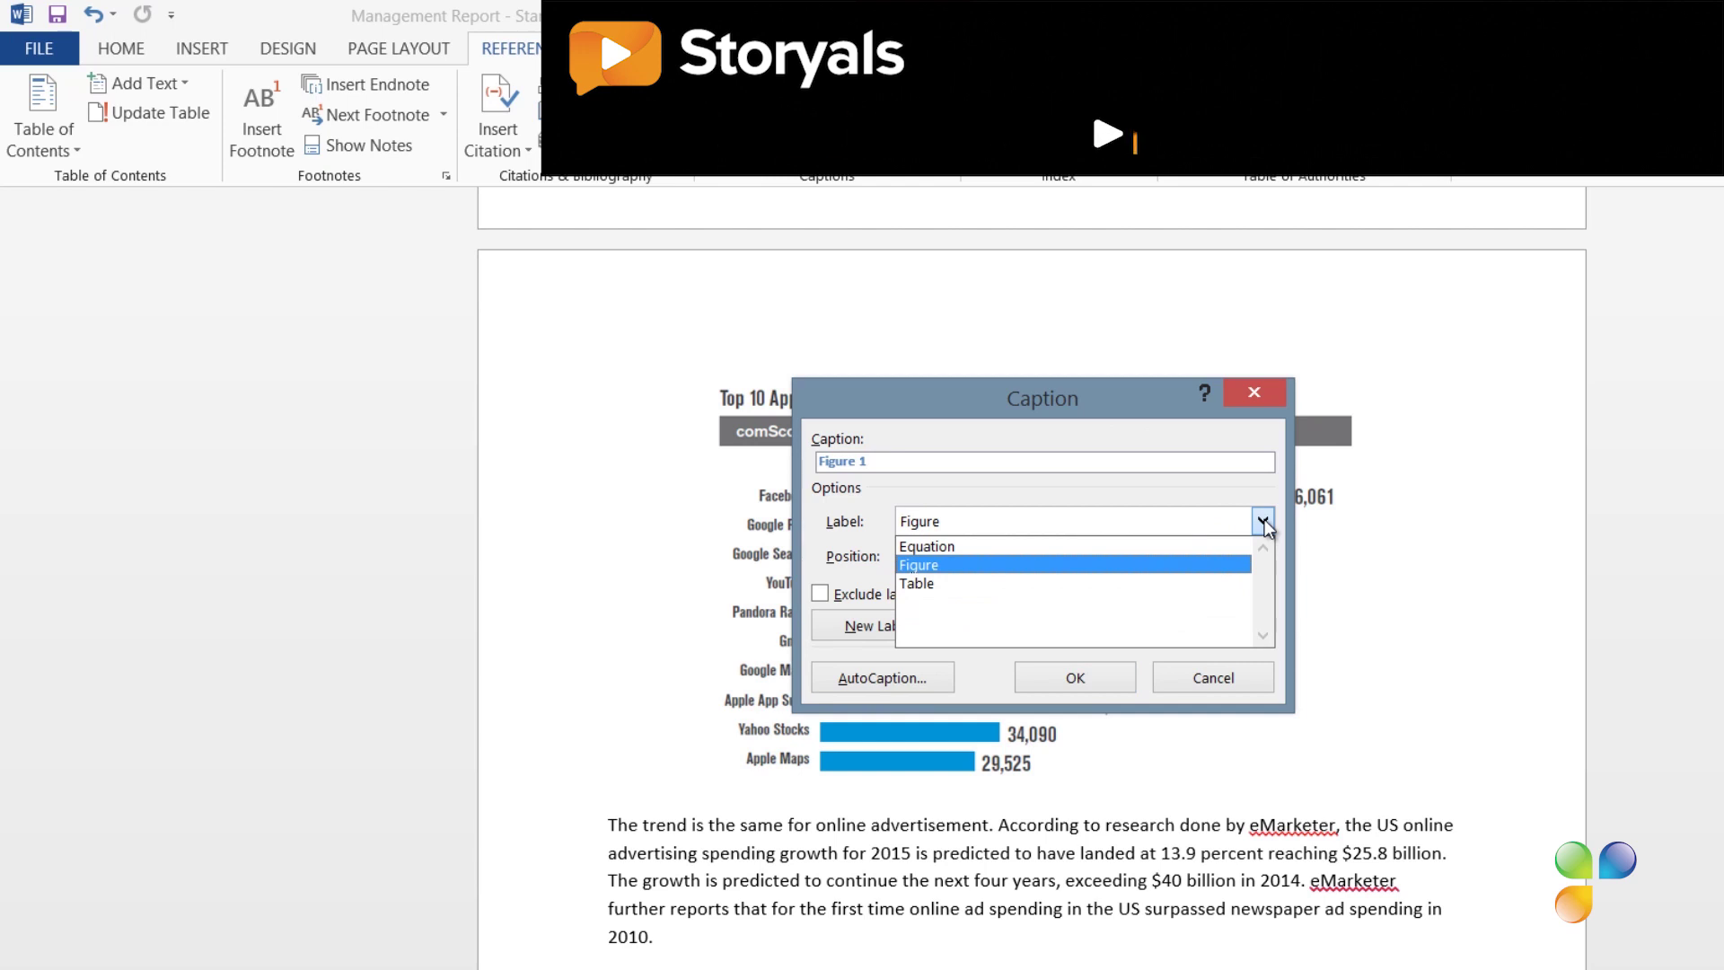
pyautogui.click(1263, 519)
pyautogui.click(1044, 458)
pyautogui.write('- ')
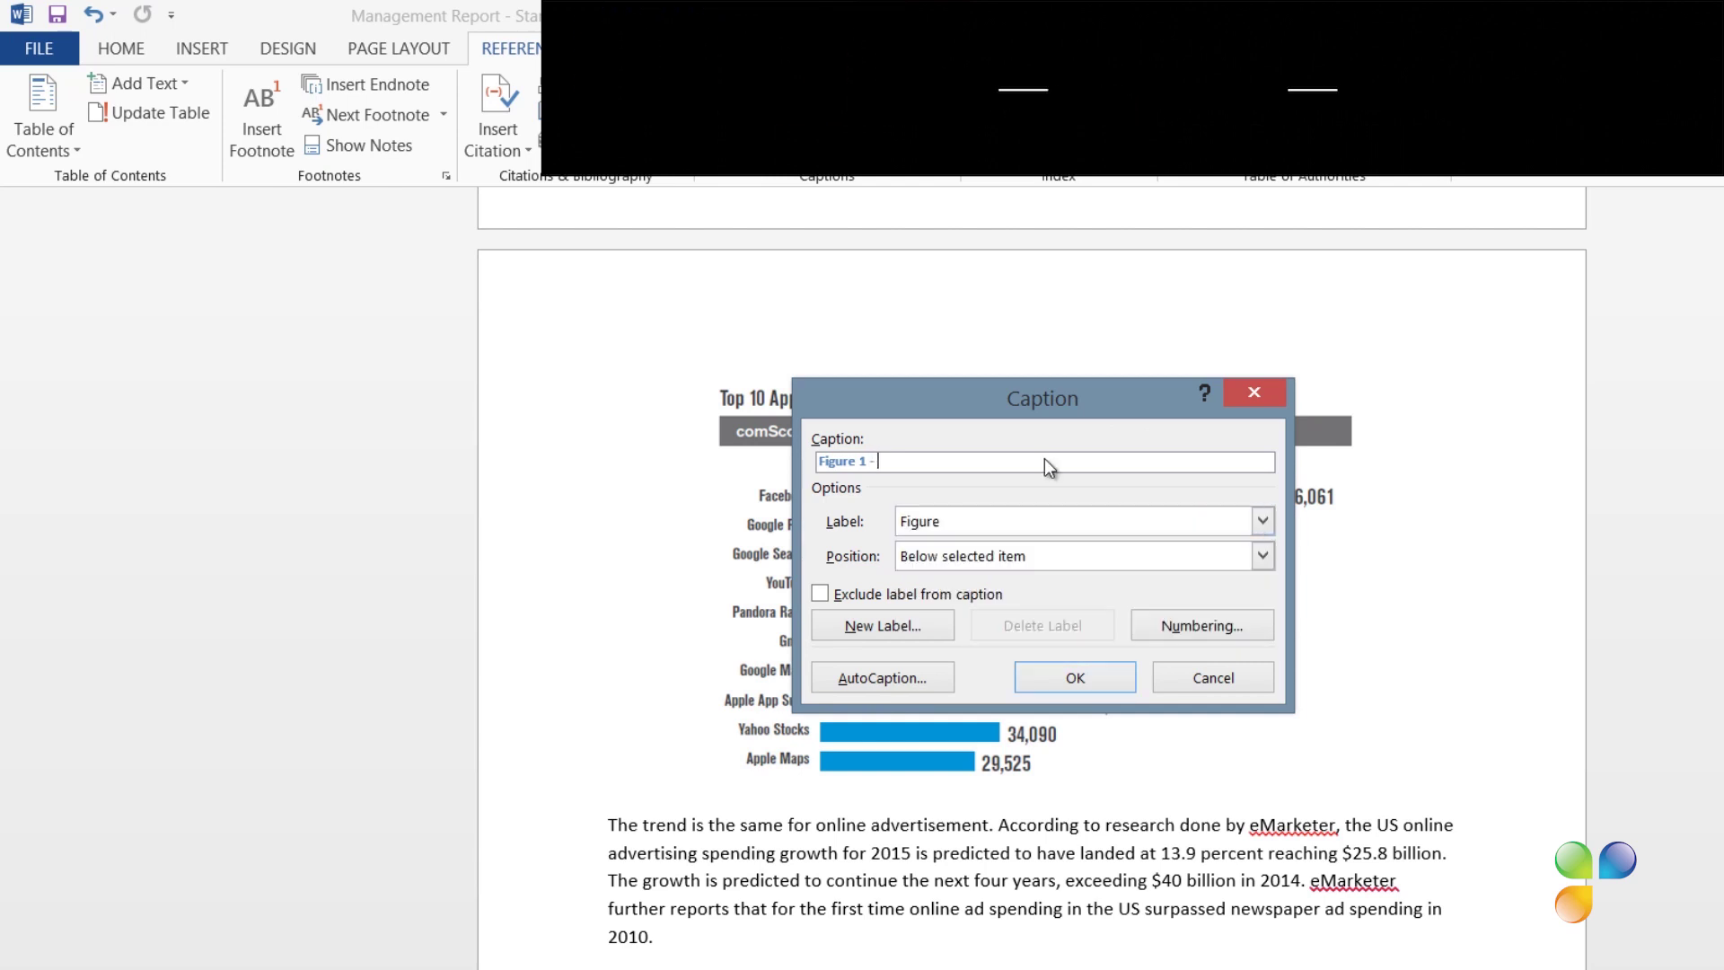
pyautogui.write('Top 10')
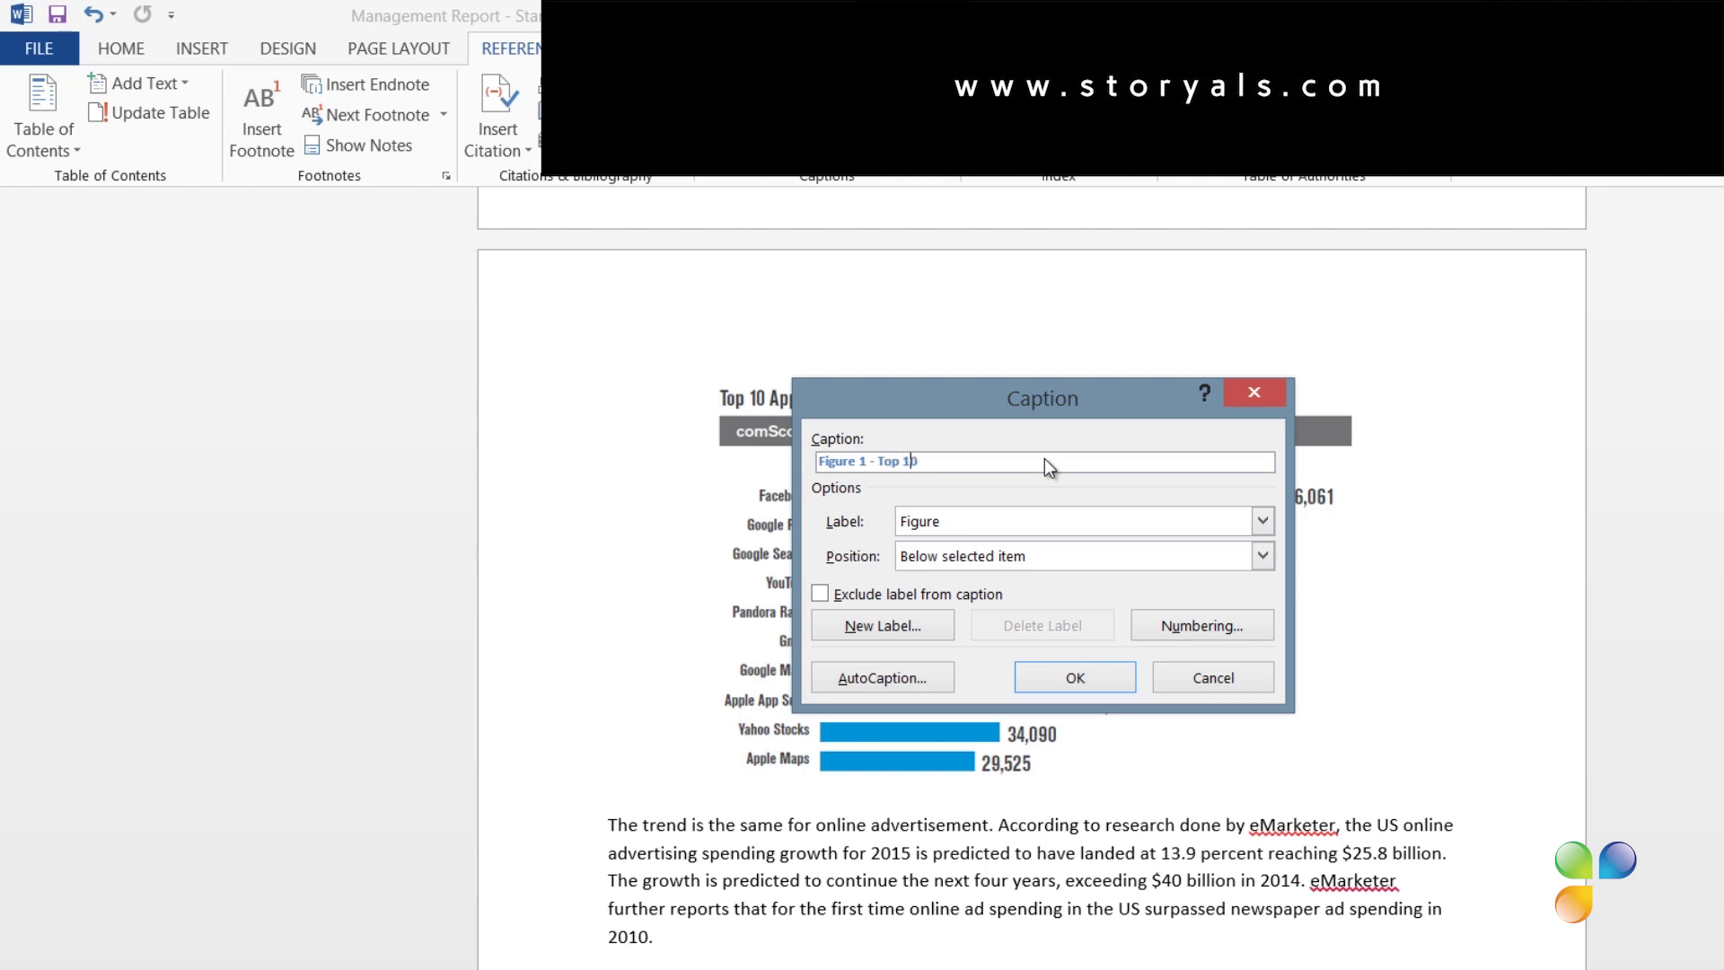
pyautogui.write('Smartphone apps in US 2013')
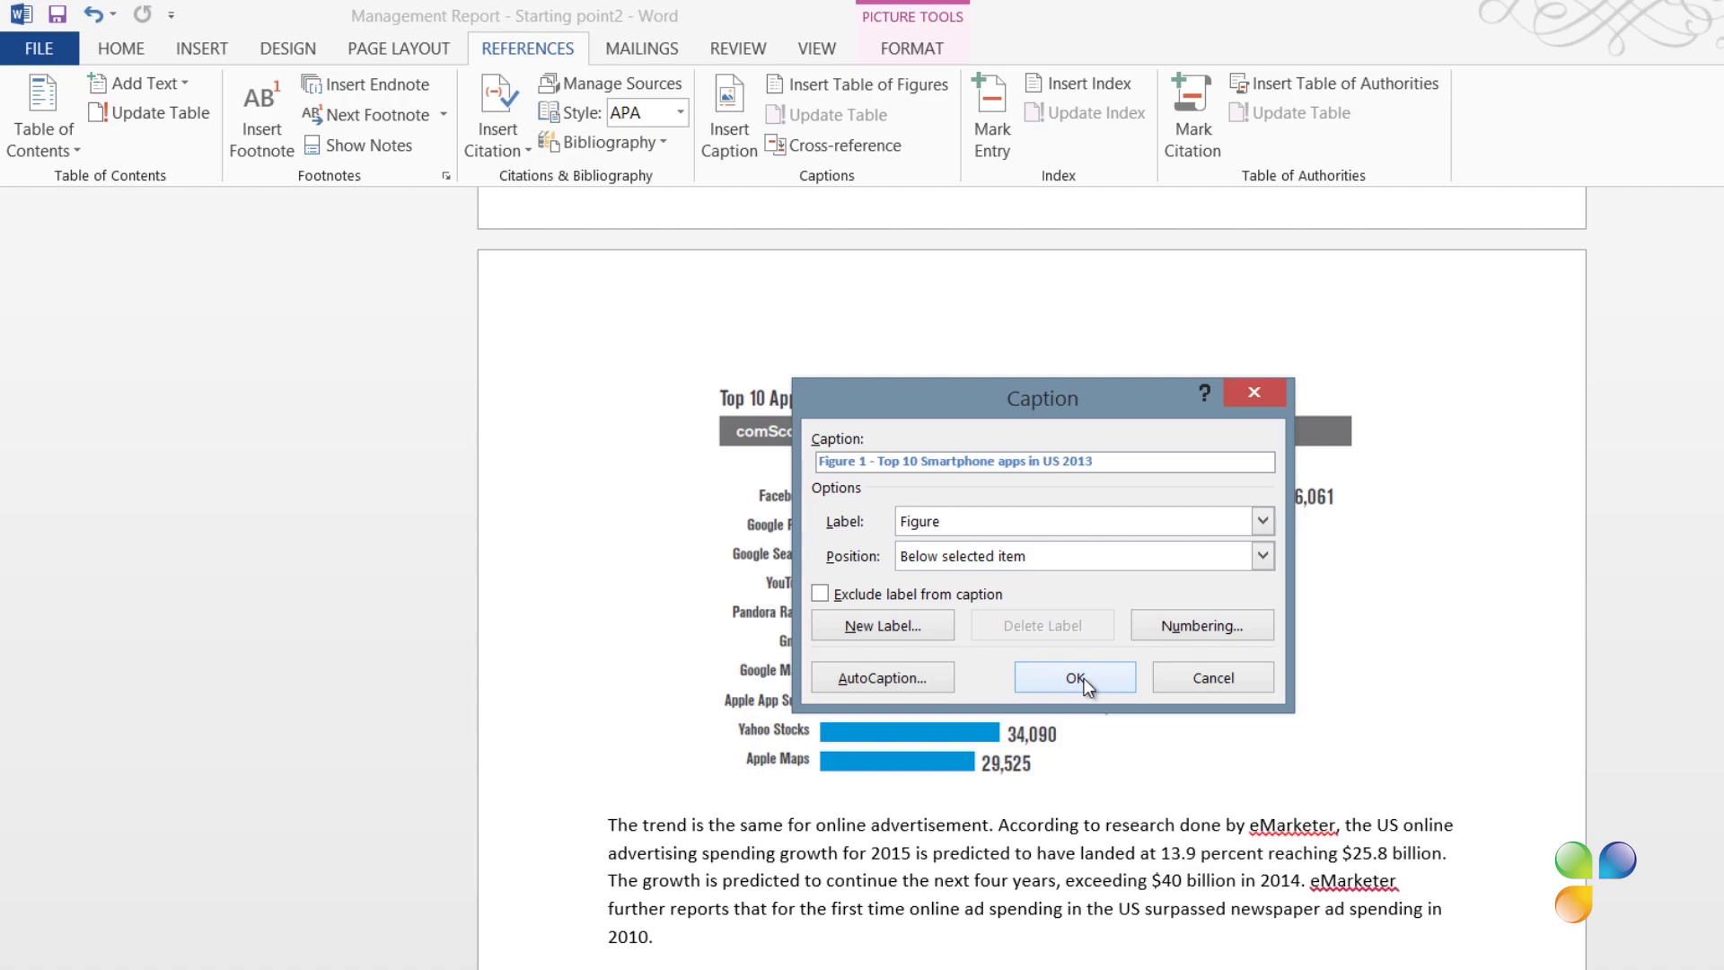
pyautogui.click(1082, 677)
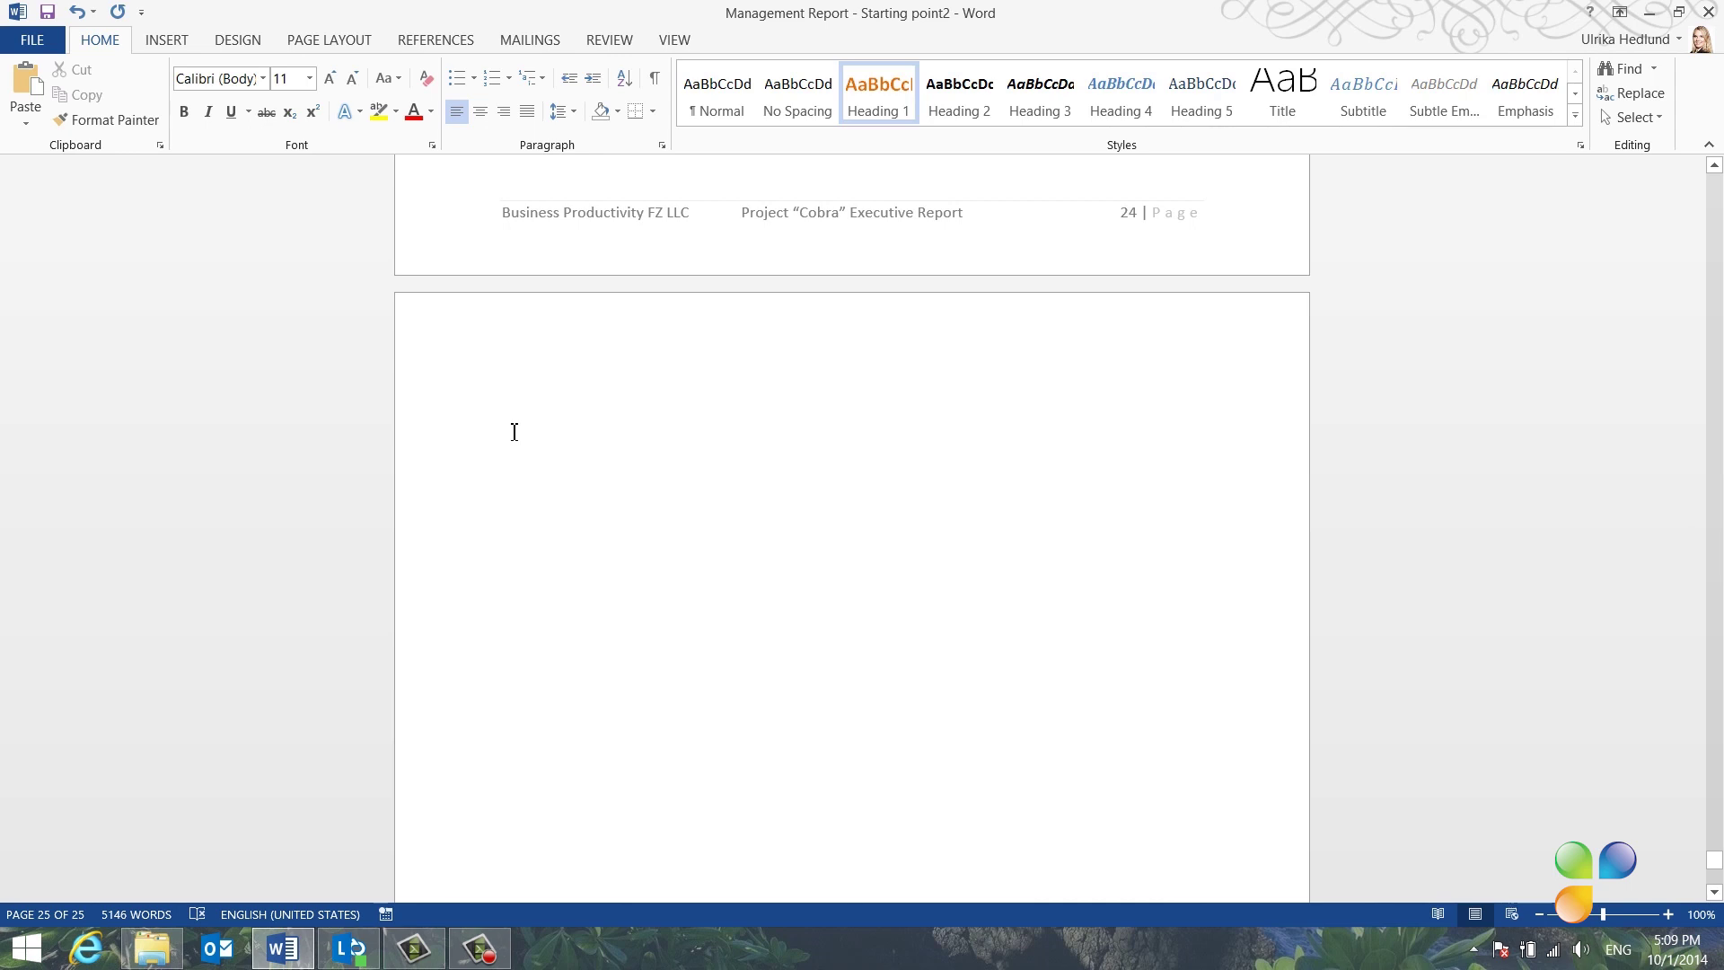
# Step: Insert a Table of Figures with default settings on the blank last page
pyautogui.click(510, 425)
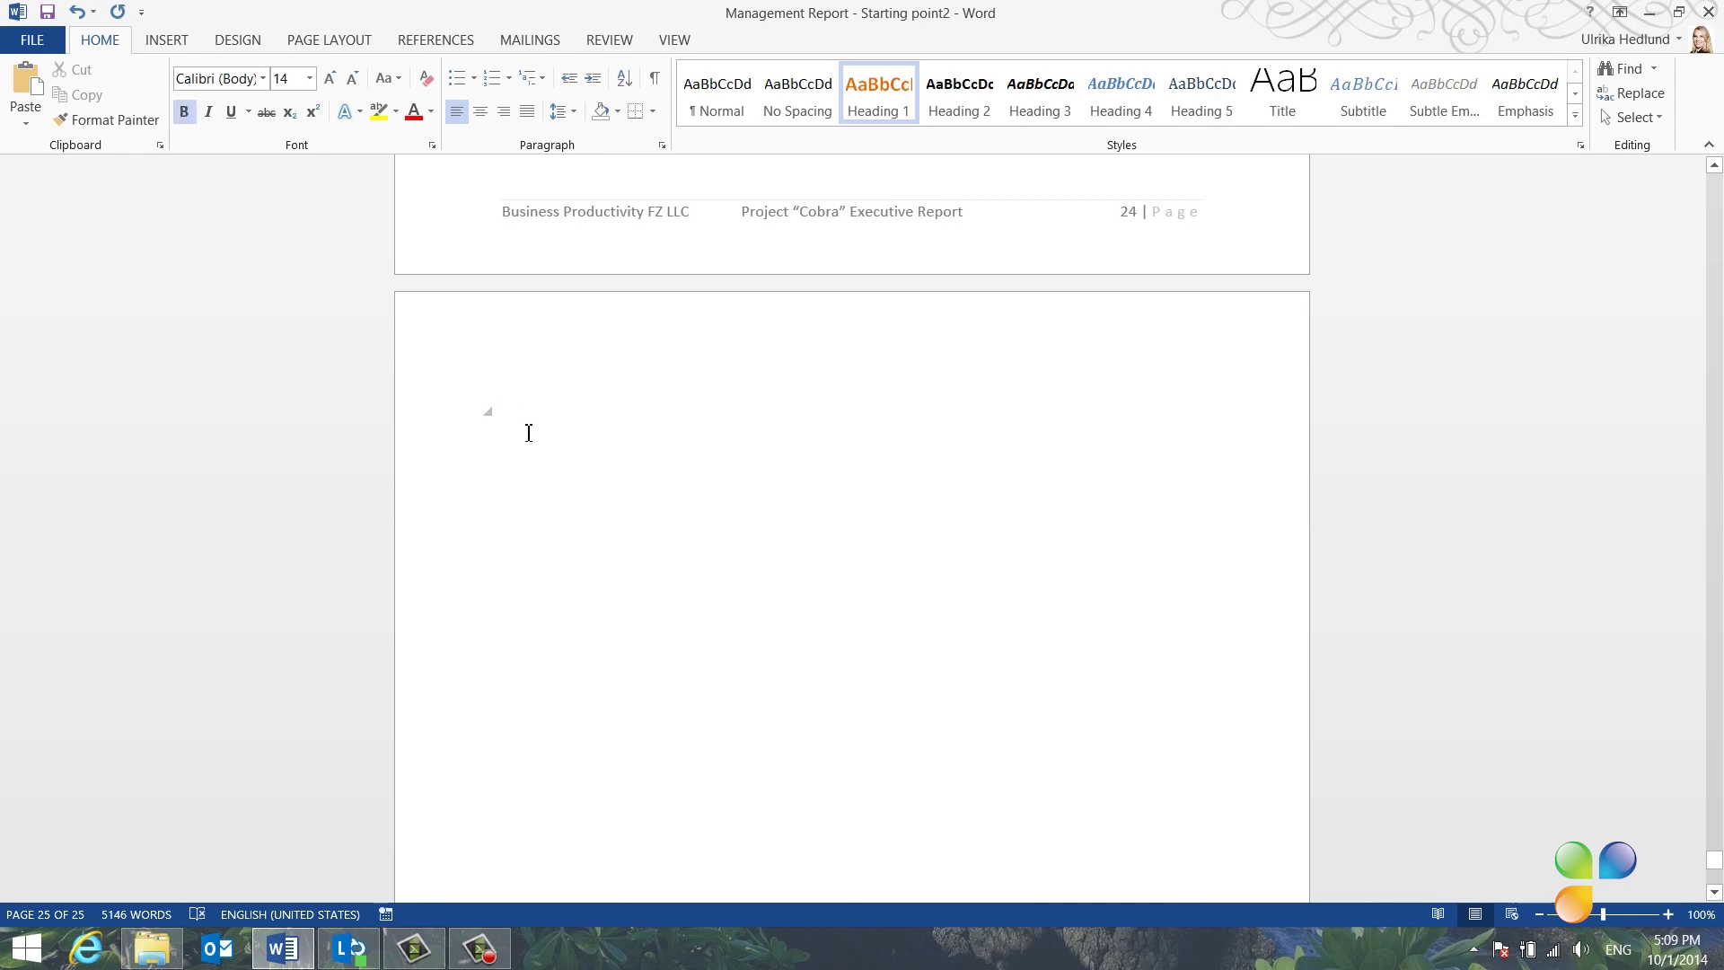
pyautogui.click(439, 40)
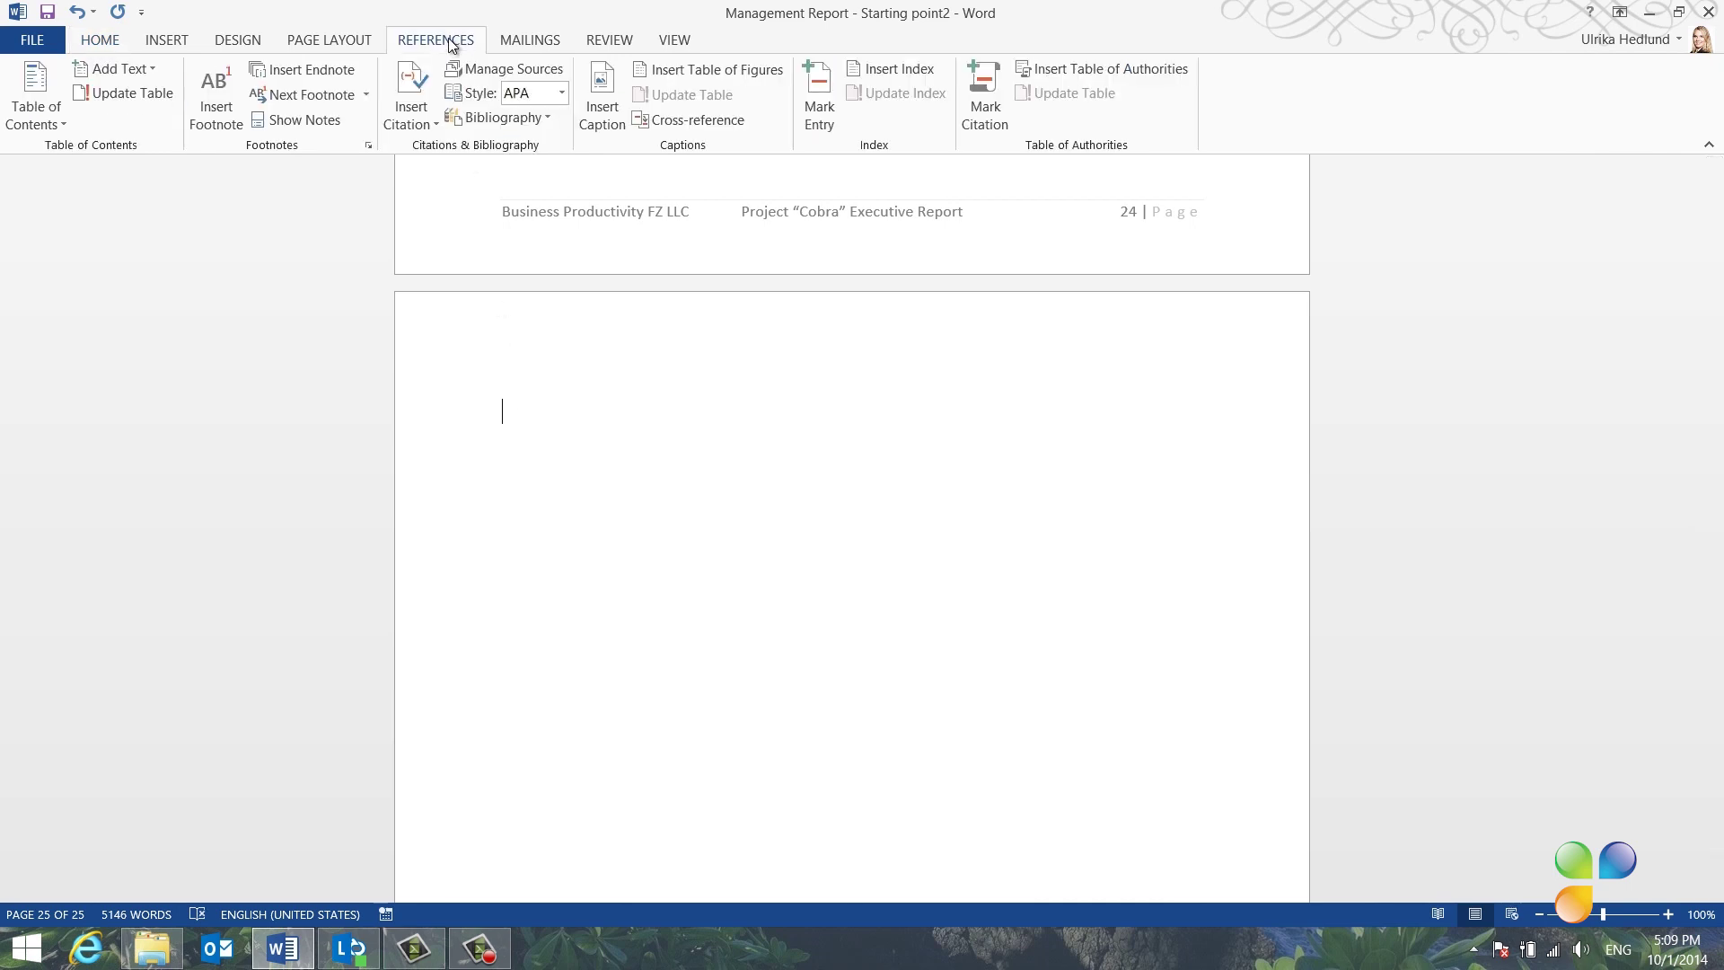
pyautogui.click(698, 70)
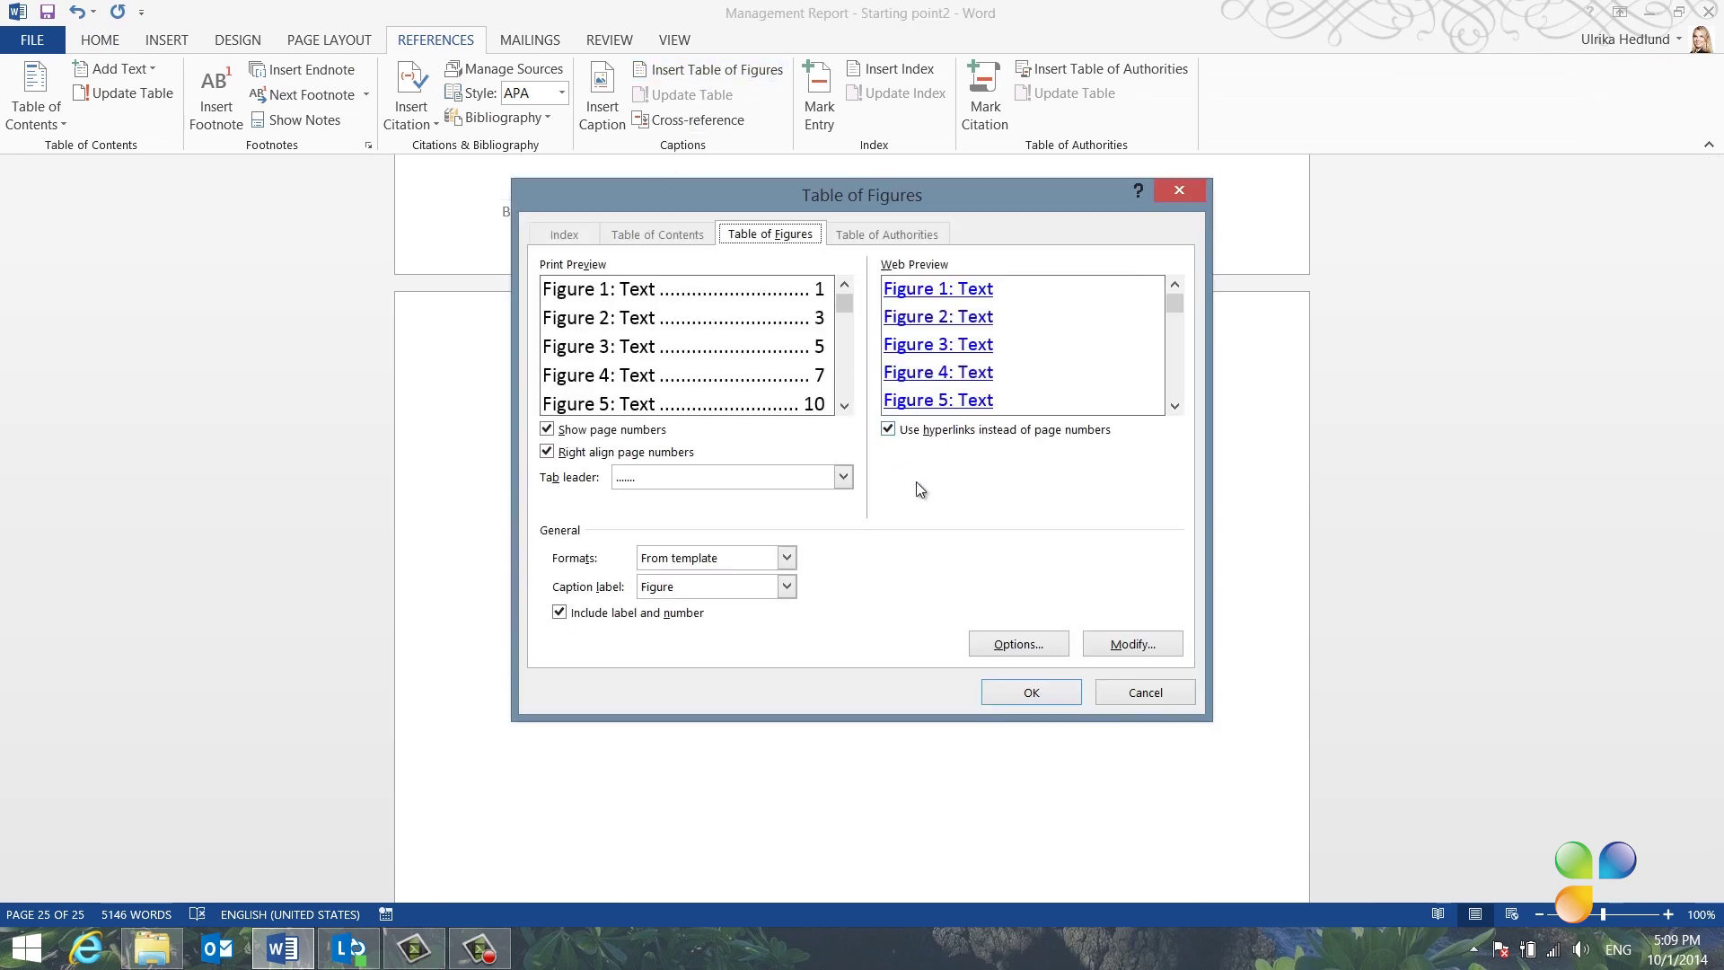
pyautogui.click(1045, 691)
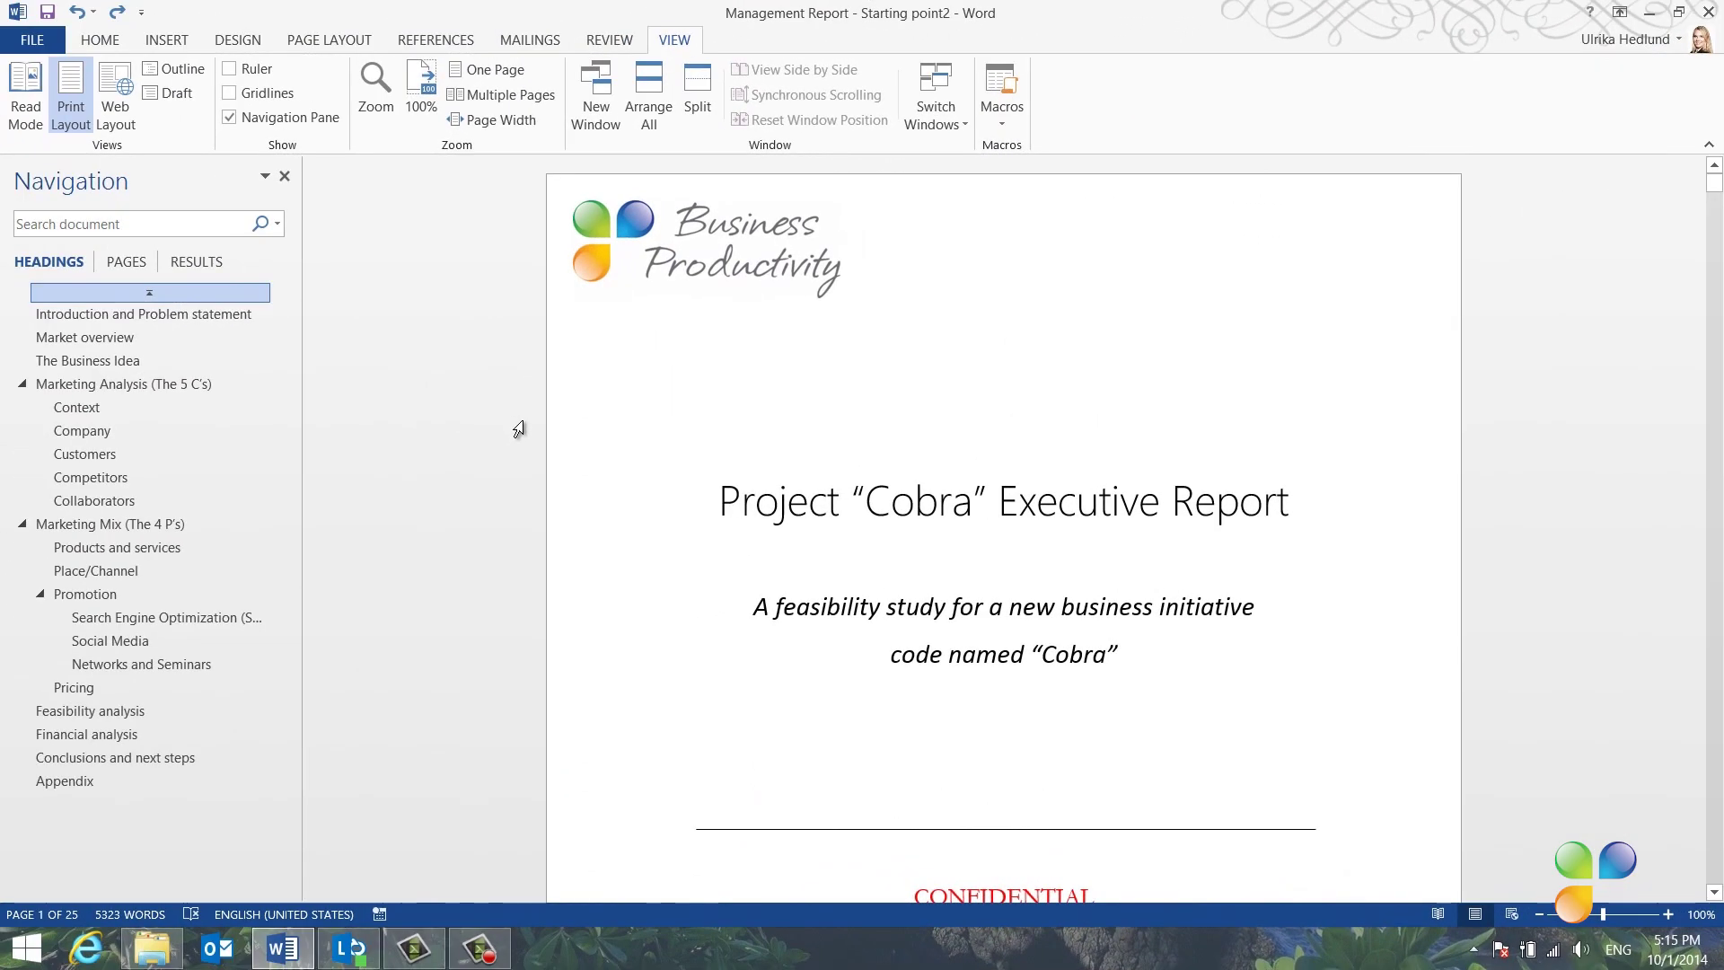
# Step: Insert an Automatic Table 2 table of contents just before the Introduction heading
pyautogui.scroll(-10, 519, 429)
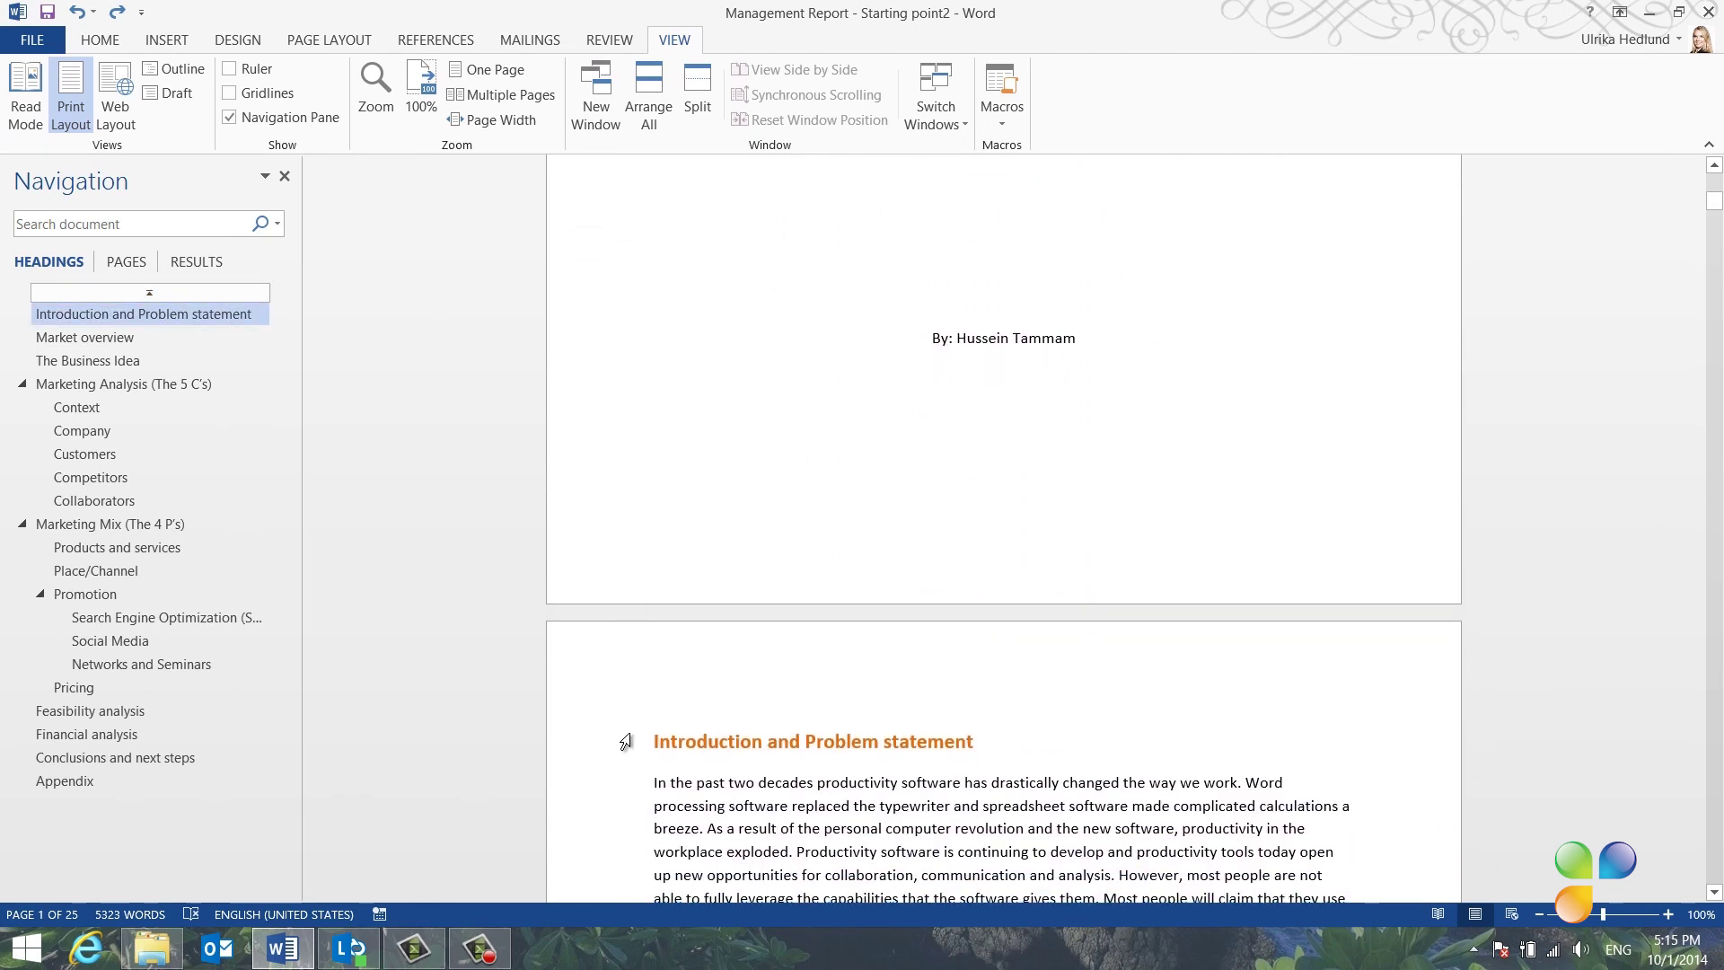
pyautogui.moveTo(645, 745)
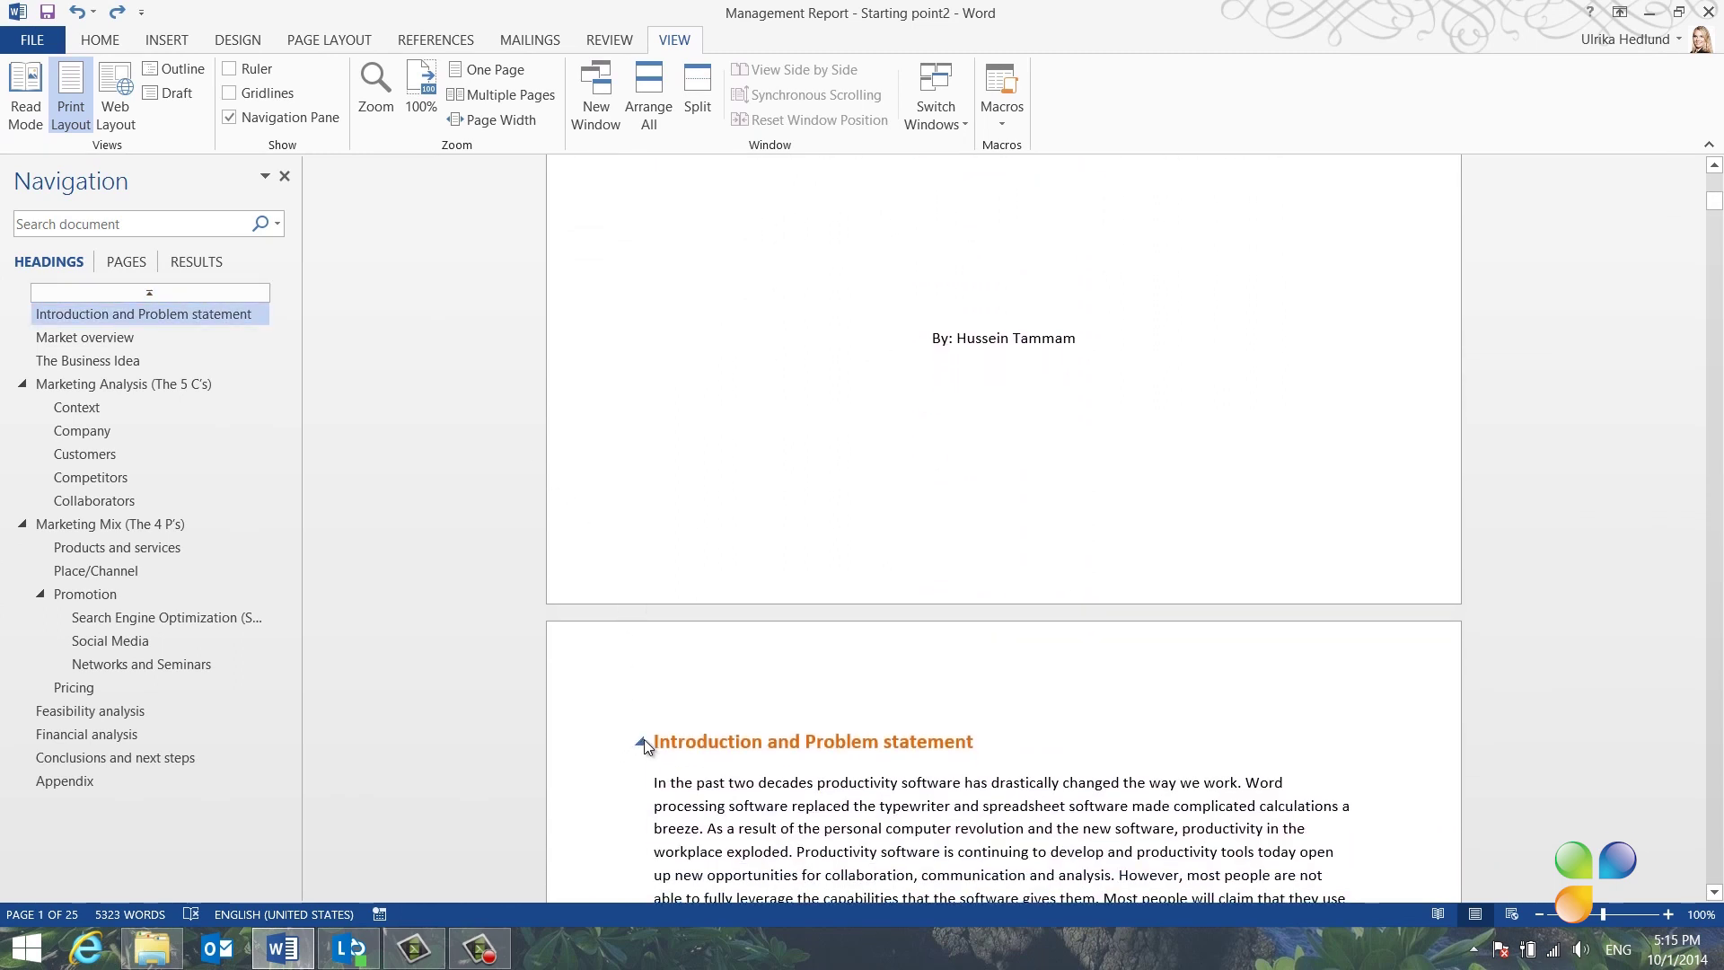
pyautogui.click(647, 683)
pyautogui.click(413, 43)
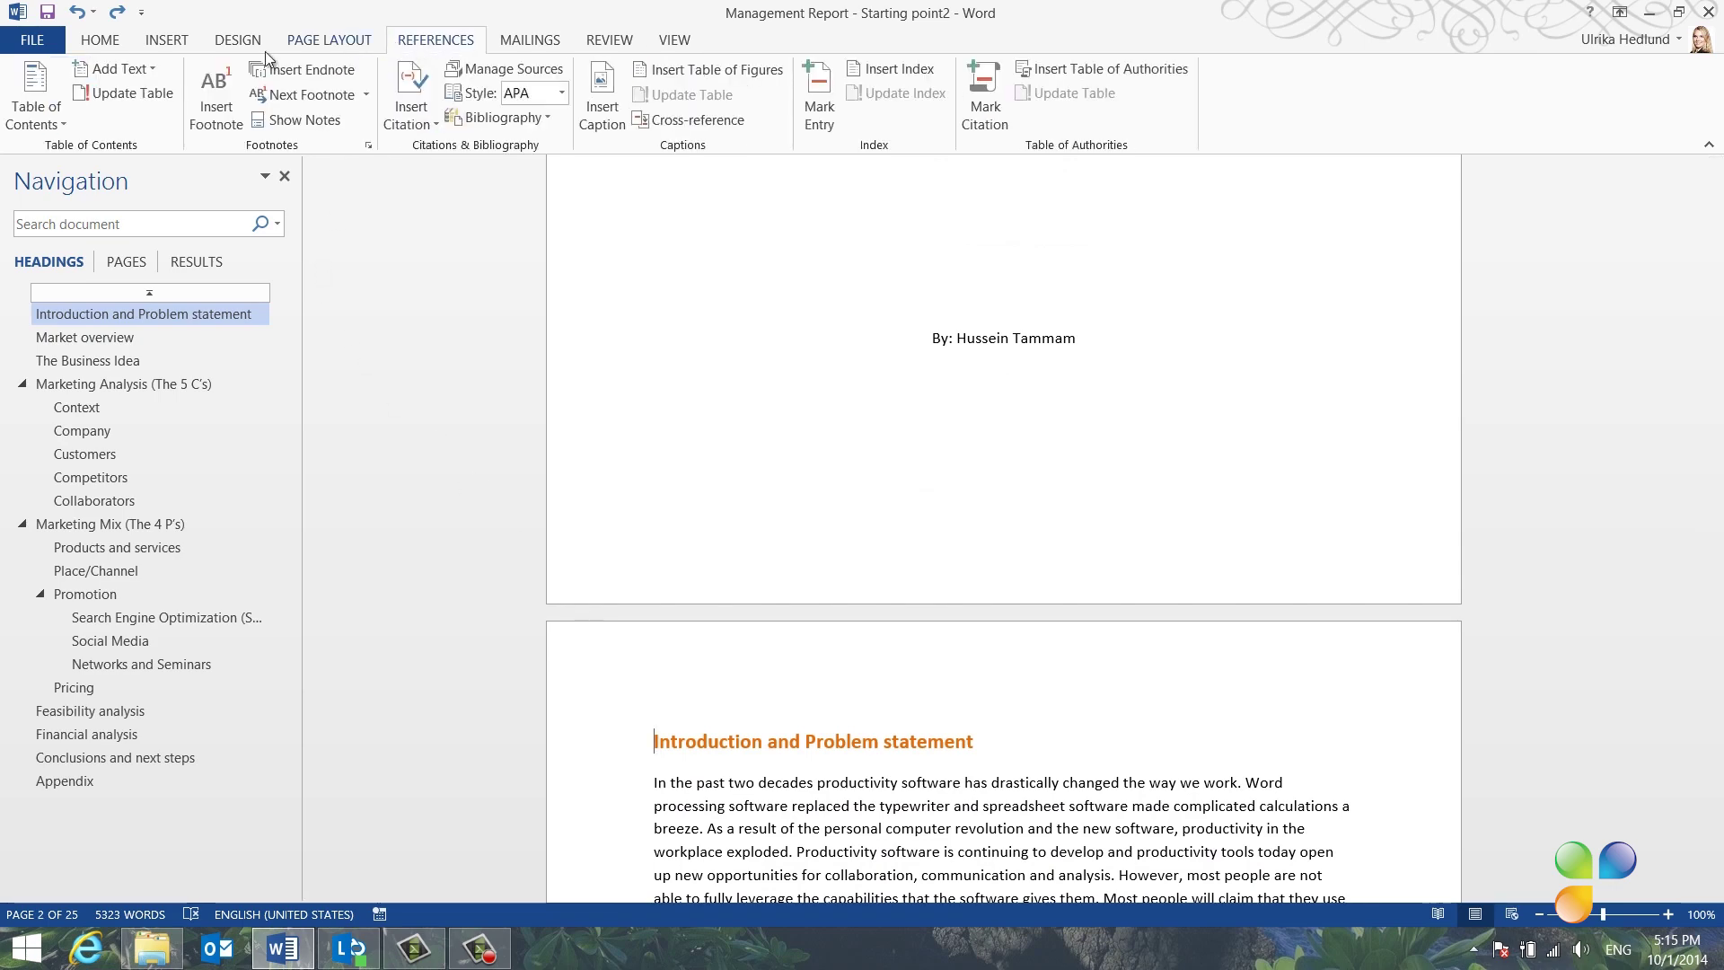
pyautogui.click(23, 114)
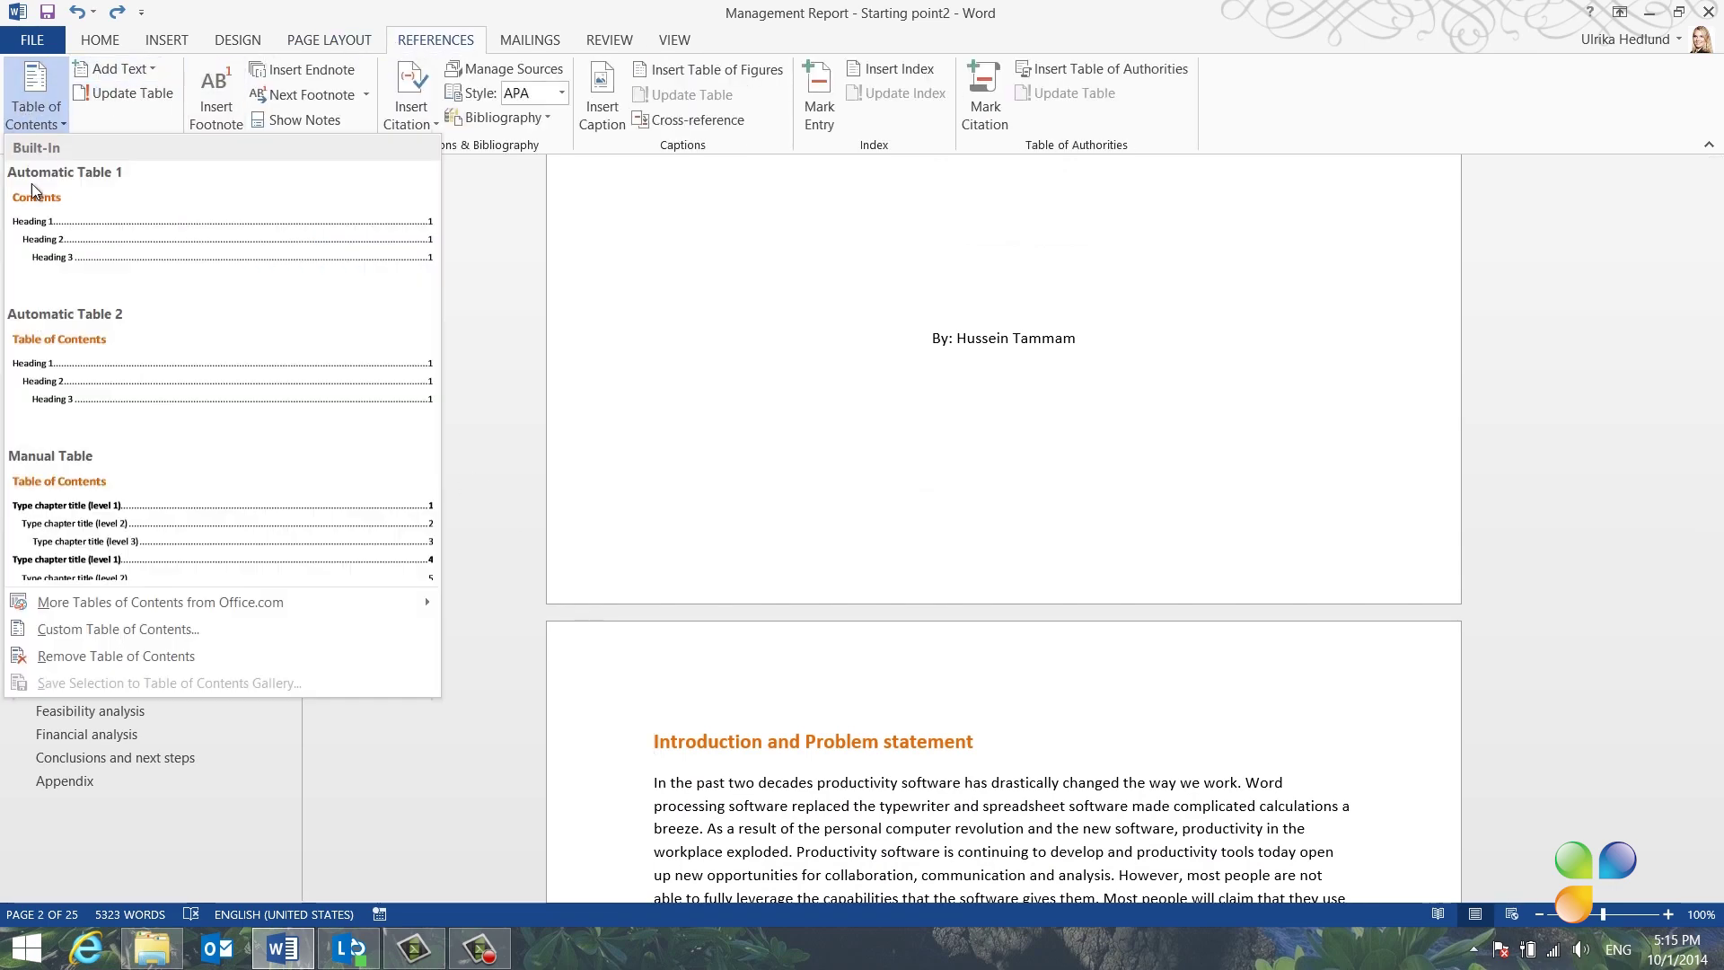
pyautogui.click(79, 341)
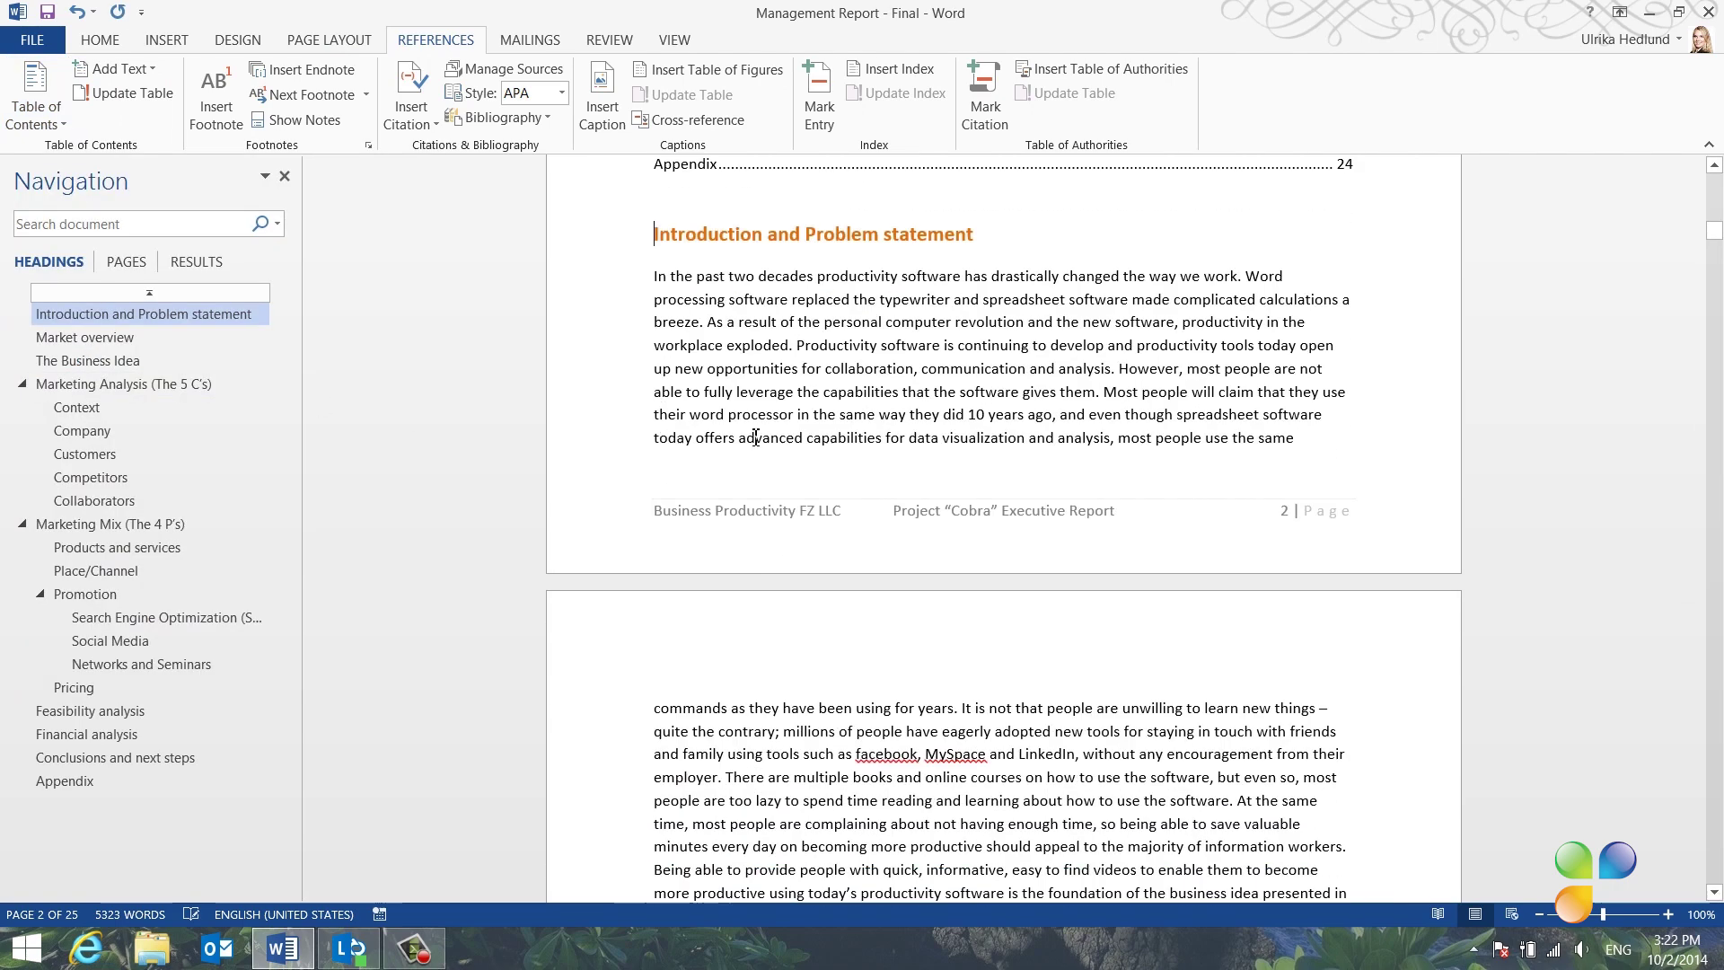
pyautogui.scroll(3, 1009, 428)
pyautogui.scroll(5, 1009, 428)
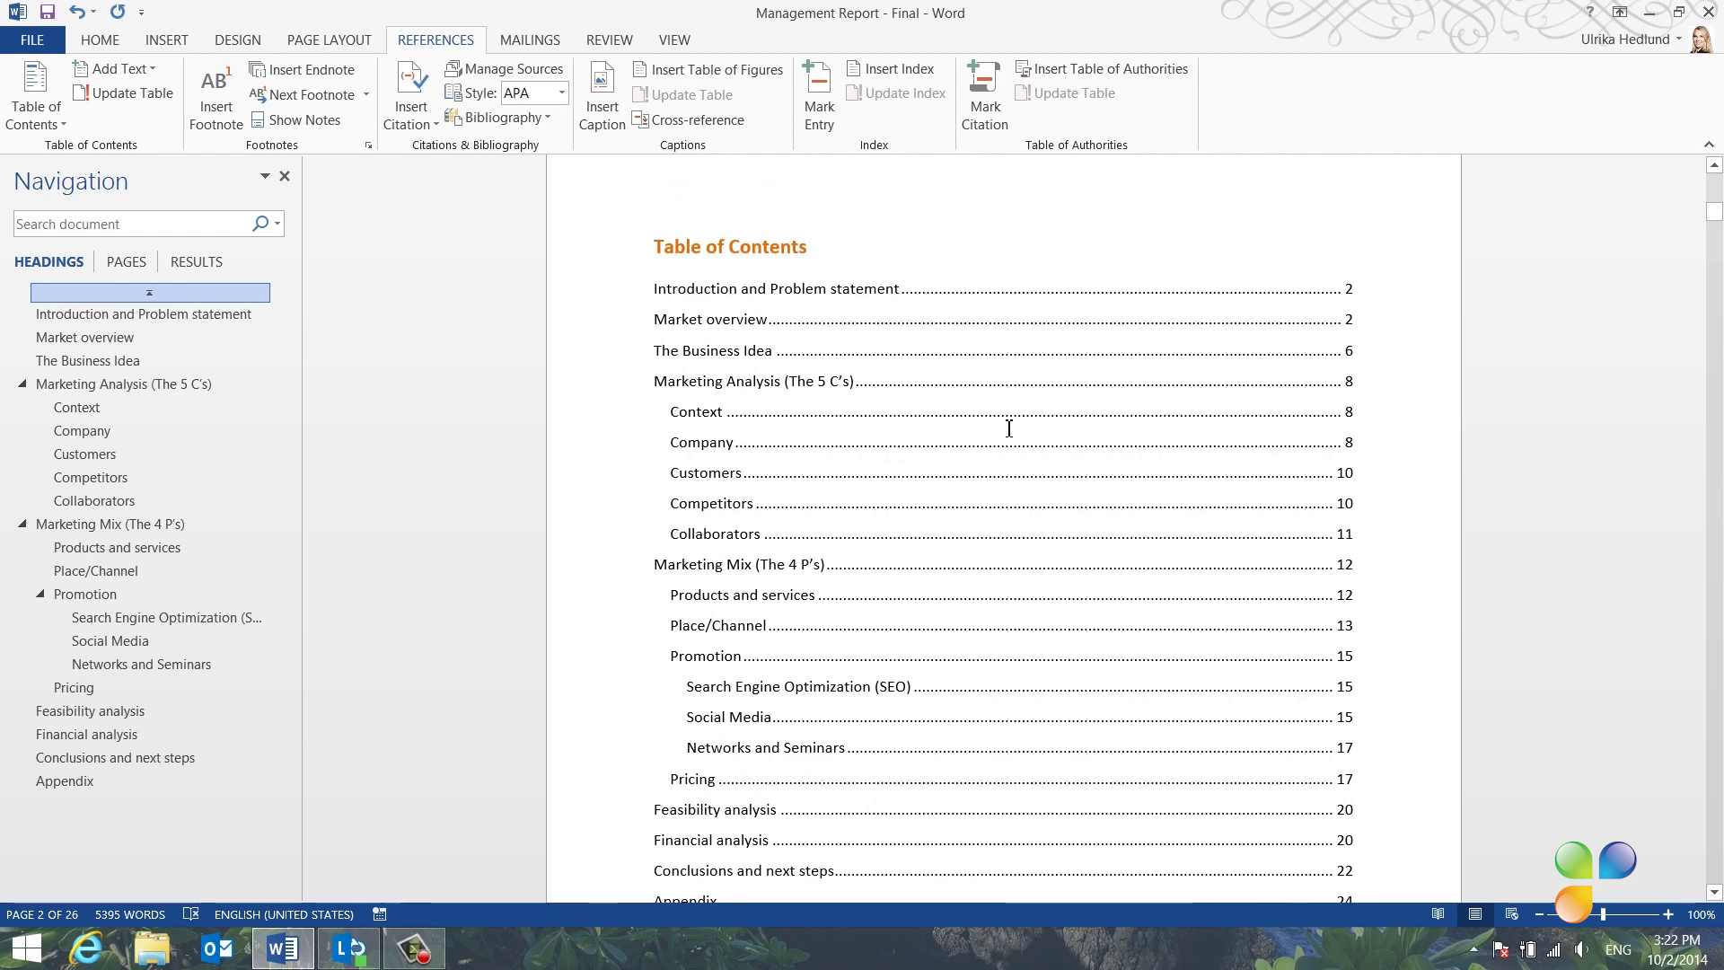
pyautogui.scroll(-6, 1009, 428)
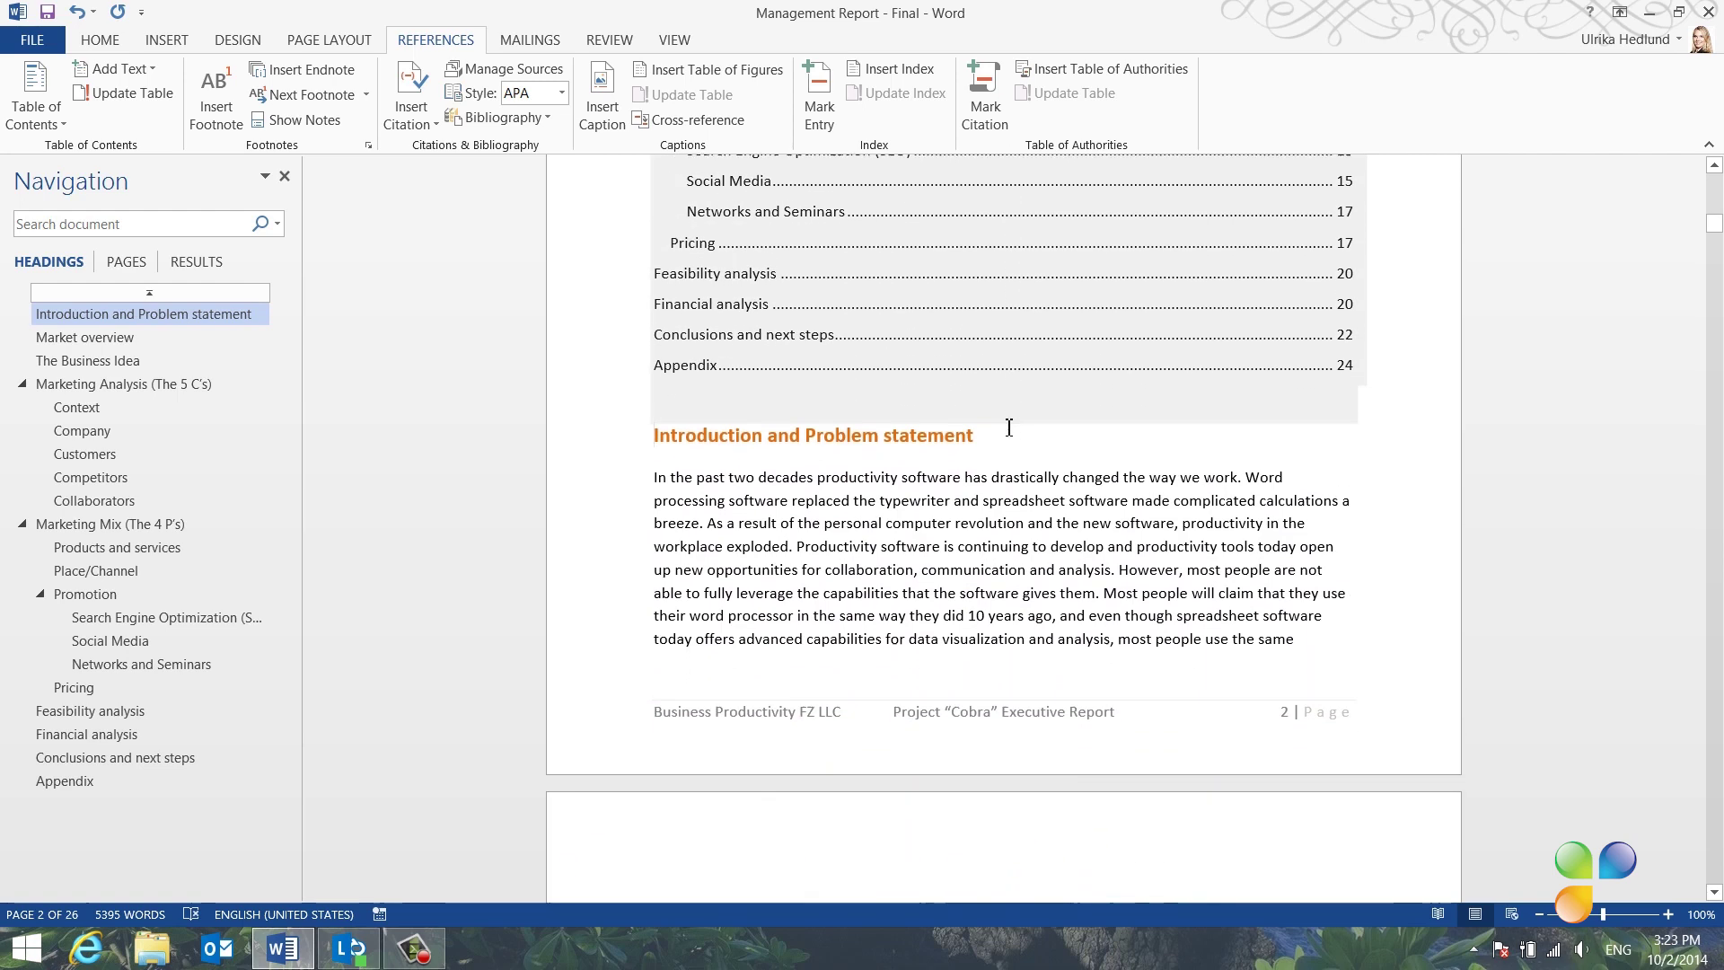
pyautogui.scroll(-1, 1009, 429)
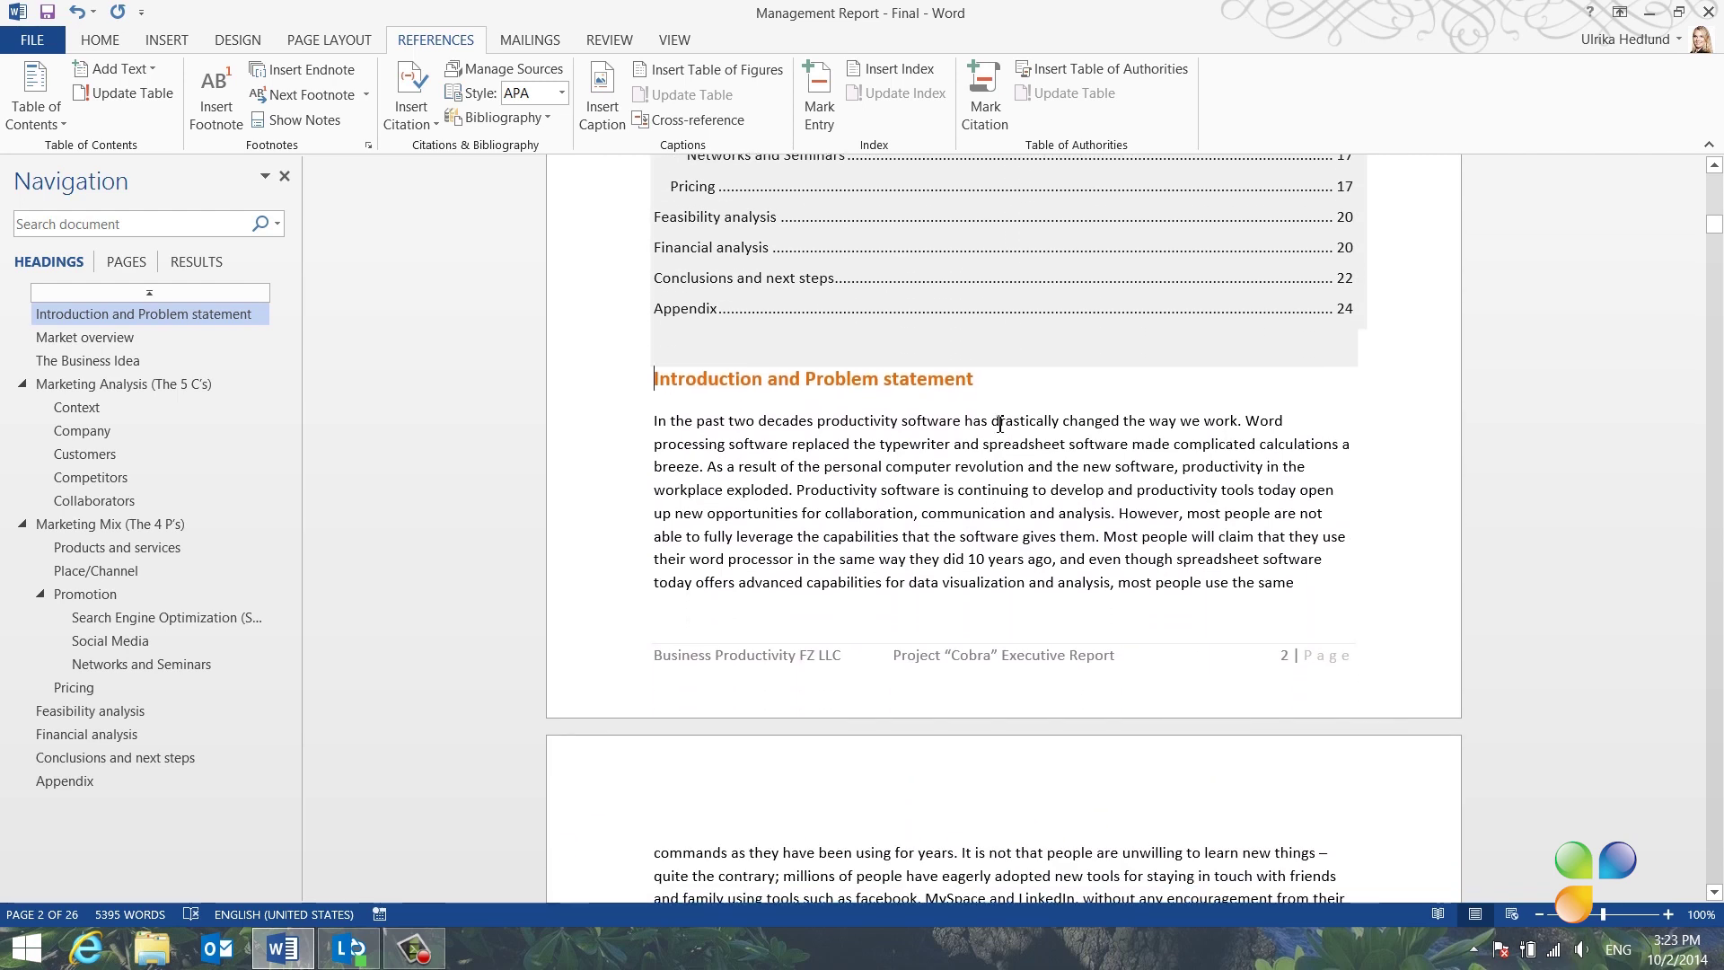
# Step: Insert a page break so the Introduction heading starts on a new page
pyautogui.click(172, 41)
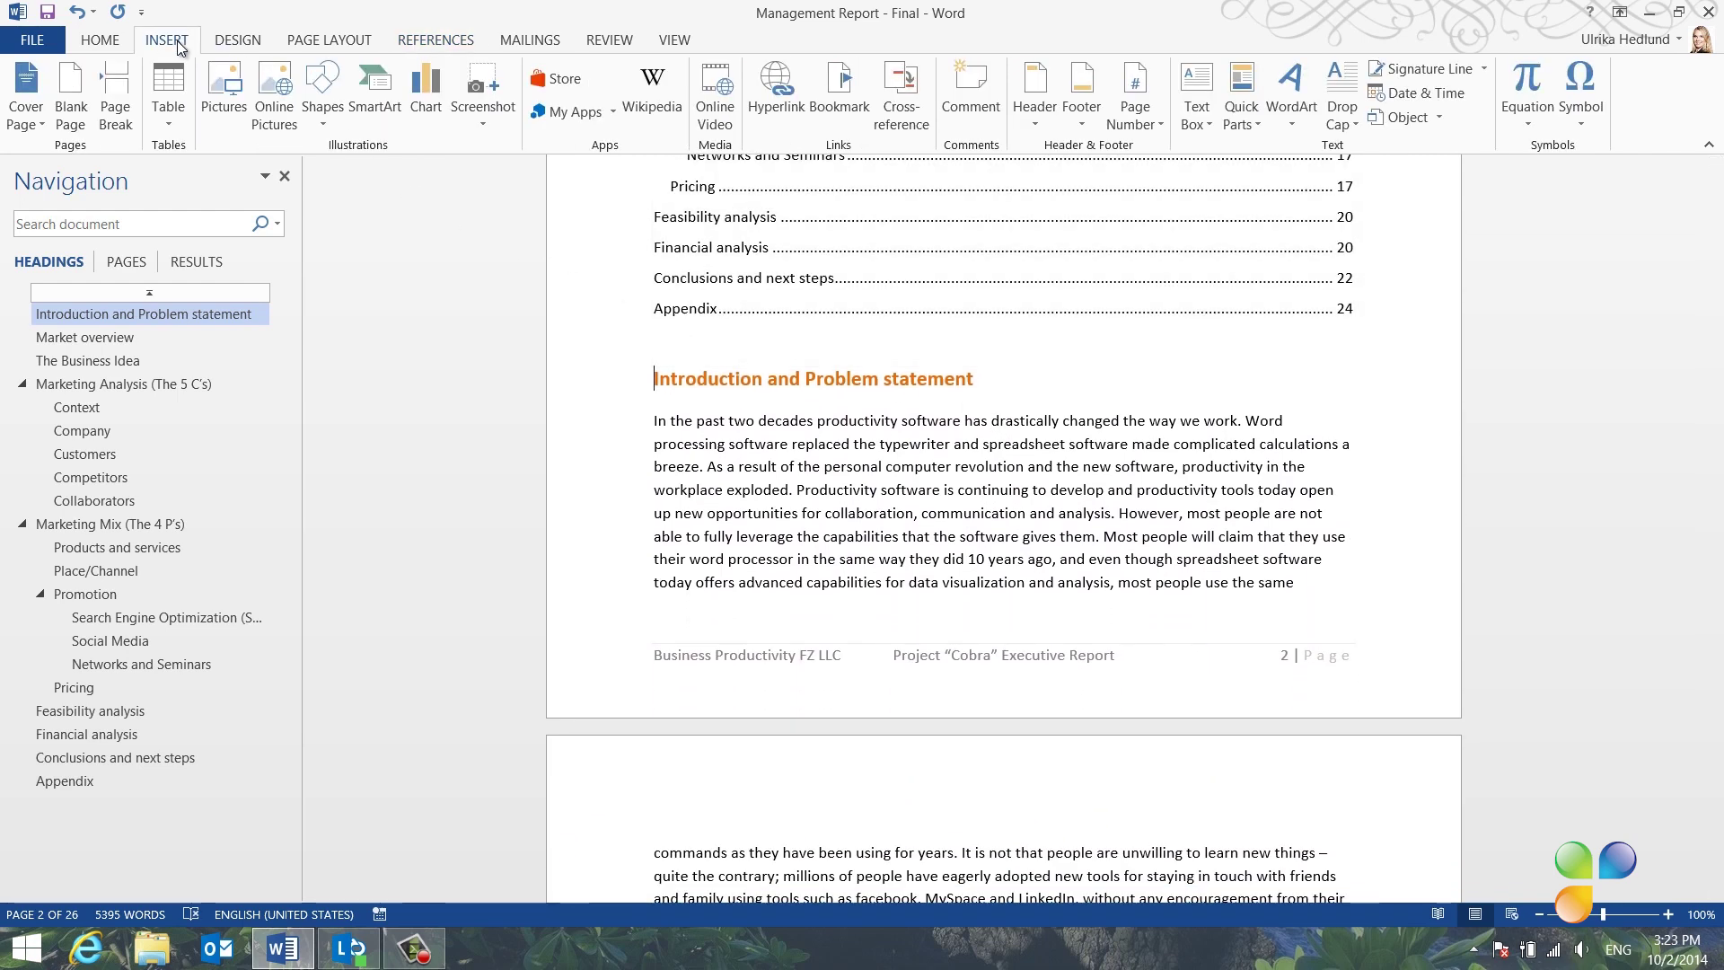
pyautogui.click(115, 89)
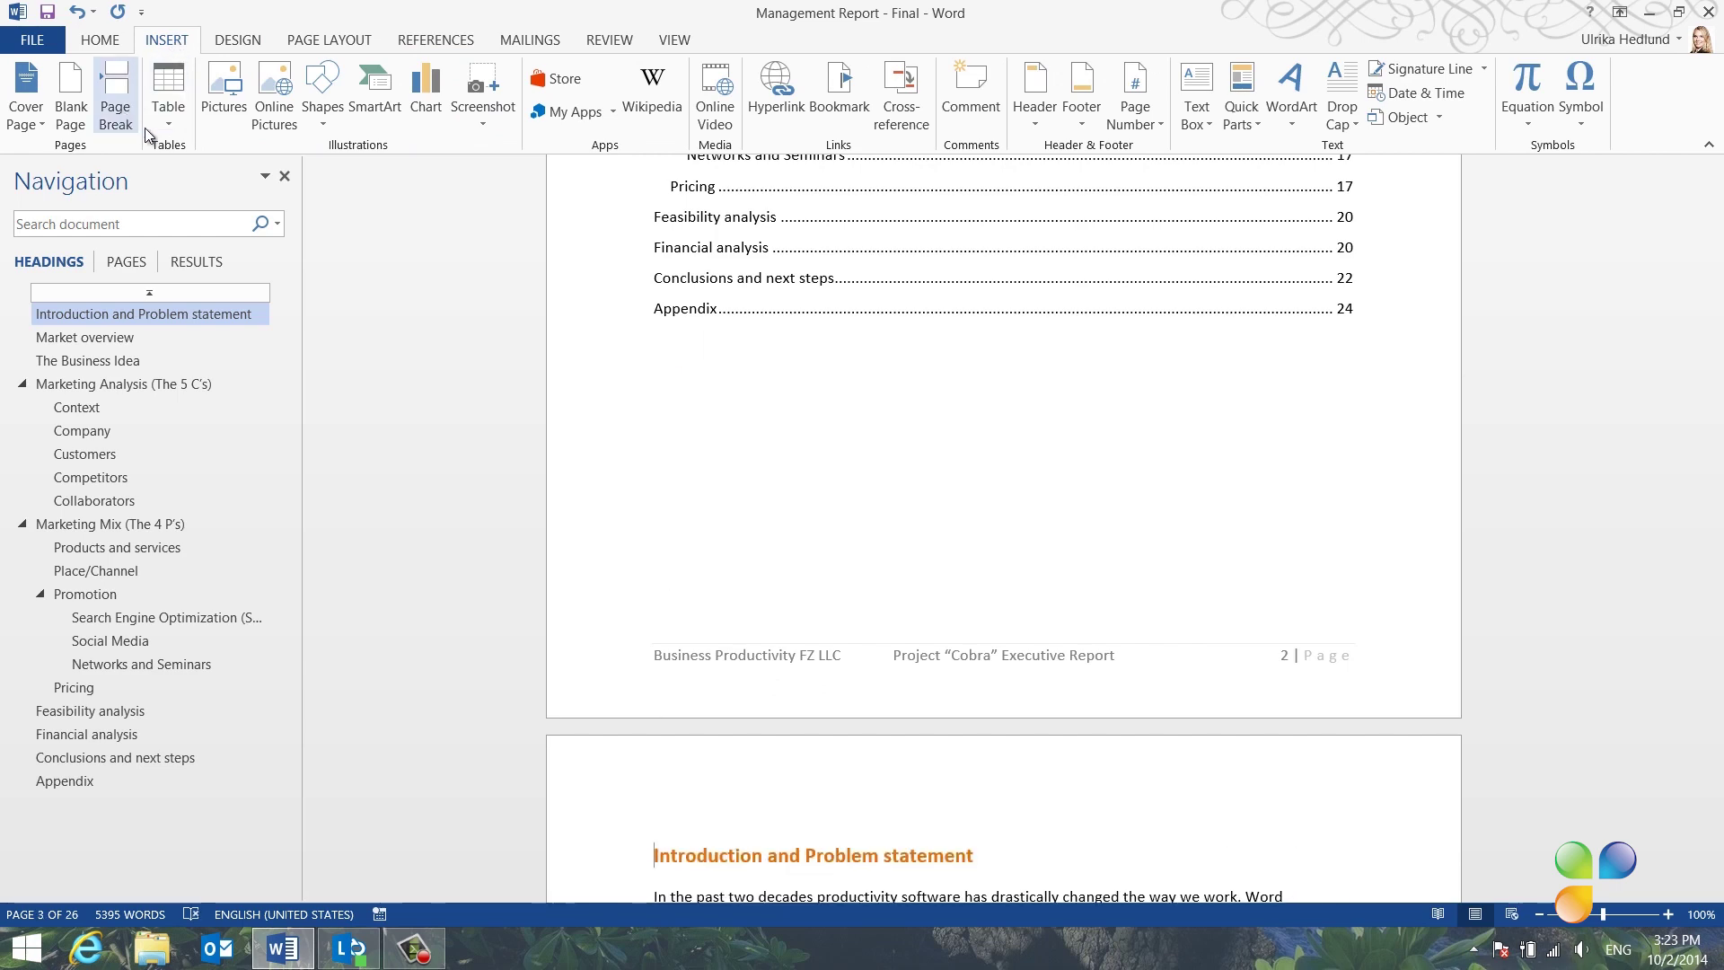
pyautogui.scroll(5, 1151, 543)
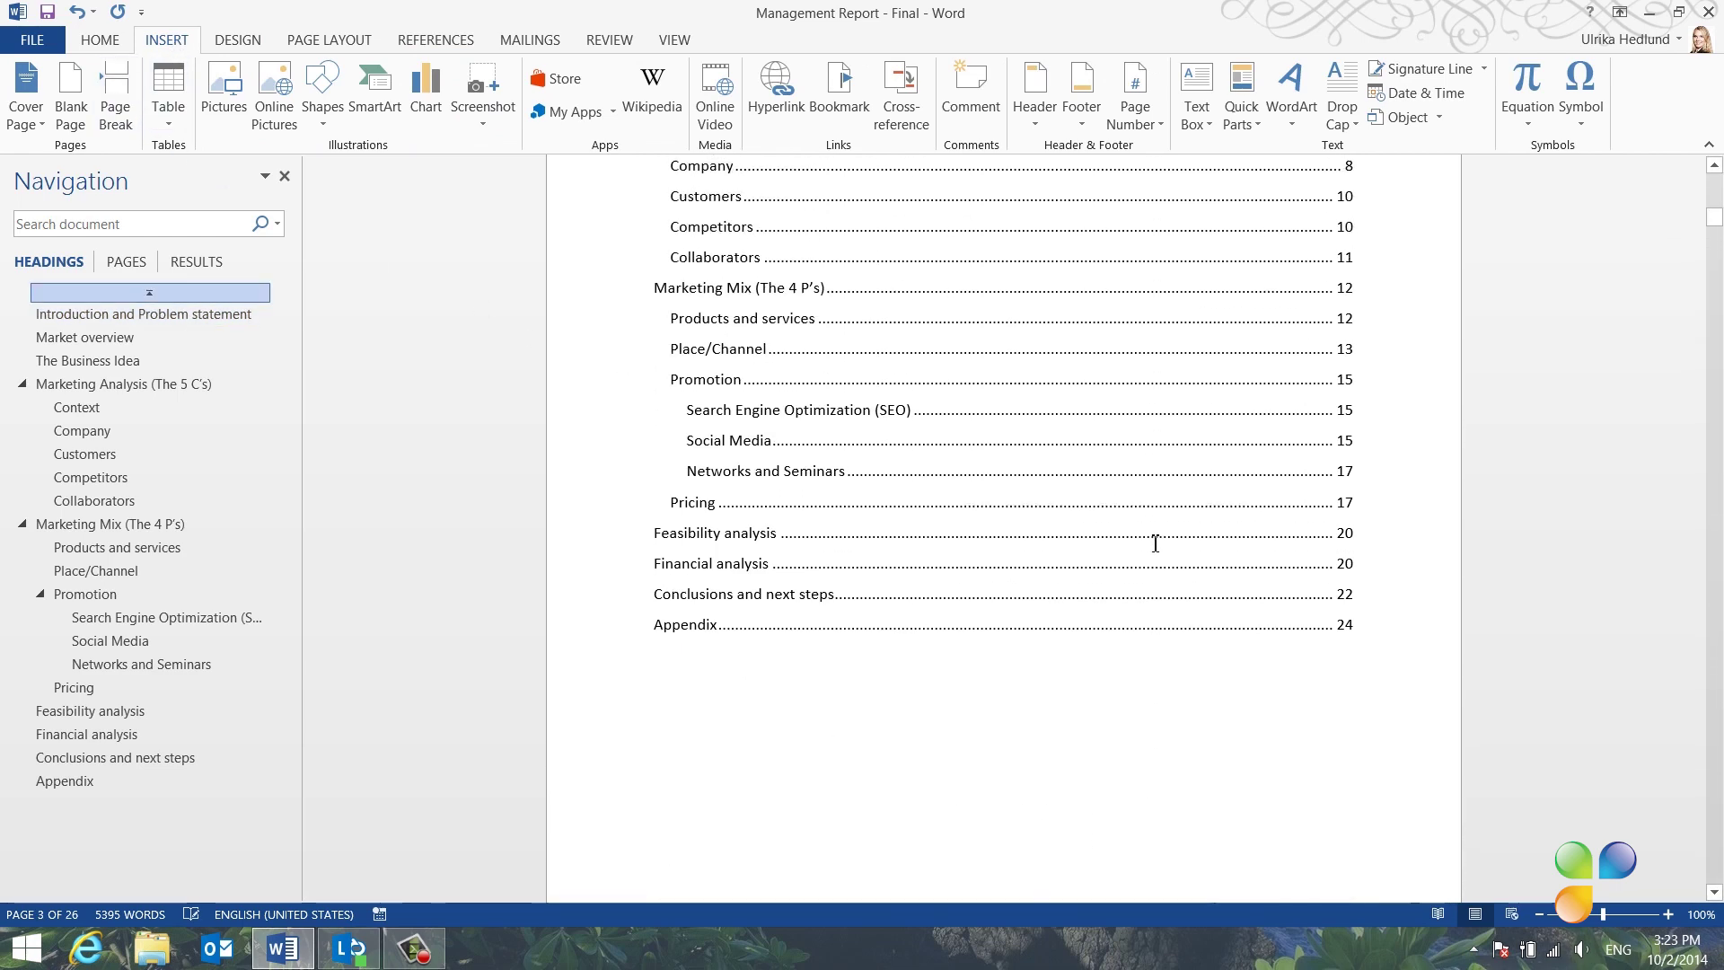
pyautogui.scroll(2, 1029, 412)
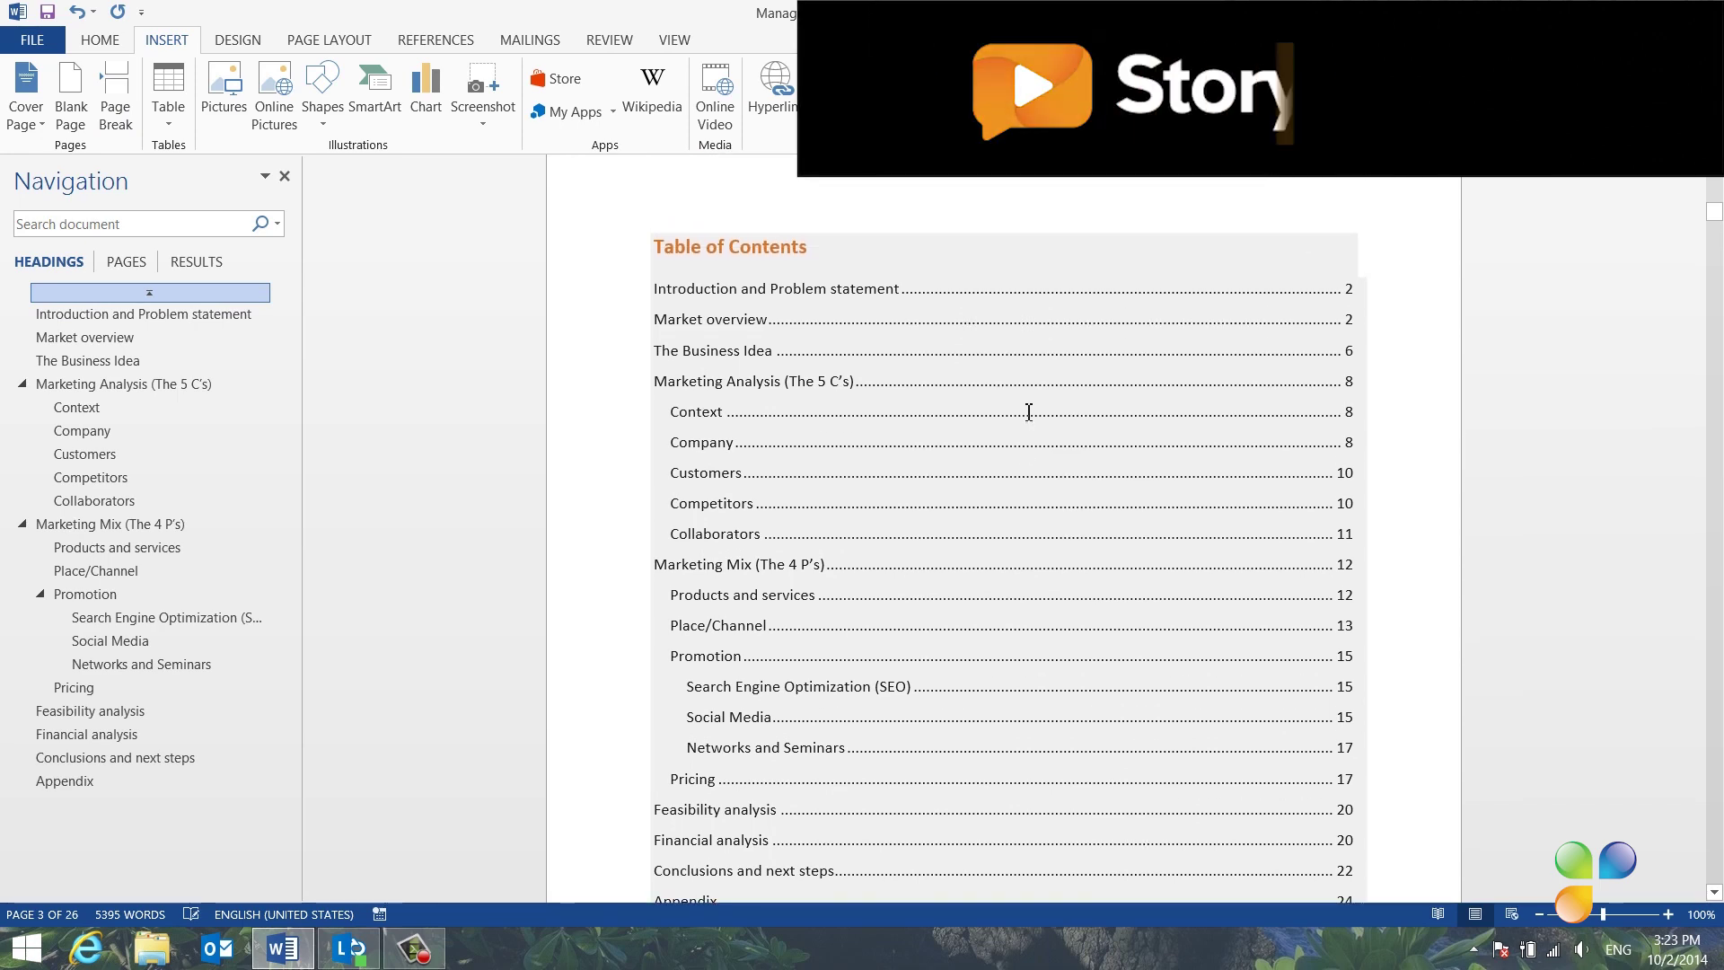
# Step: Update the entire Table of Contents so the page numbers reflect the new layout
pyautogui.rightClick(1029, 412)
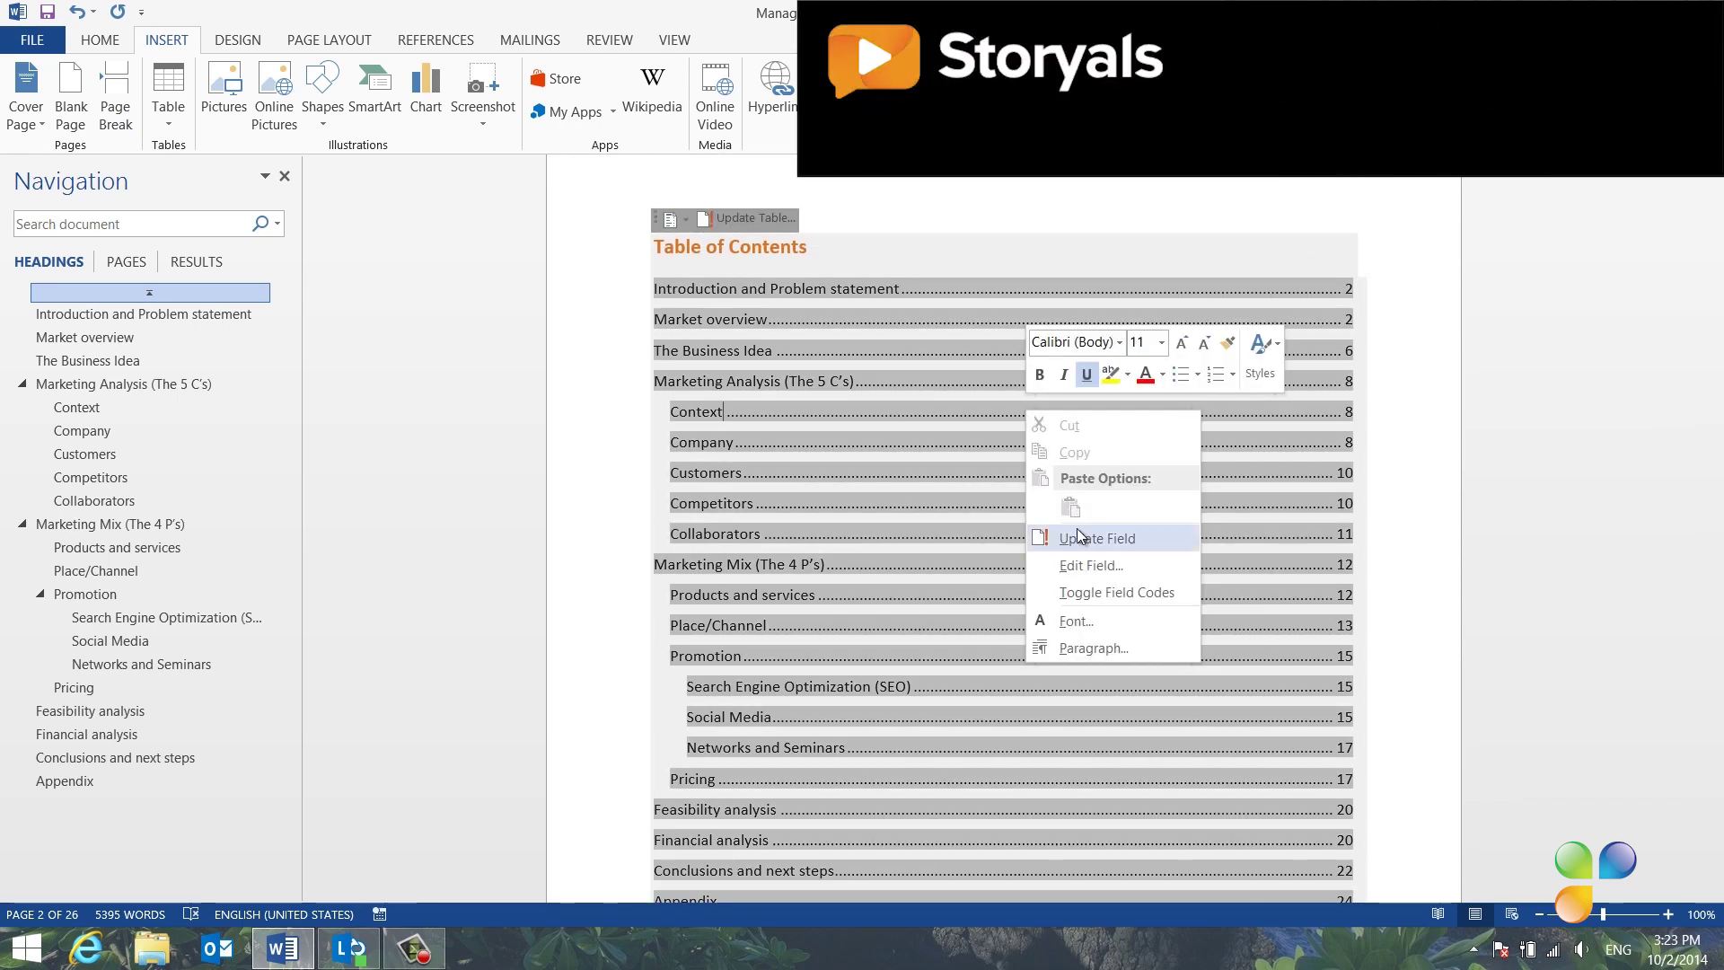
pyautogui.click(1080, 539)
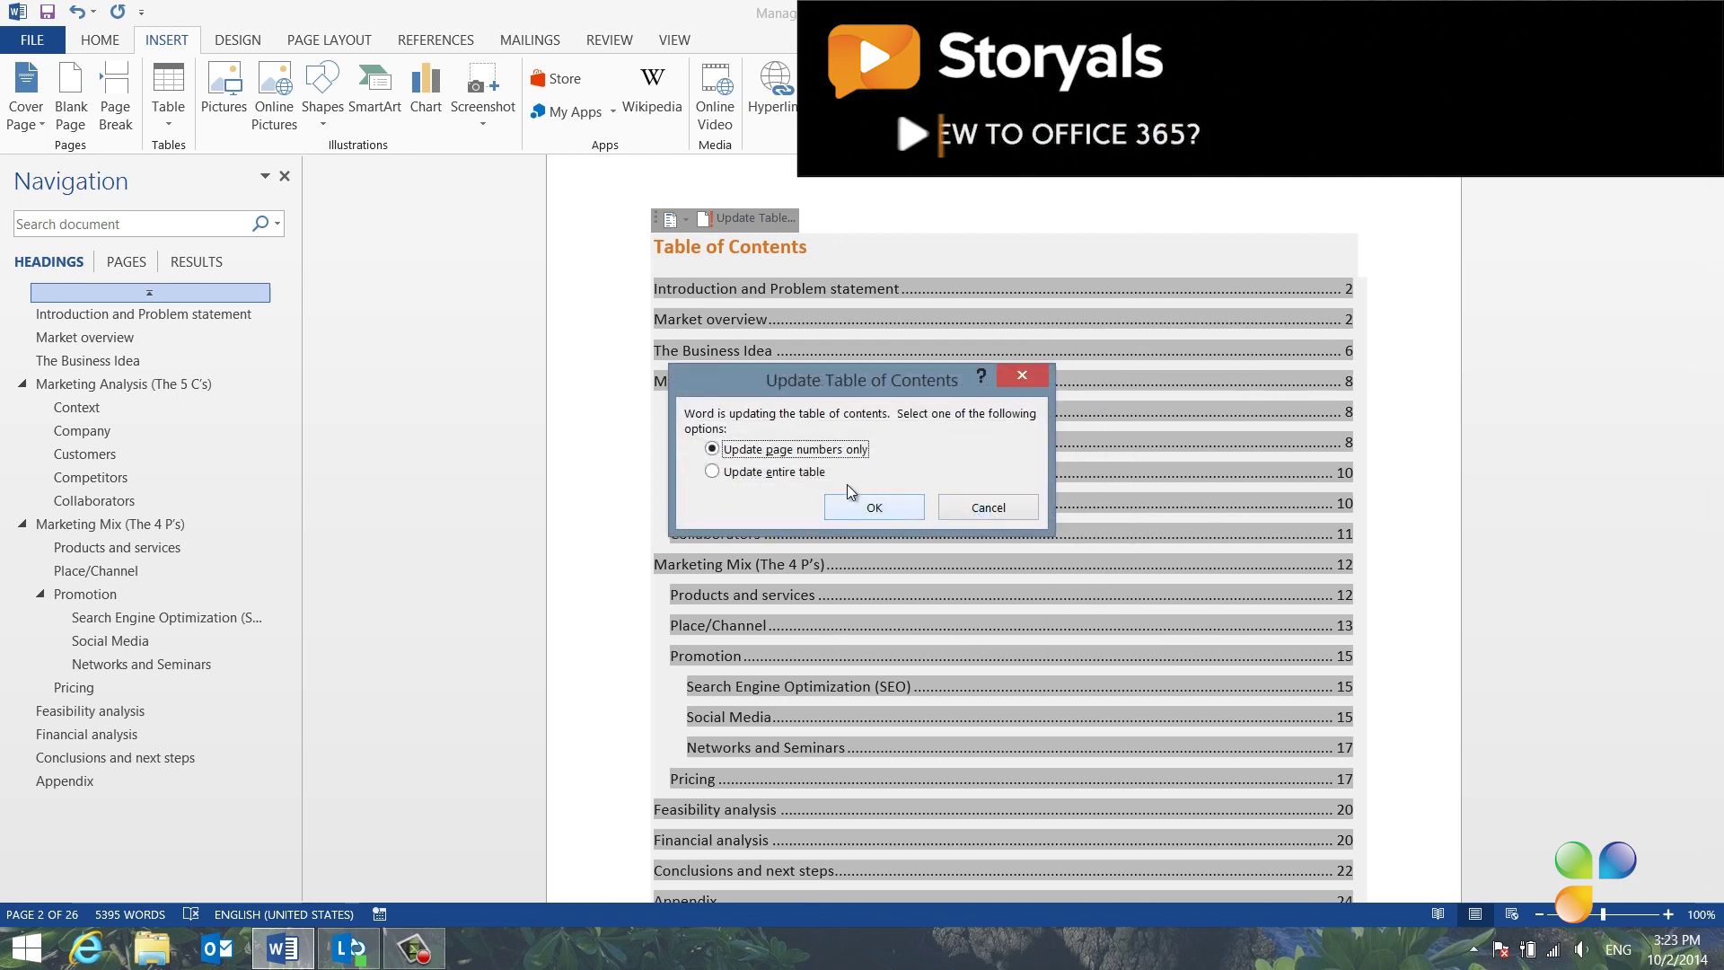
pyautogui.click(812, 475)
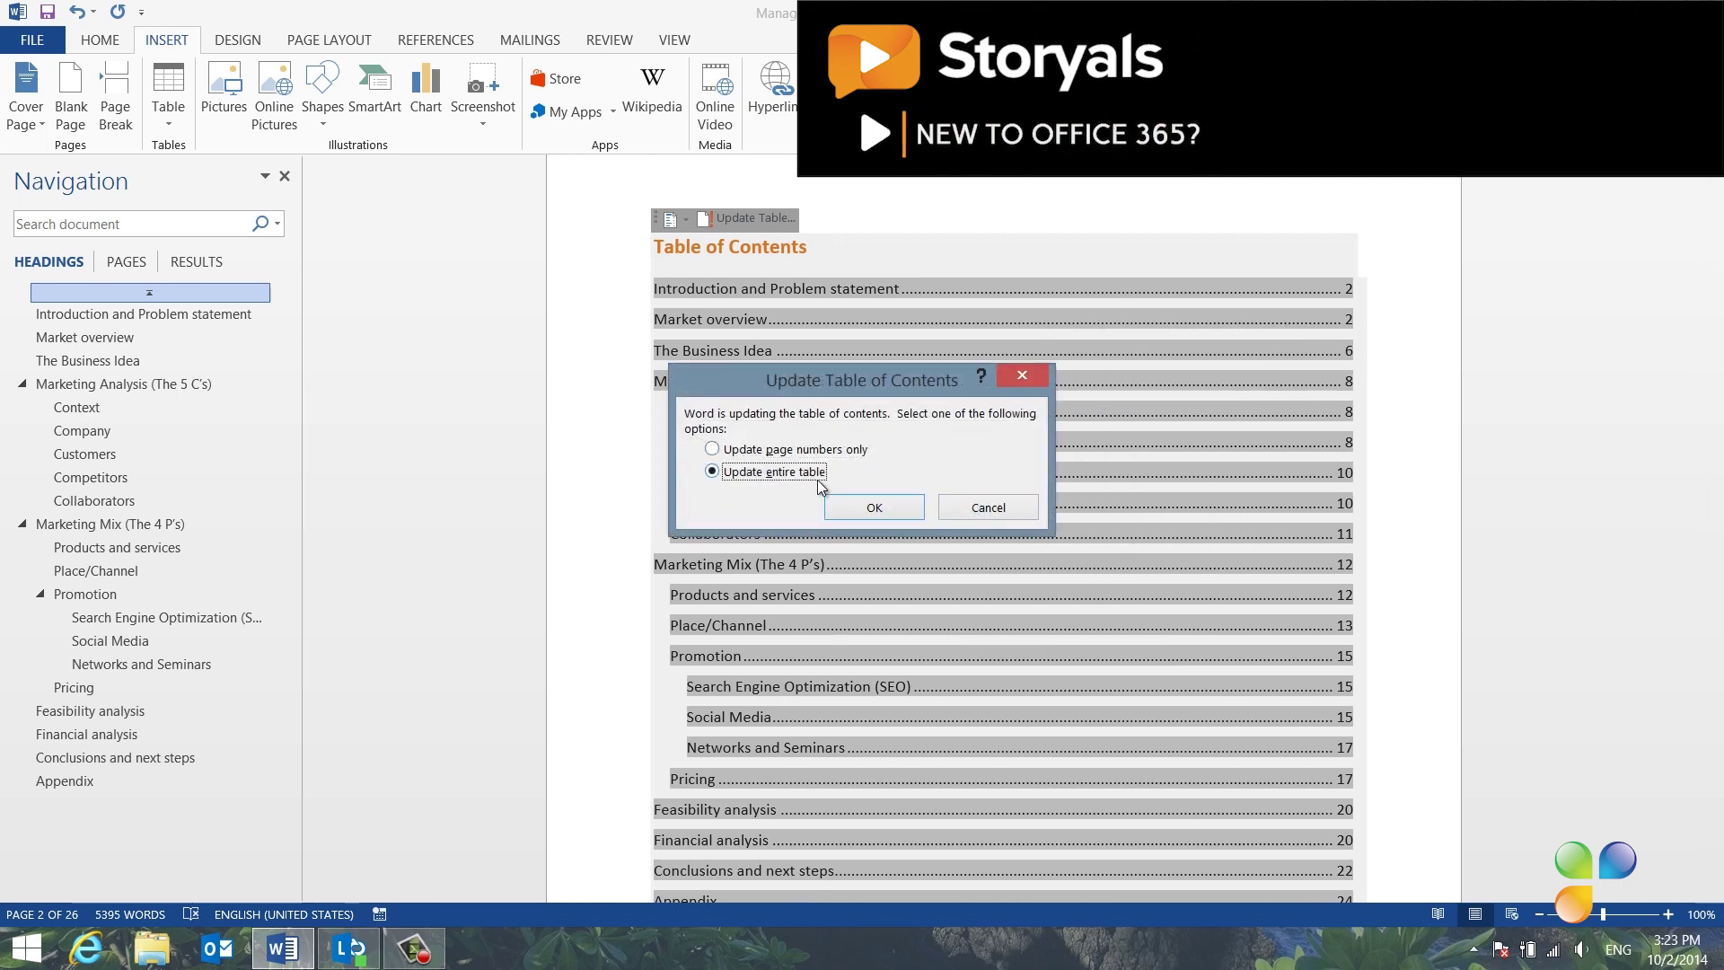
pyautogui.click(875, 507)
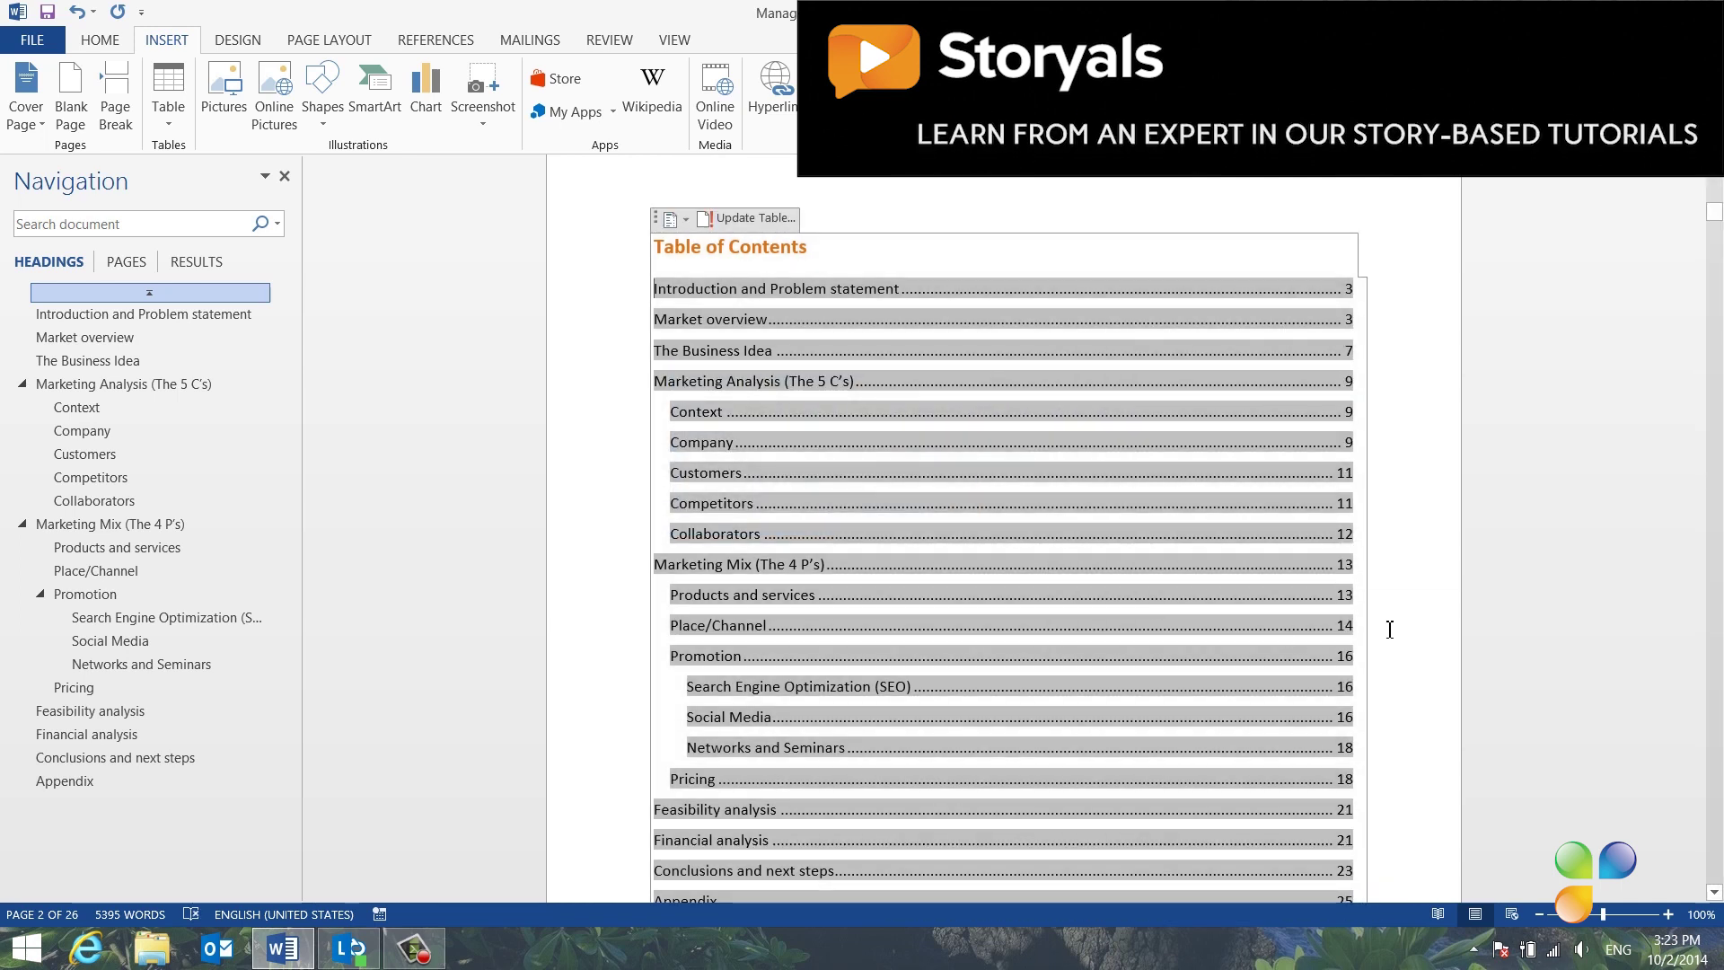
pyautogui.scroll(-2, 1389, 629)
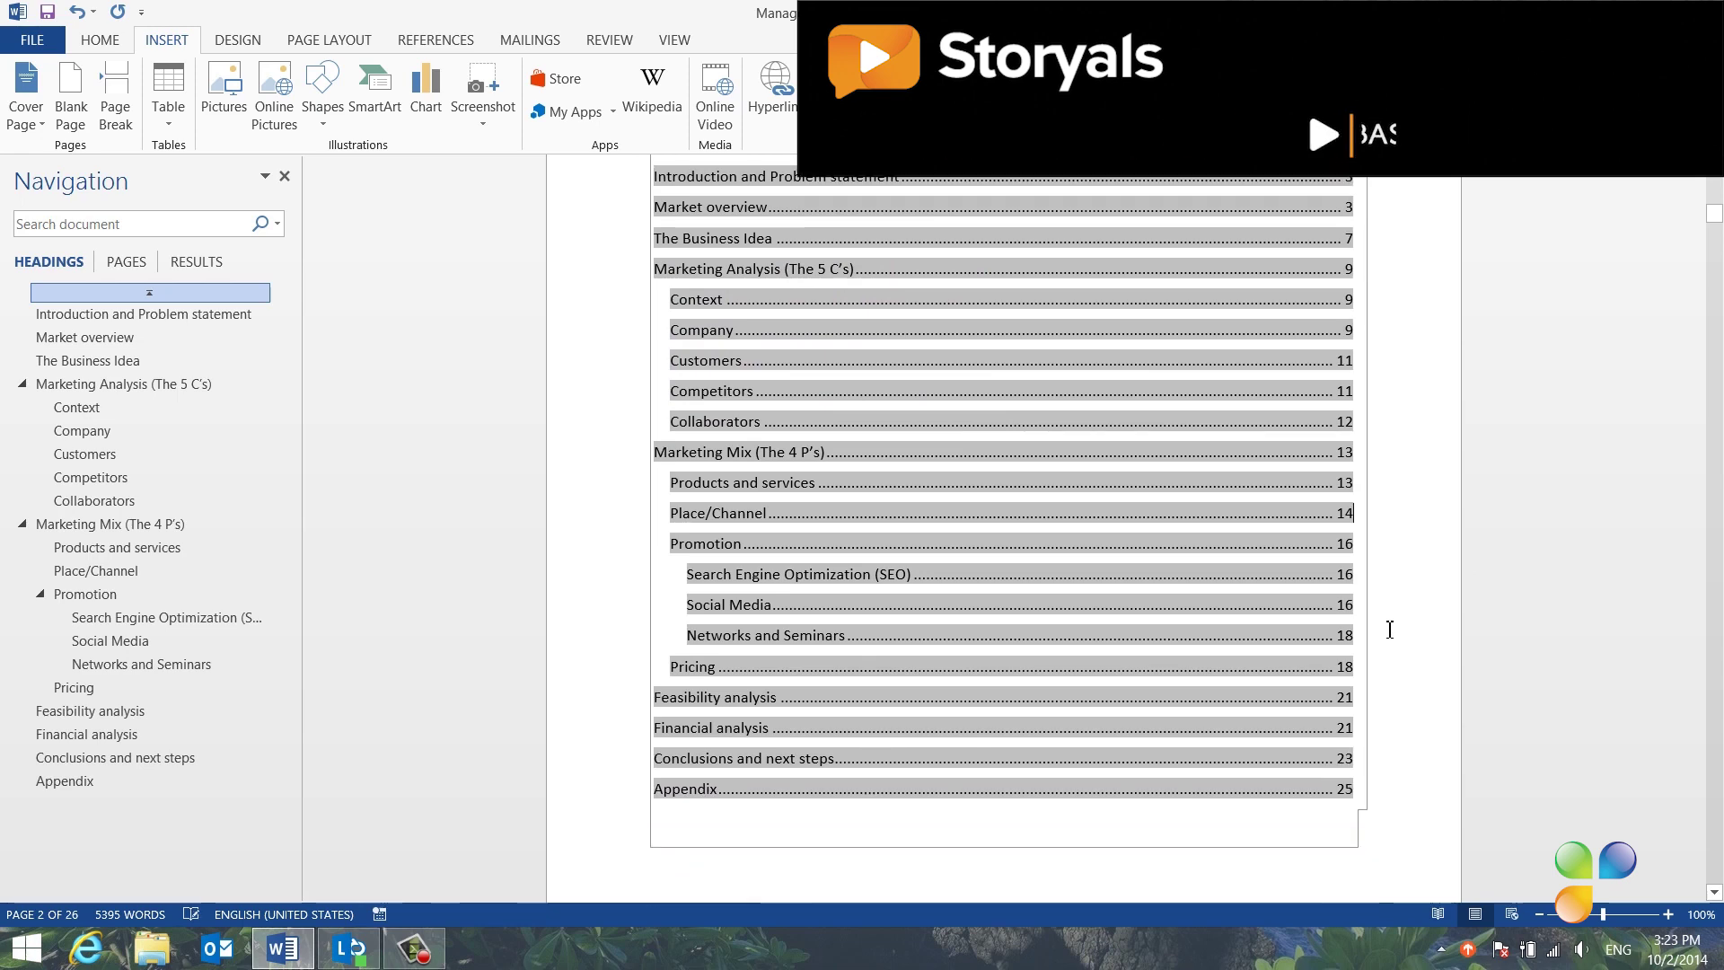
pyautogui.scroll(-10, 1390, 628)
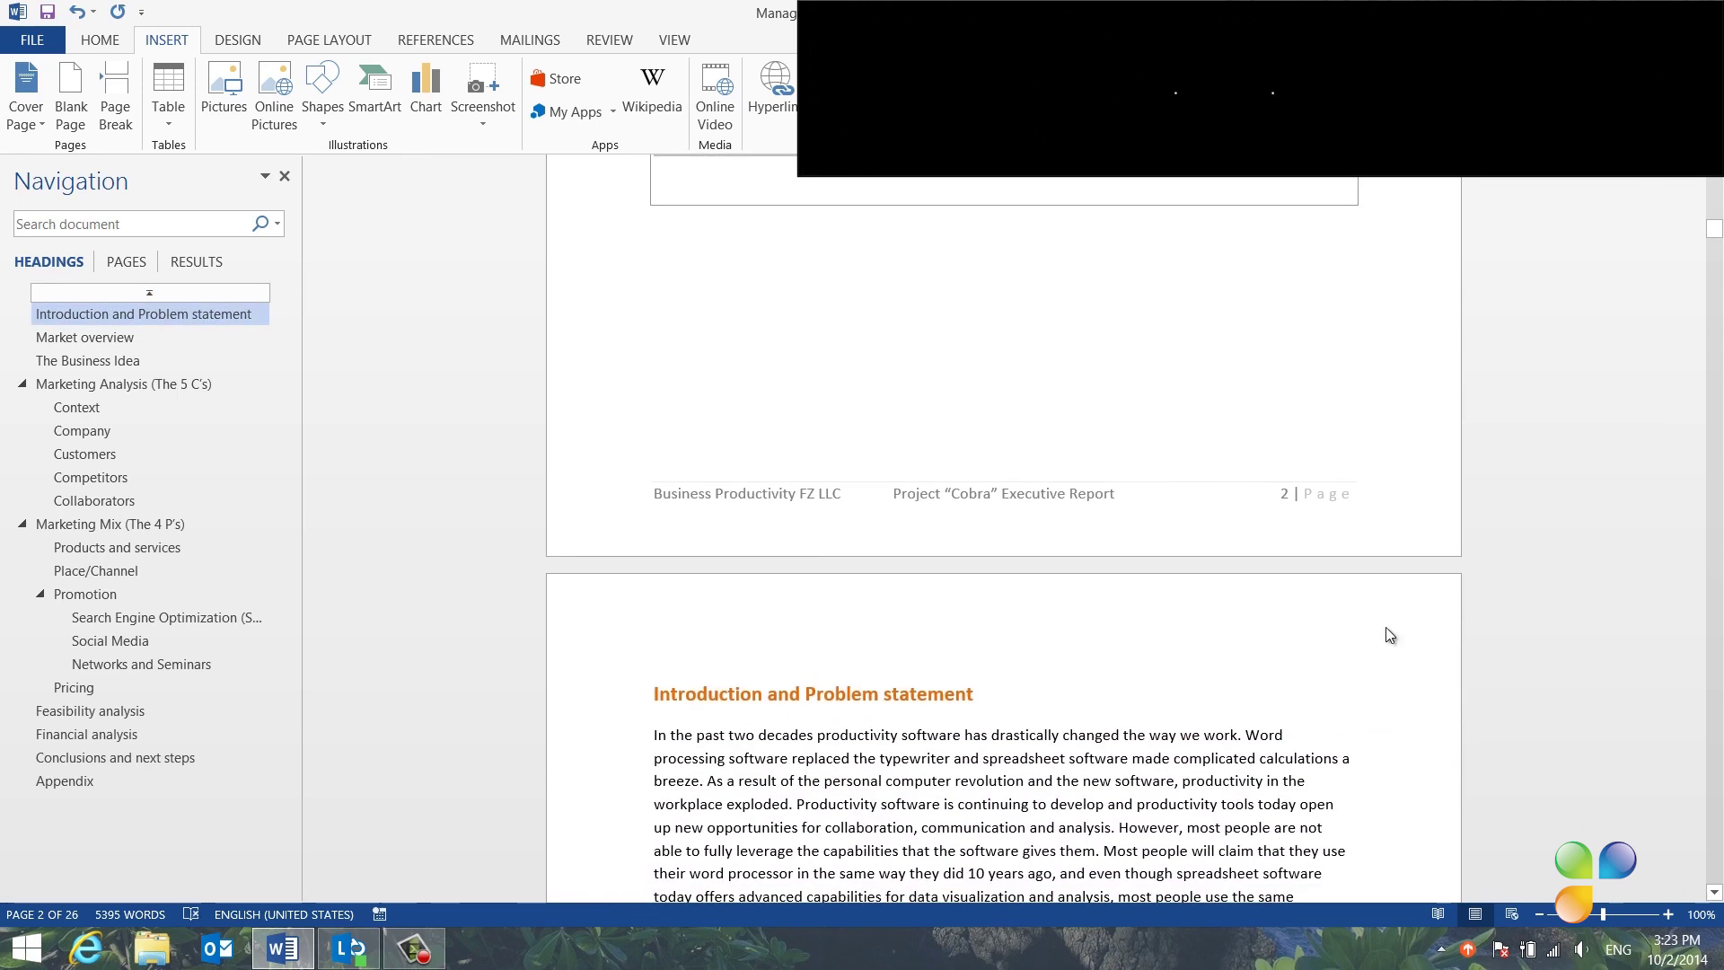
pyautogui.scroll(20, 1390, 634)
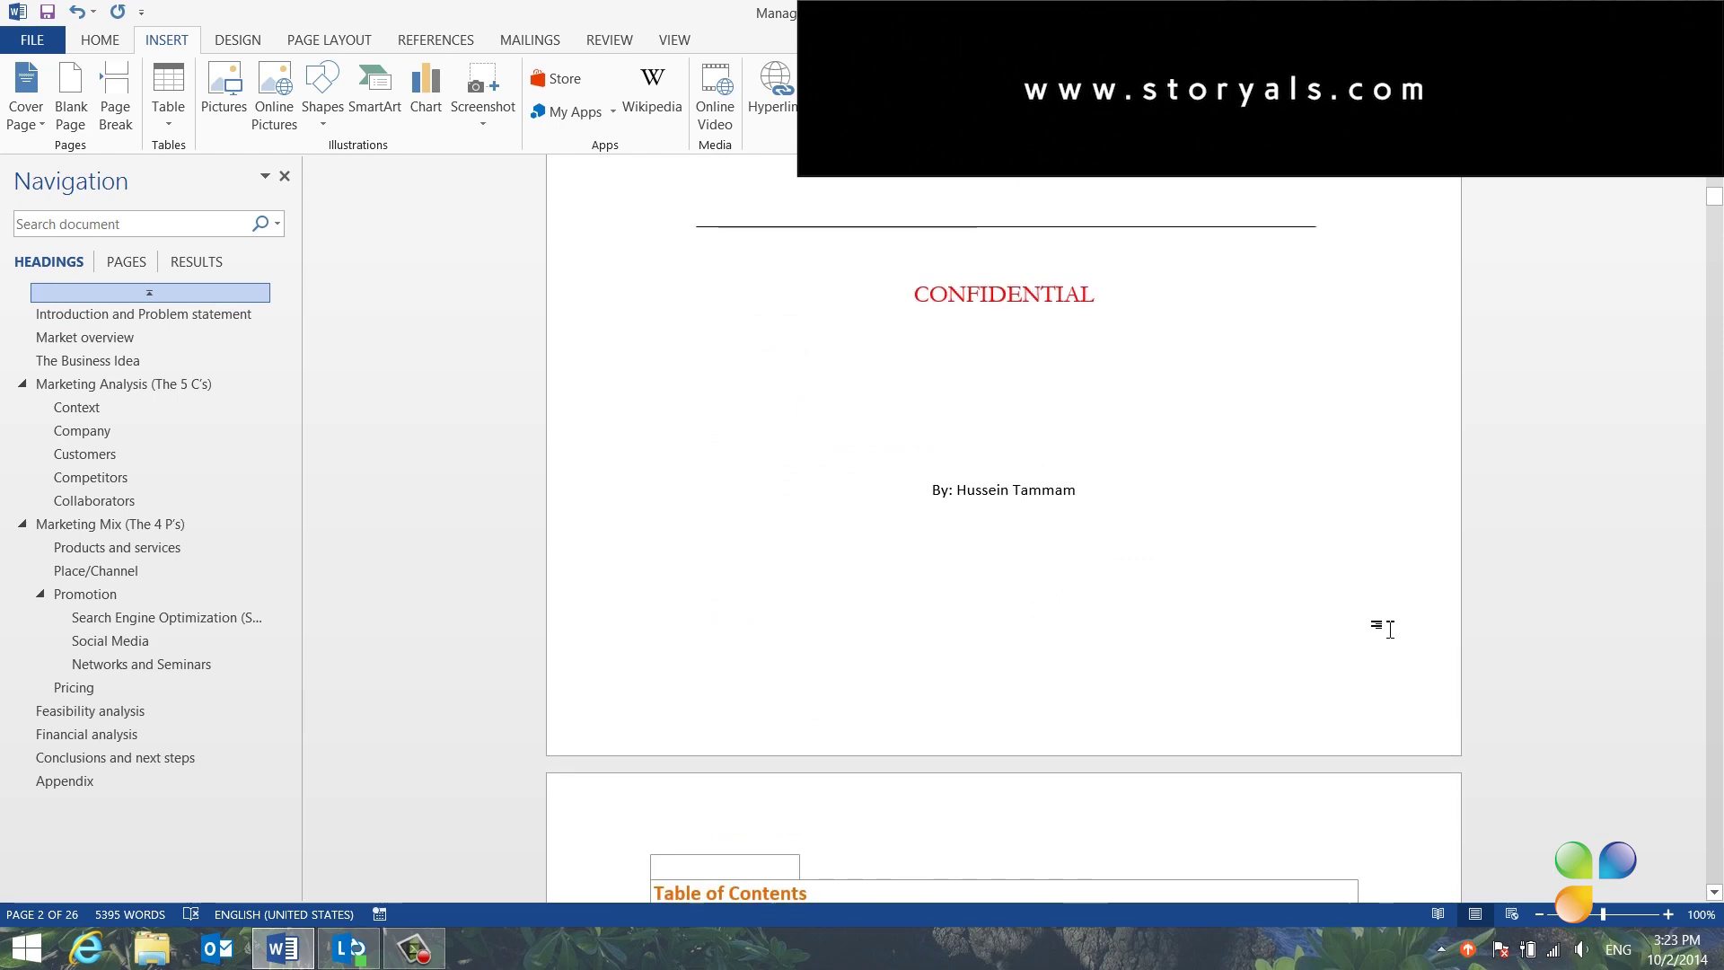
pyautogui.scroll(8, 1390, 628)
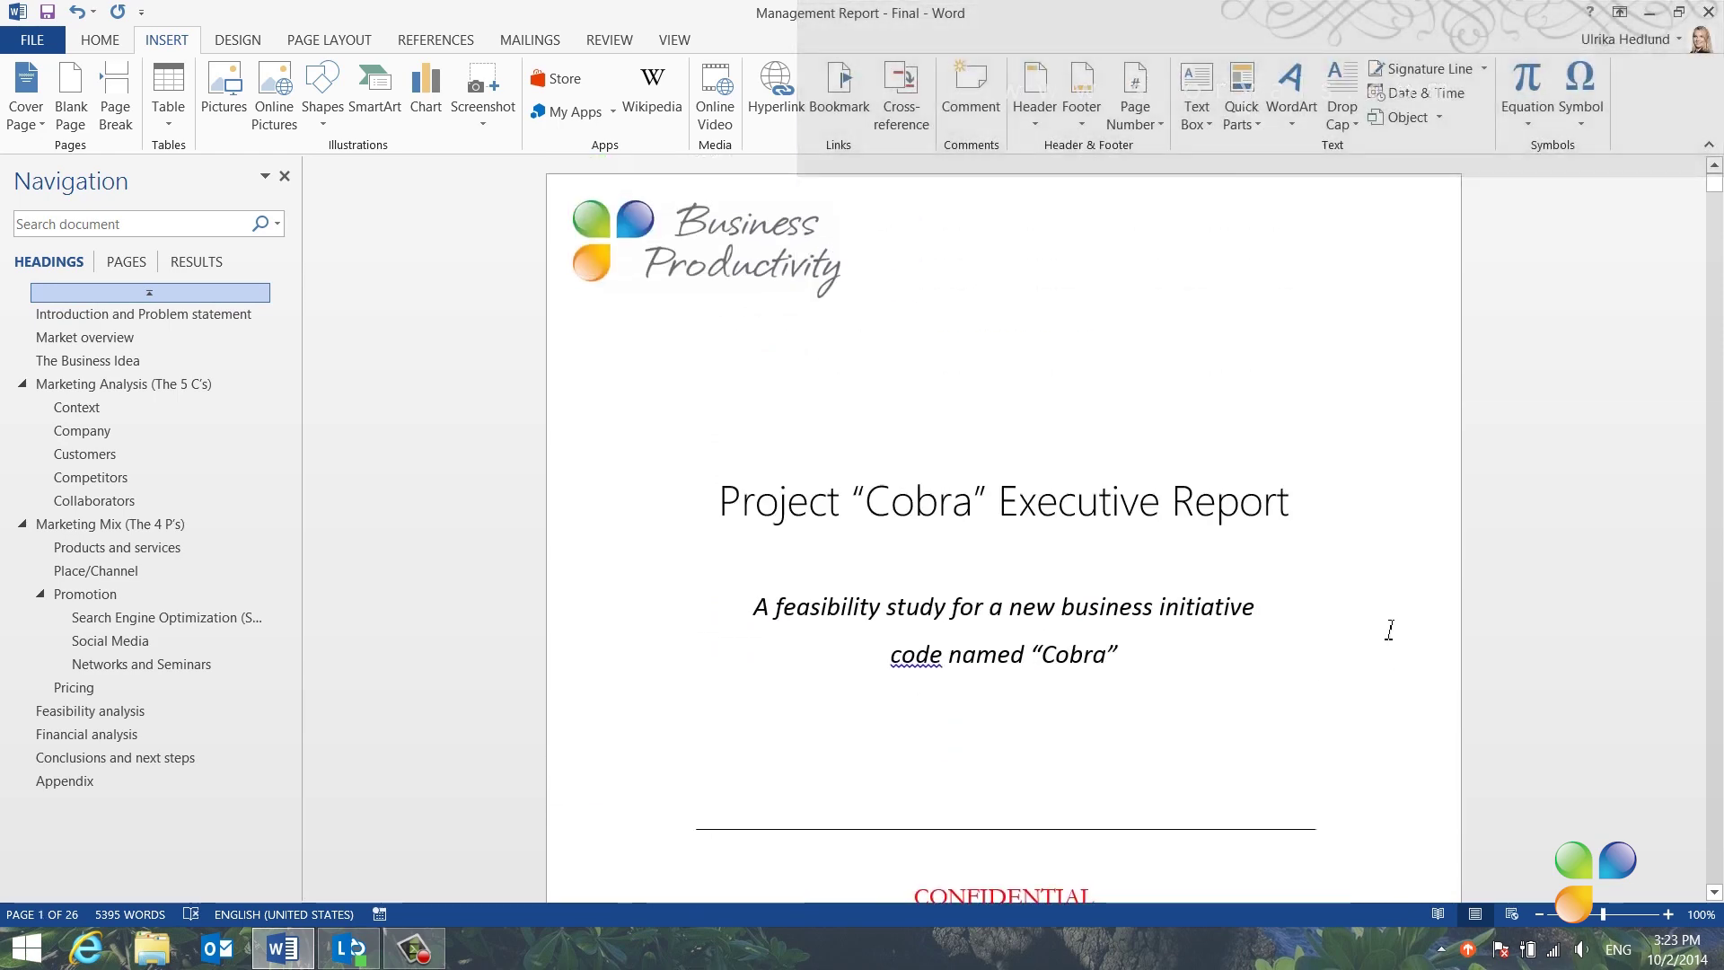